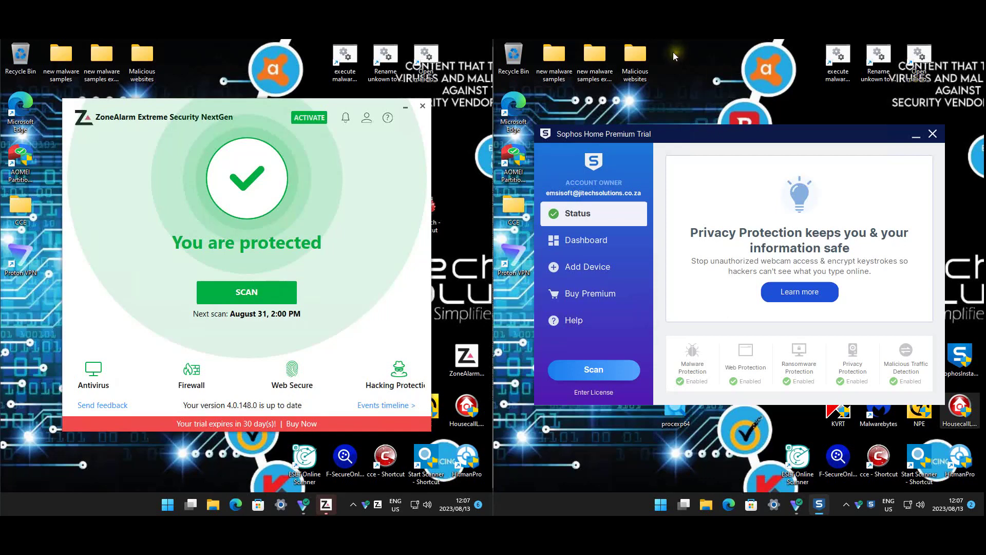
- Switch from the Sophos Home machine to the G DATA Total Security machine, then return to the ZoneAlarm machine
{"action": "mouse_move", "coordinate": [240, 528]}
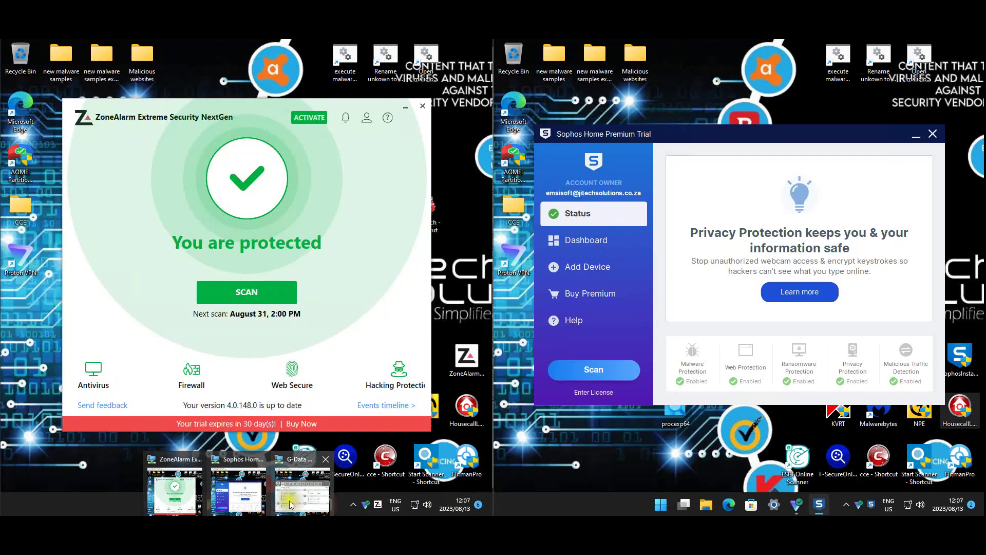
{"action": "left_click", "coordinate": [321, 498]}
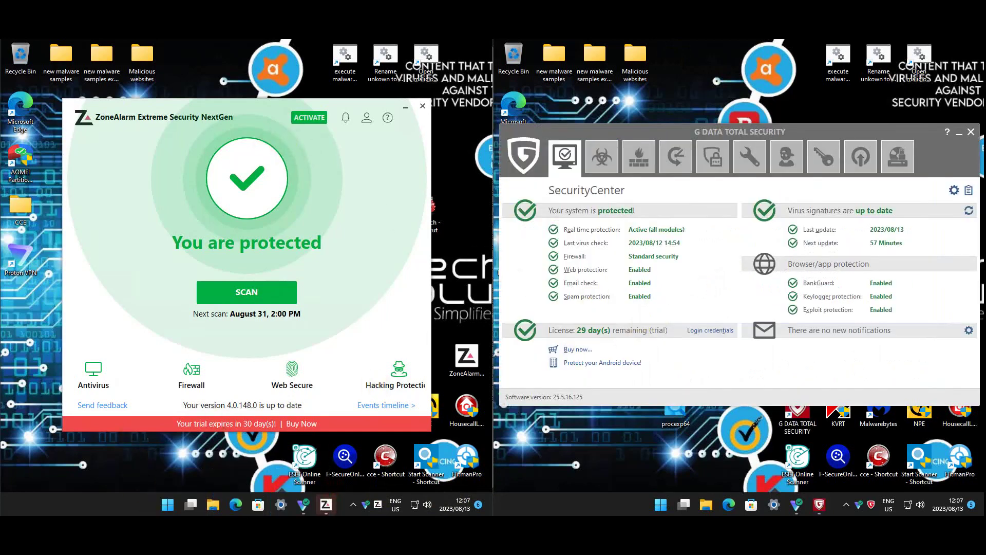
{"action": "mouse_move", "coordinate": [239, 528]}
{"action": "left_click", "coordinate": [192, 483]}
{"action": "mouse_move", "coordinate": [256, 342]}
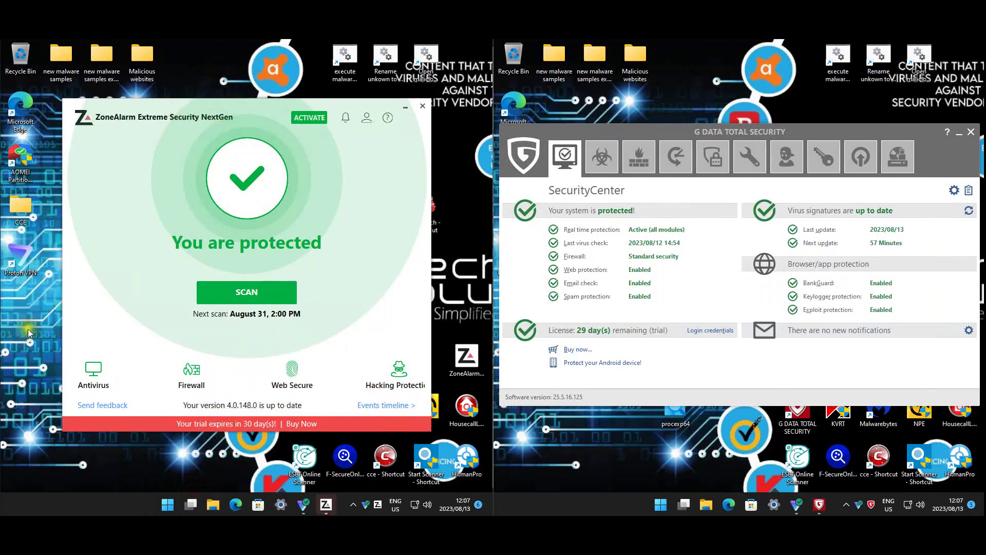
- Examine ZoneAlarm's antivirus scan schedule and the Critical Scan's frequency, date and time options, then return to the Antivirus page
{"action": "left_click", "coordinate": [101, 374]}
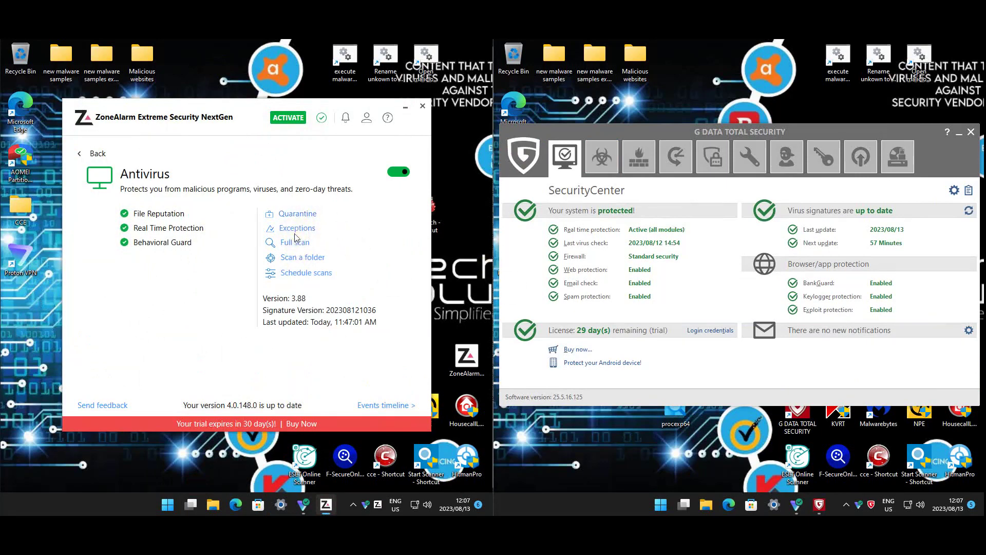
{"action": "left_click", "coordinate": [310, 277]}
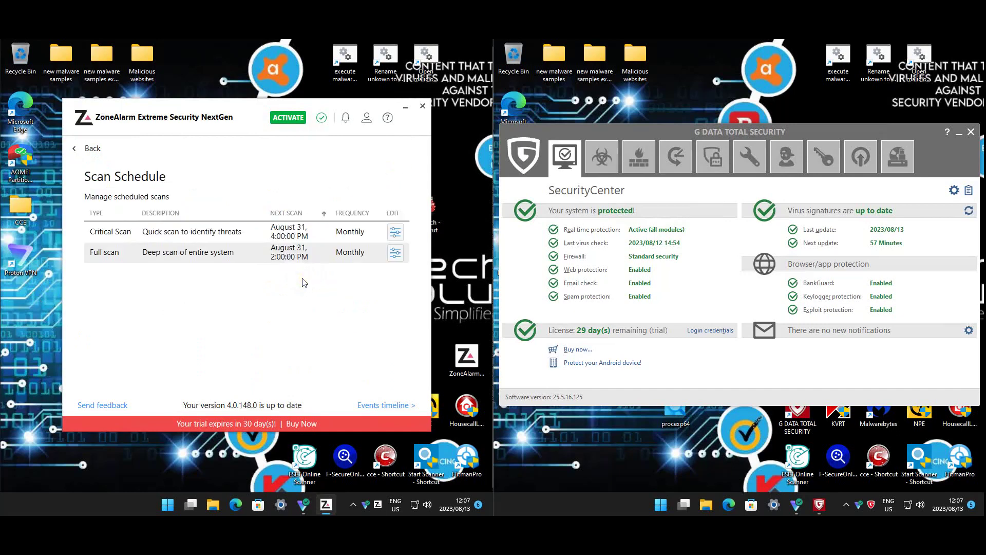
{"action": "left_click", "coordinate": [401, 231]}
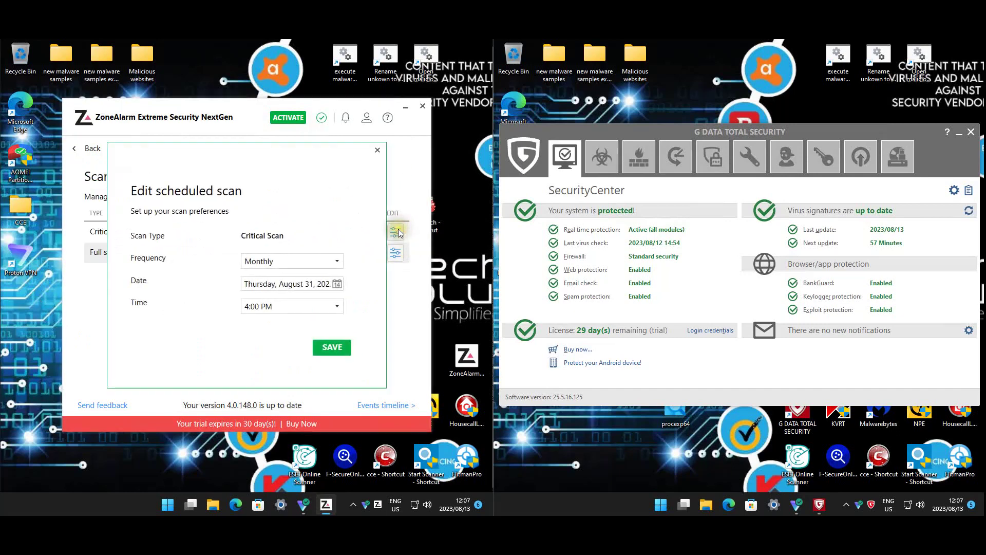
{"action": "left_click", "coordinate": [377, 149]}
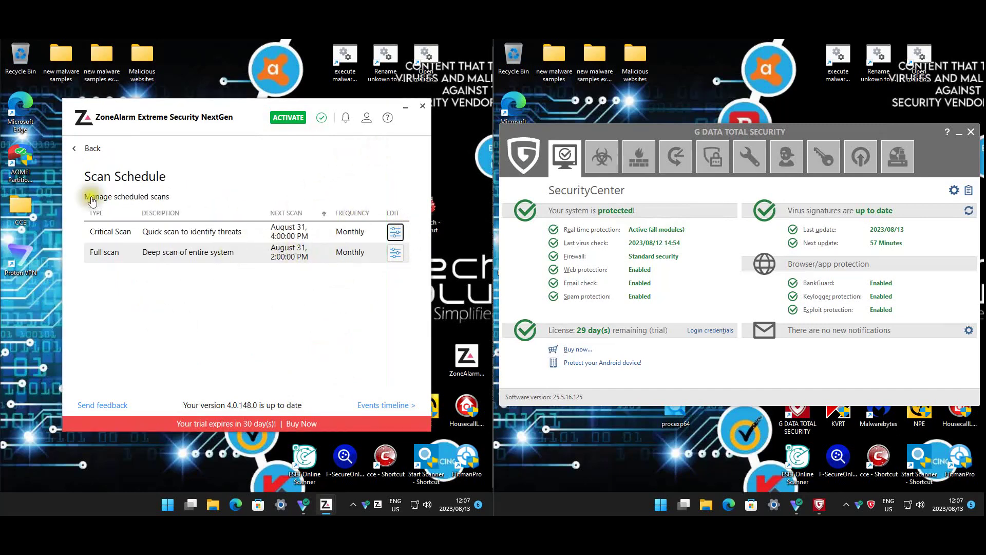
{"action": "left_click", "coordinate": [80, 152]}
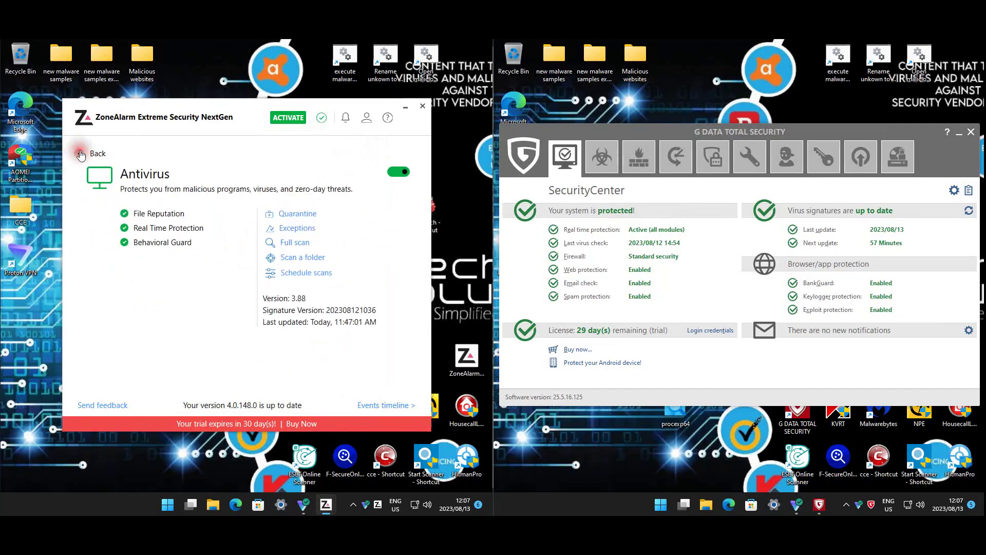
- Check the antivirus exceptions list and return to ZoneAlarm's main page
{"action": "left_click", "coordinate": [300, 231]}
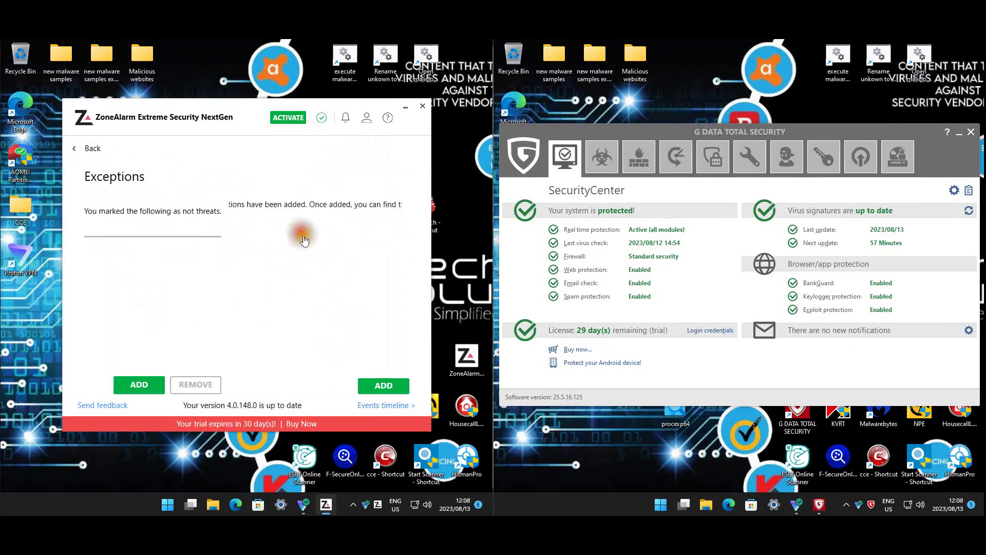
{"action": "left_click", "coordinate": [76, 153]}
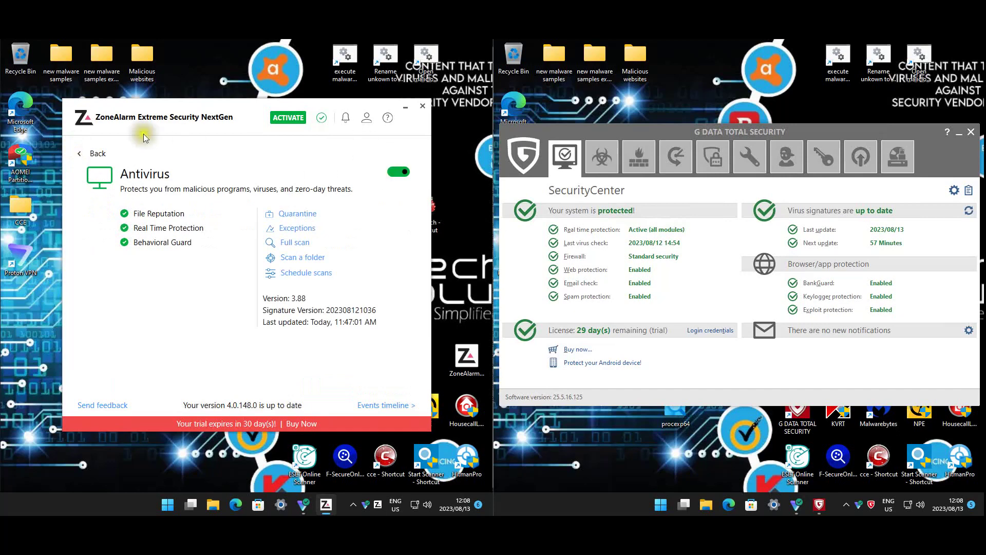
{"action": "left_click", "coordinate": [79, 153]}
- Examine the firewall's zone rules, including the Ethernet 11 (Network 2) rule's options, and return to the Firewall page
{"action": "left_click", "coordinate": [188, 366]}
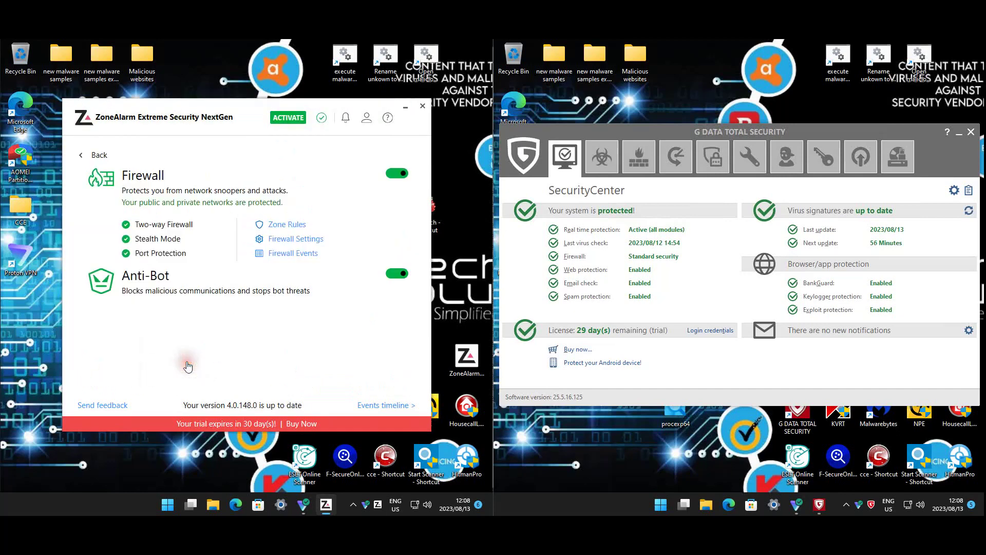
{"action": "left_click", "coordinate": [282, 224]}
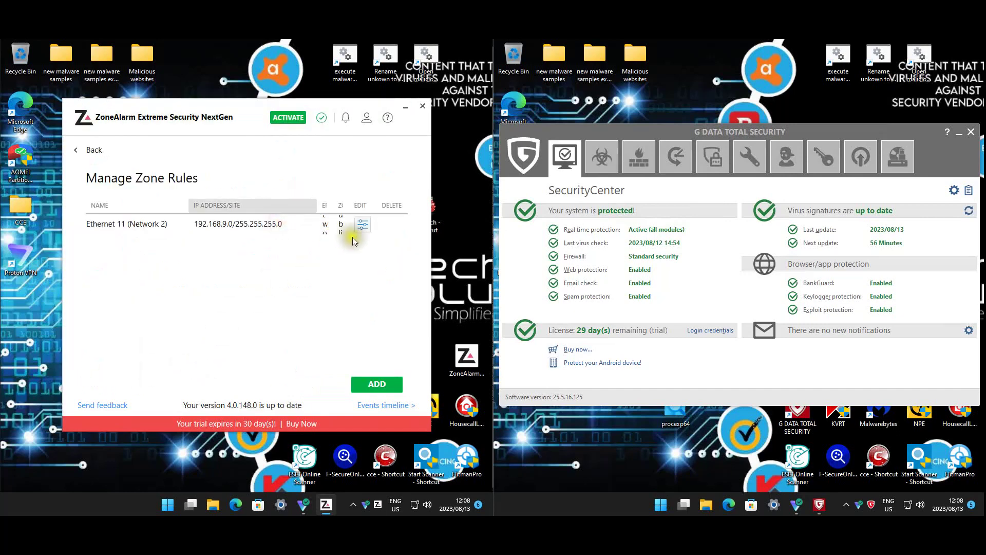
{"action": "left_click", "coordinate": [355, 231]}
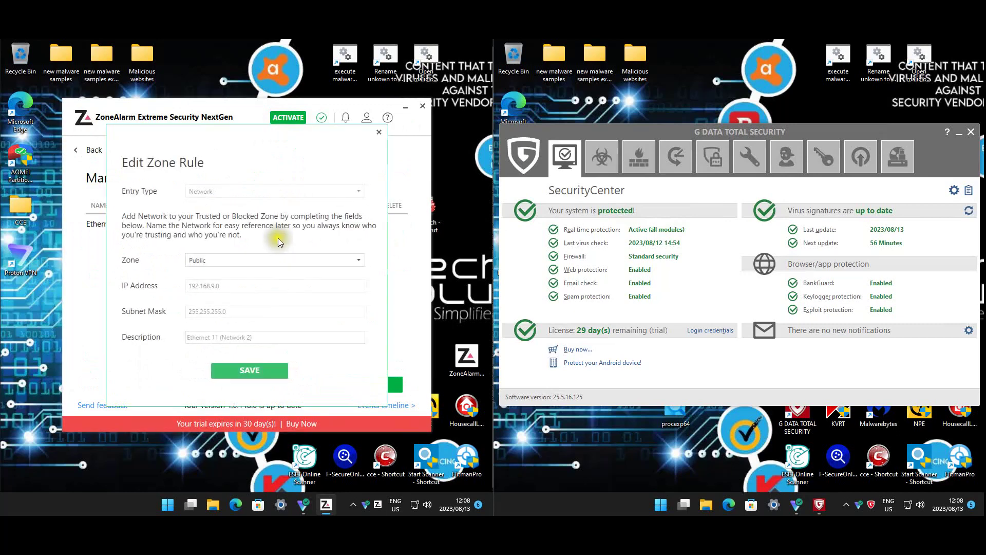
{"action": "left_click", "coordinate": [379, 133]}
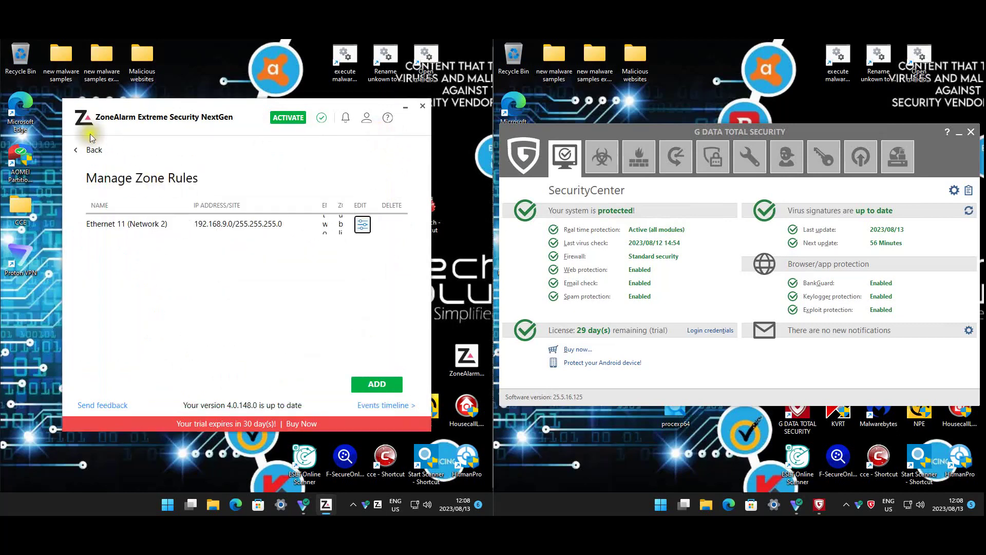
{"action": "left_click", "coordinate": [93, 151]}
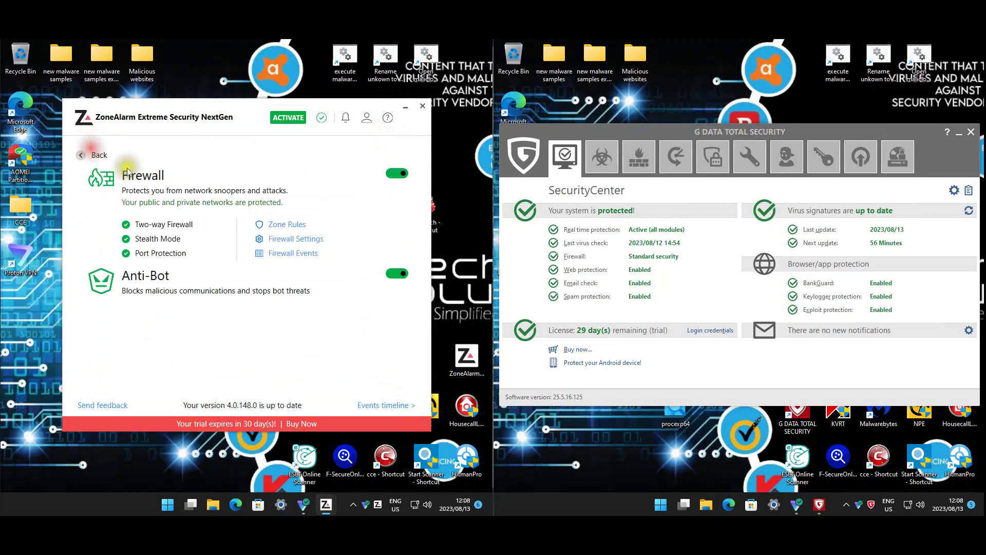
- Check the firewall's Public and Trusted zone security levels and return to the main page
{"action": "left_click", "coordinate": [293, 236]}
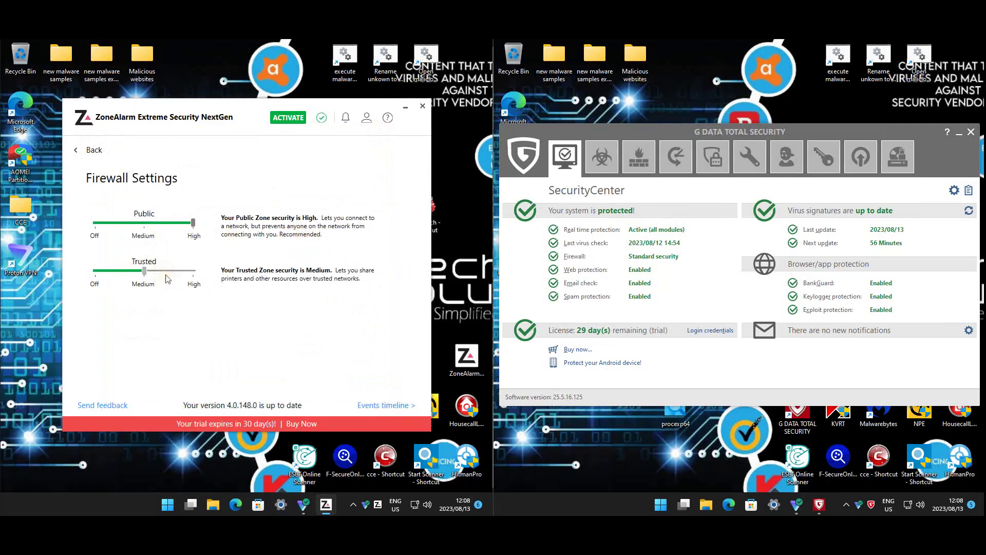
{"action": "left_click", "coordinate": [87, 150]}
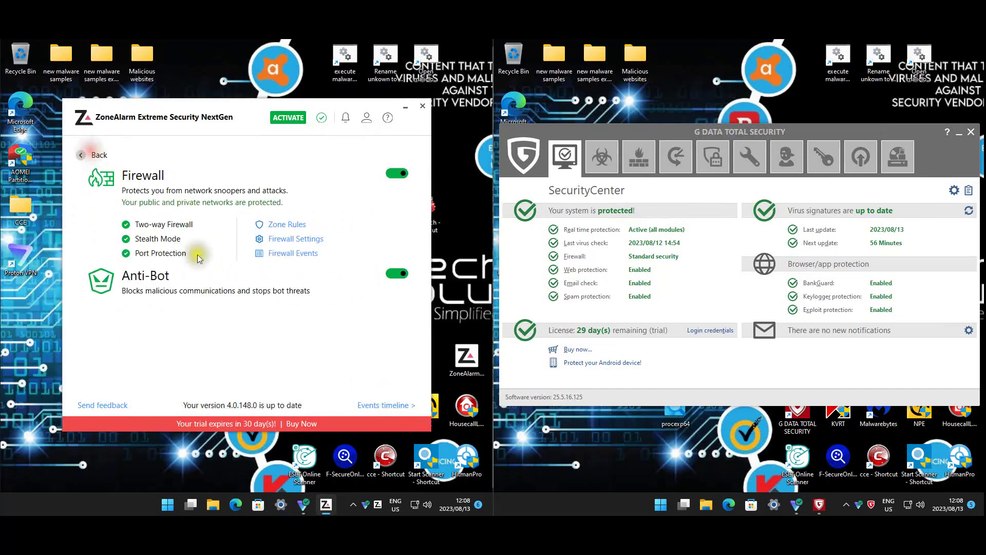
{"action": "left_click", "coordinate": [86, 152]}
- Examine the Web Secure protections and the content filtering categories, then return to the main page
{"action": "left_click", "coordinate": [305, 380]}
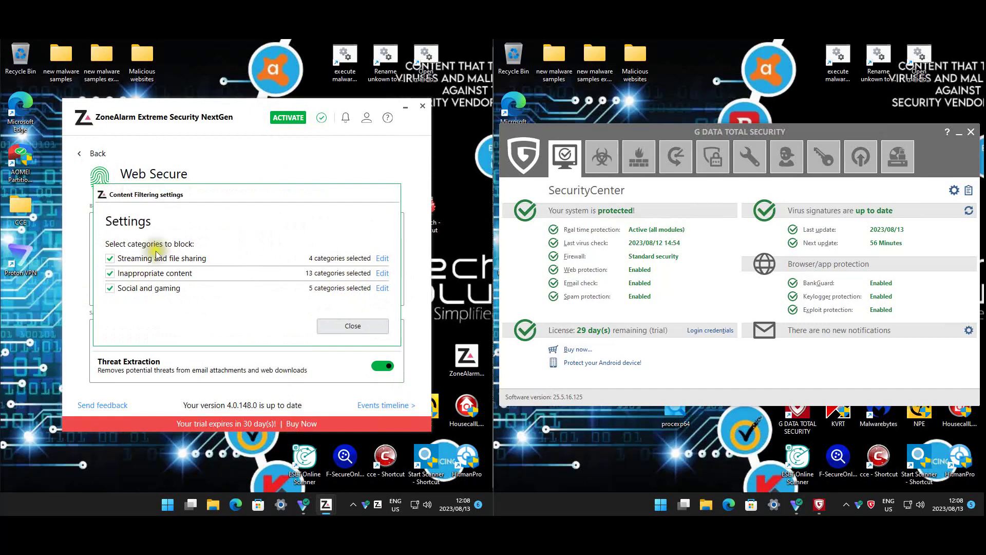
{"action": "left_click", "coordinate": [347, 327]}
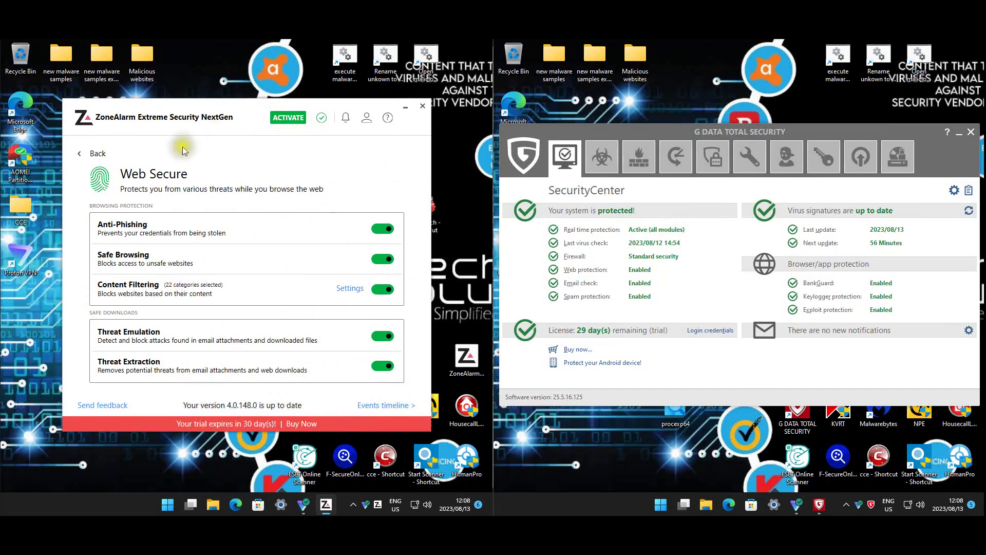
{"action": "left_click", "coordinate": [103, 155]}
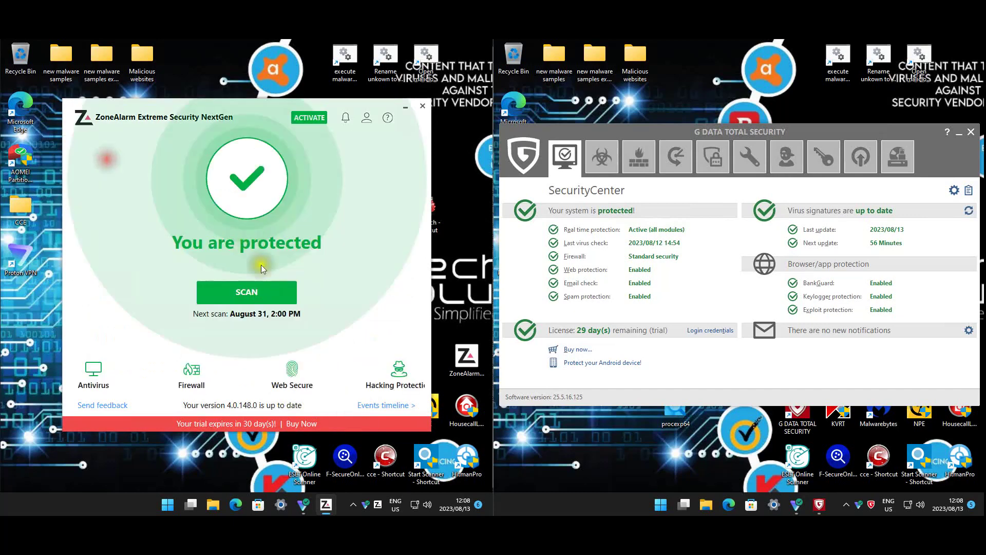
- Examine the Anti-Ransomware and Anti-Keylogger protections and the ransomware exceptions, then return to the main page
{"action": "left_click", "coordinate": [398, 375]}
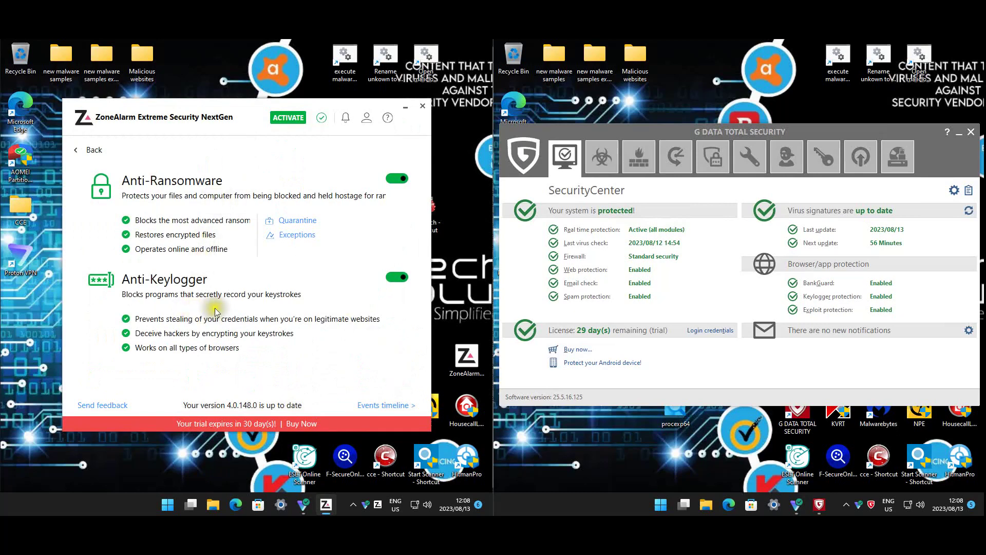
{"action": "left_click", "coordinate": [296, 239]}
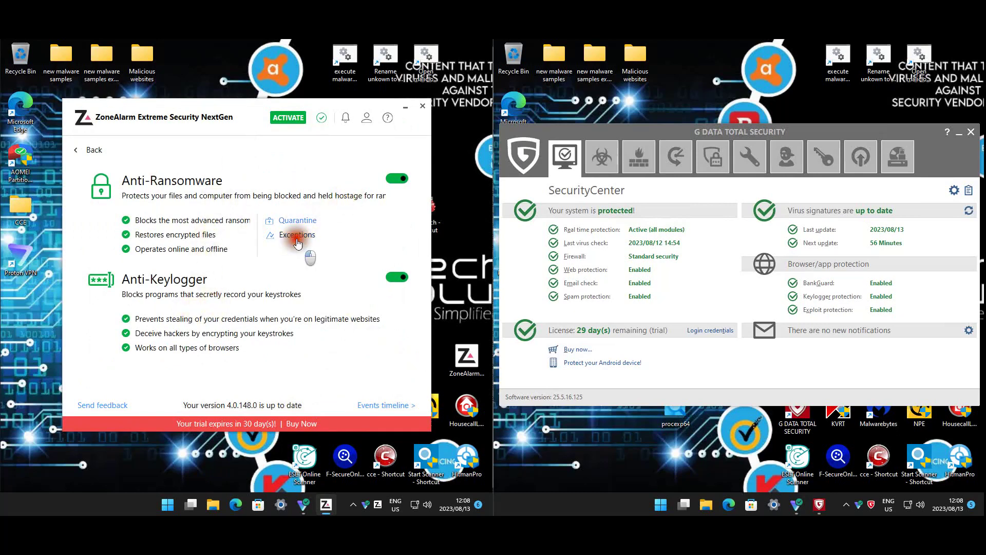
{"action": "left_click", "coordinate": [77, 149]}
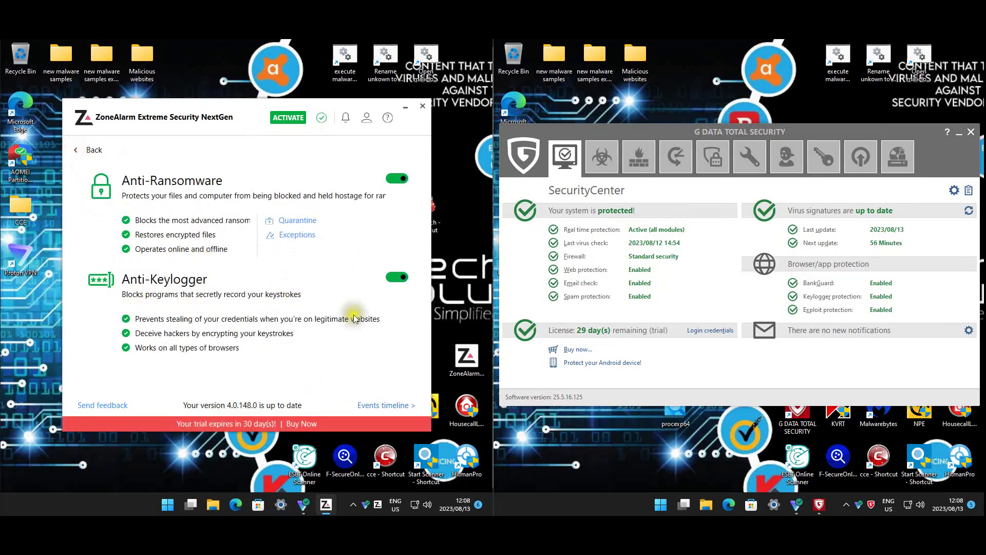
{"action": "left_click", "coordinate": [95, 153]}
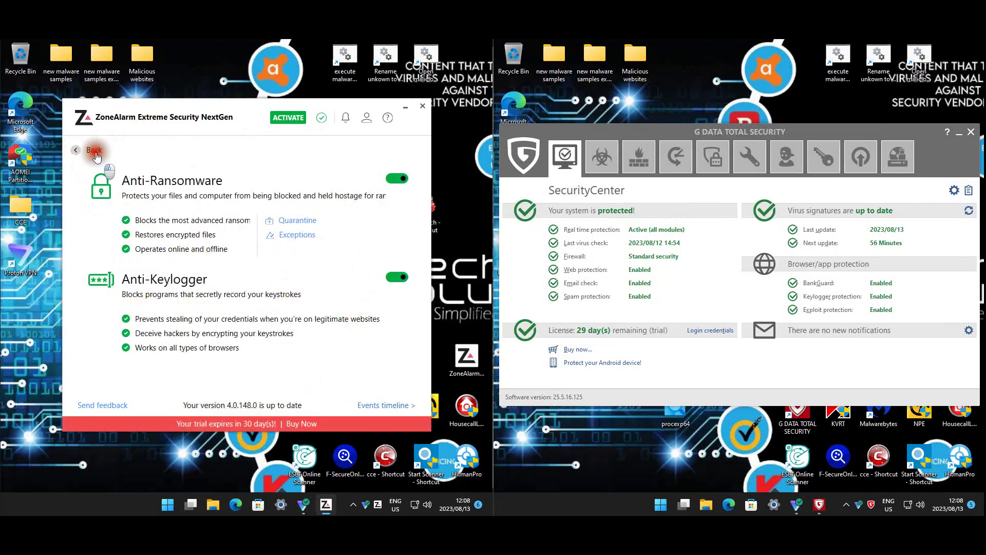
- Switch to the Sophos Home web dashboard and examine the device's General protection settings, including the file and folder exceptions
{"action": "mouse_move", "coordinate": [239, 528]}
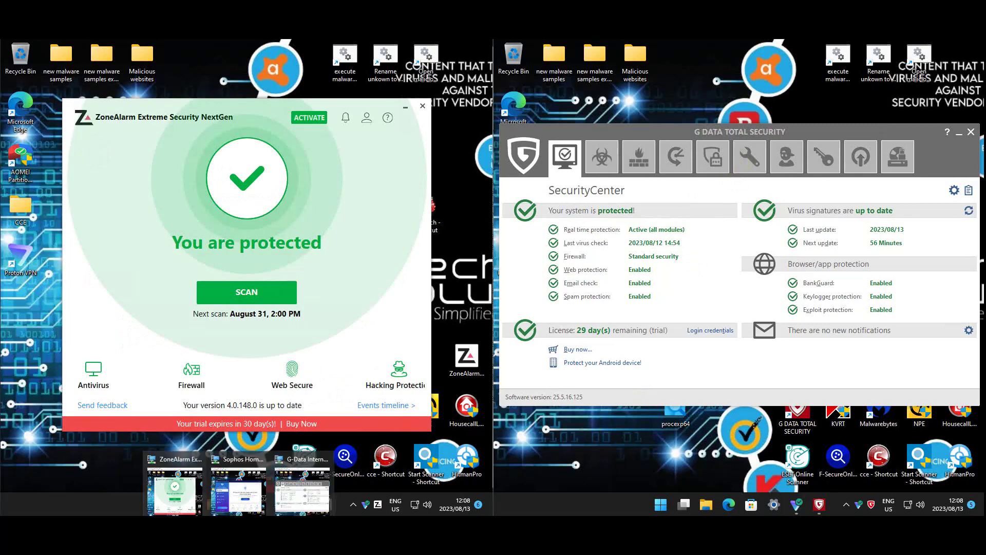
{"action": "left_click", "coordinate": [238, 491]}
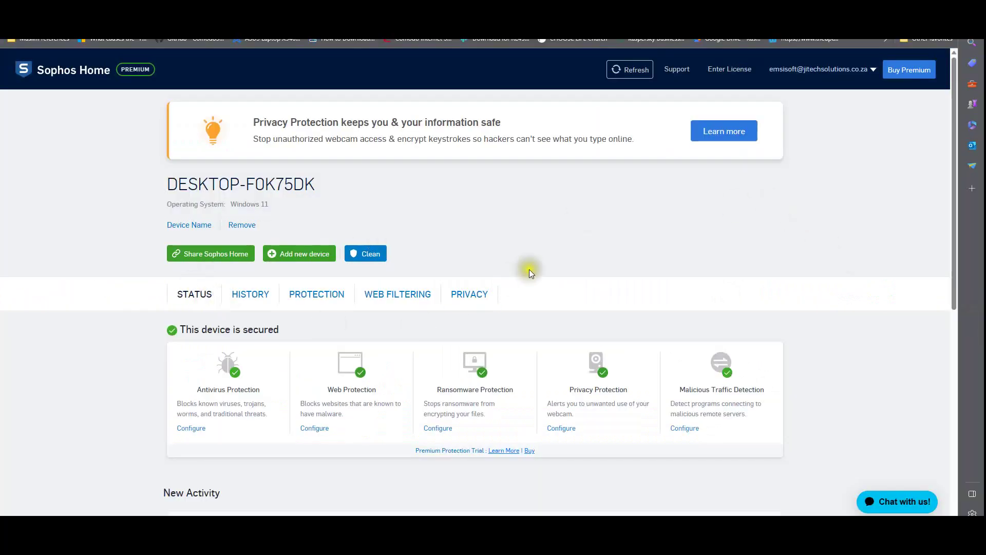
{"action": "left_click", "coordinate": [302, 294]}
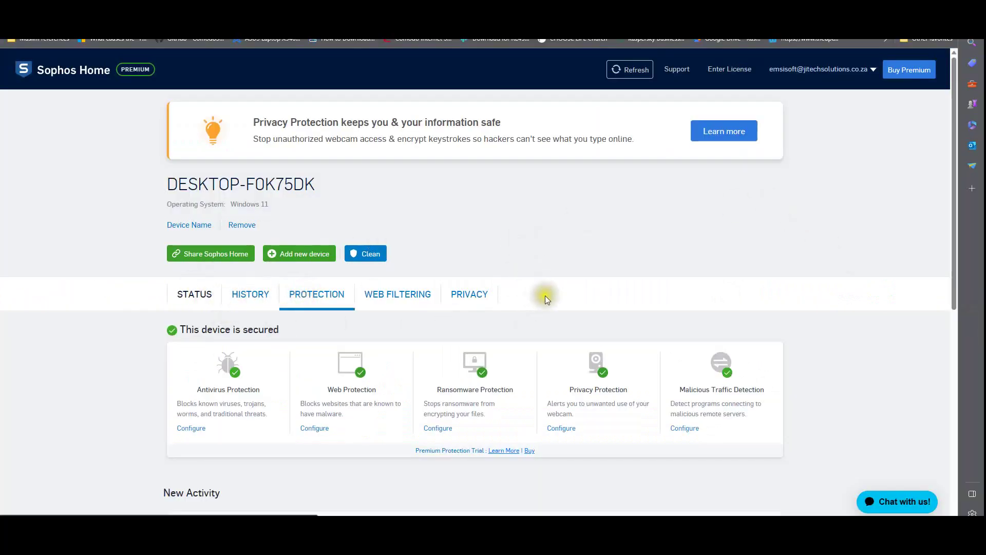
{"action": "scroll", "coordinate": [548, 297], "scroll_direction": "down", "scroll_amount": 3}
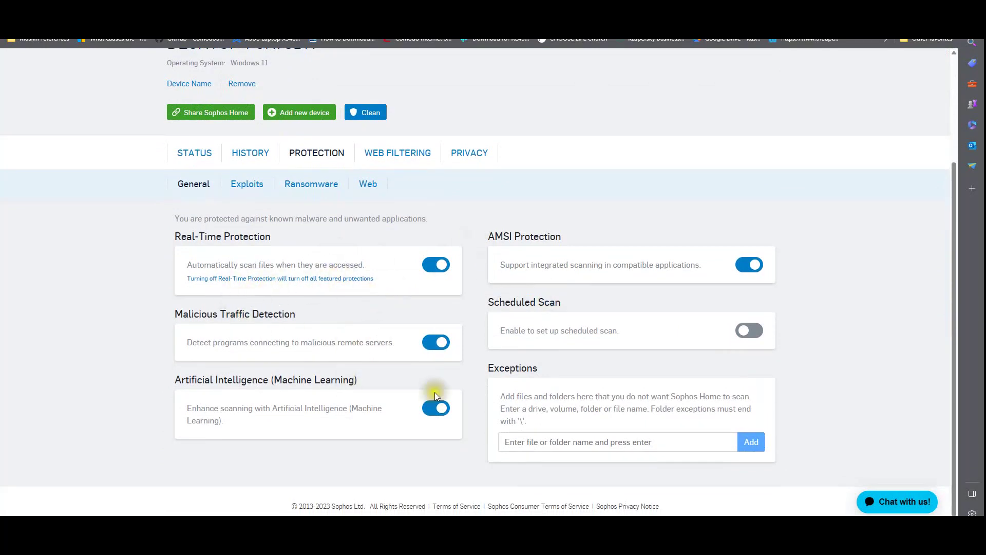
{"action": "left_click", "coordinate": [646, 443]}
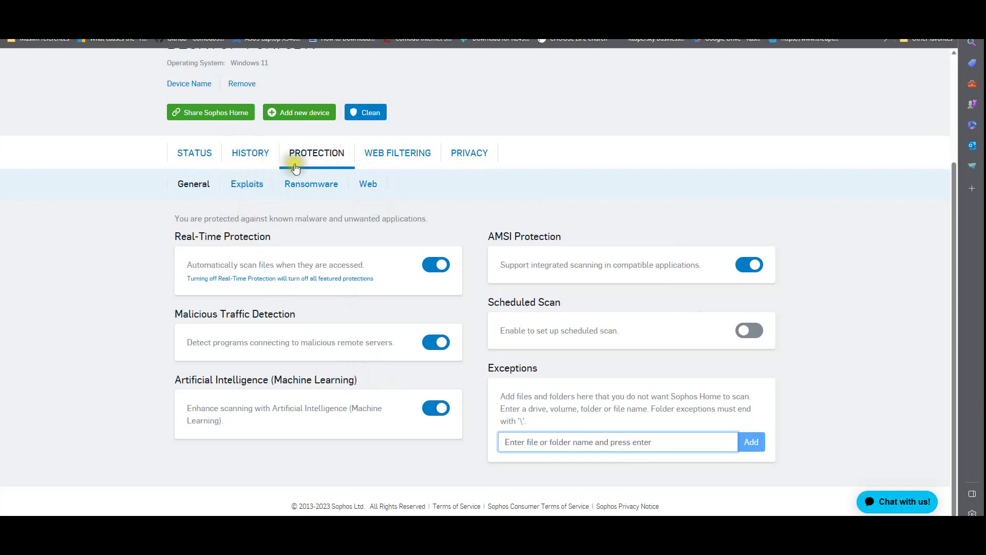
- Examine the Exploits protection settings, expanding the advanced options for Exploit Mitigation and Risk Reduction and the Protected Applications list
{"action": "left_click", "coordinate": [250, 185]}
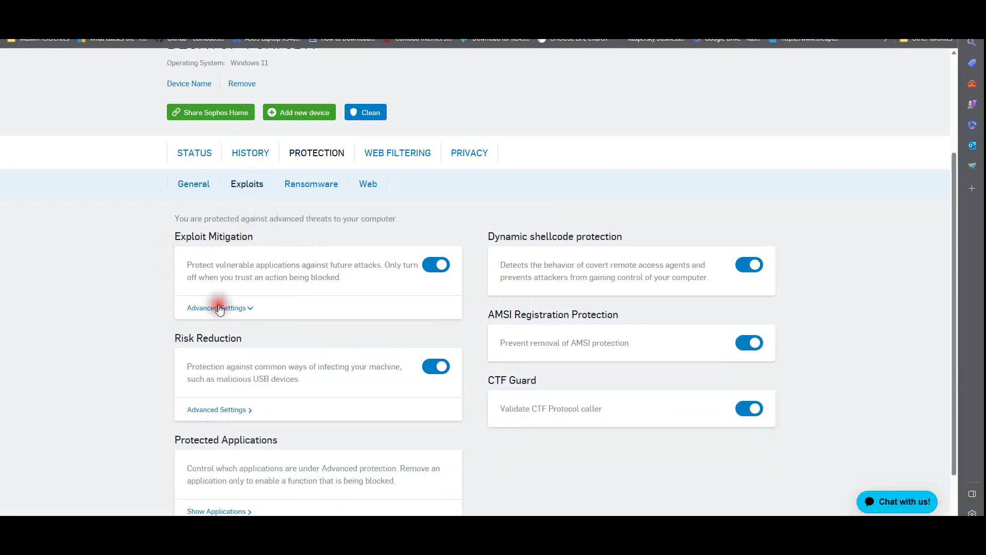
{"action": "scroll", "coordinate": [370, 291], "scroll_direction": "down", "scroll_amount": 3}
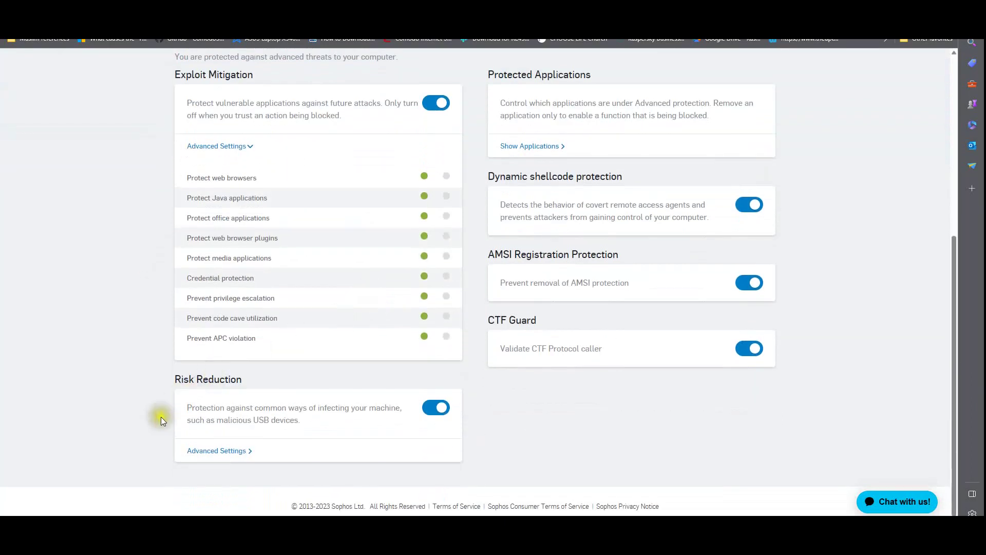
{"action": "left_click", "coordinate": [220, 455]}
{"action": "scroll", "coordinate": [667, 440], "scroll_direction": "down", "scroll_amount": 2}
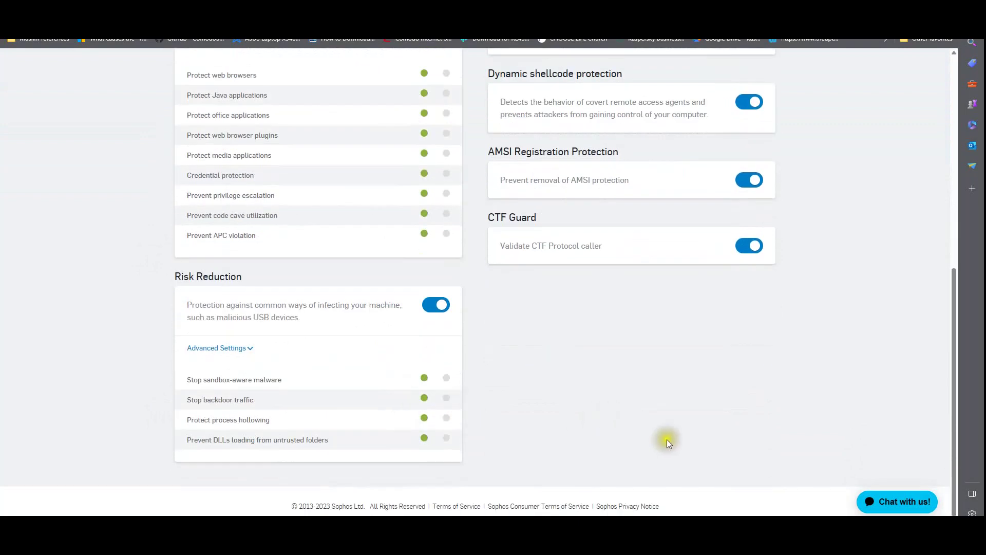
{"action": "scroll", "coordinate": [690, 449], "scroll_direction": "up", "scroll_amount": 4}
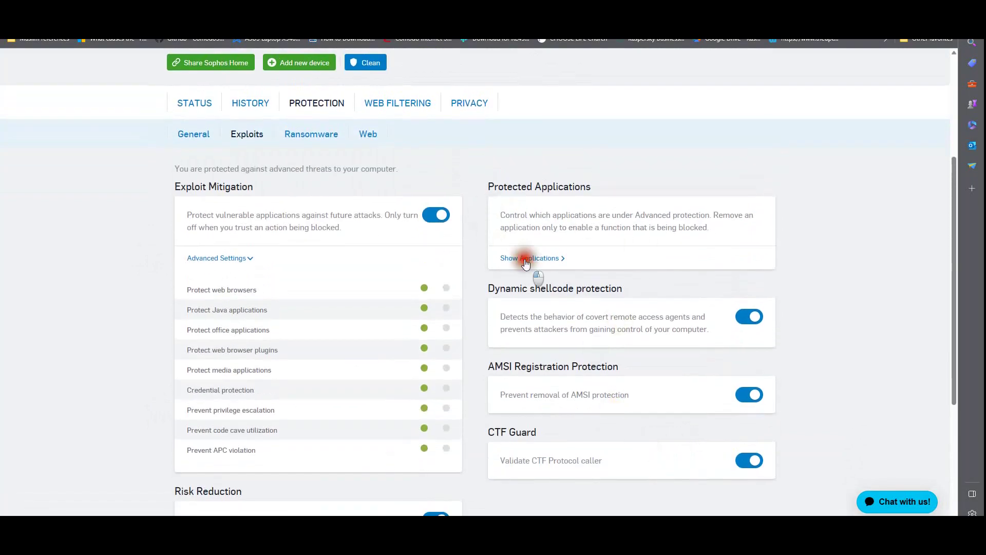
{"action": "left_click", "coordinate": [525, 259]}
{"action": "scroll", "coordinate": [657, 304], "scroll_direction": "down", "scroll_amount": 2}
{"action": "scroll", "coordinate": [659, 308], "scroll_direction": "up", "scroll_amount": 4}
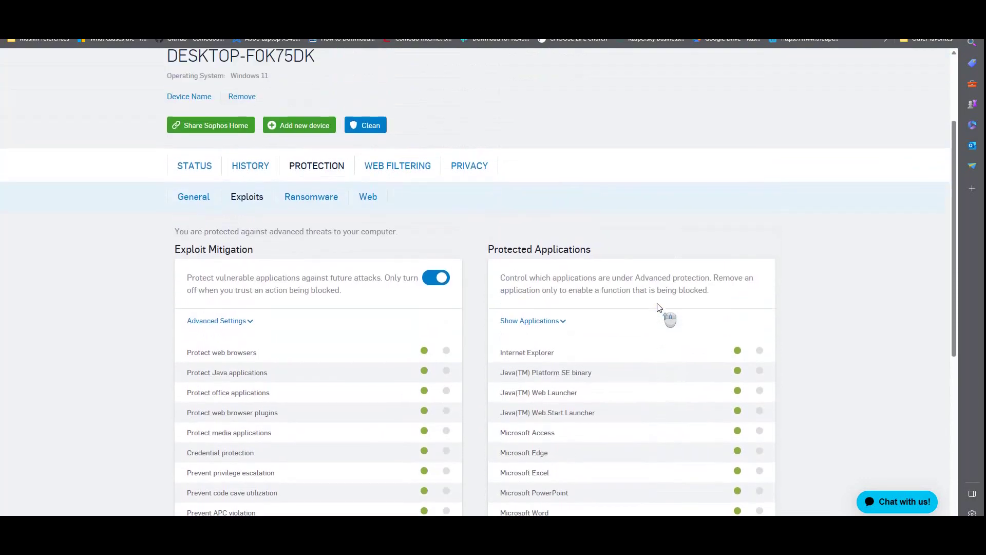
- Examine the Ransomware protection settings, expanding the advanced options for Ransomware Protection
{"action": "scroll", "coordinate": [660, 307], "scroll_direction": "up", "scroll_amount": 3}
{"action": "left_click", "coordinate": [311, 325]}
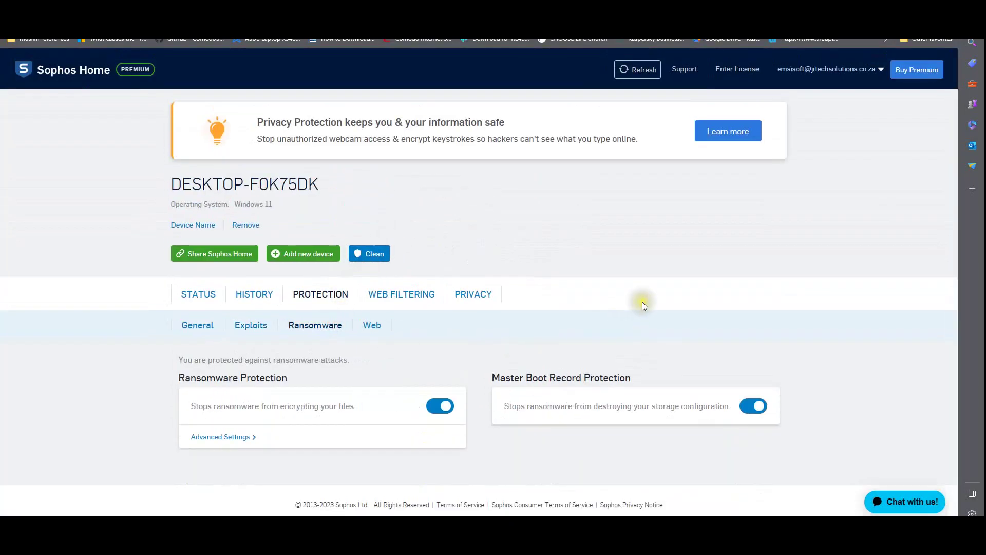
{"action": "left_click", "coordinate": [234, 437]}
{"action": "scroll", "coordinate": [442, 437], "scroll_direction": "down", "scroll_amount": 1}
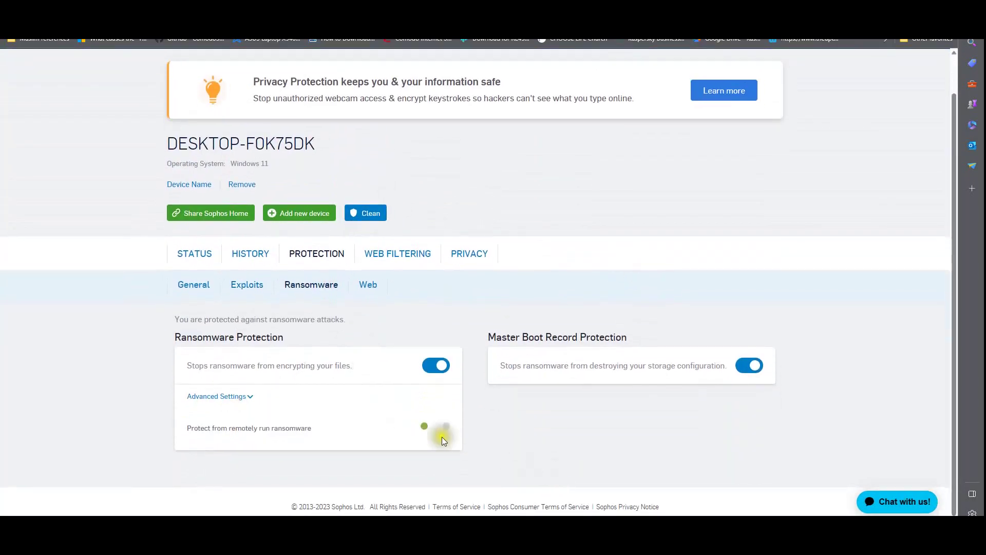
- Examine the Web protection settings, expanding the advanced options for HTTPS Website Decryption and Download Reputation
{"action": "left_click", "coordinate": [369, 293]}
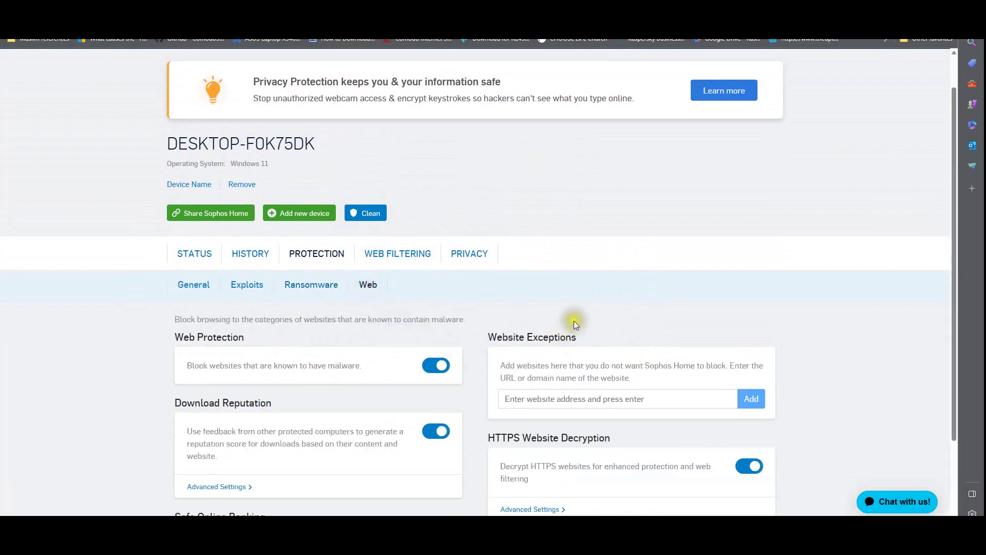
{"action": "scroll", "coordinate": [574, 321], "scroll_direction": "down", "scroll_amount": 2}
{"action": "left_click", "coordinate": [531, 407]}
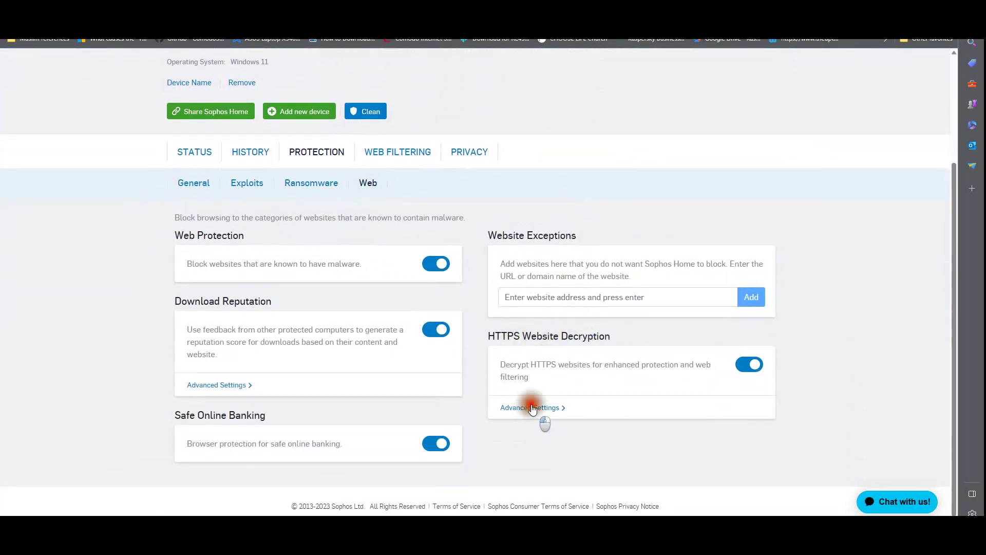
{"action": "left_click", "coordinate": [220, 389]}
{"action": "scroll", "coordinate": [297, 302], "scroll_direction": "down", "scroll_amount": 3}
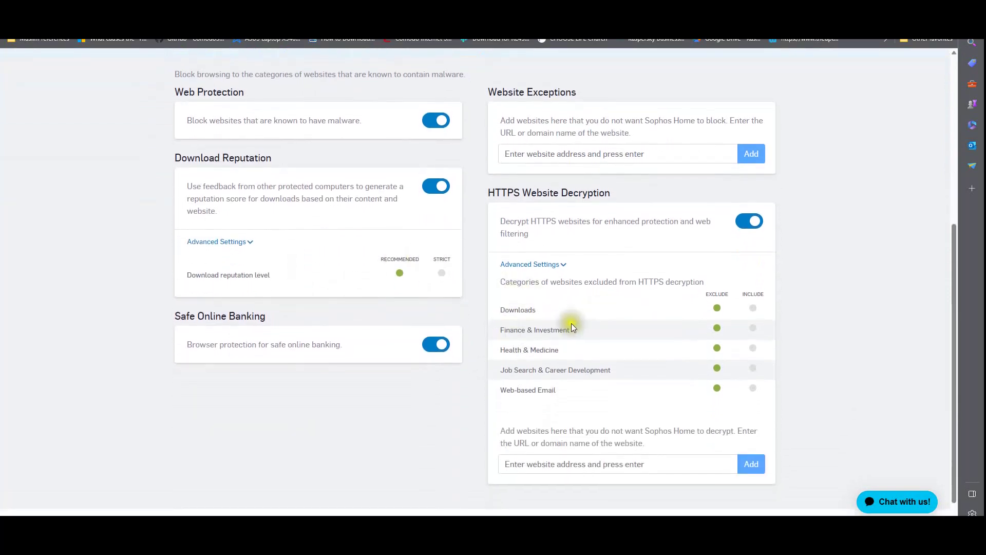
{"action": "scroll", "coordinate": [686, 356], "scroll_direction": "up", "scroll_amount": 5}
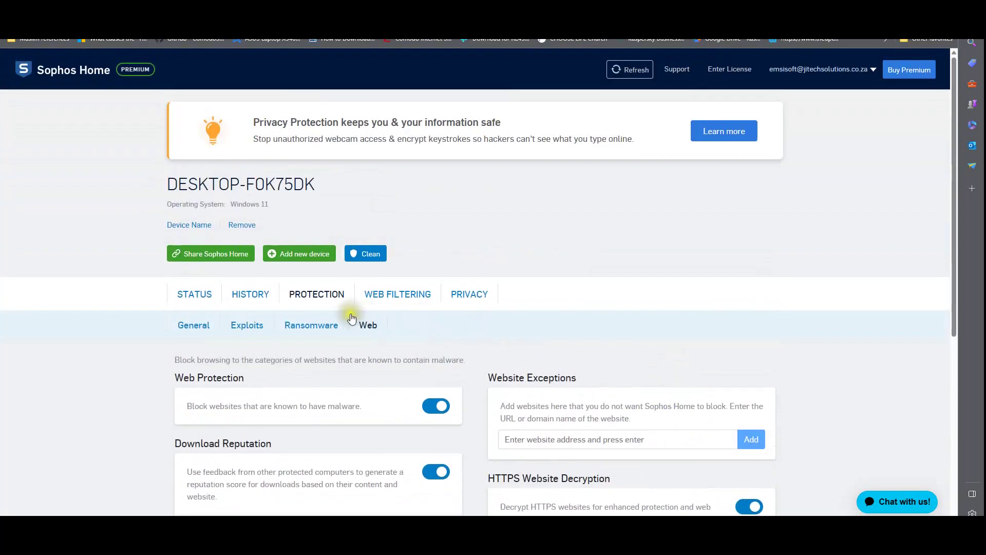
- Examine the Web Filtering categories, the website exceptions and the advanced HTTPS Website Decryption options
{"action": "left_click", "coordinate": [402, 305]}
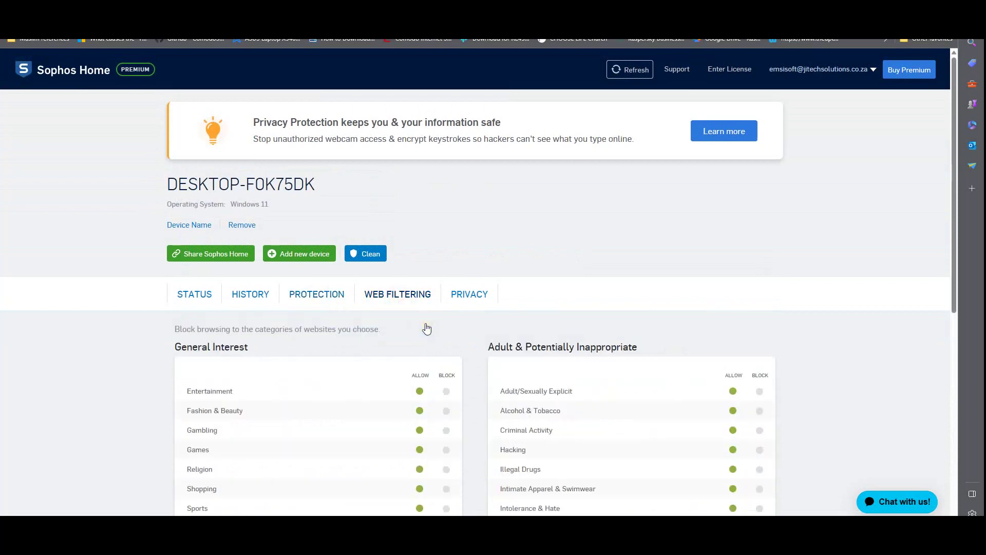
{"action": "scroll", "coordinate": [535, 315], "scroll_direction": "down", "scroll_amount": 4}
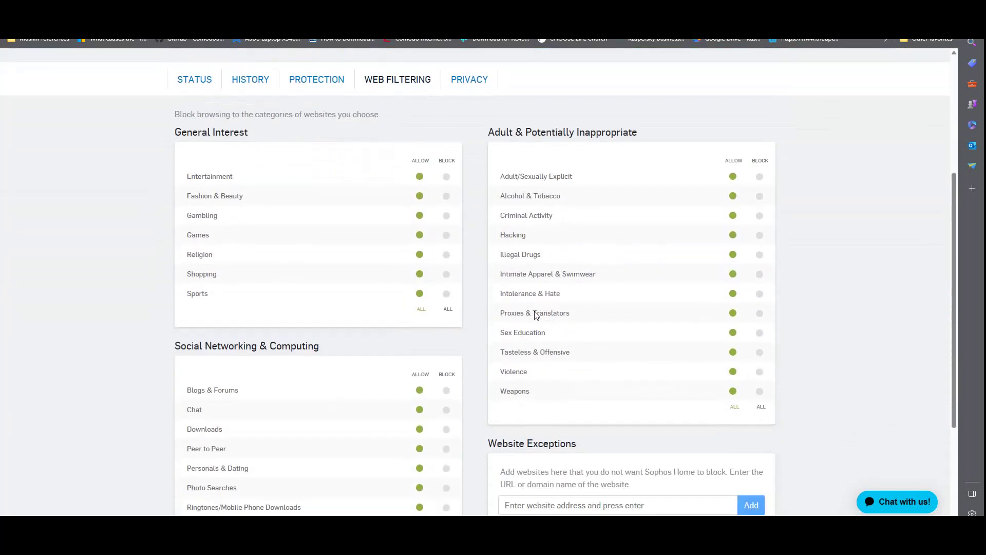
{"action": "scroll", "coordinate": [372, 199], "scroll_direction": "down", "scroll_amount": 3}
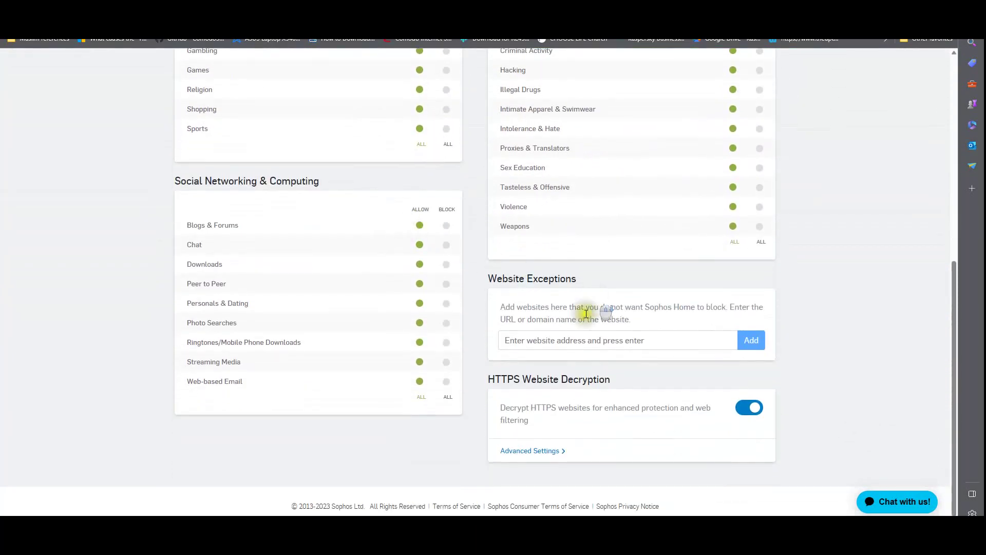
{"action": "left_click", "coordinate": [544, 452]}
{"action": "scroll", "coordinate": [618, 405], "scroll_direction": "down", "scroll_amount": 1}
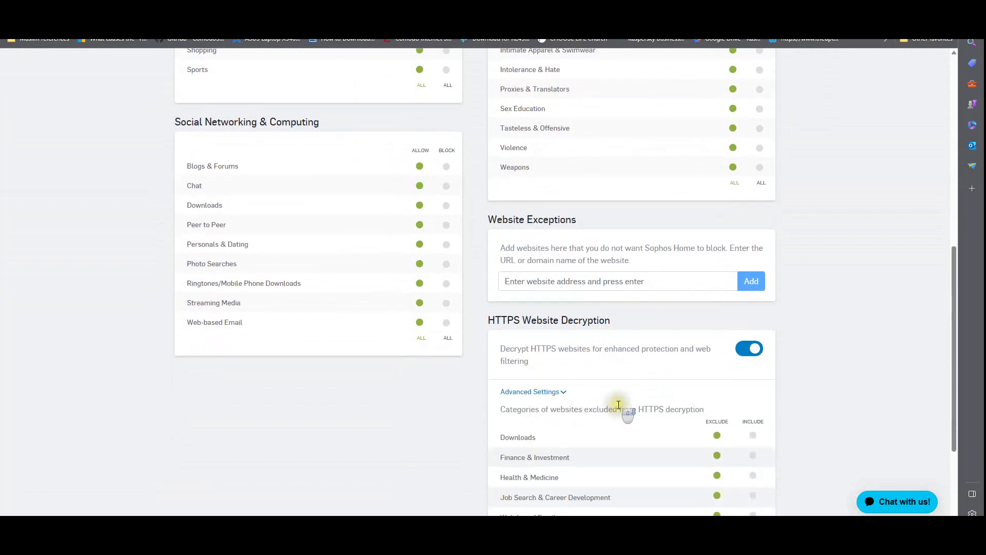
{"action": "scroll", "coordinate": [618, 405], "scroll_direction": "down", "scroll_amount": 3}
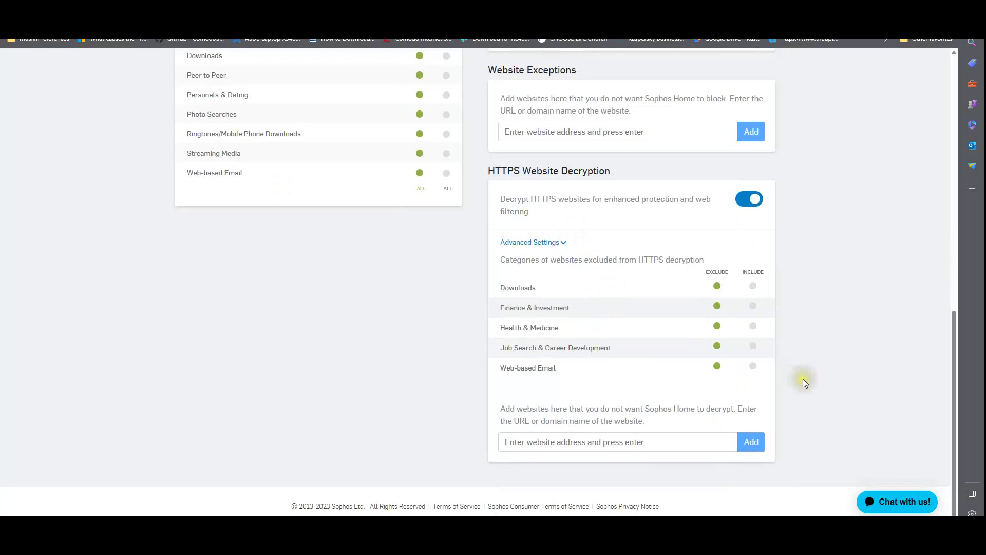
{"action": "scroll", "coordinate": [806, 381], "scroll_direction": "up", "scroll_amount": 5}
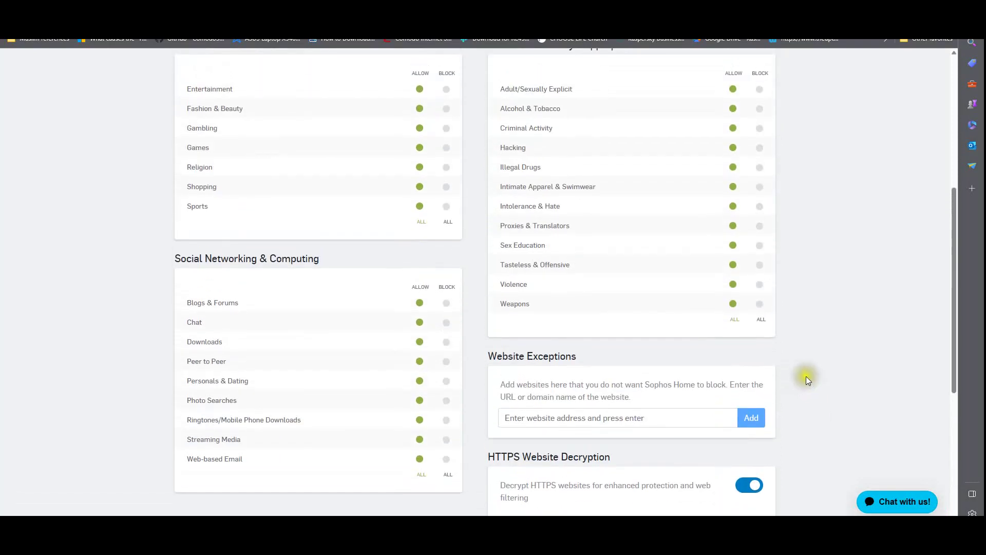
{"action": "scroll", "coordinate": [801, 382], "scroll_direction": "up", "scroll_amount": 4}
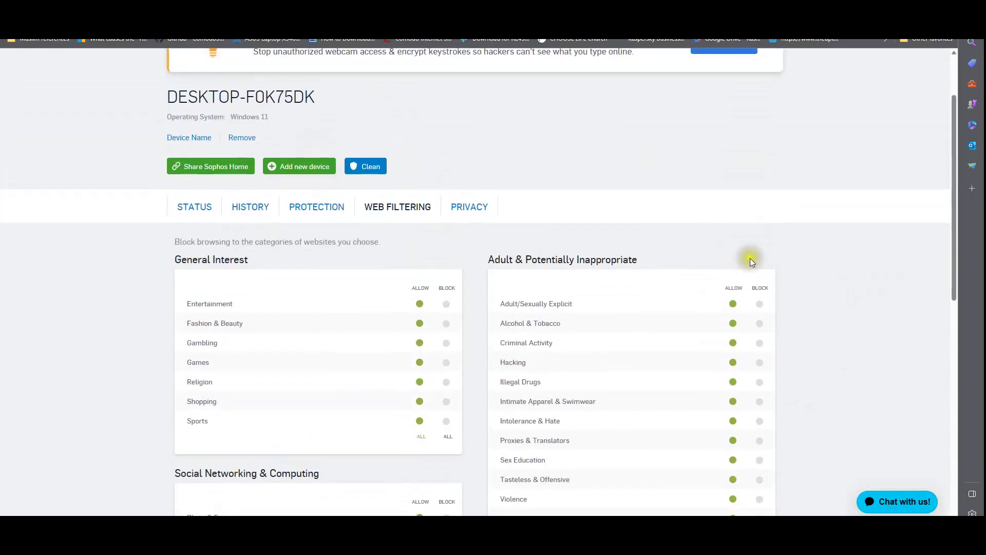
- Block all website categories under Adult & Potentially Inappropriate, from Adult/Sexually Explicit through Weapons
{"action": "scroll", "coordinate": [755, 255], "scroll_direction": "down", "scroll_amount": 1}
{"action": "left_click", "coordinate": [761, 234]}
{"action": "left_click", "coordinate": [760, 272]}
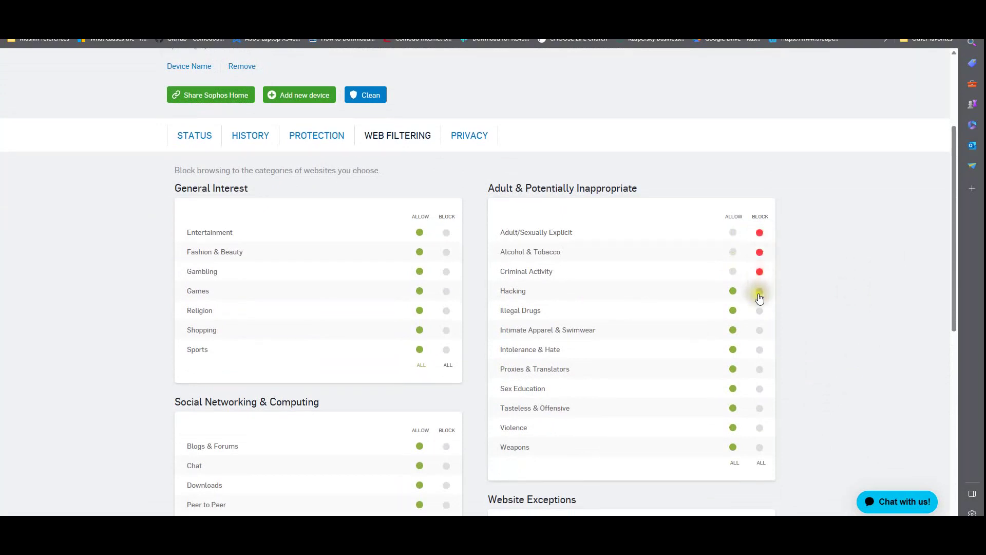
{"action": "left_click", "coordinate": [762, 294]}
{"action": "left_click", "coordinate": [760, 332]}
{"action": "left_click", "coordinate": [762, 371]}
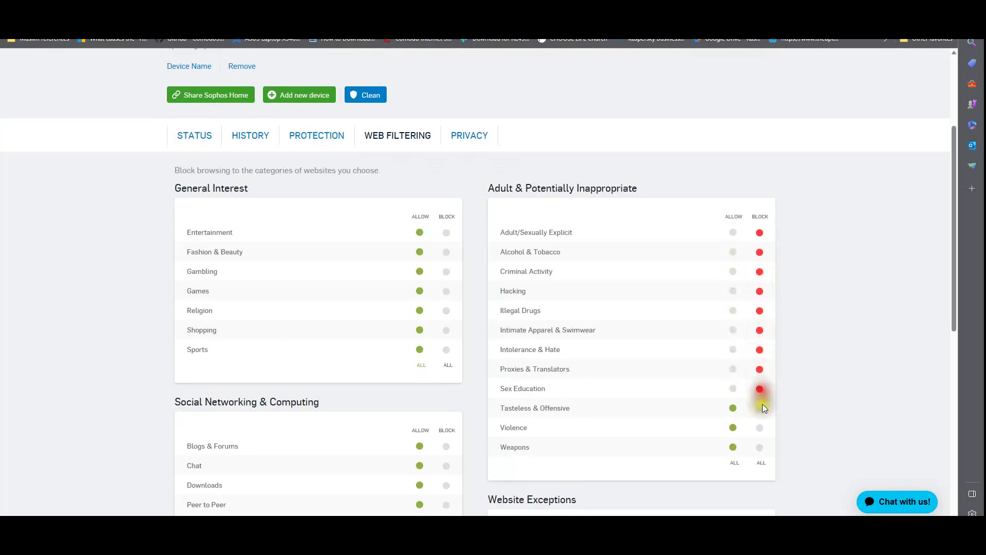
{"action": "left_click", "coordinate": [765, 466]}
- Review the remaining web filtering and HTTPS decryption options, then open the device's Privacy settings
{"action": "scroll", "coordinate": [850, 430], "scroll_direction": "down", "scroll_amount": 4}
{"action": "scroll", "coordinate": [812, 355], "scroll_direction": "down", "scroll_amount": 4}
{"action": "scroll", "coordinate": [812, 355], "scroll_direction": "up", "scroll_amount": 15}
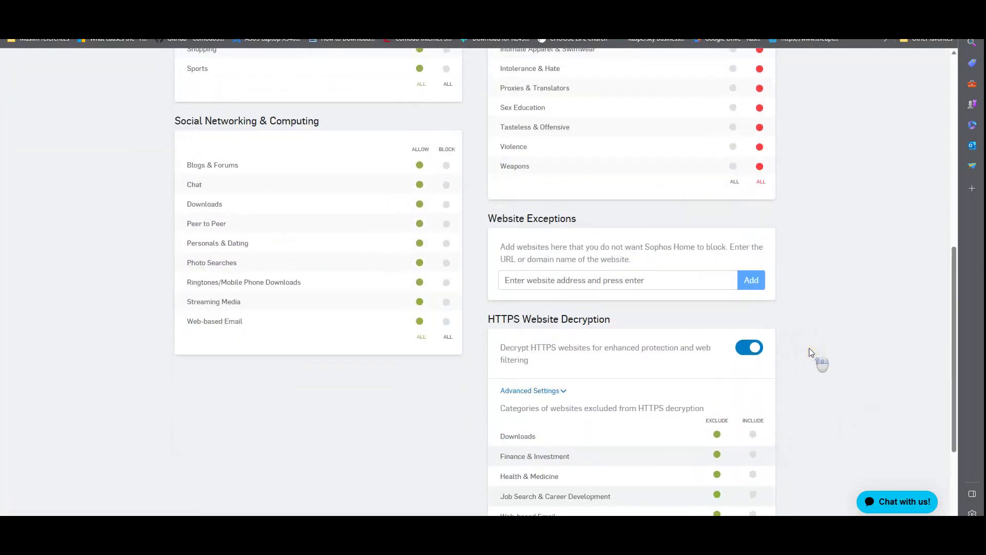
{"action": "left_click", "coordinate": [467, 301]}
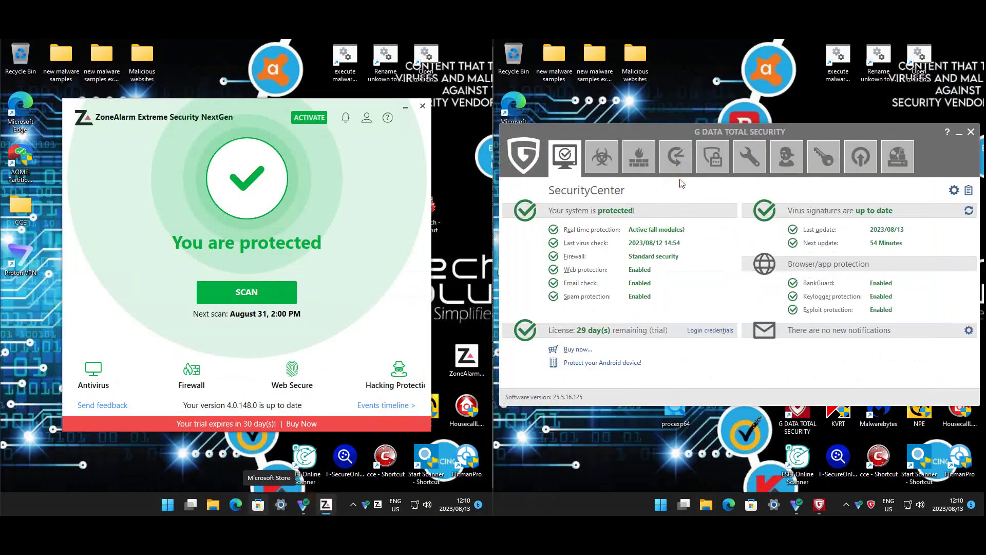
- Switch to G DATA Total Security and examine the Virus protection page and the General Security / performance settings
{"action": "left_click", "coordinate": [602, 157]}
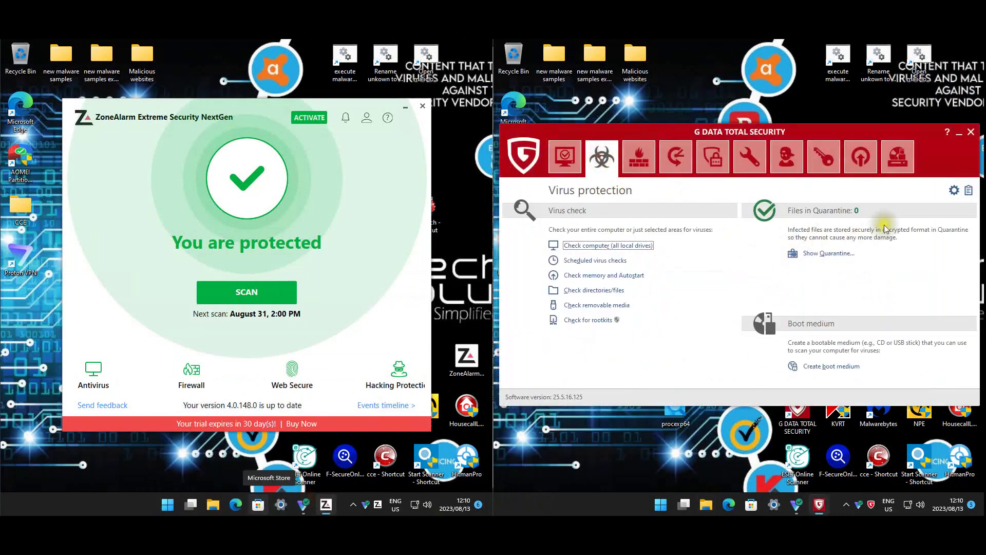
{"action": "left_click", "coordinate": [954, 190]}
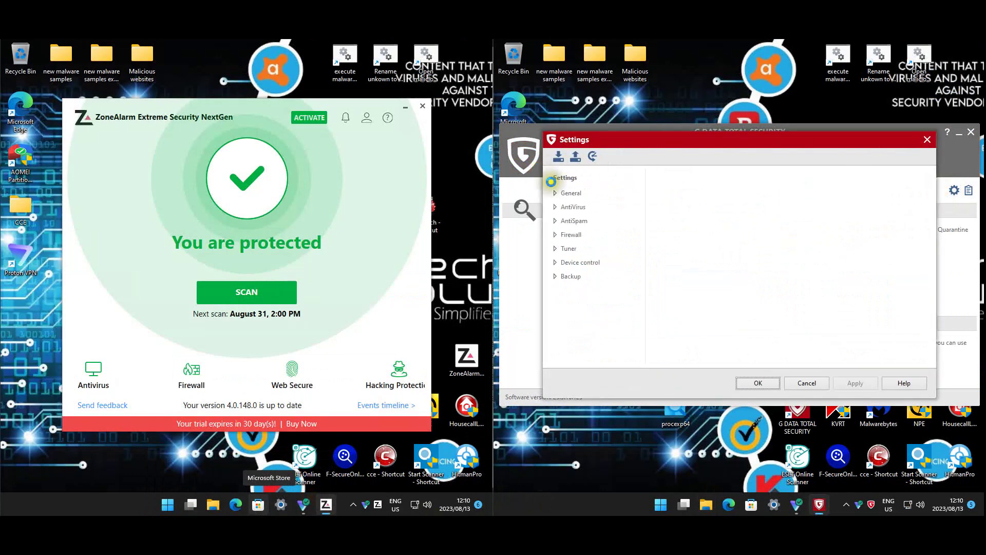
{"action": "left_click", "coordinate": [563, 194]}
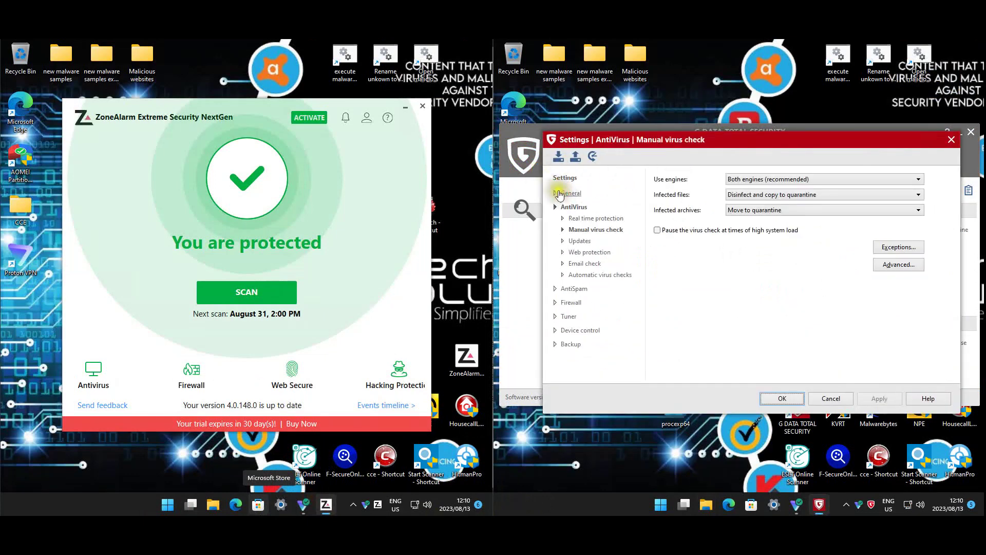
{"action": "left_click", "coordinate": [560, 195]}
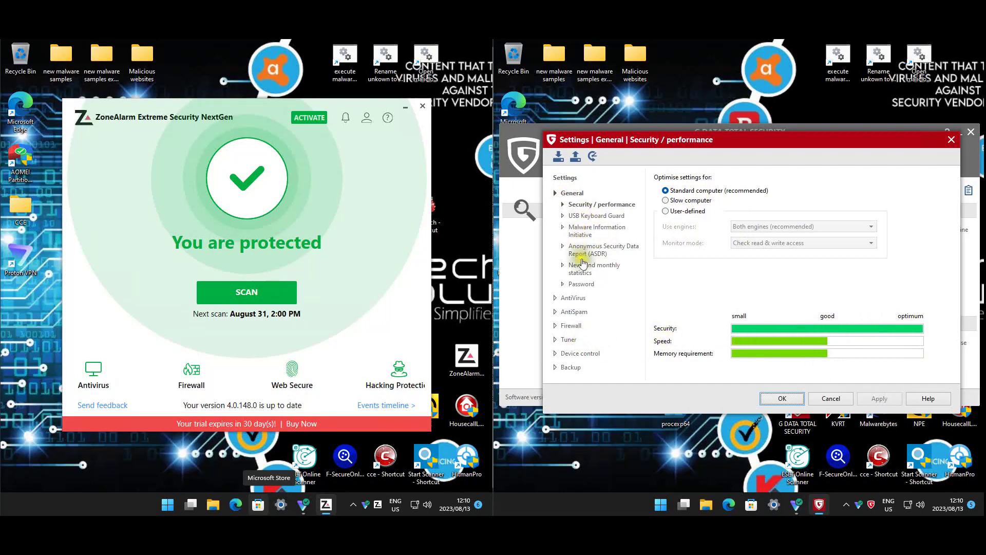
- Set the infected files action for the AntiVirus manual virus check to Move to quarantine
{"action": "left_click", "coordinate": [574, 298]}
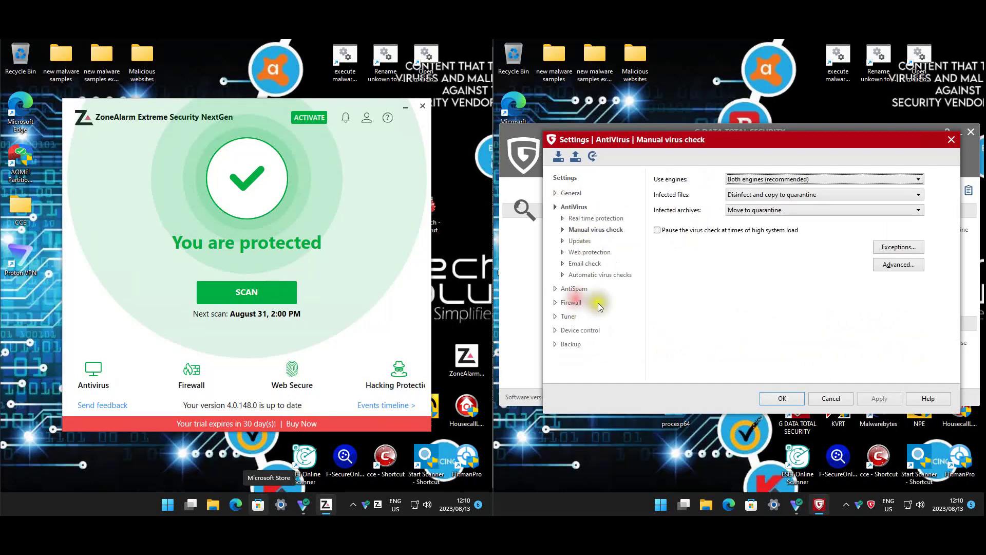
{"action": "left_click", "coordinate": [776, 196]}
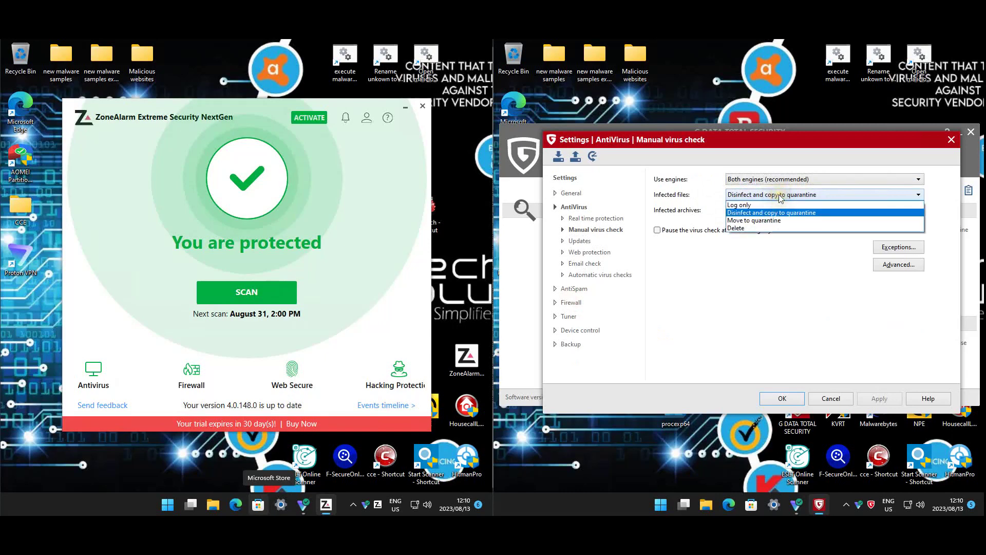
{"action": "left_click", "coordinate": [760, 219]}
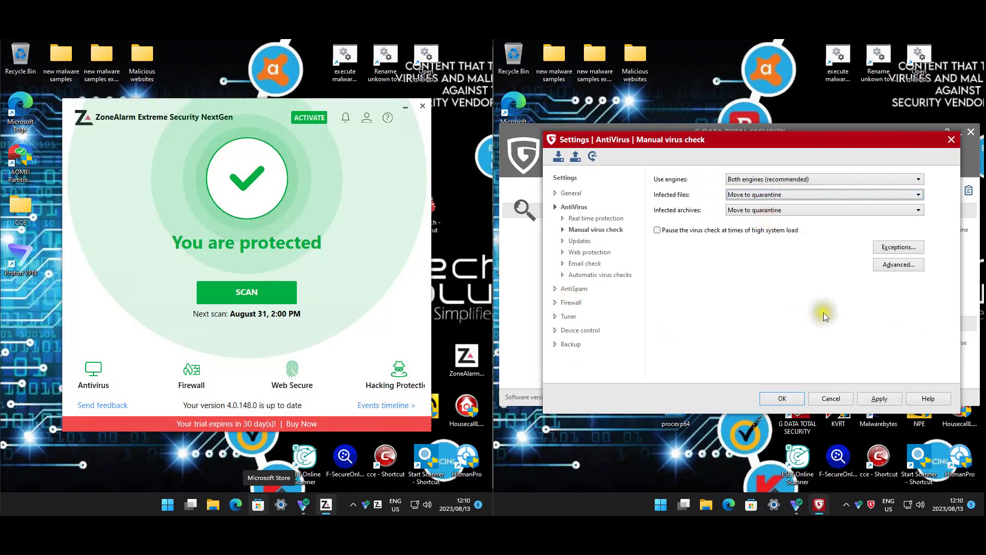
- Add a file extension exception for on-demand scans by choosing the "execute malware" file, and accept the exceptions
{"action": "left_click", "coordinate": [896, 247]}
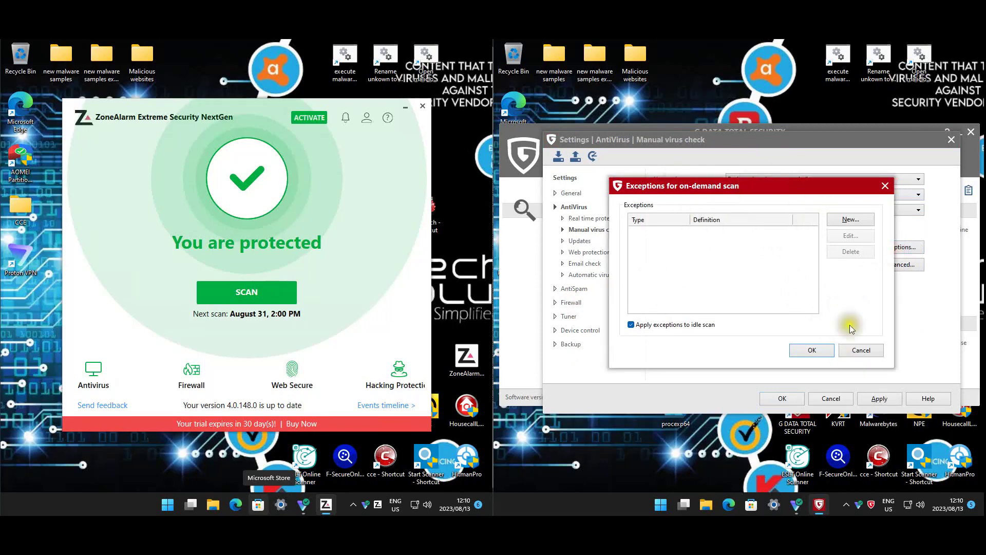
{"action": "left_click", "coordinate": [851, 219]}
{"action": "left_click", "coordinate": [697, 266]}
{"action": "left_click", "coordinate": [804, 293]}
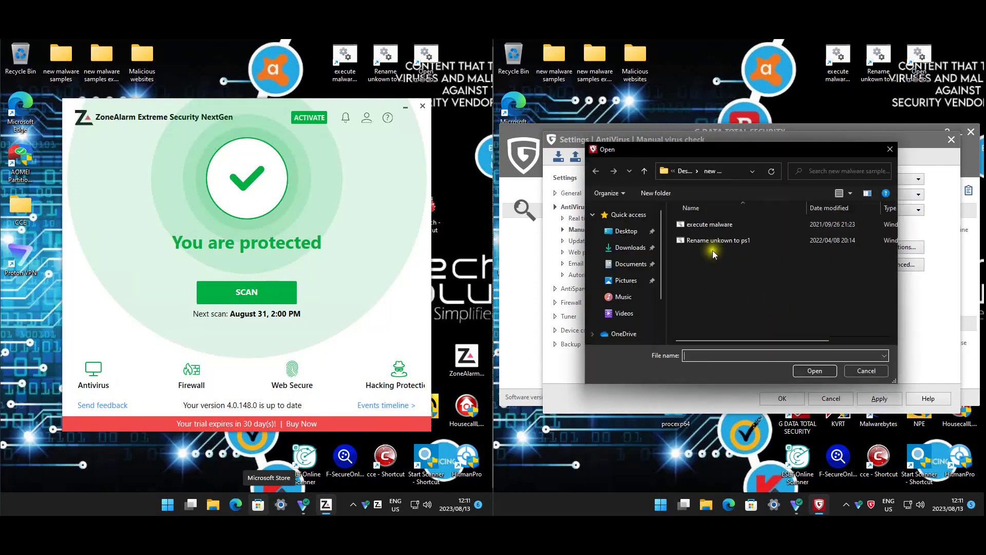
{"action": "double_click", "coordinate": [708, 226]}
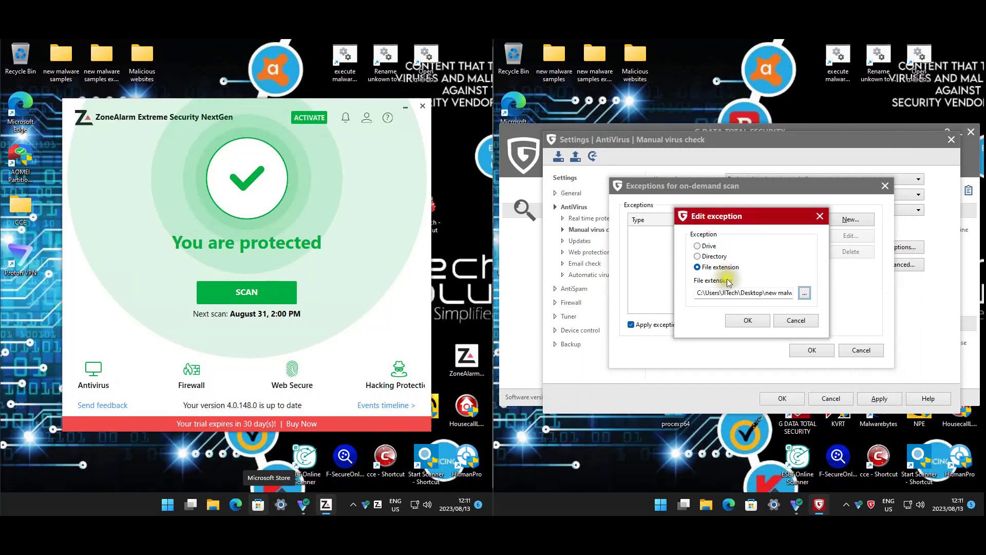
{"action": "left_click", "coordinate": [750, 323]}
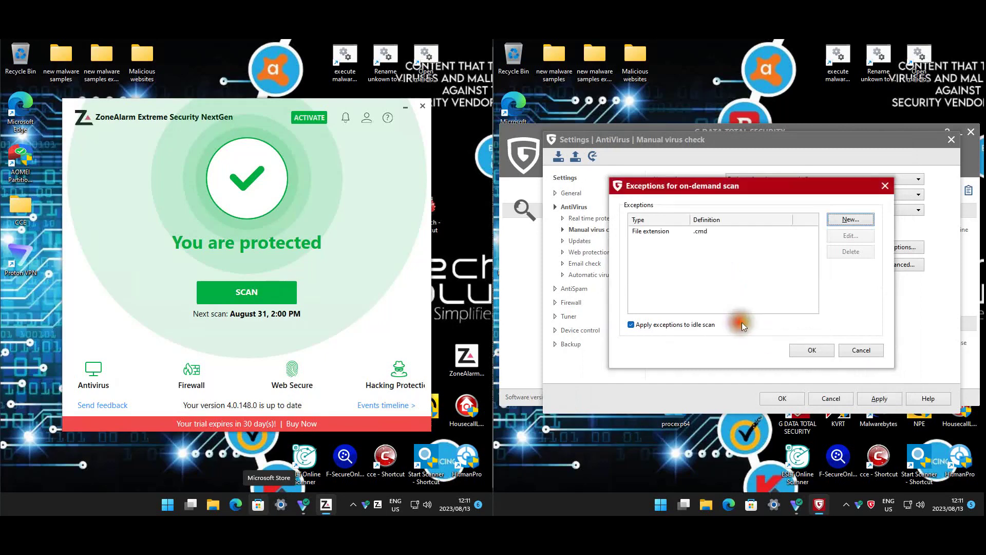
{"action": "left_click", "coordinate": [813, 348]}
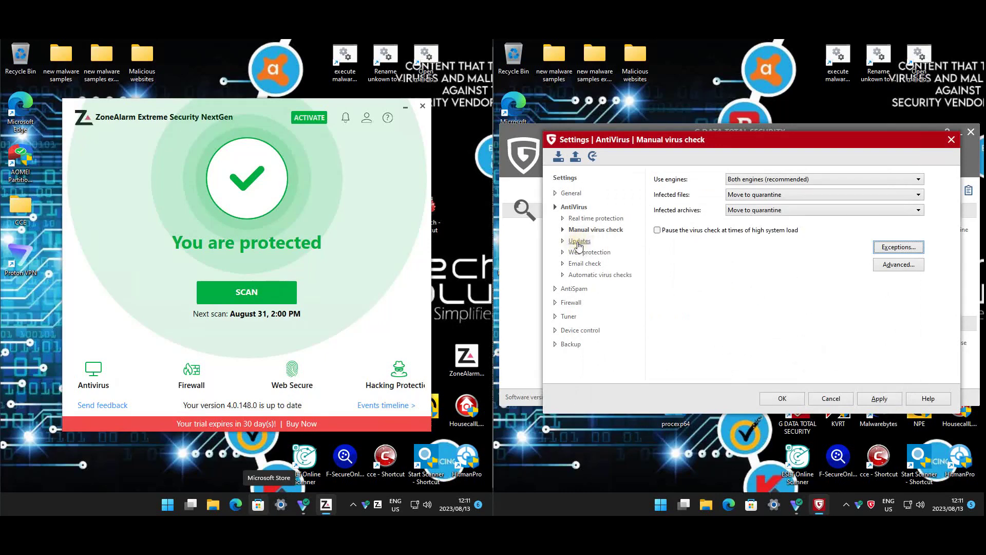
- Examine the AntiVirus Updates, Web protection and Real time protection settings, including the virus monitor's advanced options and exceptions
{"action": "left_click", "coordinate": [579, 241]}
{"action": "left_click", "coordinate": [585, 253]}
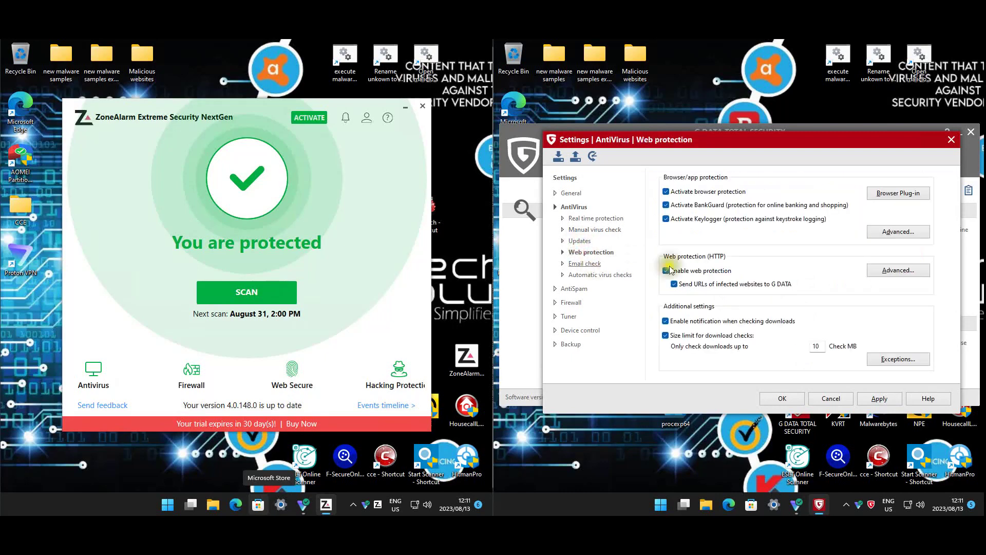
{"action": "left_click", "coordinate": [586, 219]}
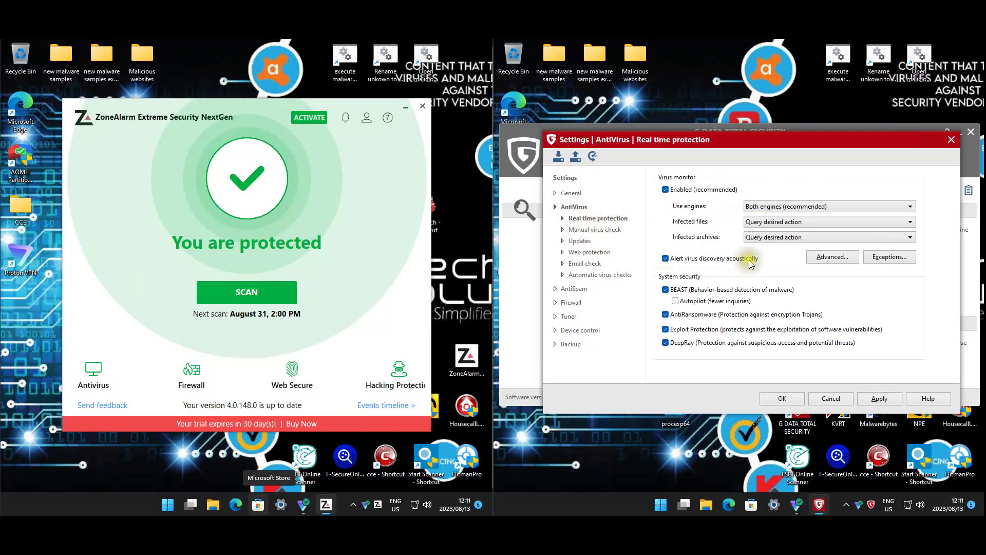
{"action": "left_click", "coordinate": [835, 257]}
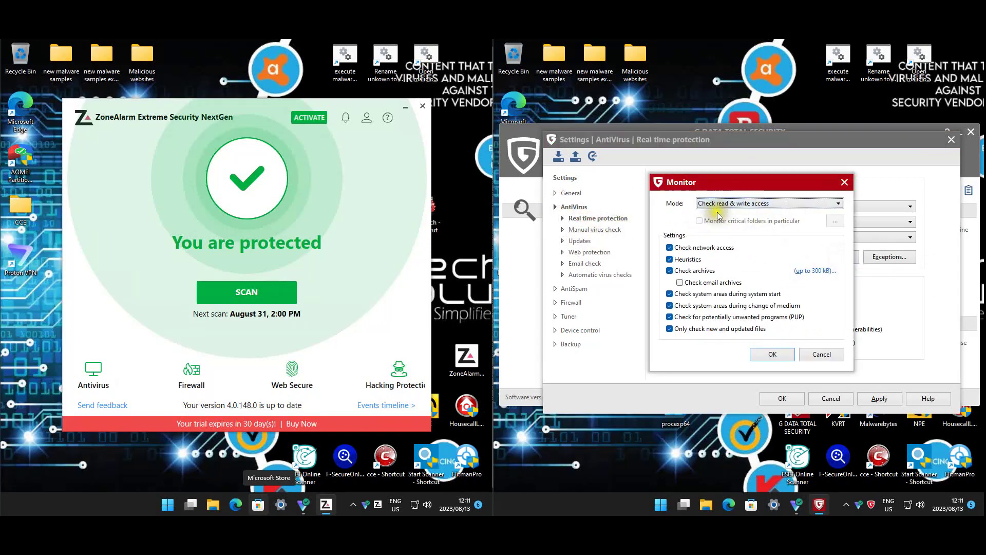
{"action": "left_click", "coordinate": [772, 354]}
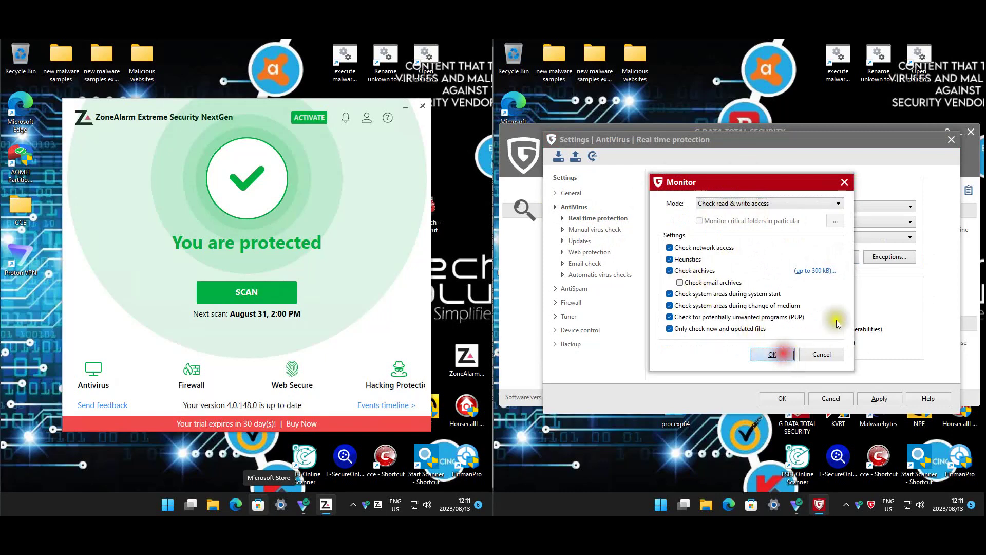
{"action": "left_click", "coordinate": [881, 256]}
{"action": "left_click", "coordinate": [816, 352]}
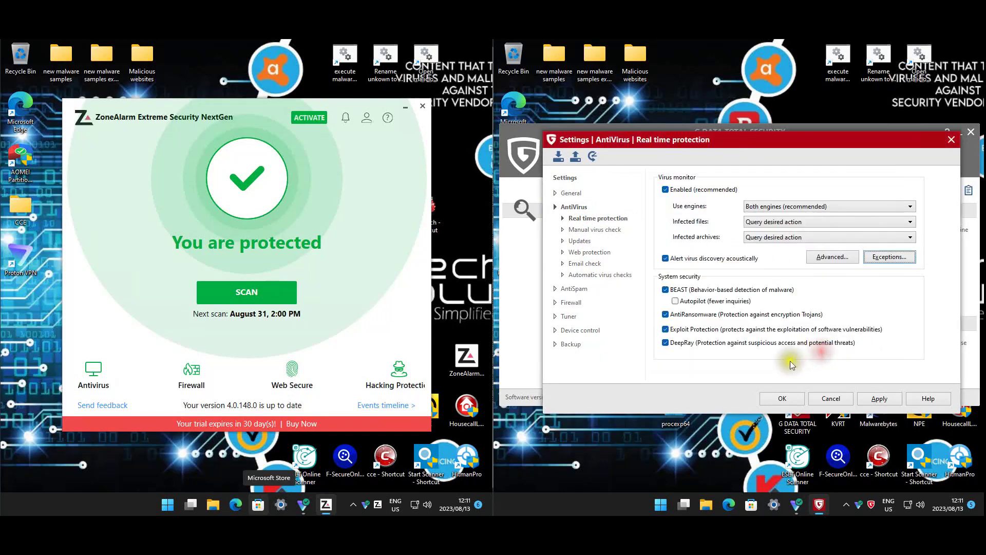
- Examine G DATA's Web protection, AntiSpam spam filter and automatic Firewall settings, and accept the settings dialog
{"action": "left_click", "coordinate": [583, 253]}
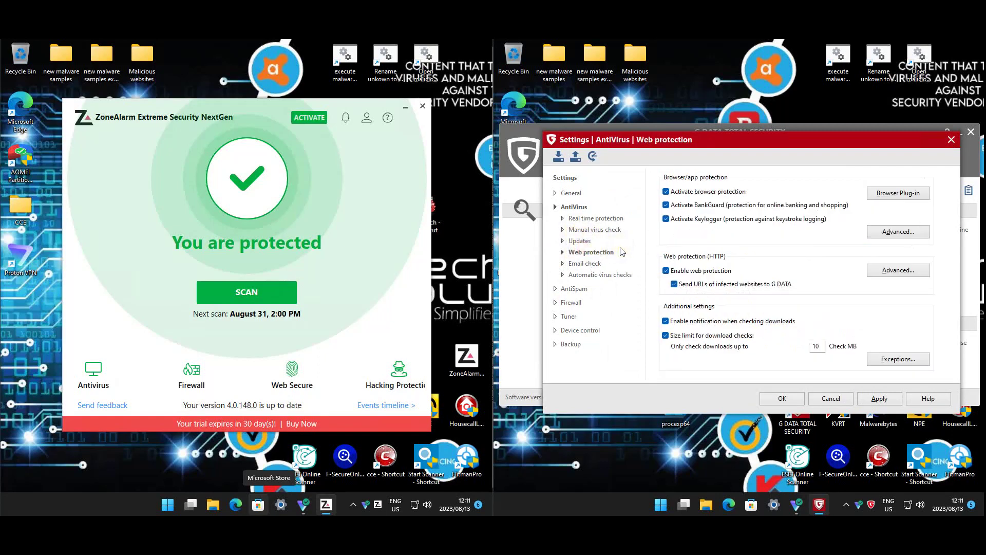
{"action": "left_click", "coordinate": [904, 198]}
{"action": "left_click", "coordinate": [842, 337]}
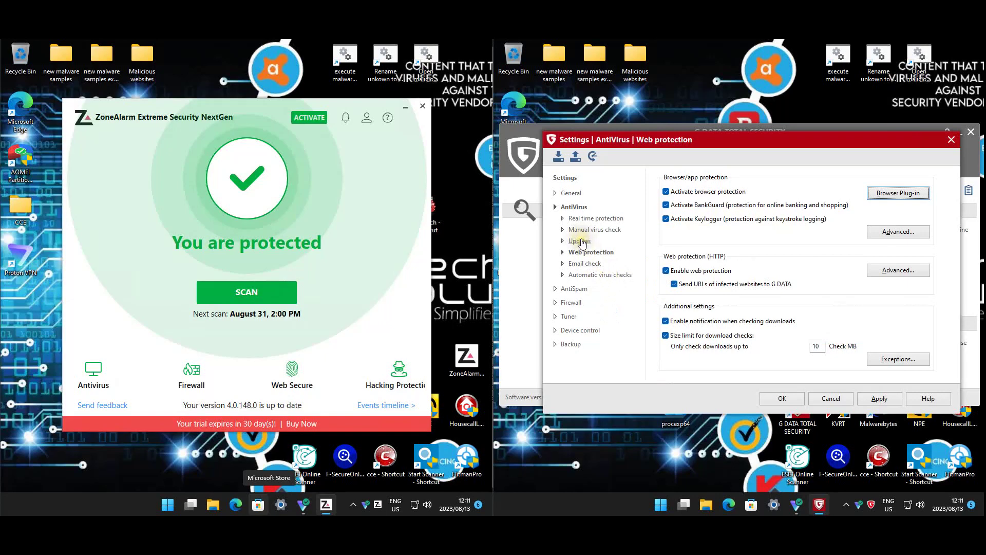
{"action": "left_click", "coordinate": [571, 289]}
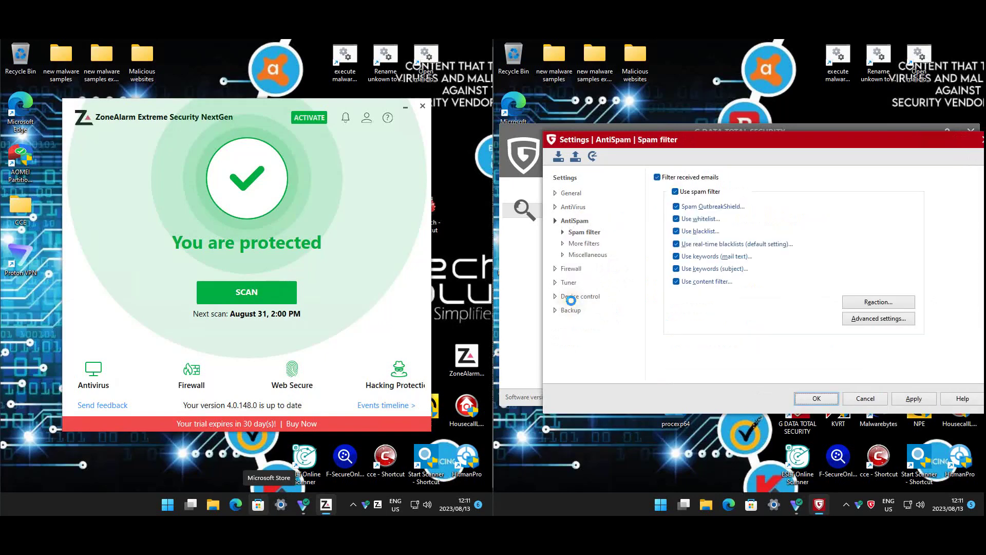
{"action": "left_click", "coordinate": [571, 268]}
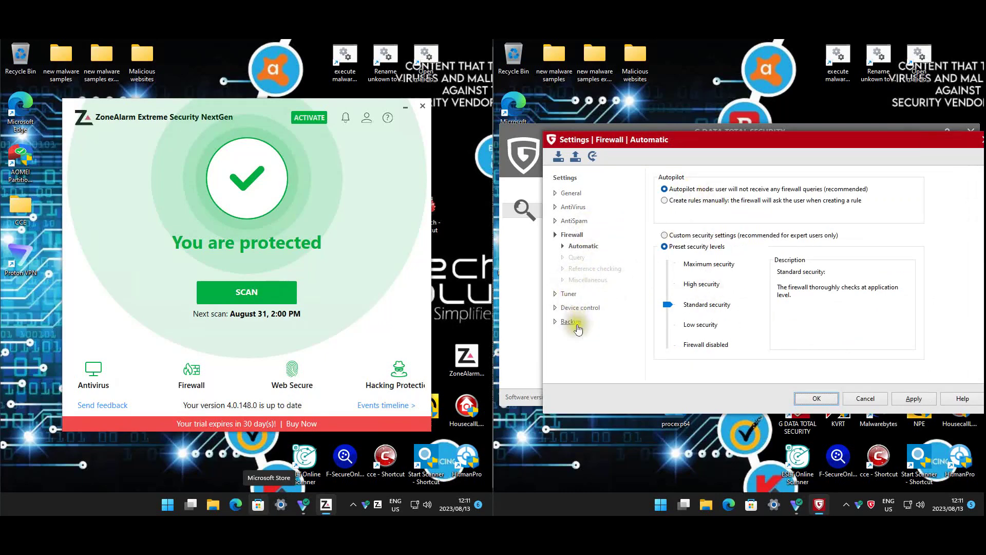
{"action": "left_click", "coordinate": [810, 399]}
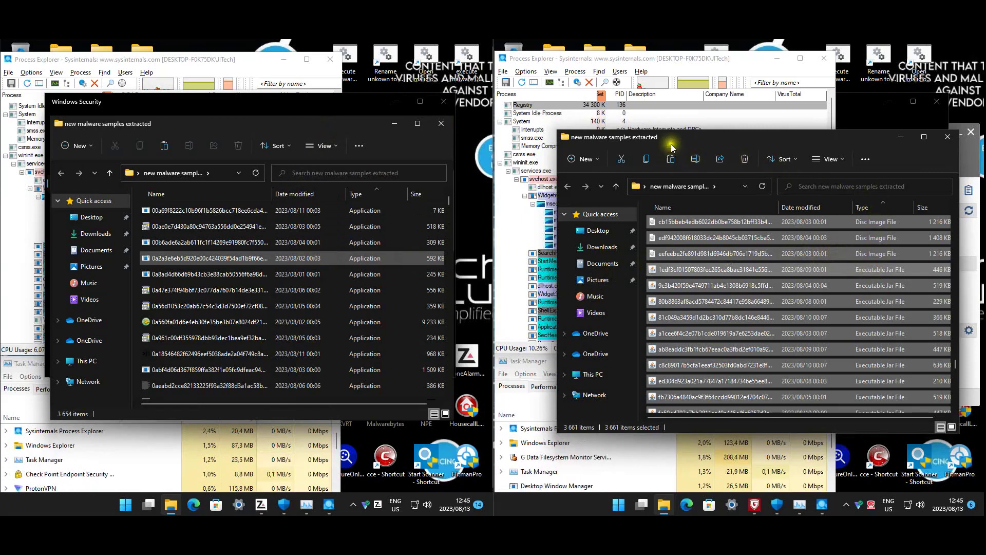
- Switch from the G DATA machine to the Sophos machine, and close the extracted malware samples folders beside ZoneAlarm and Sophos
{"action": "mouse_move", "coordinate": [307, 505]}
{"action": "mouse_move", "coordinate": [238, 525]}
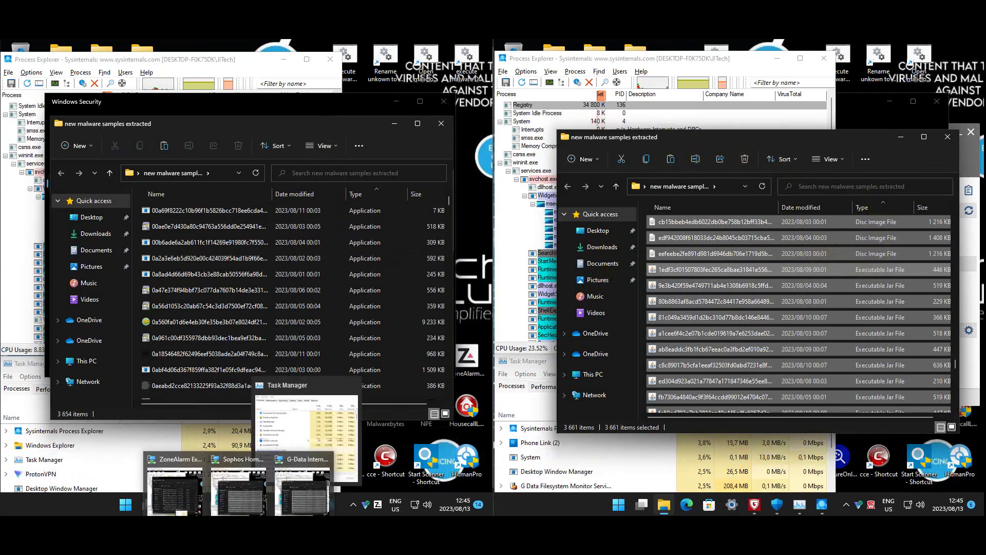
{"action": "left_click", "coordinate": [238, 490]}
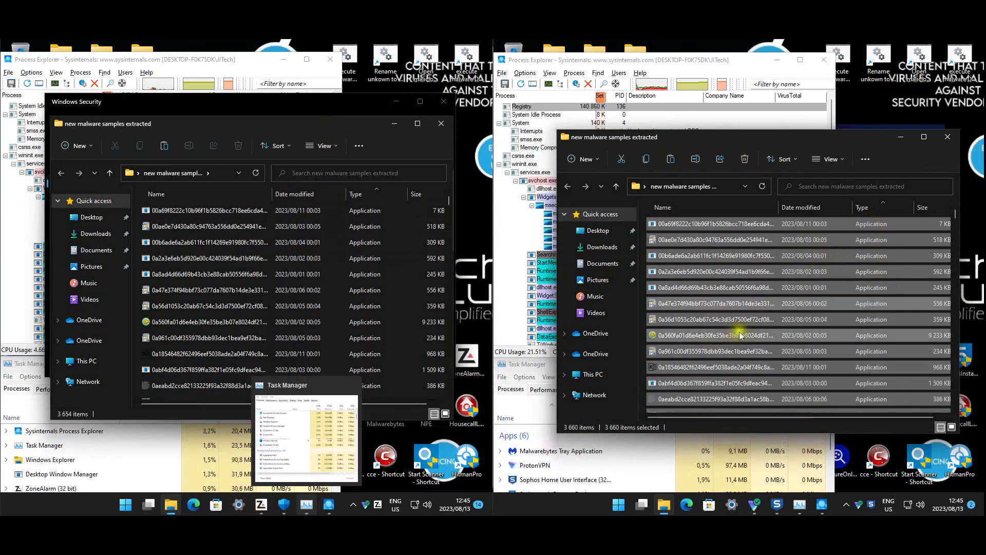
{"action": "mouse_move", "coordinate": [741, 338]}
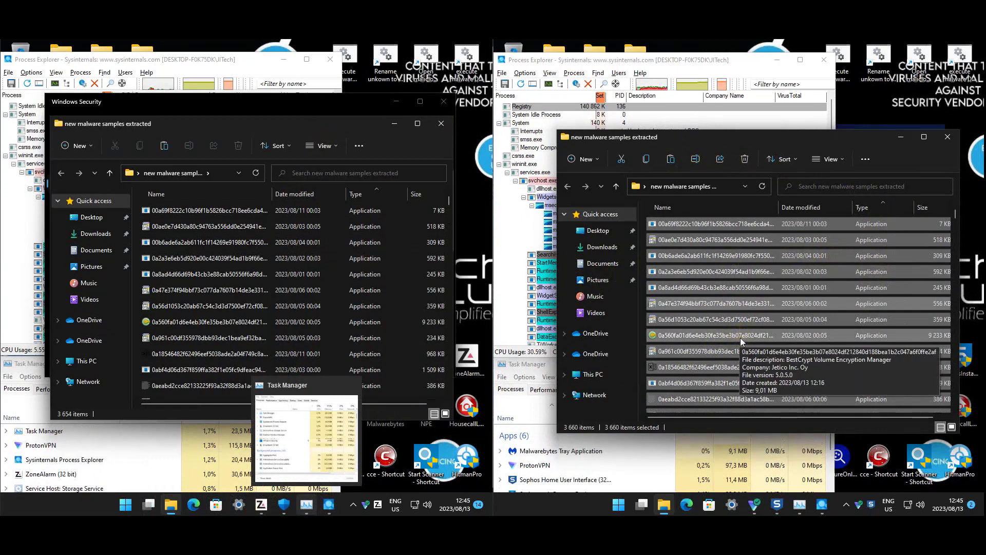
{"action": "left_click", "coordinate": [865, 102]}
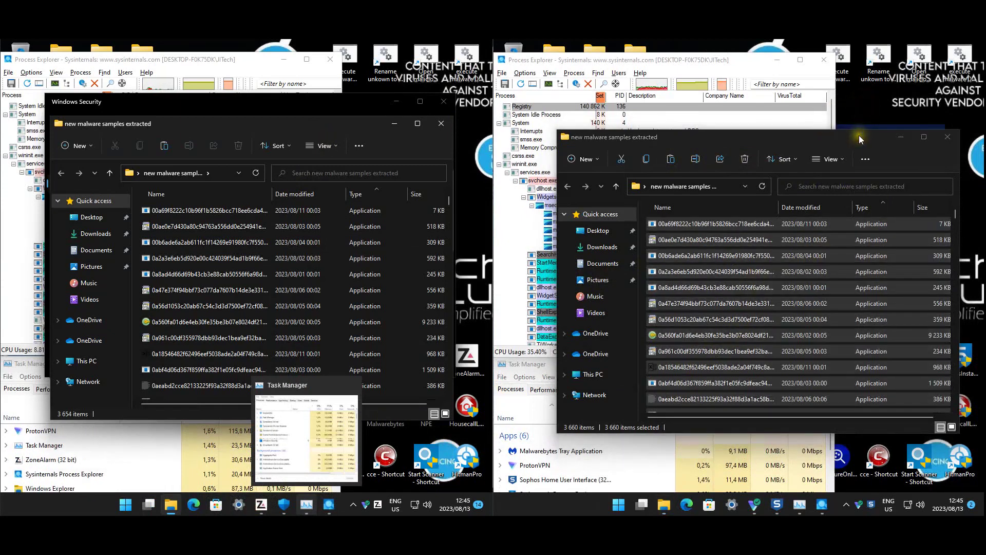
{"action": "left_click", "coordinate": [862, 122]}
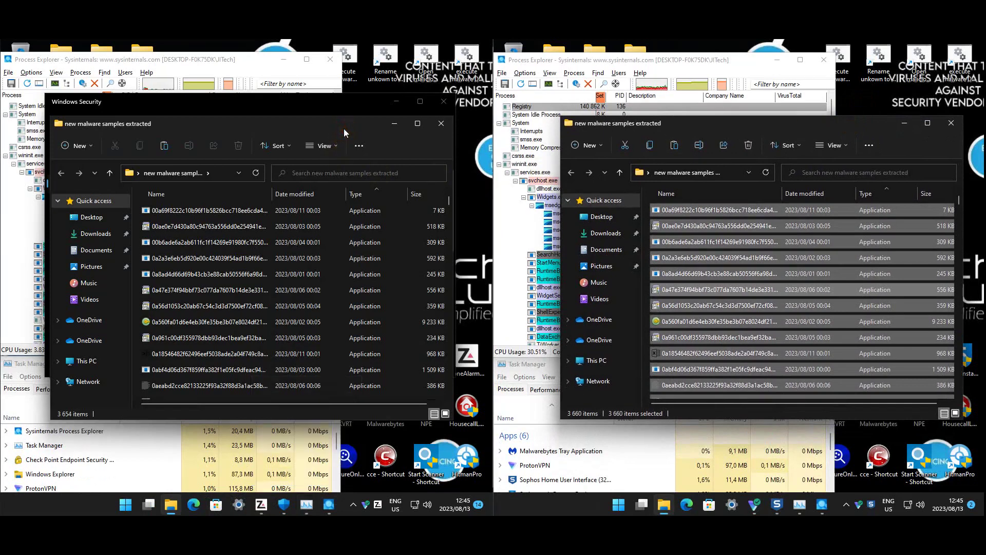
{"action": "left_click", "coordinate": [441, 122]}
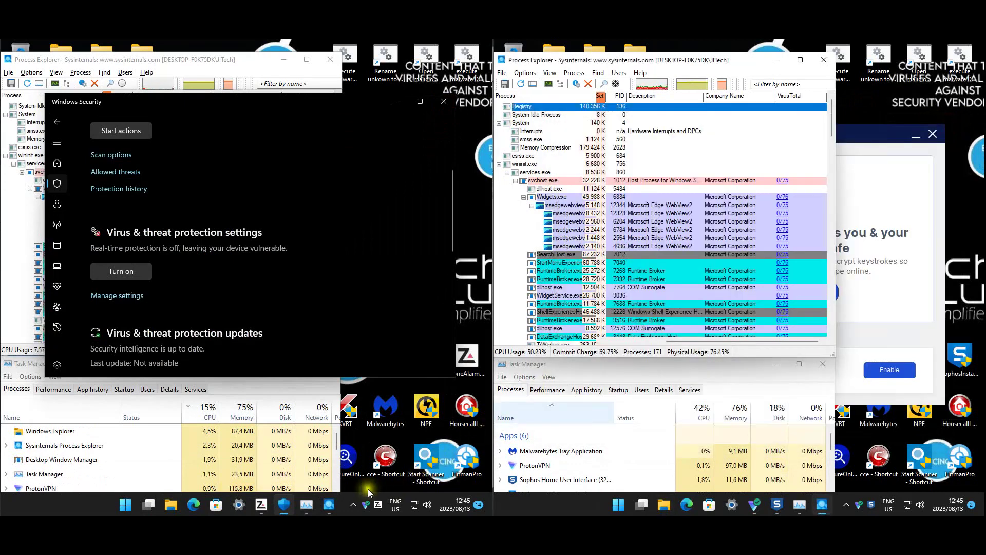
- Examine ZoneAlarm's version and signature information from its About window, and close that window
{"action": "right_click", "coordinate": [377, 505]}
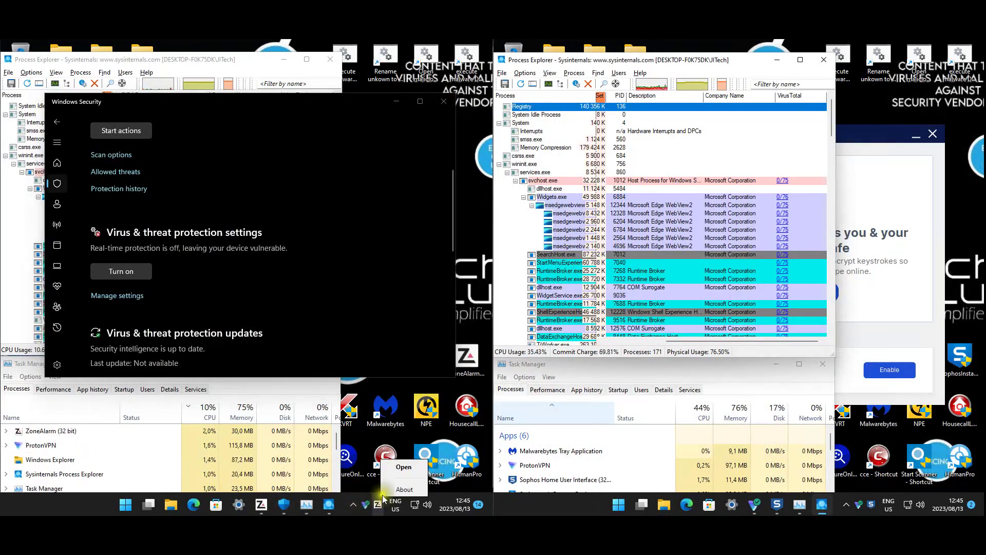
{"action": "left_click", "coordinate": [394, 487]}
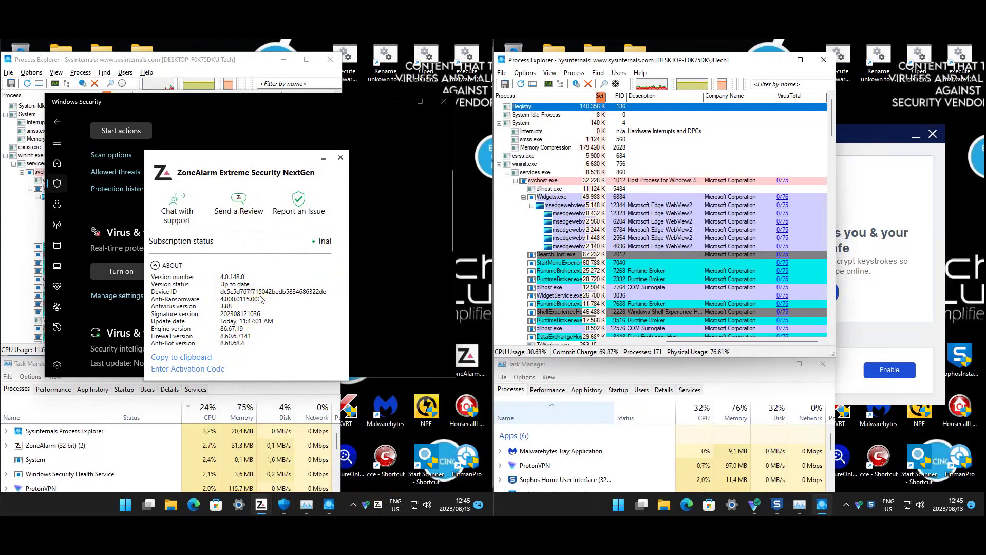
{"action": "left_click", "coordinate": [289, 173]}
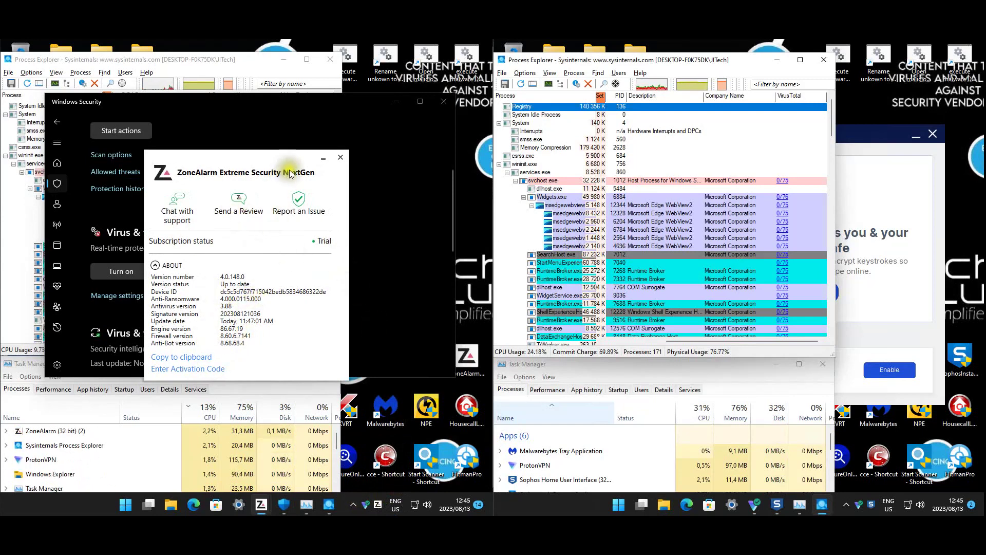
{"action": "left_click", "coordinate": [340, 163]}
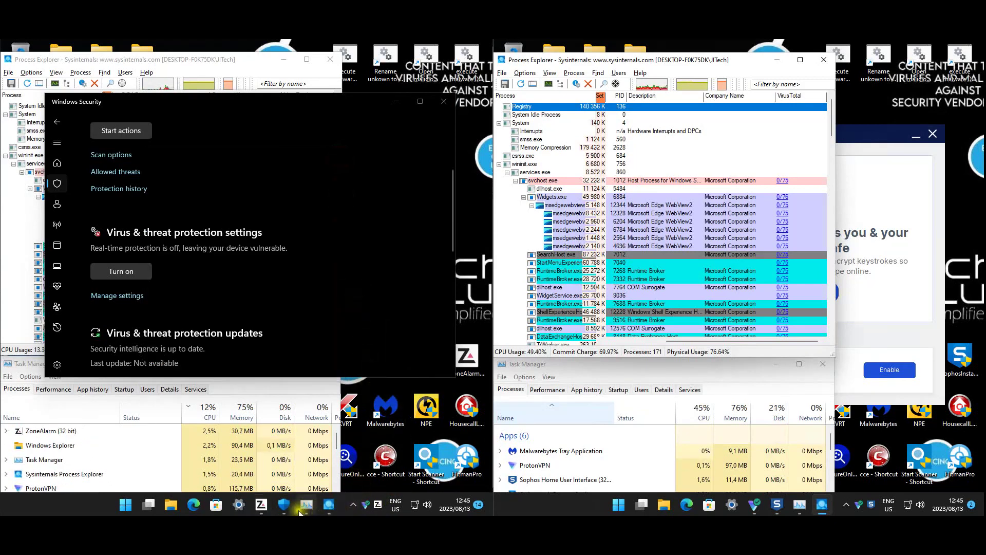
- Open the main ZoneAlarm window and examine its help and version details and its subscription details
{"action": "left_click", "coordinate": [268, 508]}
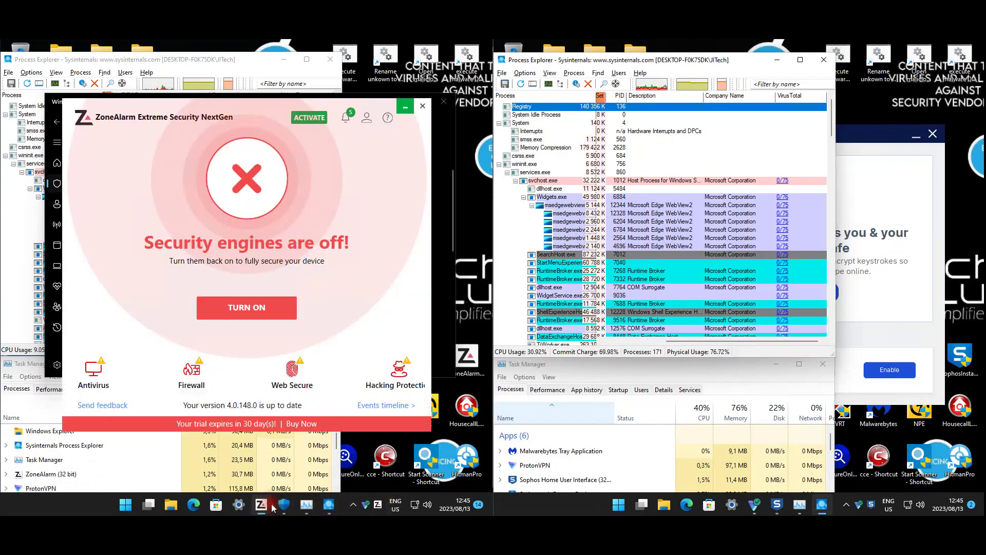
{"action": "left_click", "coordinate": [394, 119]}
{"action": "left_click", "coordinate": [248, 211]}
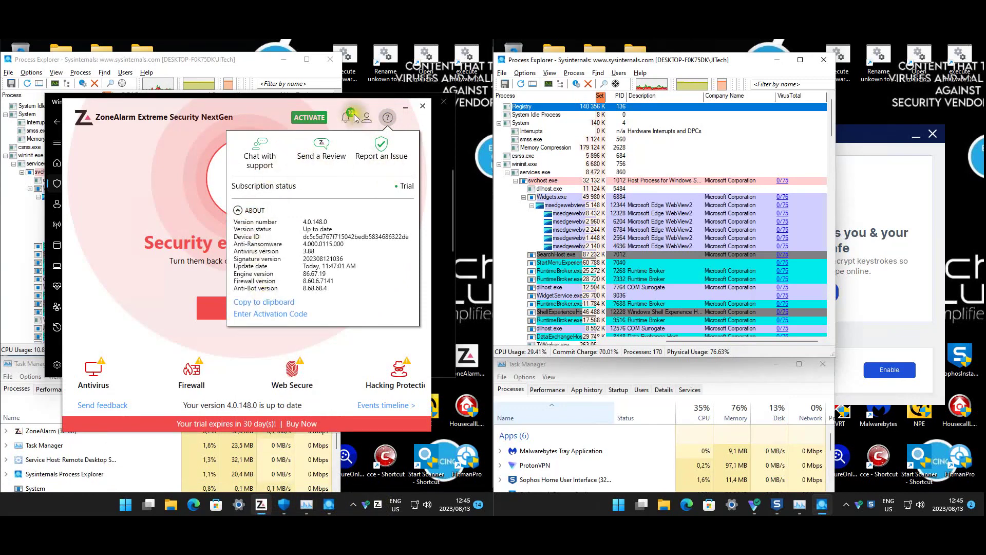
{"action": "left_click", "coordinate": [367, 118]}
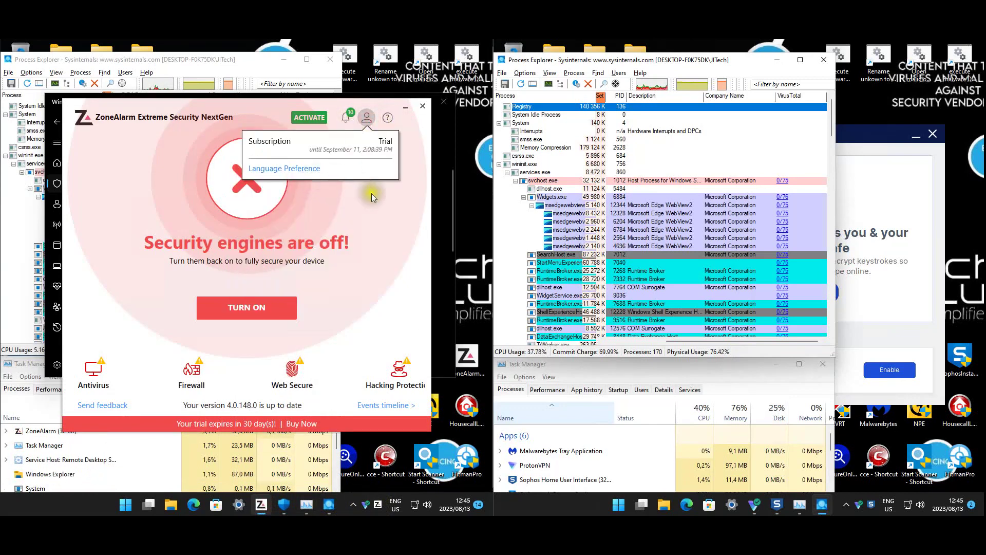
- Bring Sophos Home forward and start a check for updates from its Help page
{"action": "left_click", "coordinate": [874, 114]}
{"action": "left_click", "coordinate": [893, 286]}
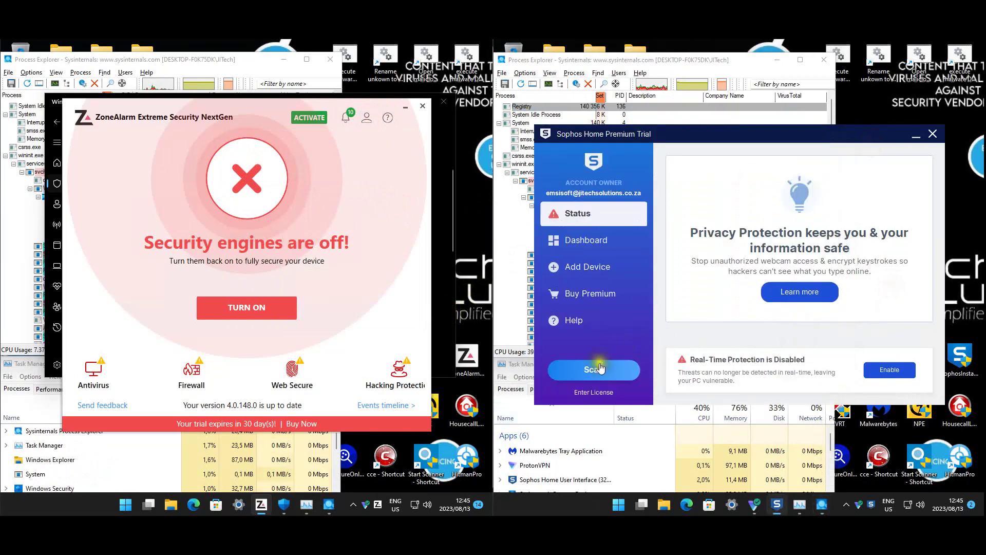
{"action": "left_click", "coordinate": [571, 321]}
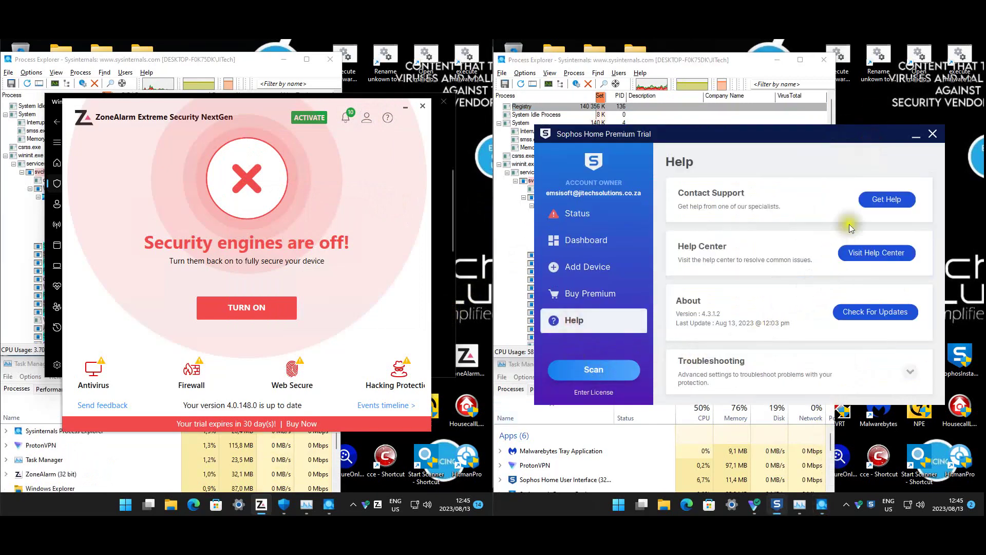
{"action": "left_click", "coordinate": [853, 312]}
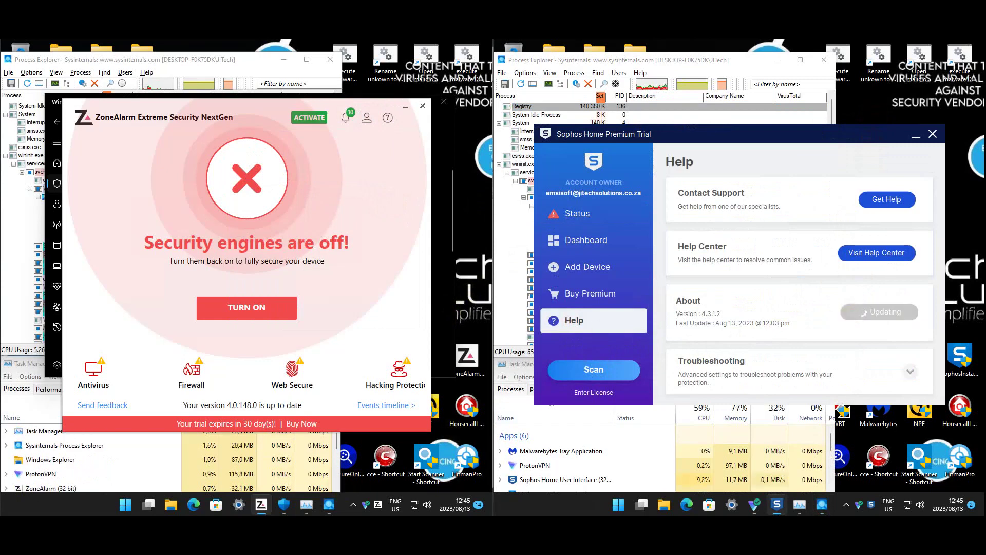
- Switch to the G DATA machine, close the malware samples folder and start a virus signature update
{"action": "mouse_move", "coordinate": [238, 535]}
{"action": "left_click", "coordinate": [327, 498]}
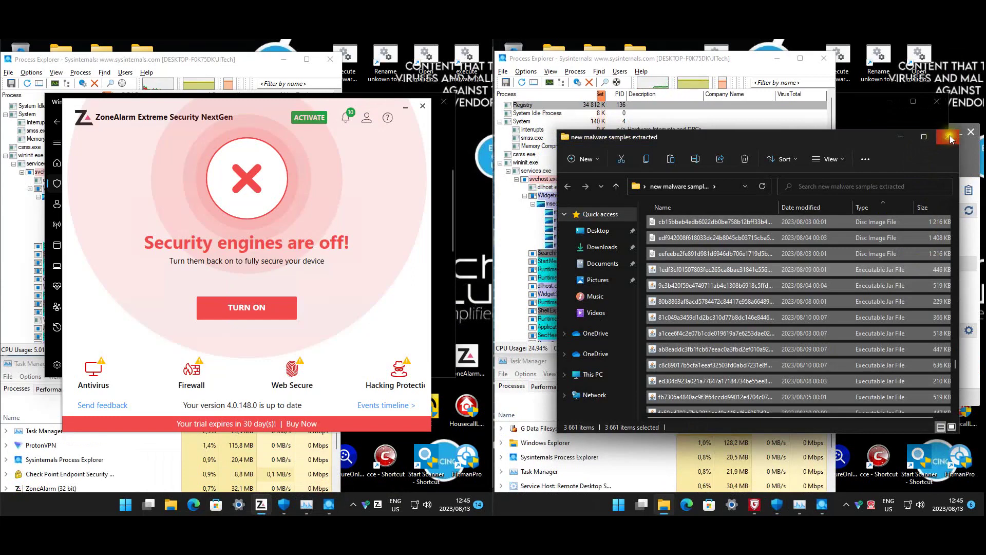
{"action": "left_click", "coordinate": [948, 136]}
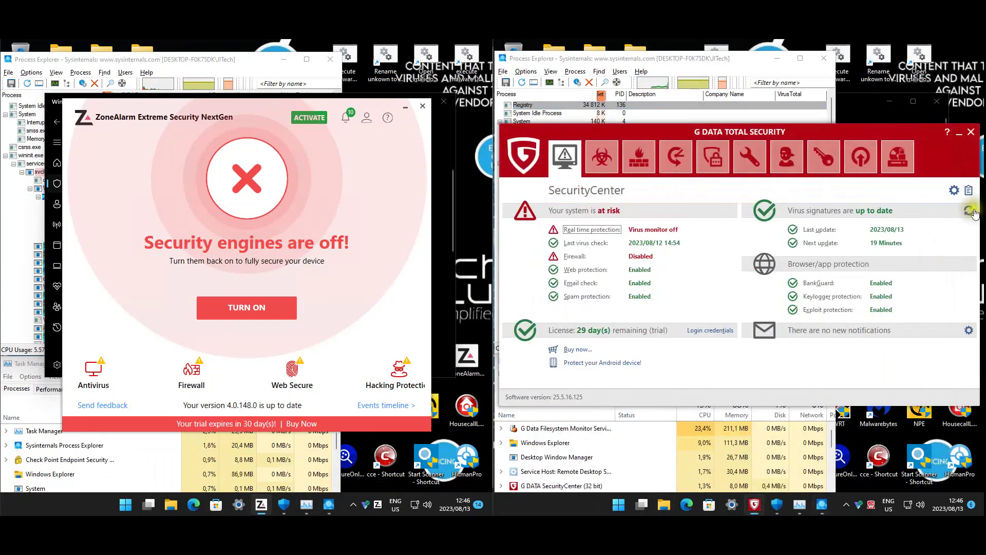
{"action": "left_click", "coordinate": [971, 211]}
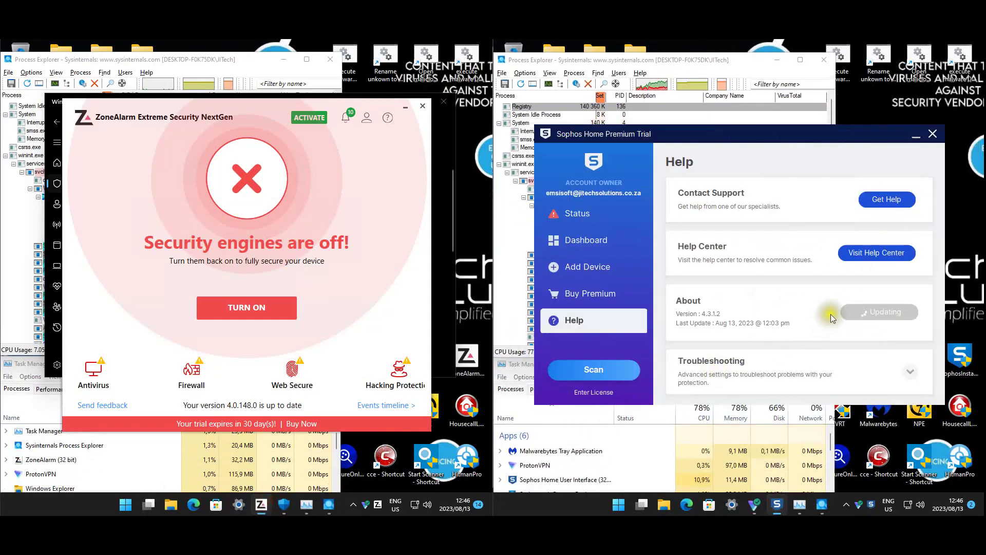
- Check the Sophos update progress, return to G DATA and close its finished update report
{"action": "left_click", "coordinate": [885, 312]}
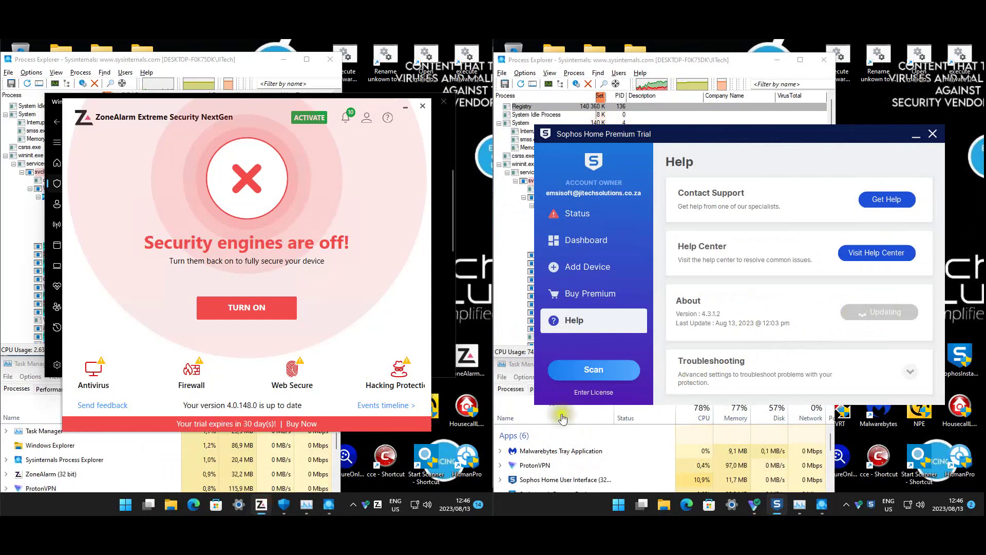
{"action": "left_click", "coordinate": [313, 510]}
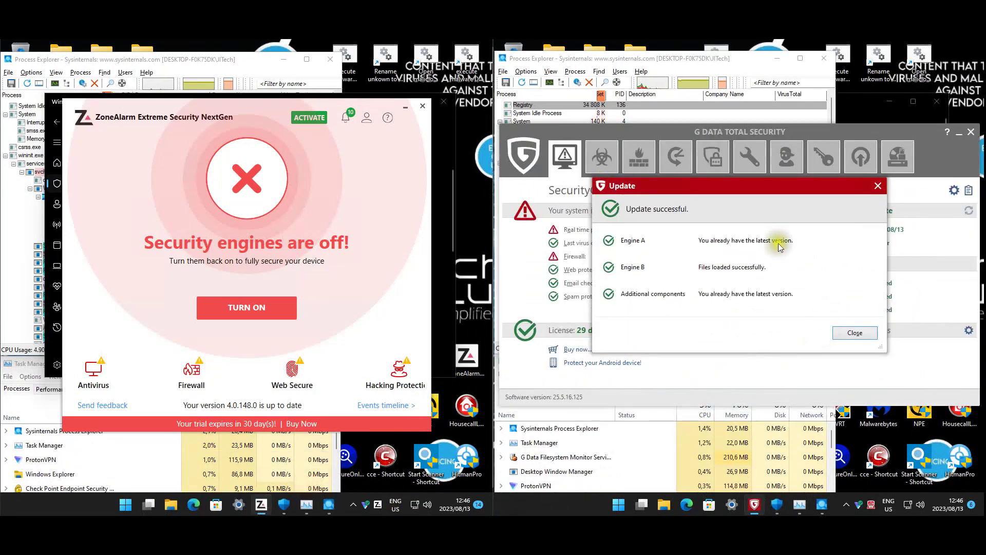
{"action": "left_click", "coordinate": [854, 332]}
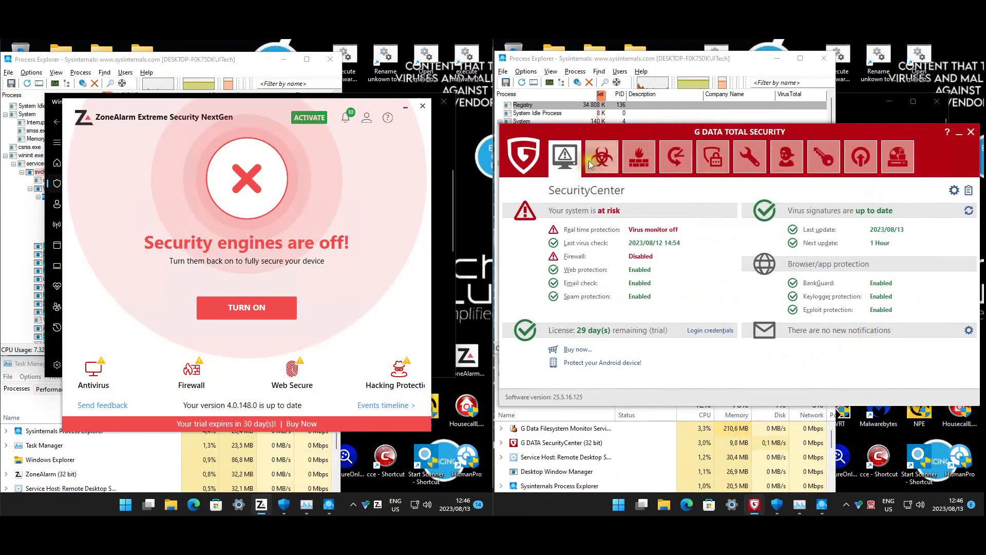
{"action": "left_click", "coordinate": [577, 257]}
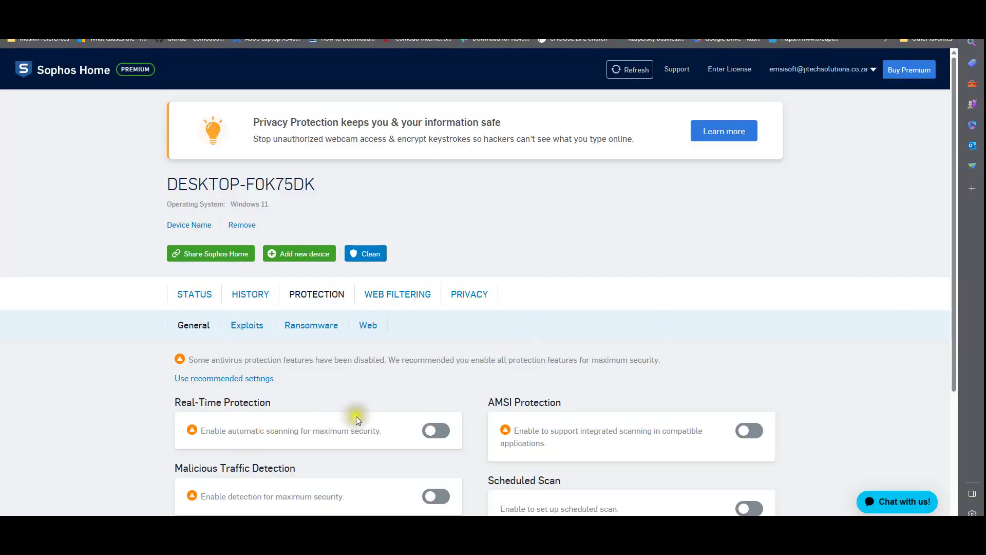
- In the Sophos Home web dashboard's general protection settings, enable Real-Time Protection, Malicious Traffic Detection, Artificial Intelligence (Machine Learning) and AMSI Protection
{"action": "scroll", "coordinate": [464, 393], "scroll_direction": "down", "scroll_amount": 3}
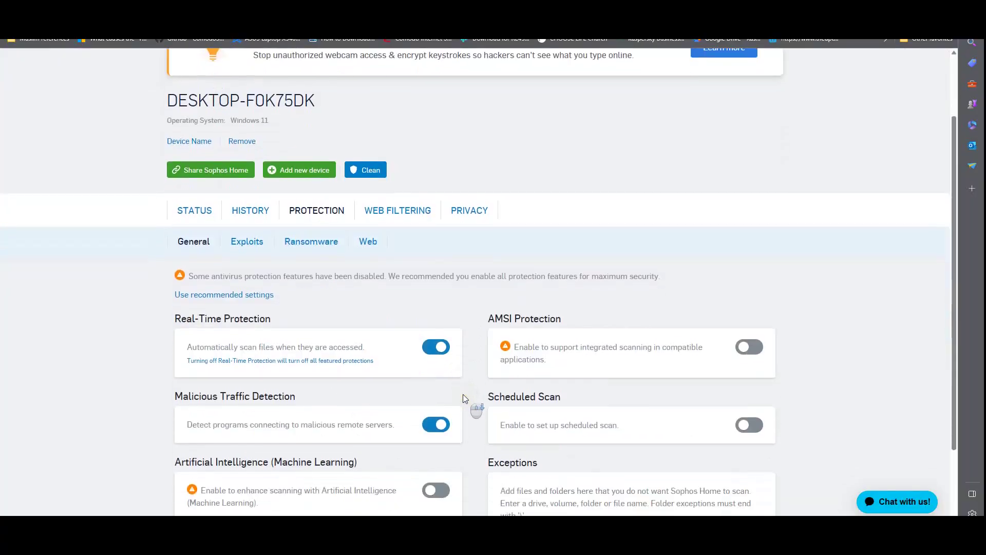
{"action": "left_click", "coordinate": [463, 396]}
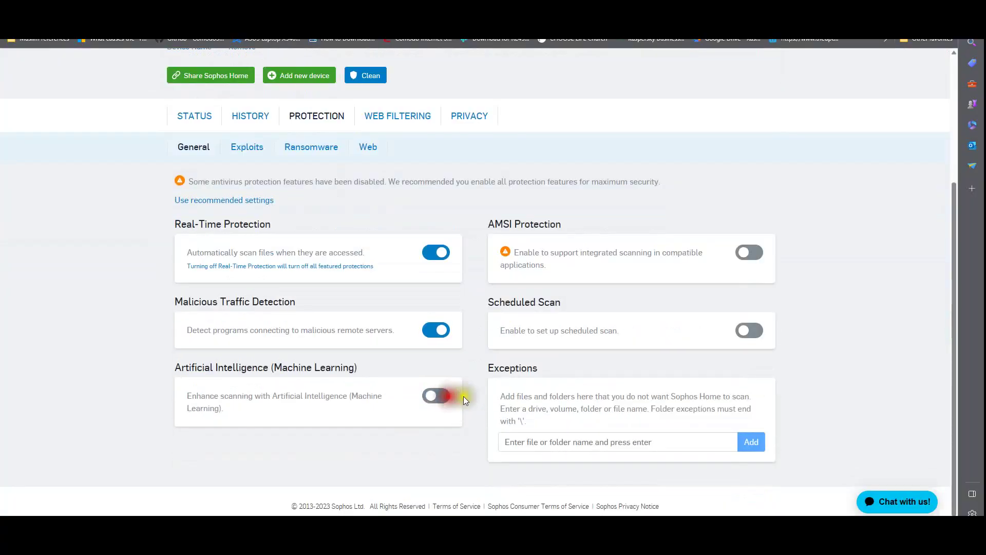
{"action": "left_click", "coordinate": [756, 254]}
{"action": "left_click", "coordinate": [751, 331]}
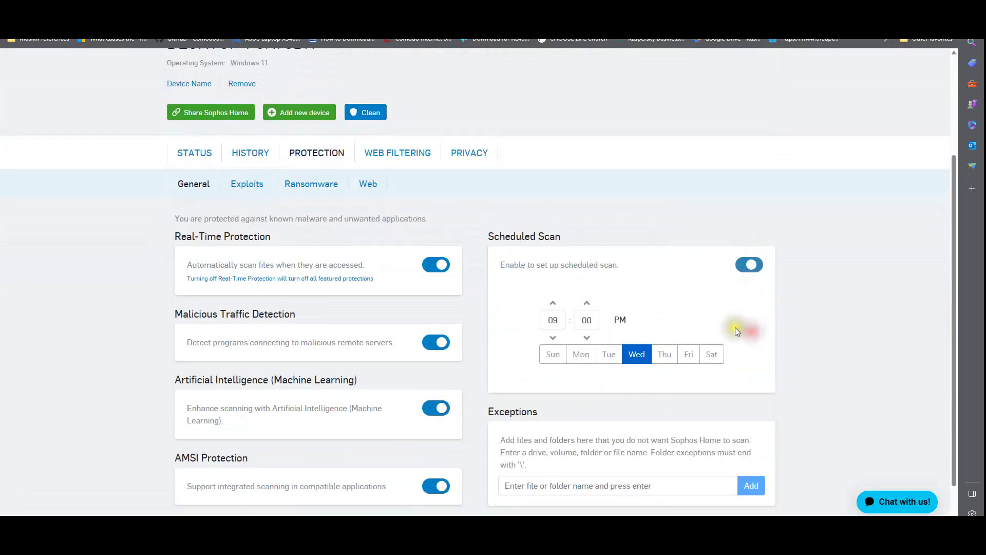
{"action": "left_click", "coordinate": [751, 265]}
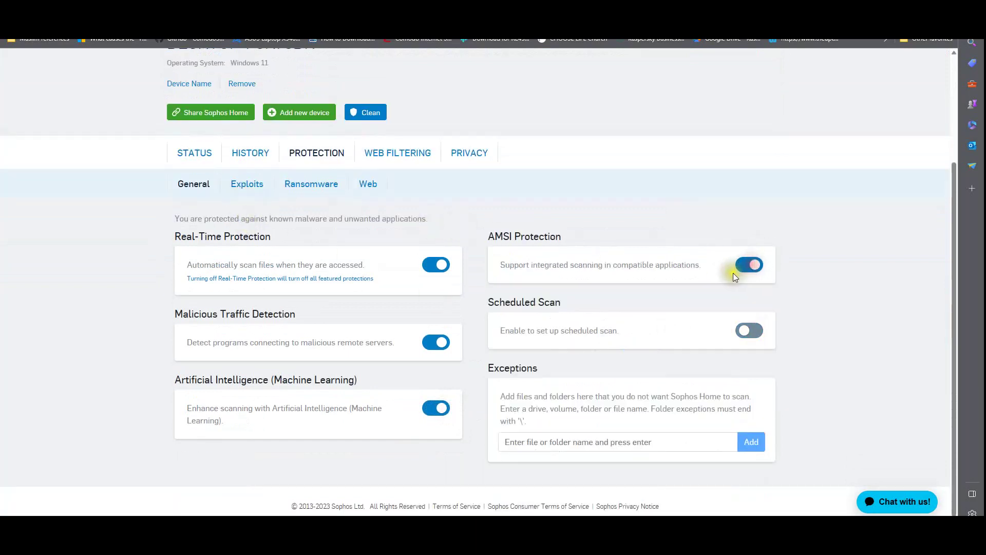
- In the Exploits protection settings, enable Exploit Mitigation, Risk Reduction, Dynamic shellcode protection, AMSI Registration Protection and CTF Guard
{"action": "left_click", "coordinate": [247, 184]}
{"action": "left_click", "coordinate": [448, 291]}
{"action": "left_click", "coordinate": [445, 392]}
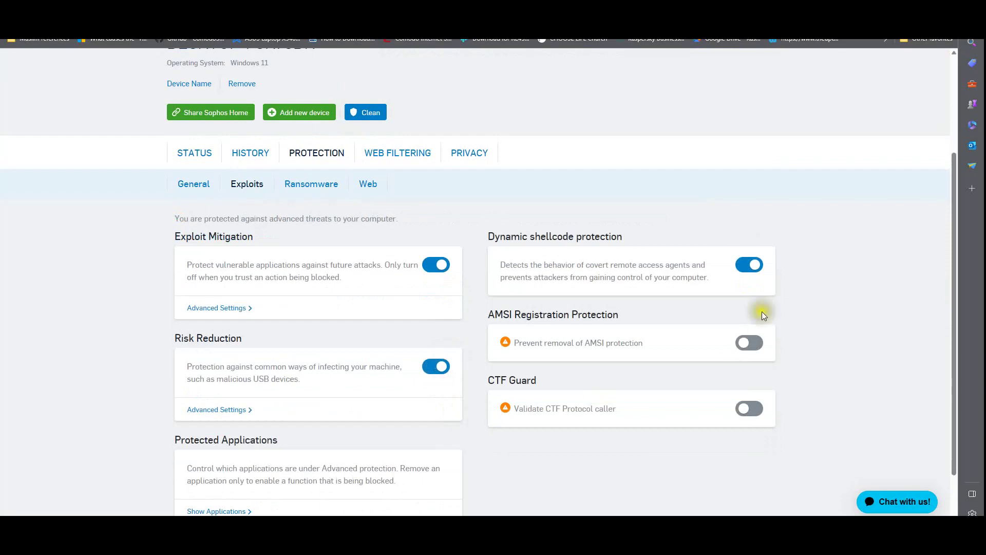
{"action": "left_click", "coordinate": [755, 345]}
{"action": "left_click", "coordinate": [755, 408]}
- Show the Protected Applications list and examine which applications are covered by advanced protection
{"action": "scroll", "coordinate": [615, 405], "scroll_direction": "down", "scroll_amount": 2}
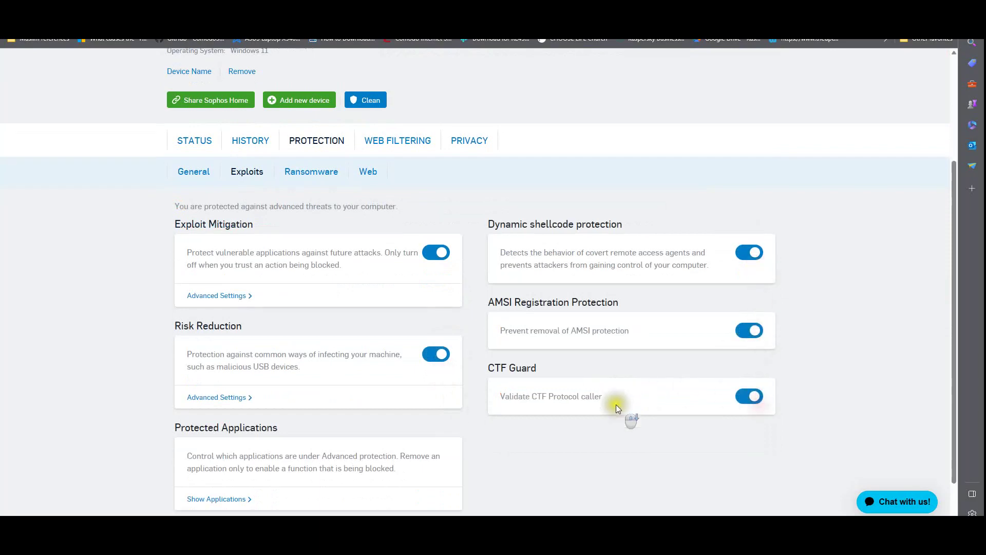
{"action": "left_click", "coordinate": [243, 455]}
{"action": "scroll", "coordinate": [401, 412], "scroll_direction": "down", "scroll_amount": 5}
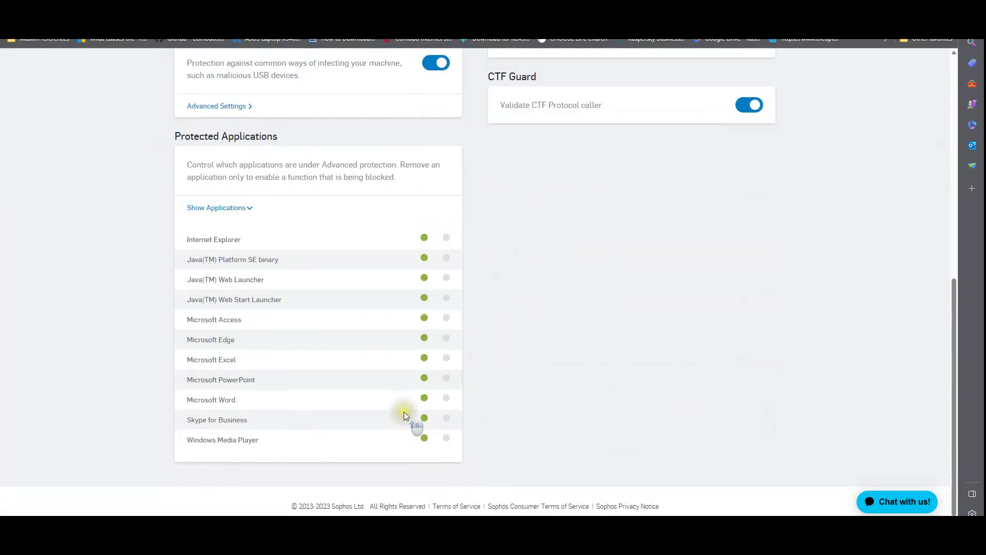
- Enable Ransomware Protection in the Ransomware settings of the Sophos Home dashboard
{"action": "scroll", "coordinate": [443, 378], "scroll_direction": "up", "scroll_amount": 8}
{"action": "left_click", "coordinate": [314, 324]}
{"action": "left_click", "coordinate": [436, 430]}
- Review the Web protection settings, and recheck the Ransomware, Exploits and General settings for any disabled options
{"action": "left_click", "coordinate": [373, 328]}
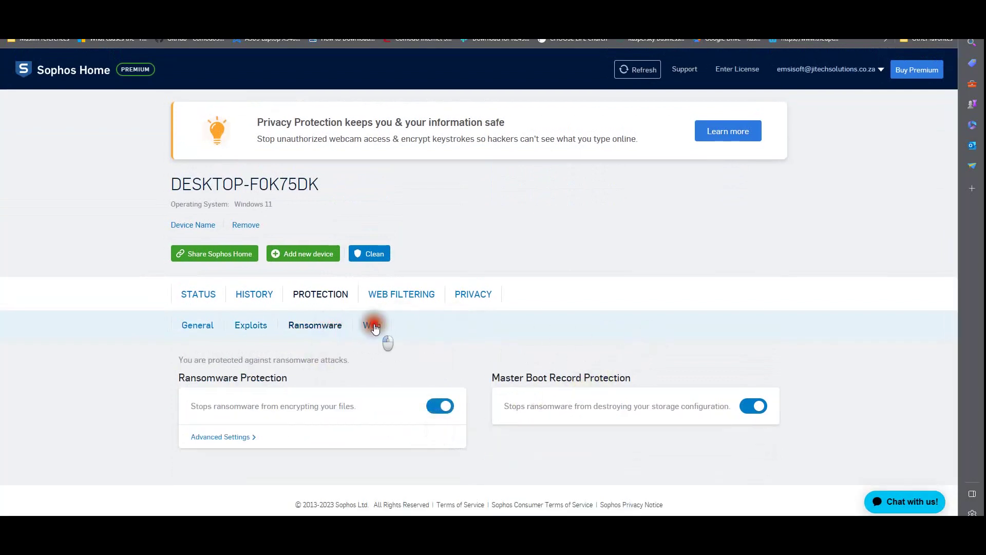
{"action": "scroll", "coordinate": [537, 346], "scroll_direction": "down", "scroll_amount": 3}
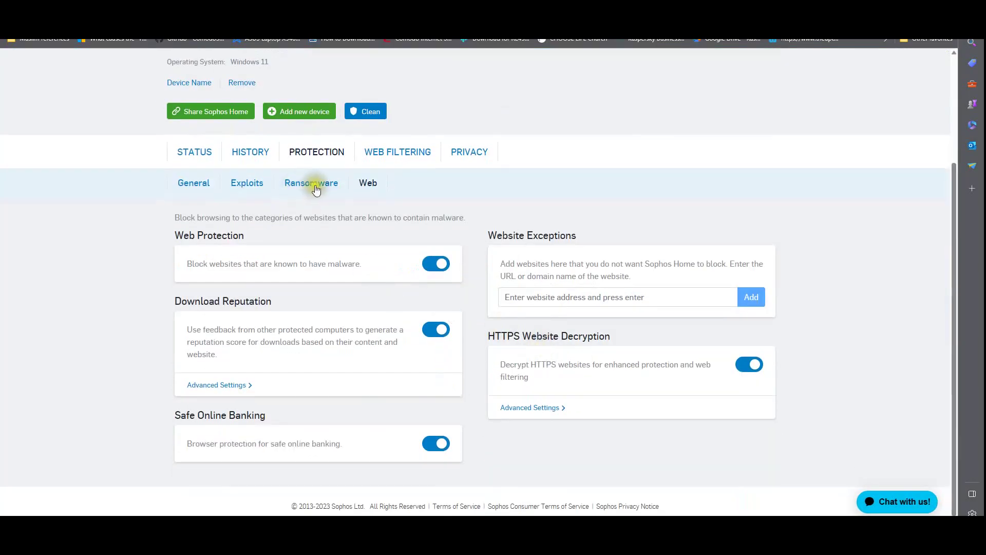
{"action": "left_click", "coordinate": [311, 184]}
{"action": "left_click", "coordinate": [256, 323]}
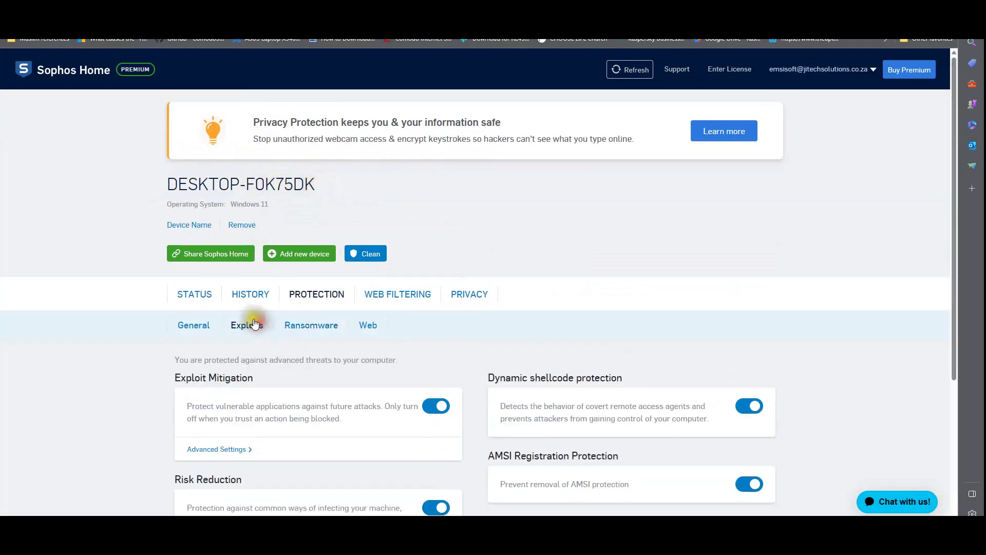
{"action": "left_click", "coordinate": [195, 325]}
{"action": "scroll", "coordinate": [506, 353], "scroll_direction": "down", "scroll_amount": 3}
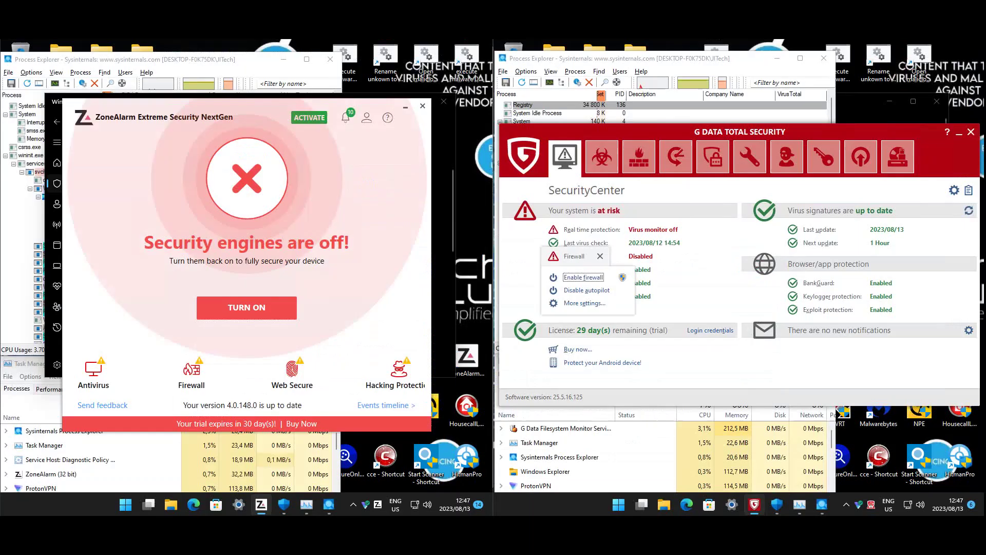
- Switch to G DATA Total Security and enable its firewall and virus monitor
{"action": "left_click", "coordinate": [586, 278]}
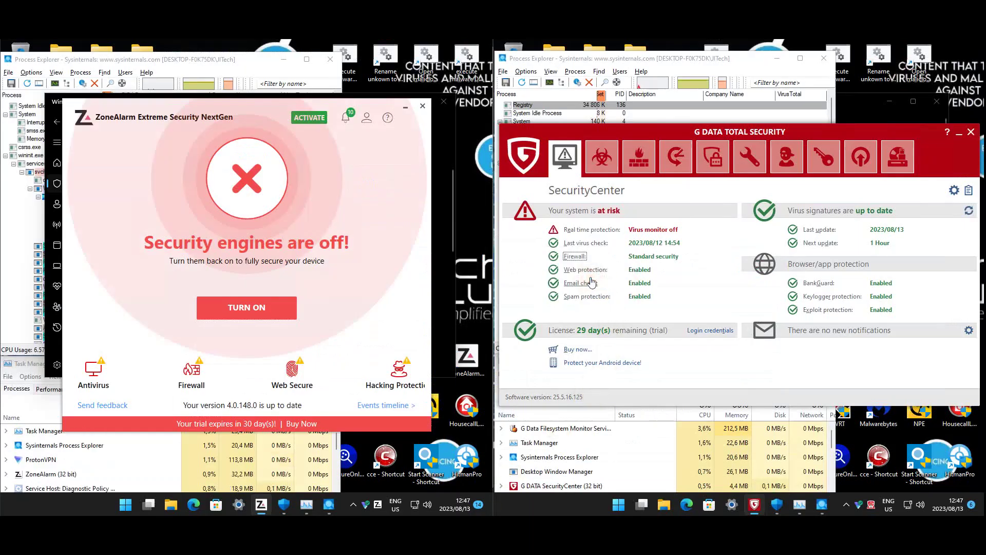
{"action": "left_click", "coordinate": [586, 232]}
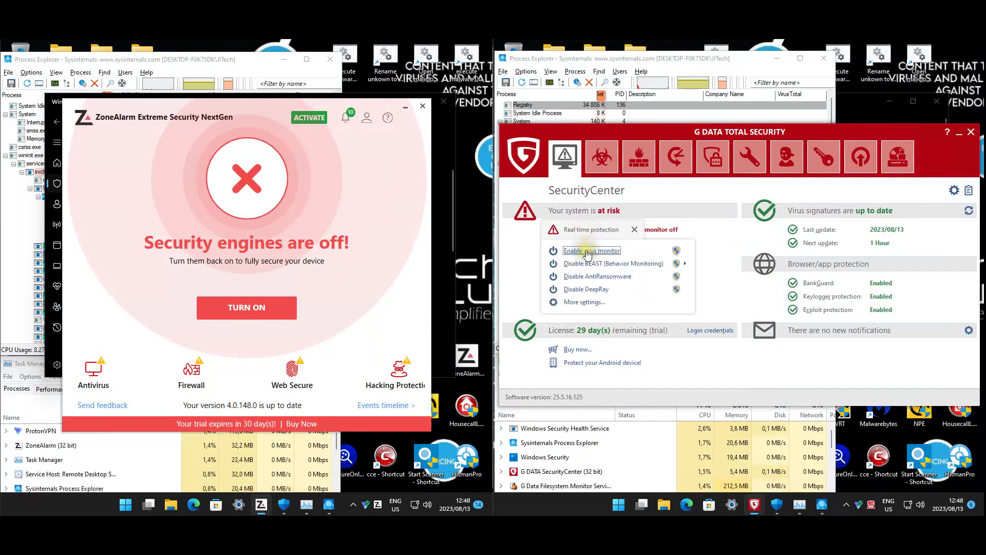
{"action": "left_click", "coordinate": [586, 249]}
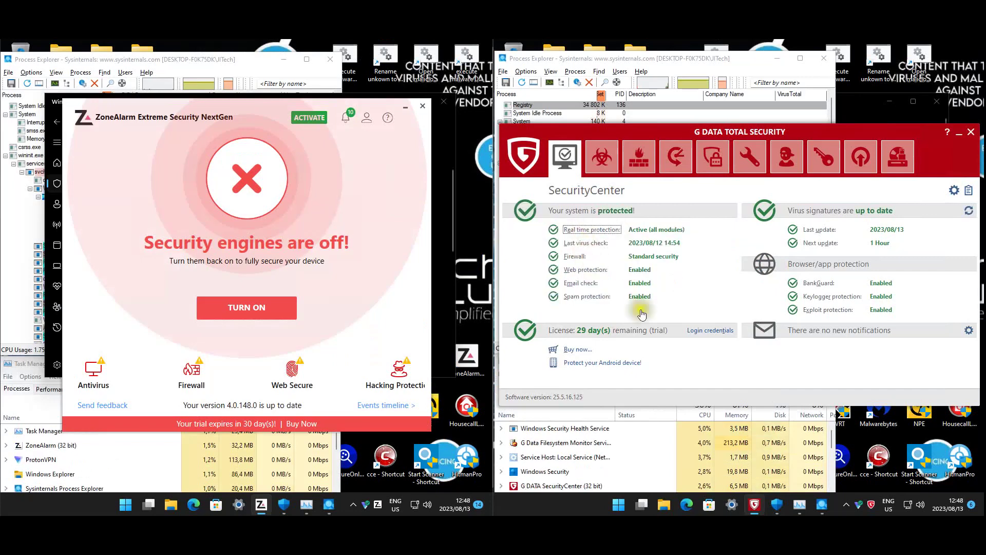
- Check G DATA's protection status in Windows Security, and close both the Windows Security and G DATA windows
{"action": "left_click", "coordinate": [775, 502]}
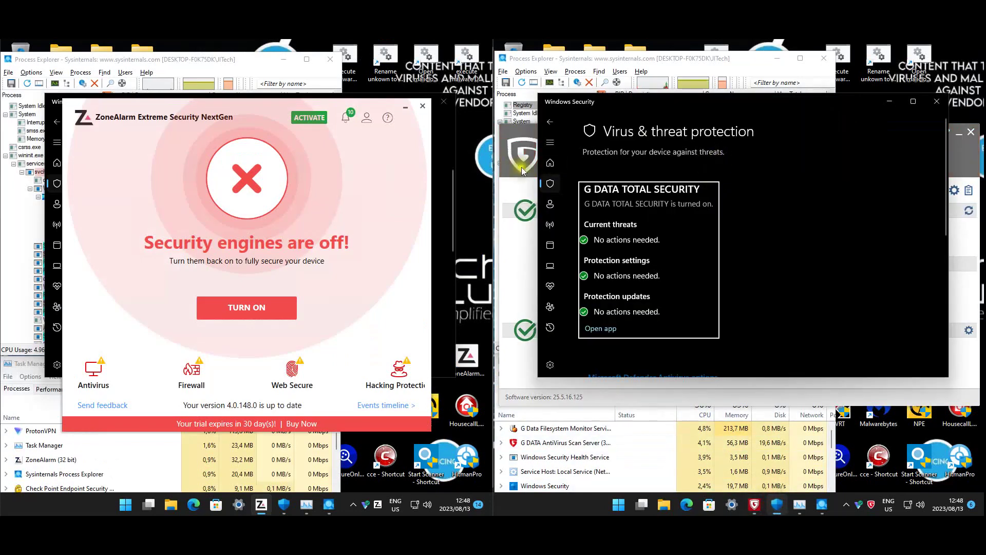
{"action": "left_click", "coordinate": [937, 101]}
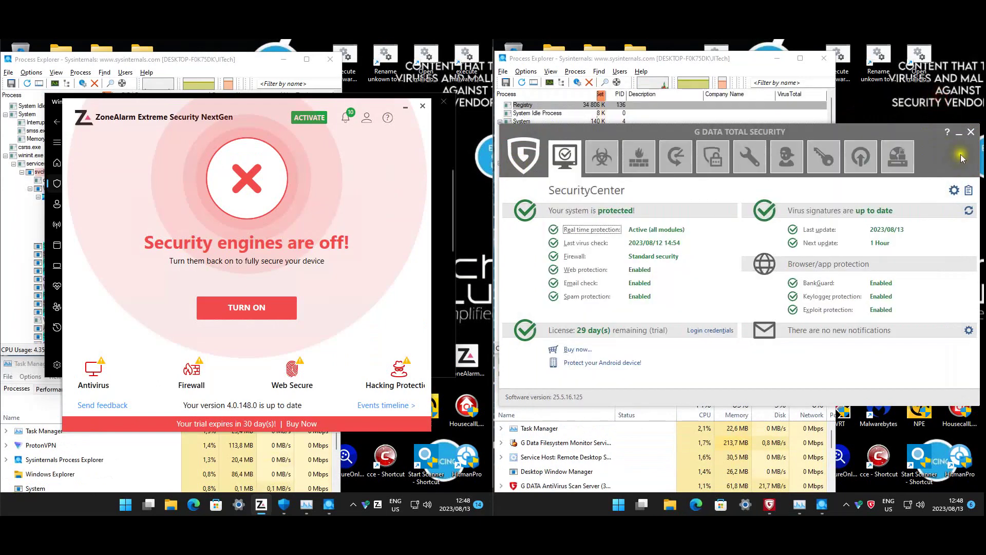
{"action": "left_click", "coordinate": [971, 133]}
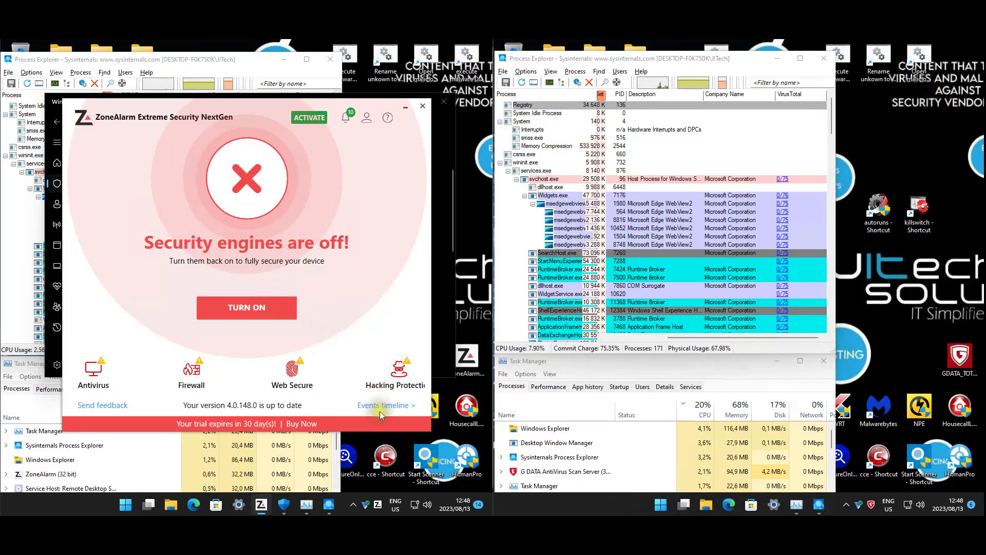
- Switch to ZoneAlarm and turn on Anti-Ransomware under Hacking Protection, returning to the overview
{"action": "left_click", "coordinate": [400, 377]}
{"action": "left_click", "coordinate": [397, 179]}
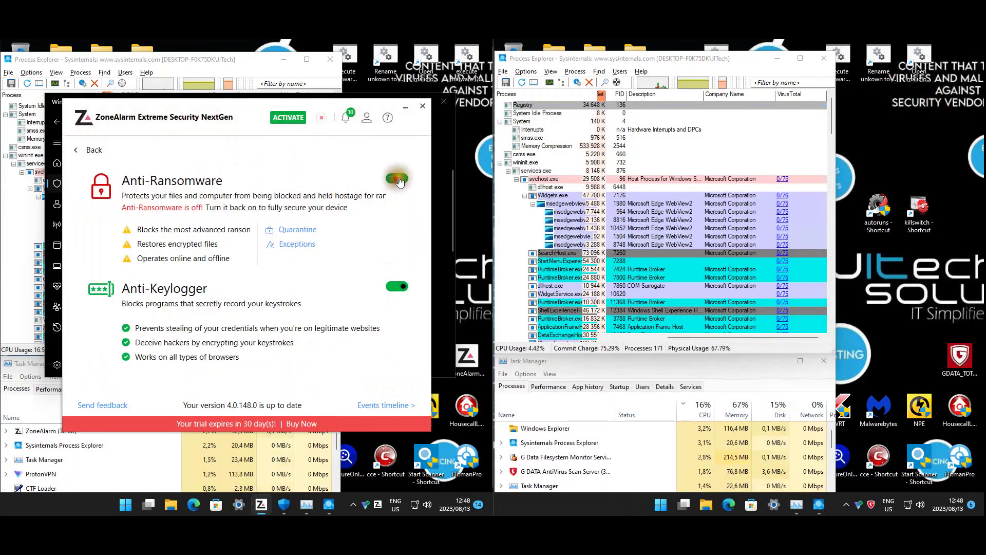
{"action": "left_click", "coordinate": [87, 149]}
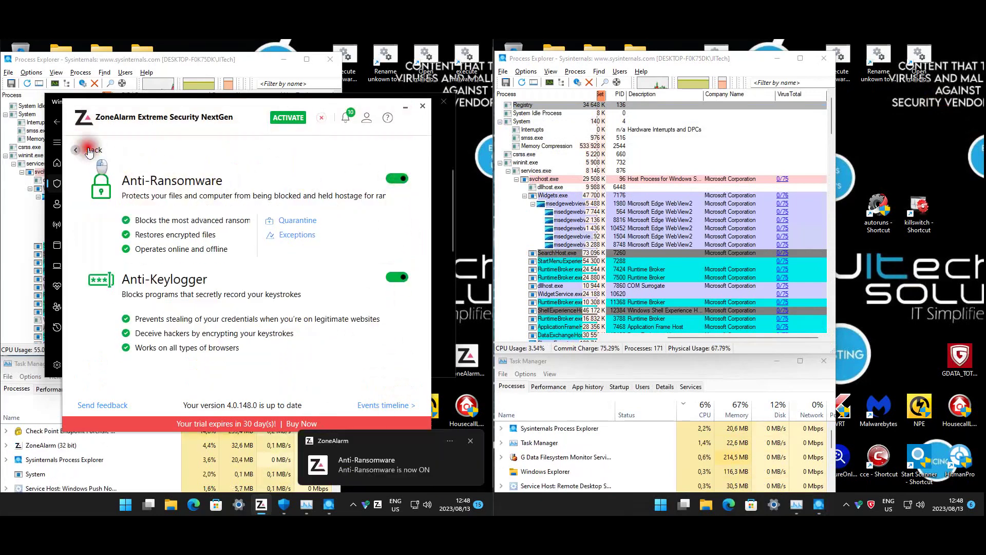
- Turn on Anti-Phishing, Safe Browsing, Content Filtering, Threat Emulation and Threat Extraction in ZoneAlarm's Web Secure settings
{"action": "left_click", "coordinate": [328, 275]}
{"action": "left_click", "coordinate": [382, 228]}
{"action": "left_click", "coordinate": [390, 262]}
{"action": "left_click", "coordinate": [389, 290]}
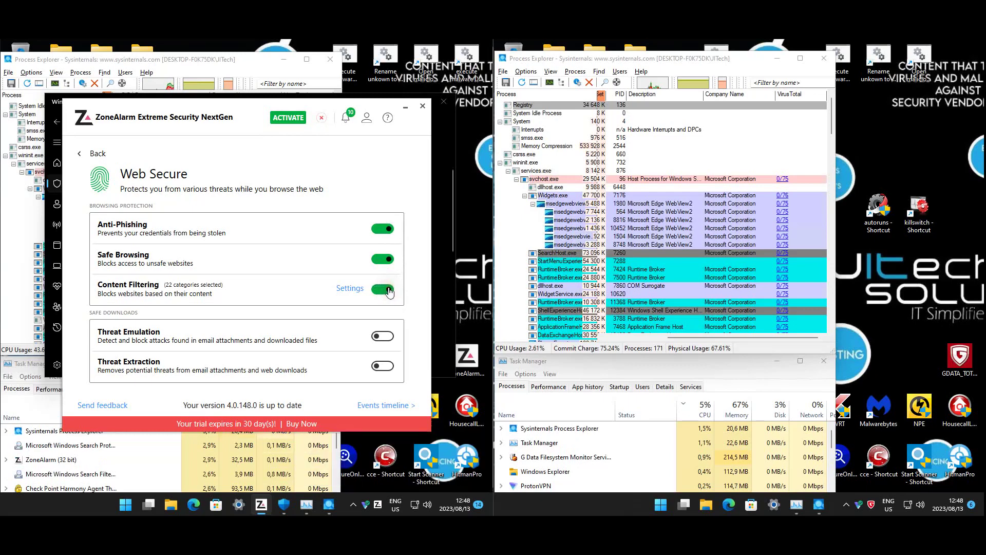
{"action": "left_click", "coordinate": [387, 338]}
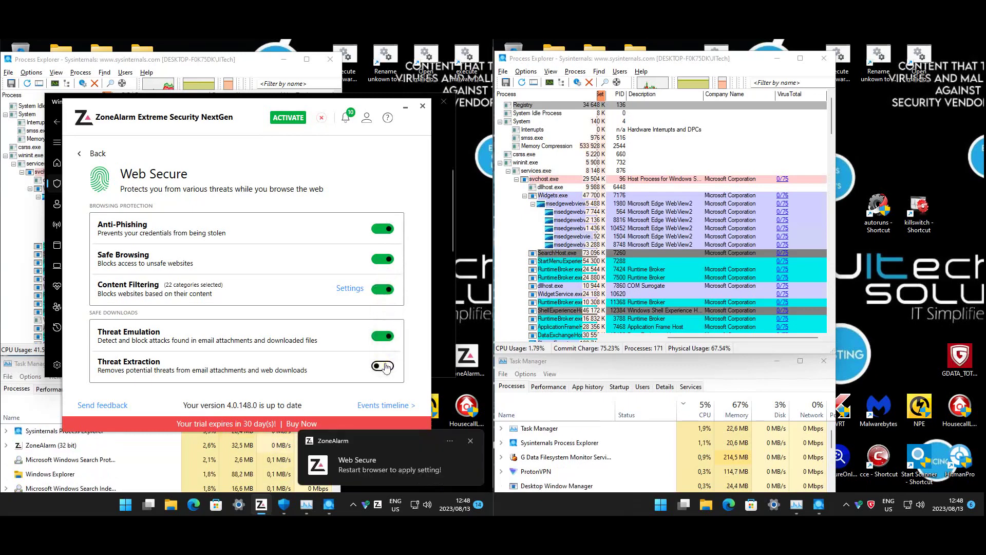
{"action": "left_click", "coordinate": [387, 367]}
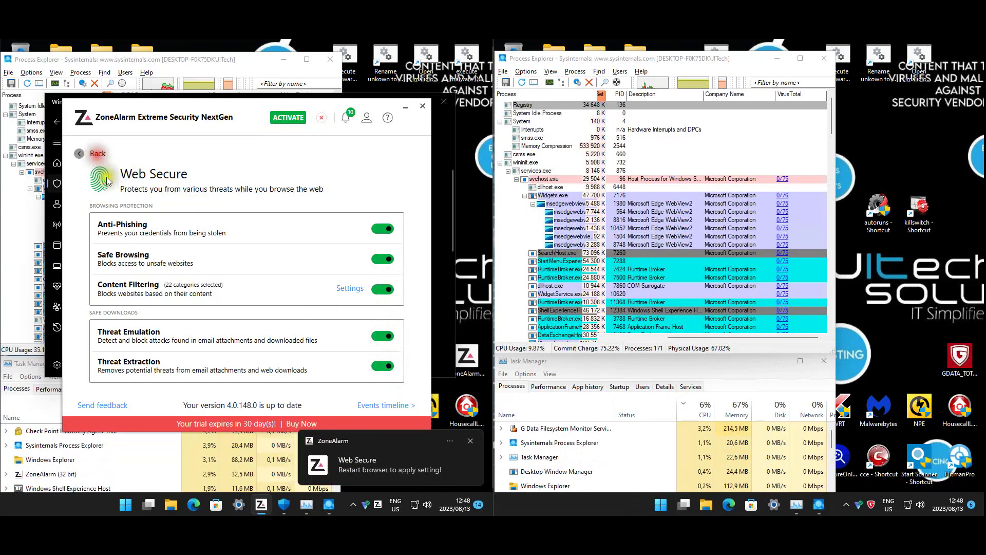
{"action": "left_click", "coordinate": [81, 153]}
- Turn on the ZoneAlarm Firewall and return to the protection overview
{"action": "left_click", "coordinate": [186, 362]}
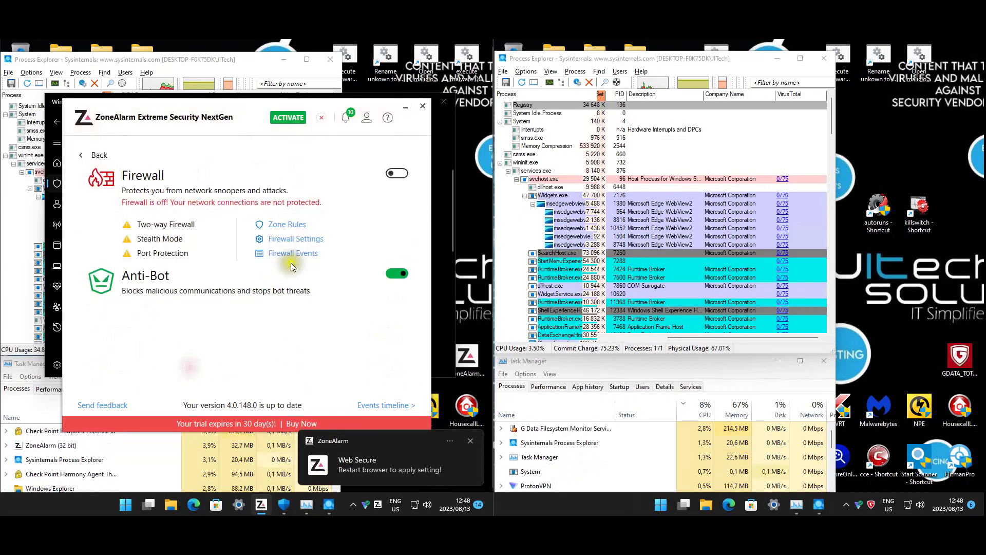
{"action": "left_click", "coordinate": [399, 173]}
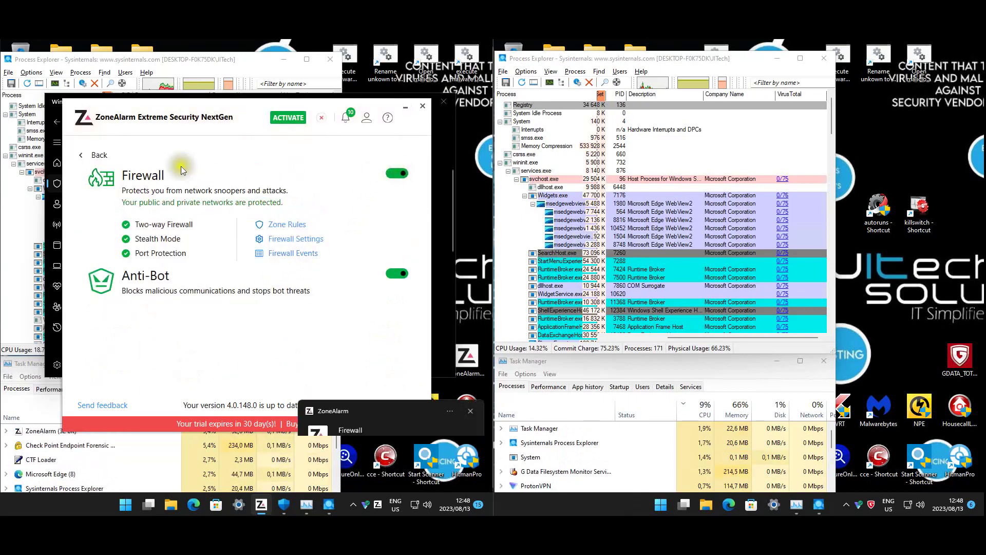
{"action": "left_click", "coordinate": [99, 156]}
- Turn on ZoneAlarm's Antivirus engine and close the ZoneAlarm window
{"action": "left_click", "coordinate": [95, 359]}
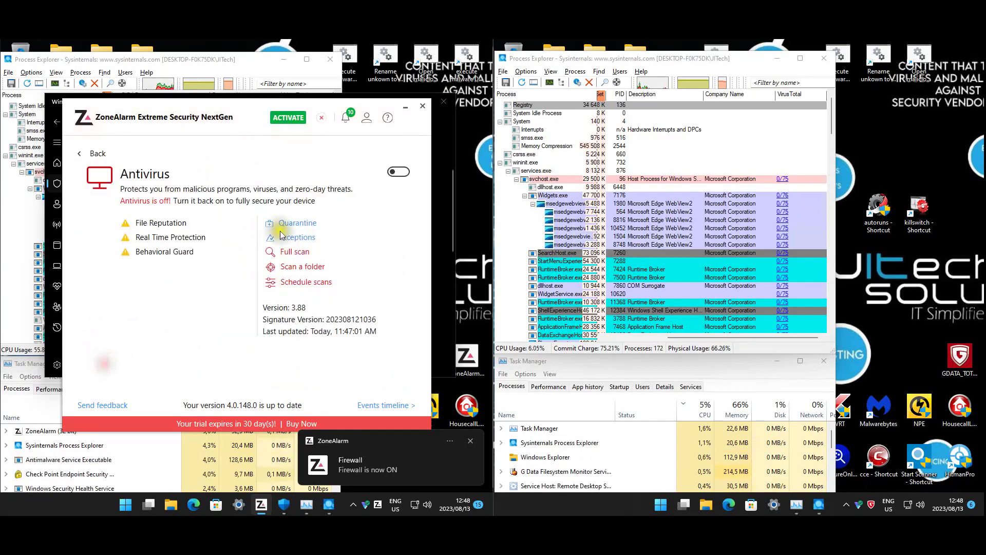
{"action": "left_click", "coordinate": [412, 174]}
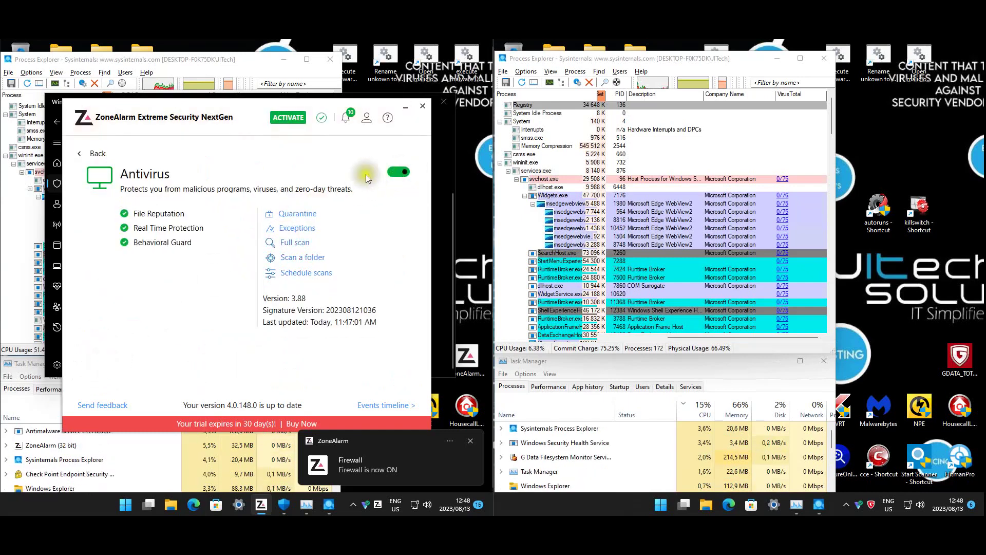
{"action": "left_click", "coordinate": [99, 154]}
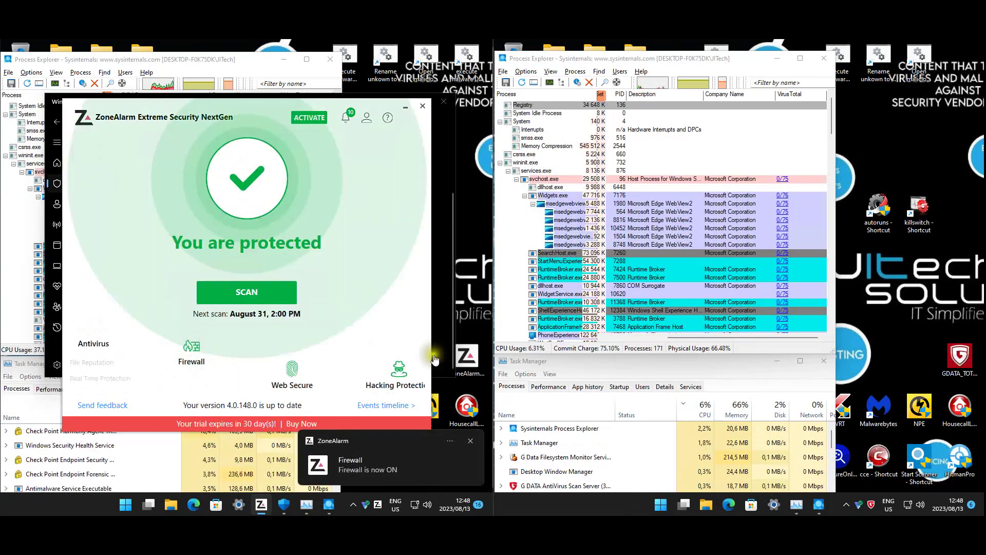
{"action": "left_click", "coordinate": [423, 106]}
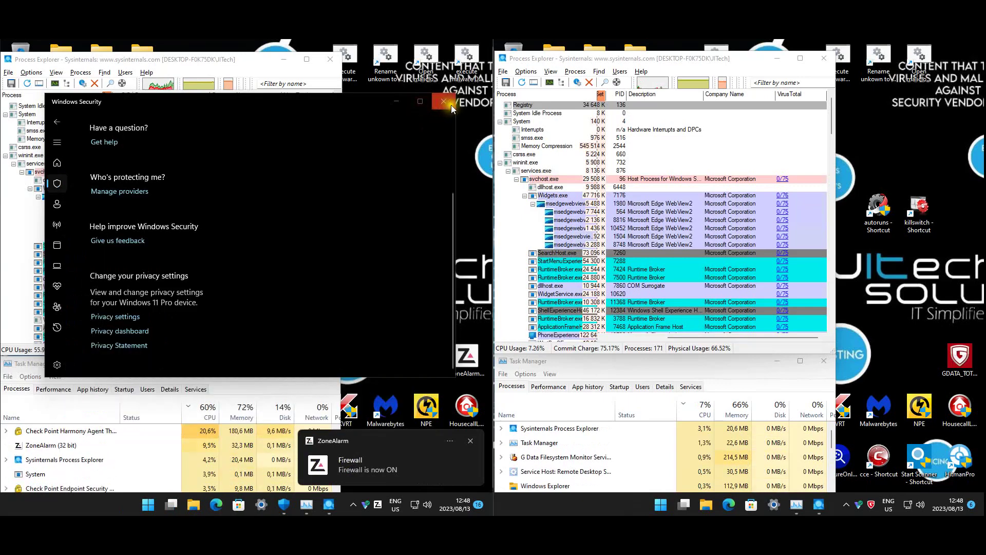
- Check ZoneAlarm's virus and threat protection status in Windows Security and the Sophos Home status page, closing both windows
{"action": "left_click", "coordinate": [57, 162]}
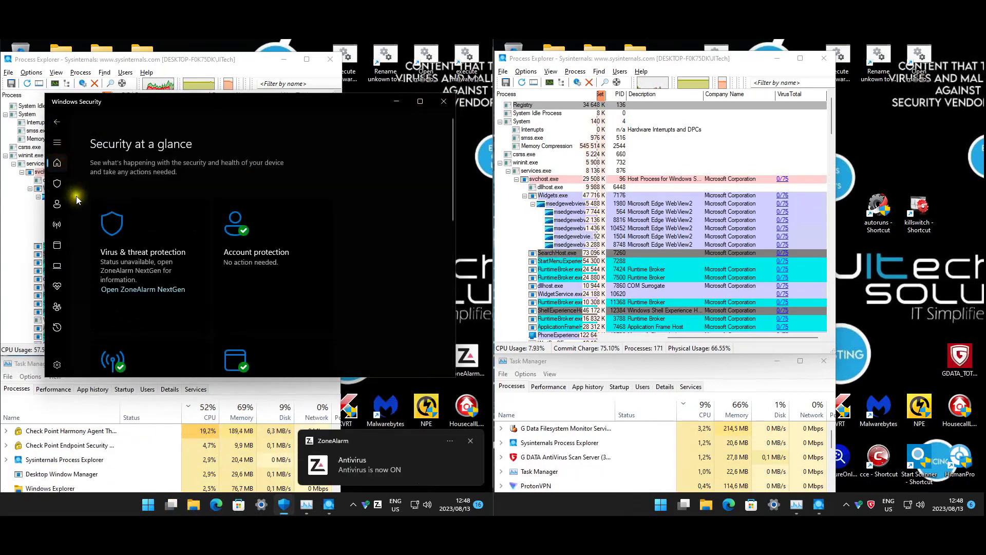
{"action": "left_click", "coordinate": [160, 223]}
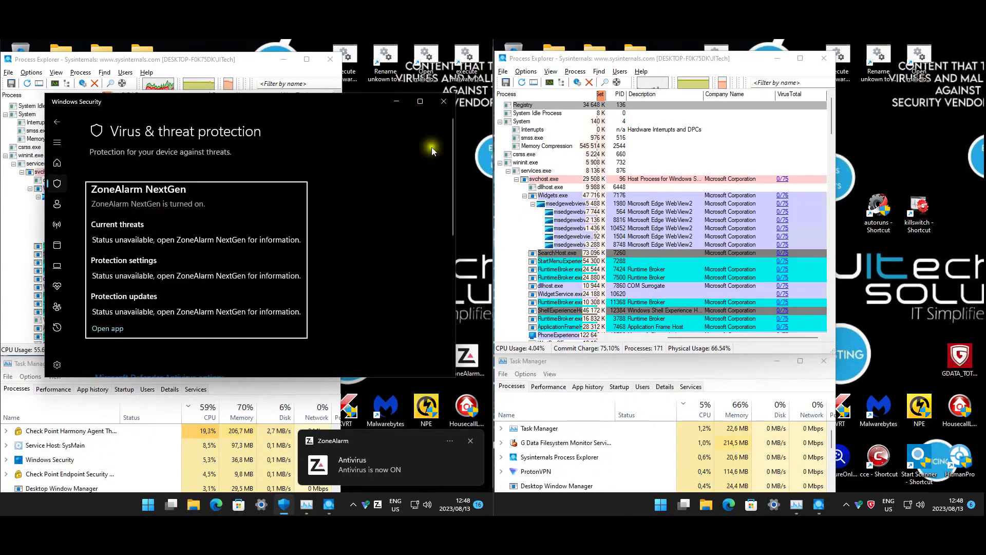
{"action": "left_click", "coordinate": [443, 101]}
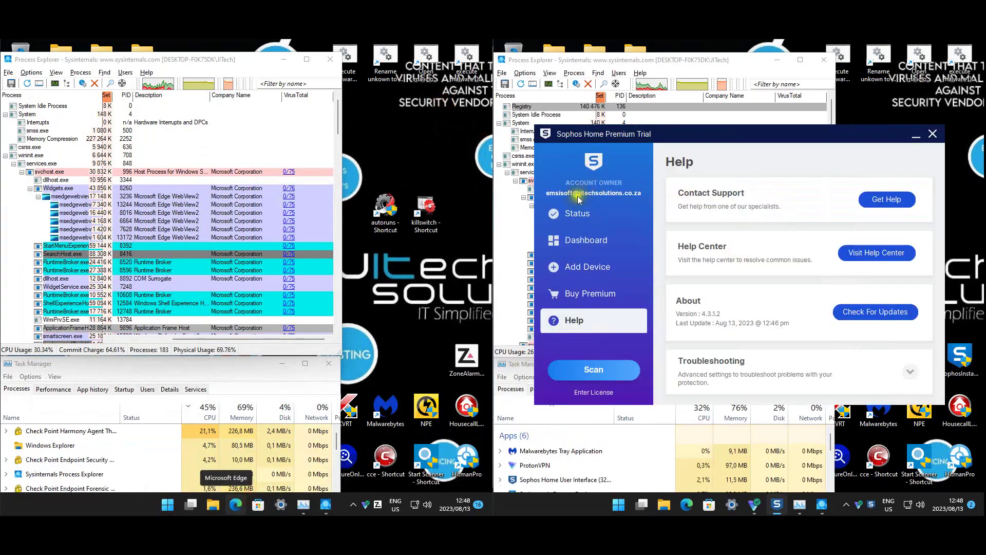
{"action": "left_click", "coordinate": [575, 213]}
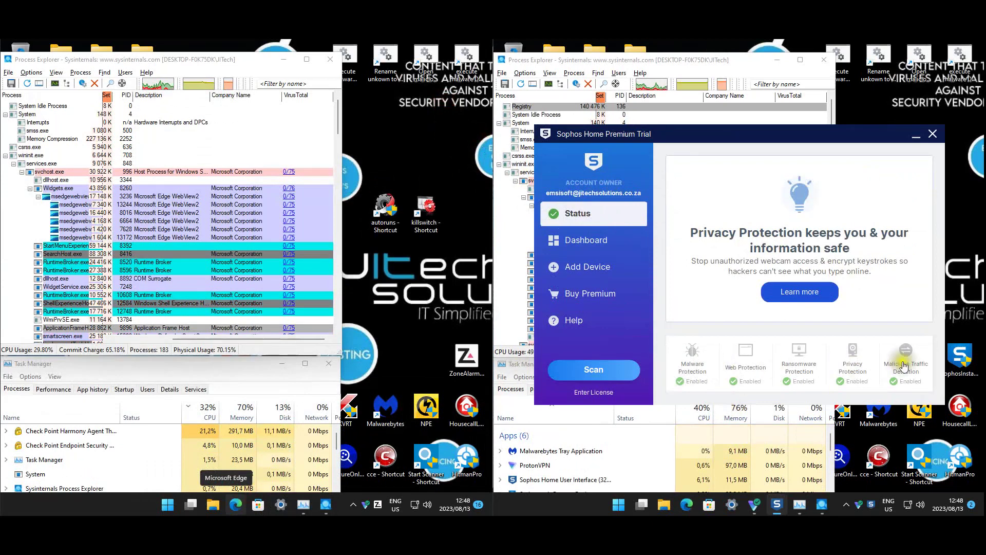
{"action": "left_click", "coordinate": [933, 135]}
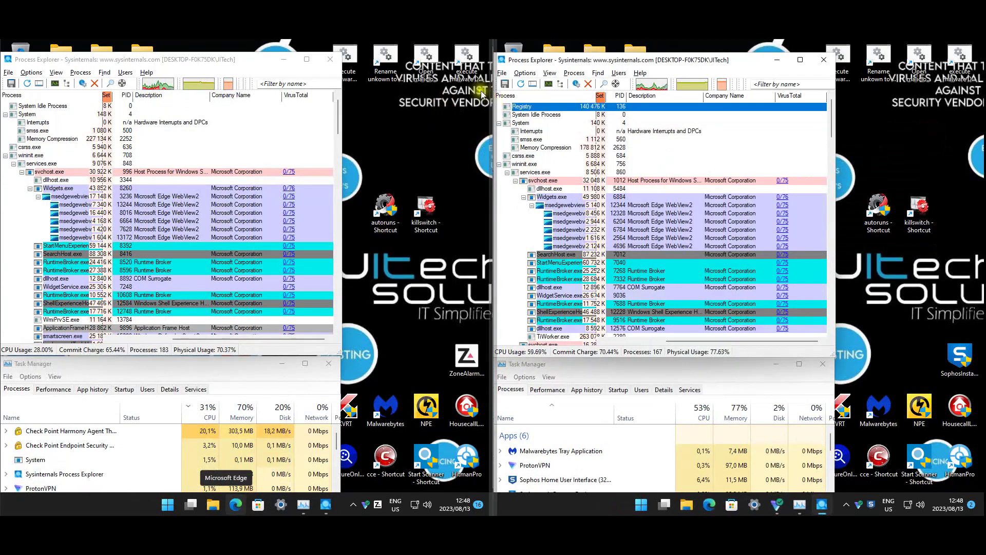
- Run the Open malicious websites shortcut on the ZoneAlarm and Sophos machines, closing the Bing Chat pane in Edge
{"action": "left_click", "coordinate": [426, 57]}
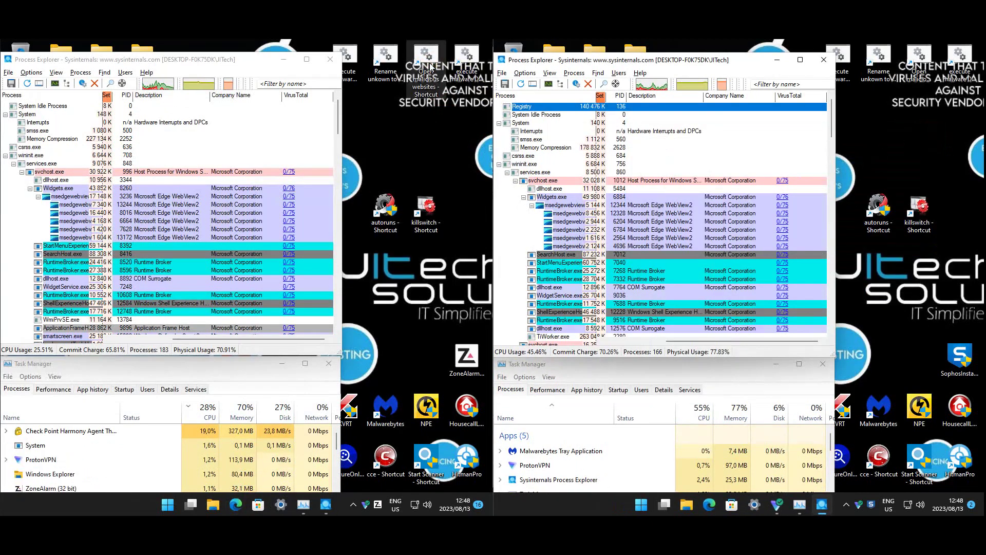
{"action": "double_click", "coordinate": [919, 61]}
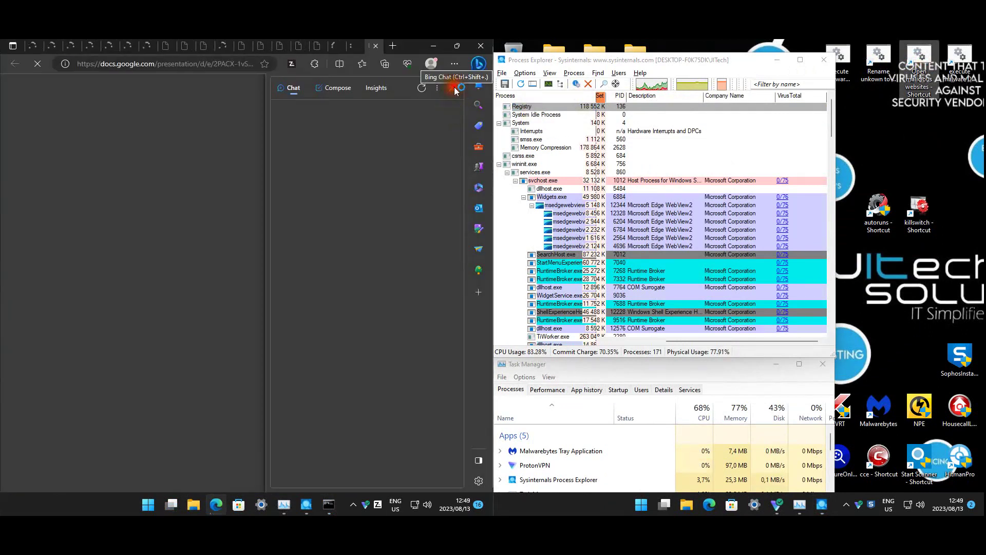
{"action": "left_click", "coordinate": [455, 88]}
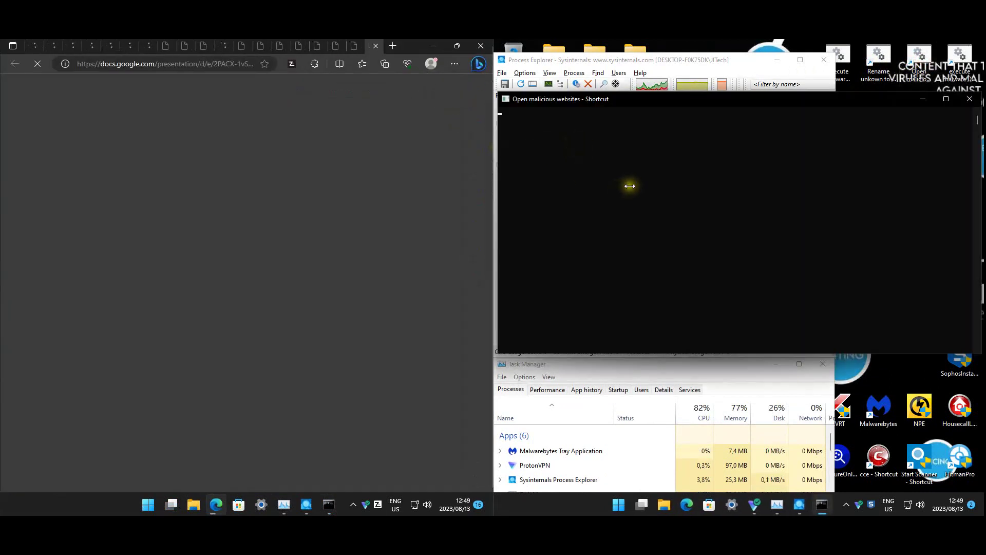
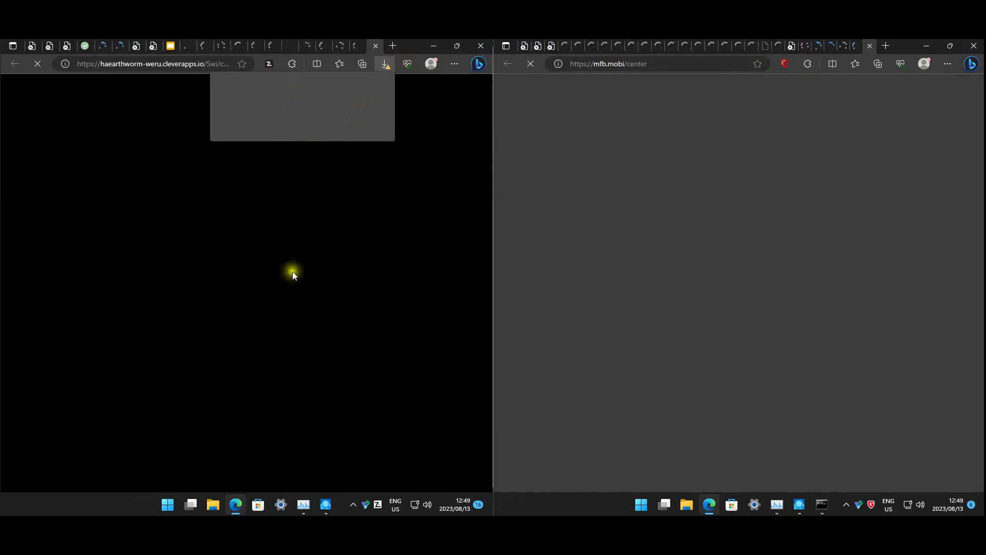
- Show more information on the SmartScreen phishing warning for haearthworm-weru.cleverapps.io on the Sophos machine
{"action": "mouse_move", "coordinate": [239, 498]}
{"action": "left_click", "coordinate": [558, 326]}
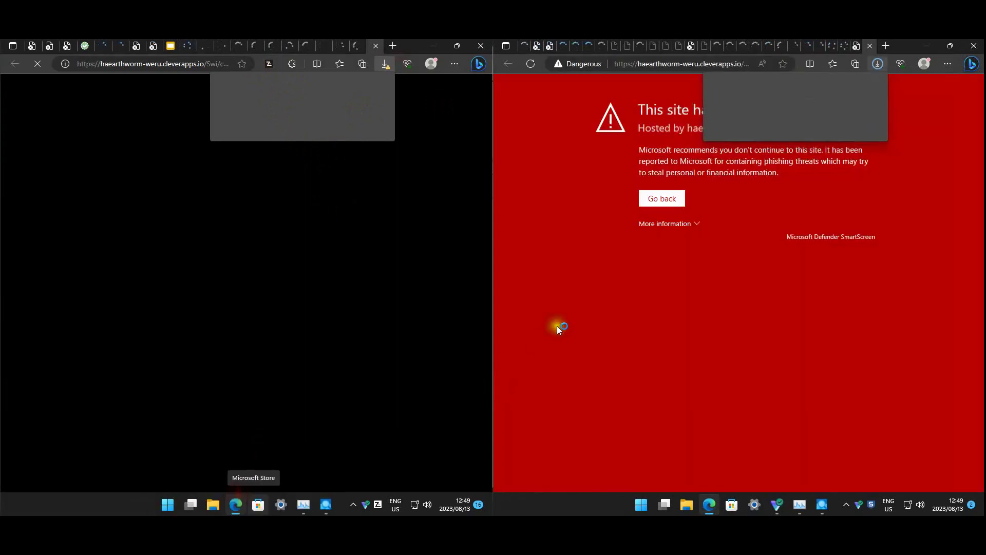
{"action": "left_click", "coordinate": [683, 224]}
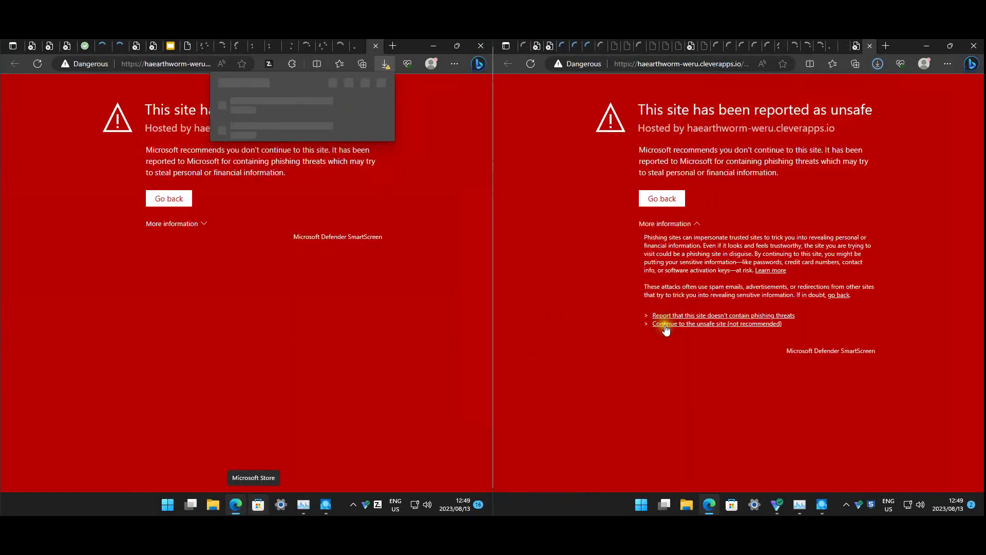
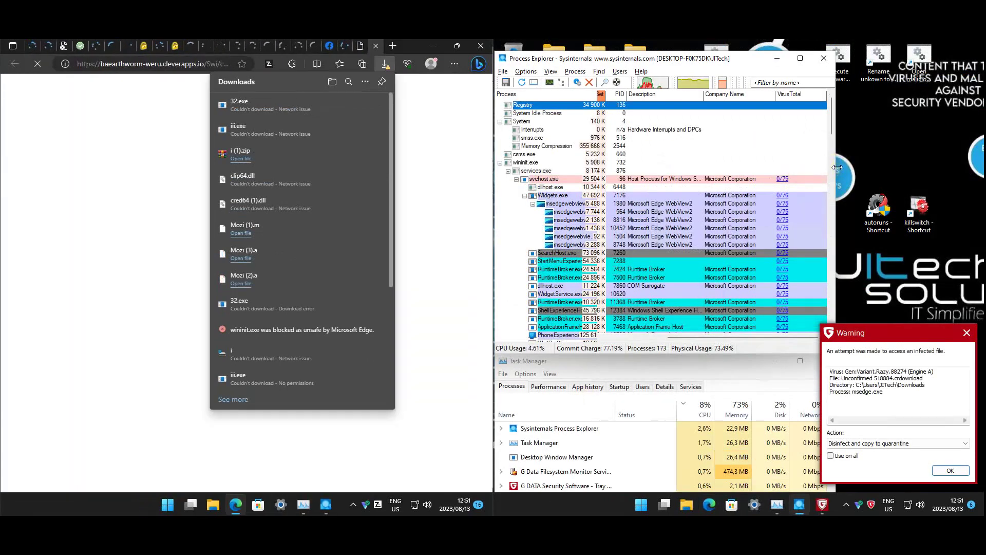
- Run the Open malicious websites shortcut on the G DATA machine and confirm disinfecting and quarantining the infected download
{"action": "double_click", "coordinate": [919, 56]}
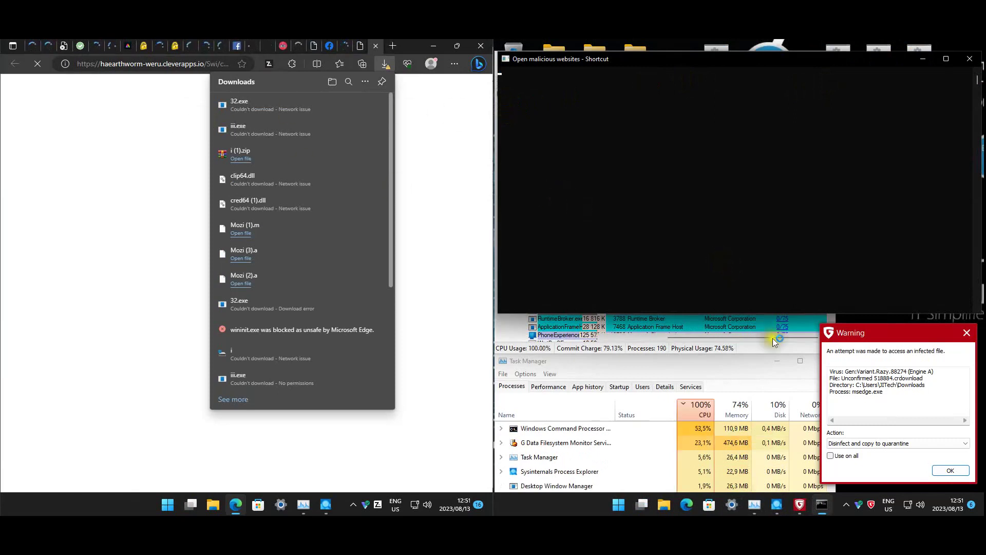
{"action": "left_click", "coordinate": [951, 471]}
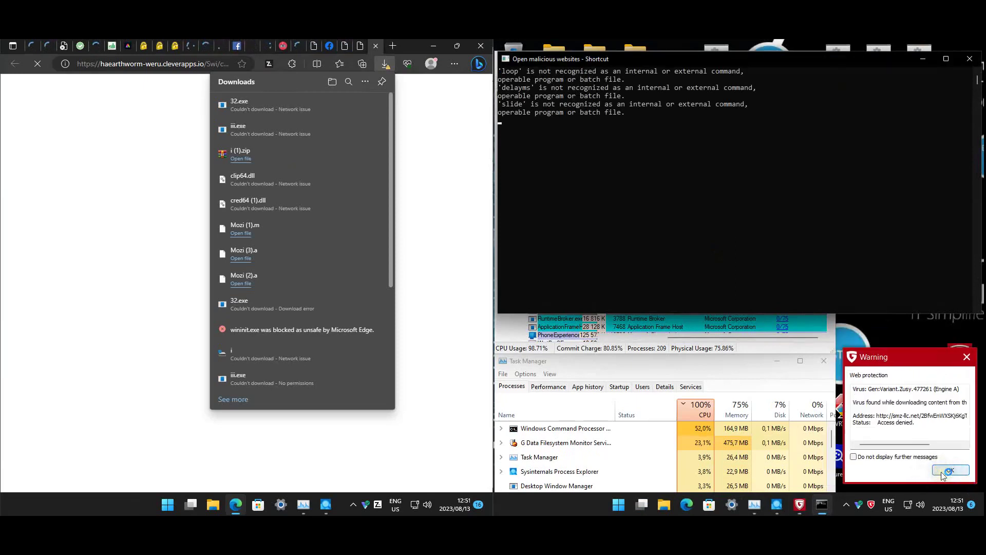
- Acknowledge the G DATA web protection and virus warnings while the malicious sites open, confirming the disinfect prompt
{"action": "left_click", "coordinate": [943, 473]}
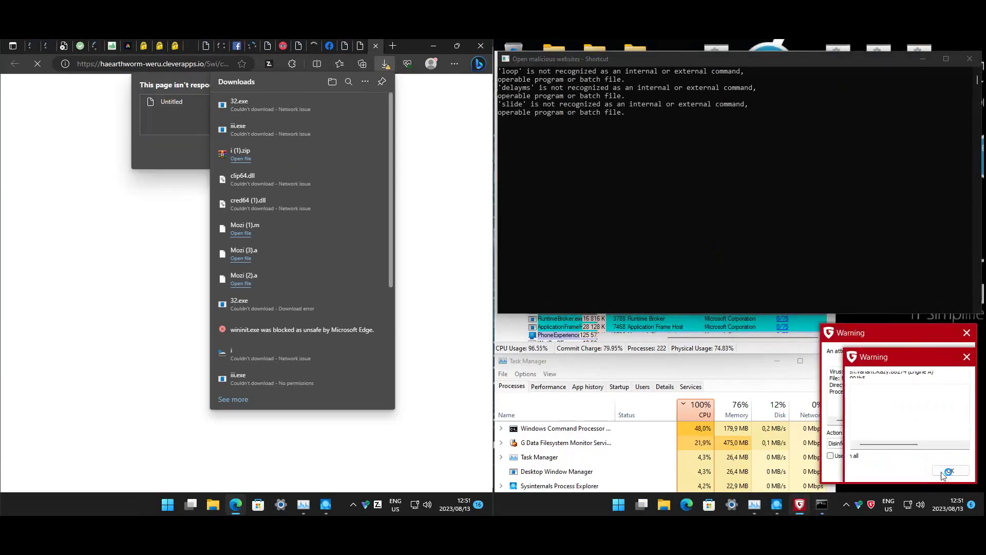
{"action": "left_click", "coordinate": [943, 473]}
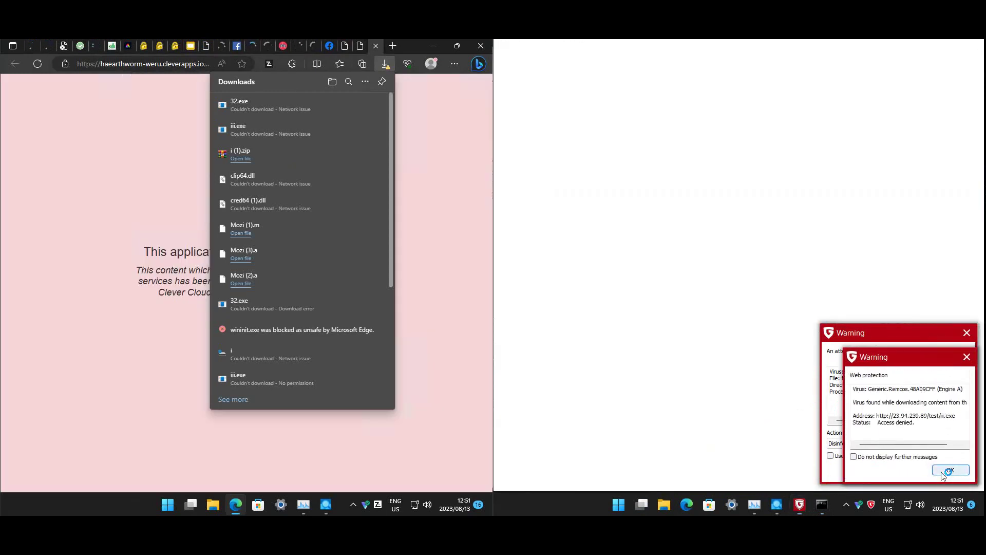
{"action": "left_click", "coordinate": [944, 471]}
{"action": "left_click", "coordinate": [943, 471]}
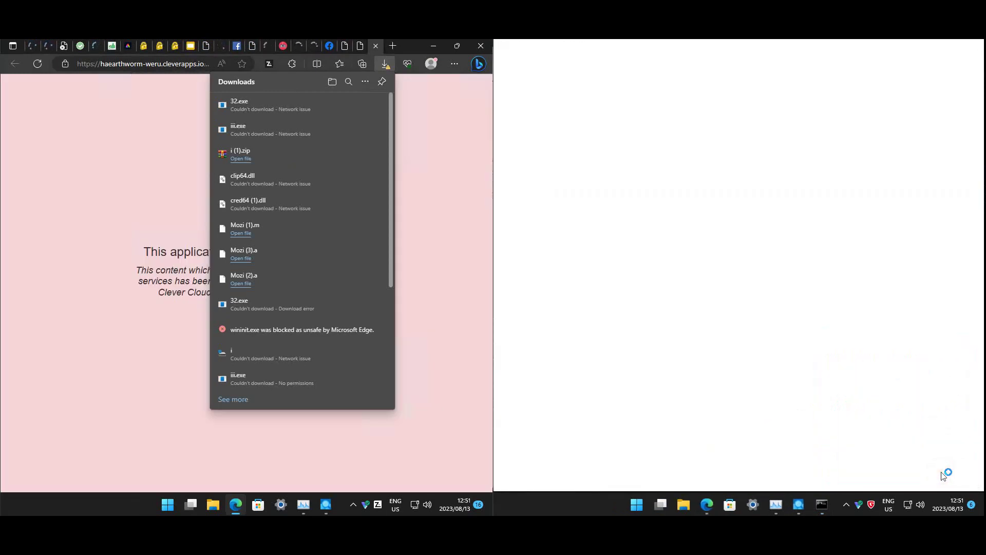
{"action": "left_click", "coordinate": [944, 471]}
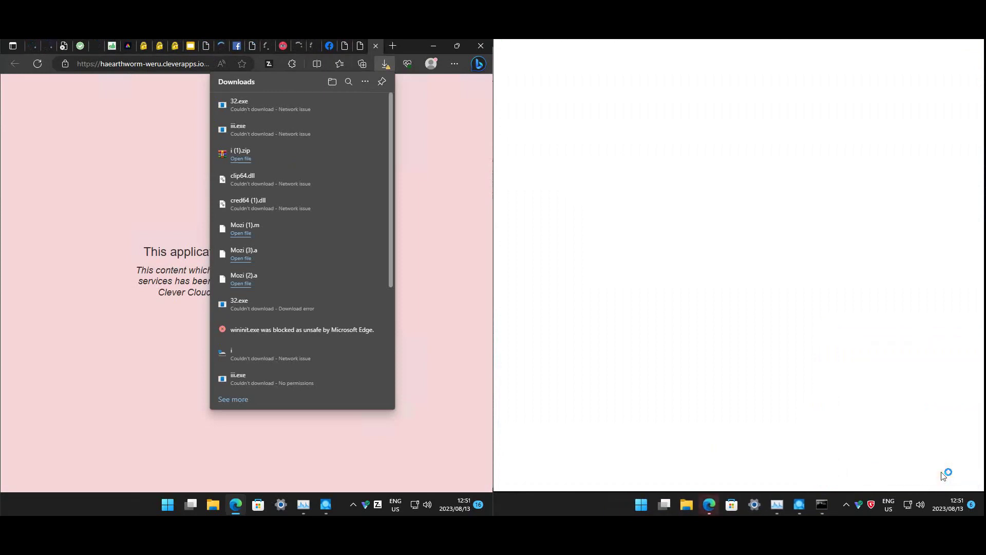
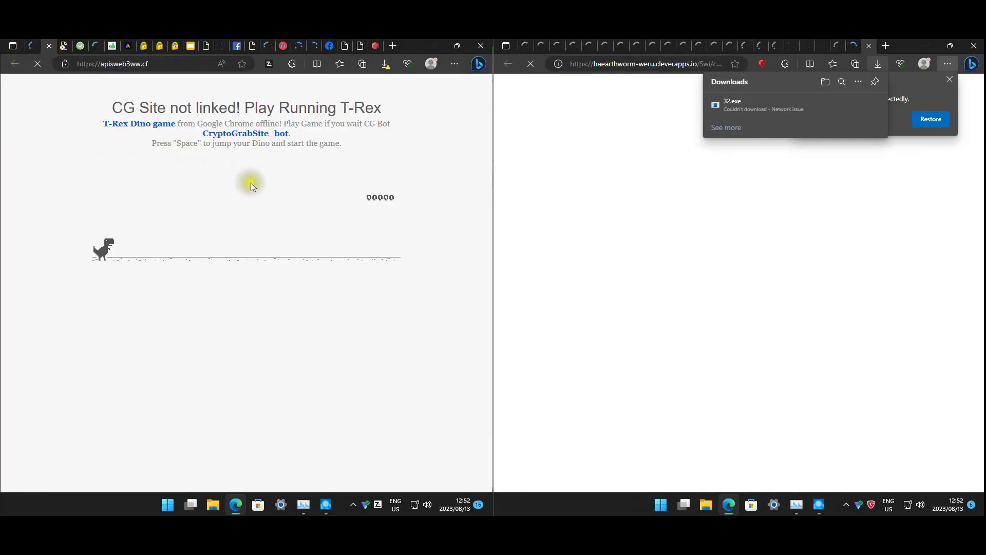
- Open the CryptoGrabSite_bot link from apisweb3ww.cf on the ZoneAlarm machine and dismiss the G DATA and ZoneAlarm virus alerts
{"action": "left_click", "coordinate": [257, 135]}
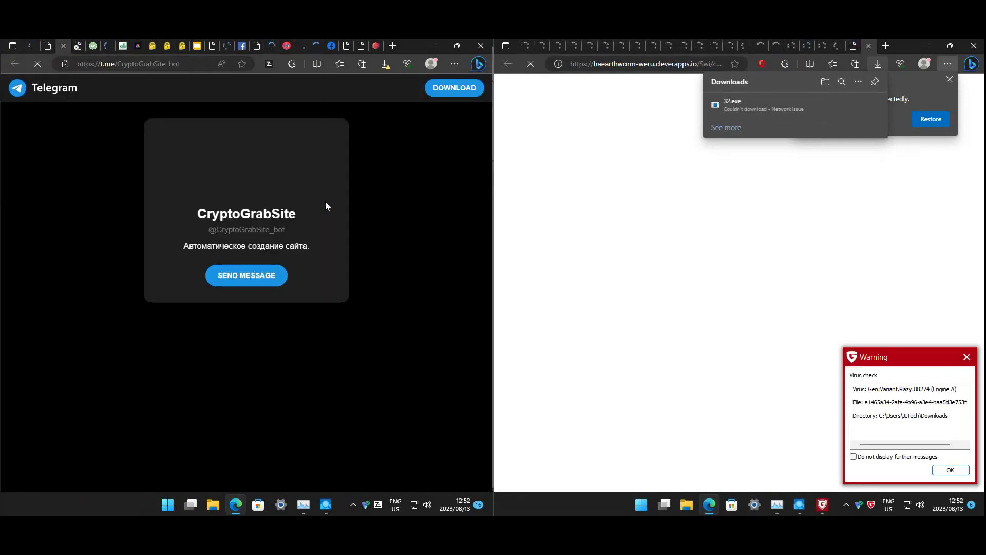
{"action": "left_click", "coordinate": [954, 469]}
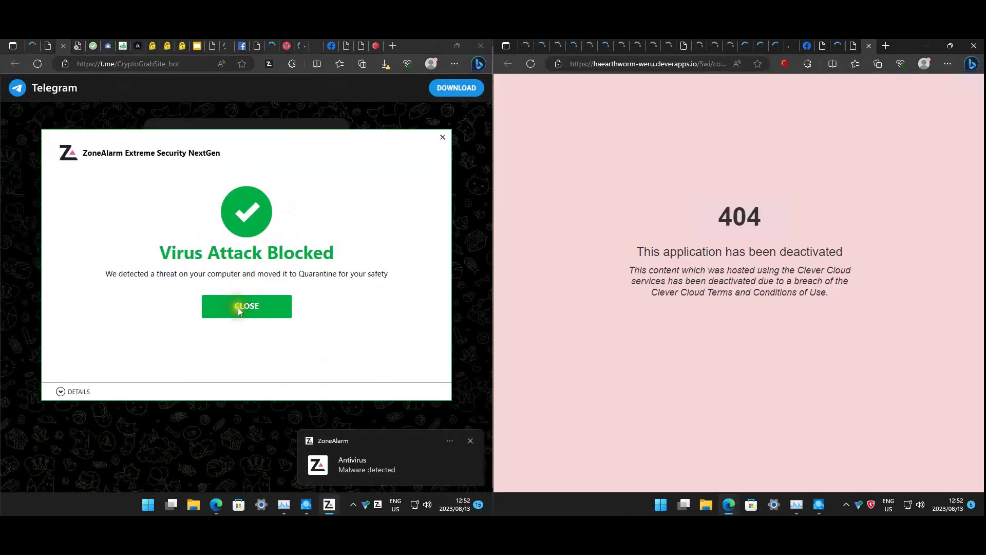
{"action": "left_click", "coordinate": [238, 308]}
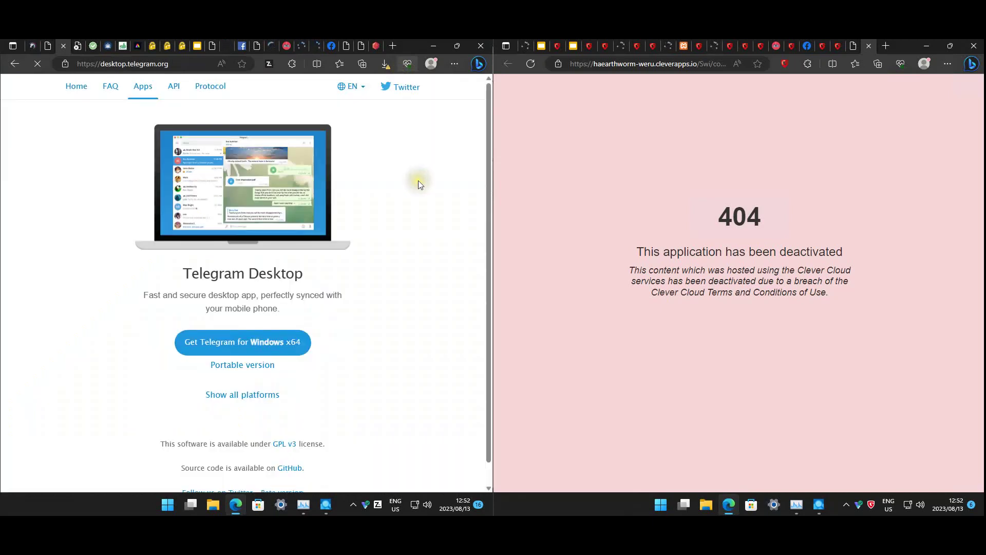
- Review the open pages on the ZoneAlarm machine from apisweb3ww.cf through pancakesvvap.fun and Kingdom Hearts Insurance to bankingbees.com
{"action": "left_click", "coordinate": [50, 49]}
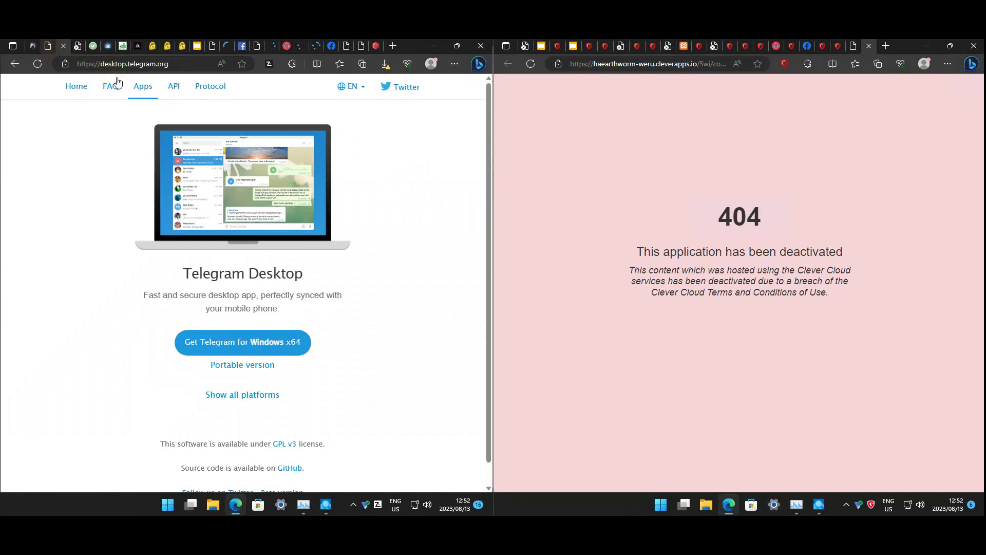
{"action": "left_click", "coordinate": [64, 46]}
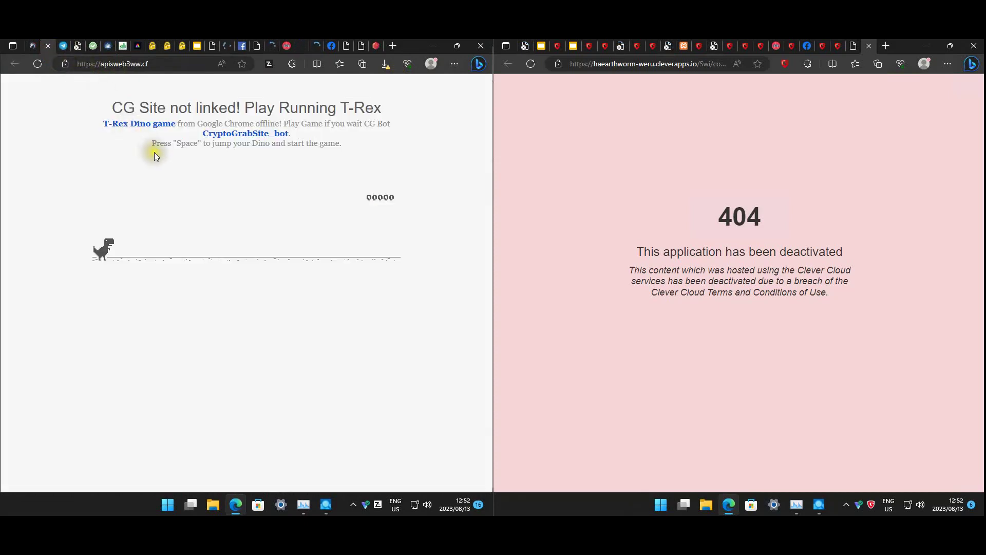
{"action": "left_click", "coordinate": [68, 49]}
{"action": "left_click", "coordinate": [76, 49]}
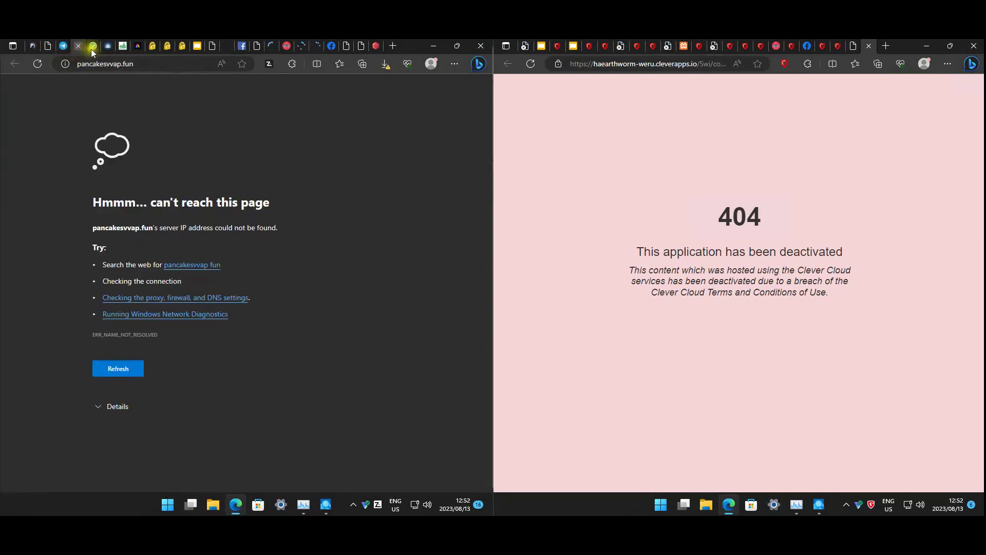
{"action": "left_click", "coordinate": [95, 47]}
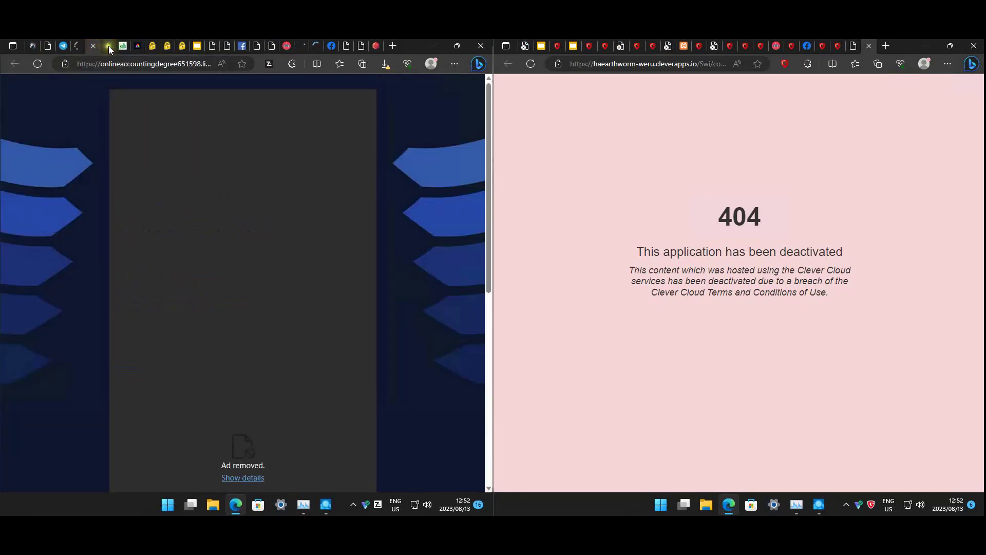
{"action": "left_click", "coordinate": [109, 46]}
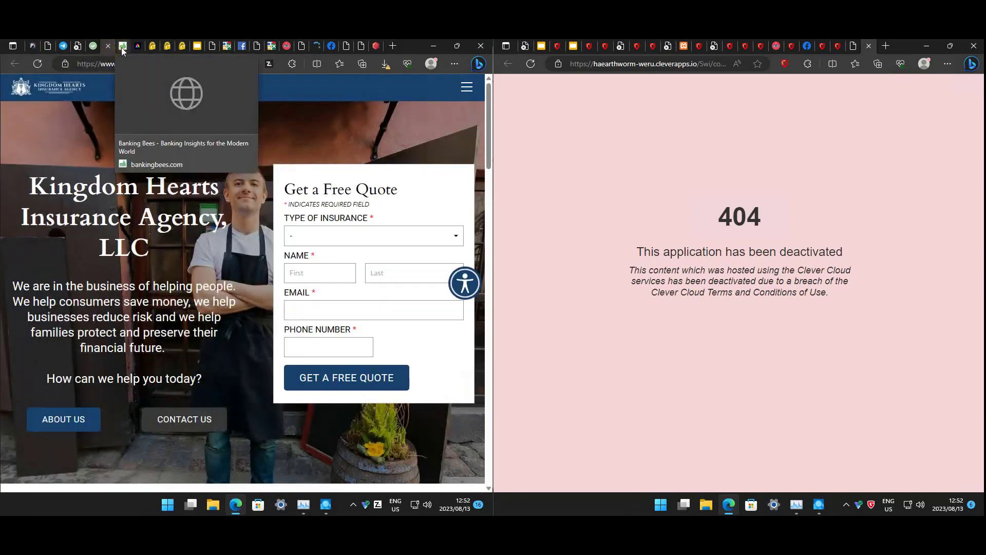
{"action": "left_click", "coordinate": [120, 47]}
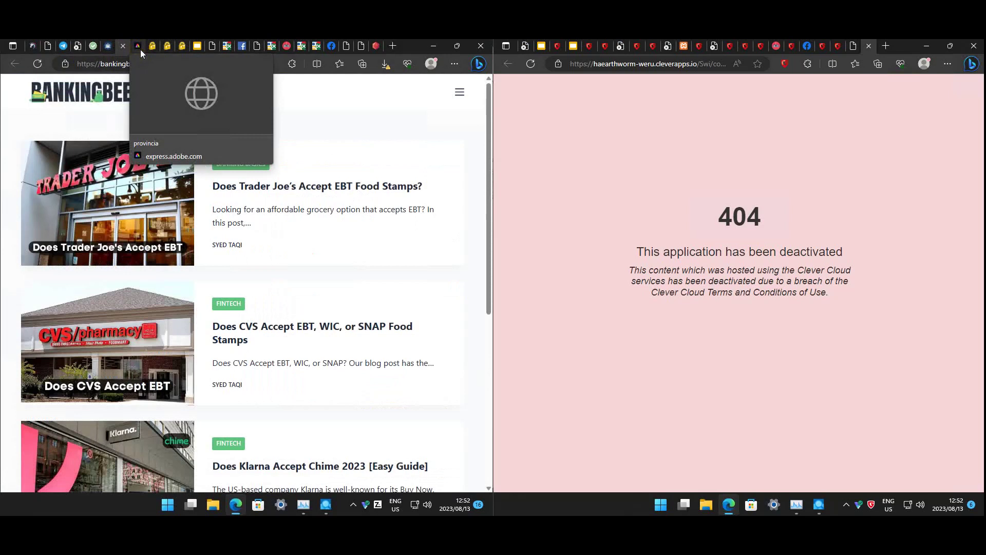
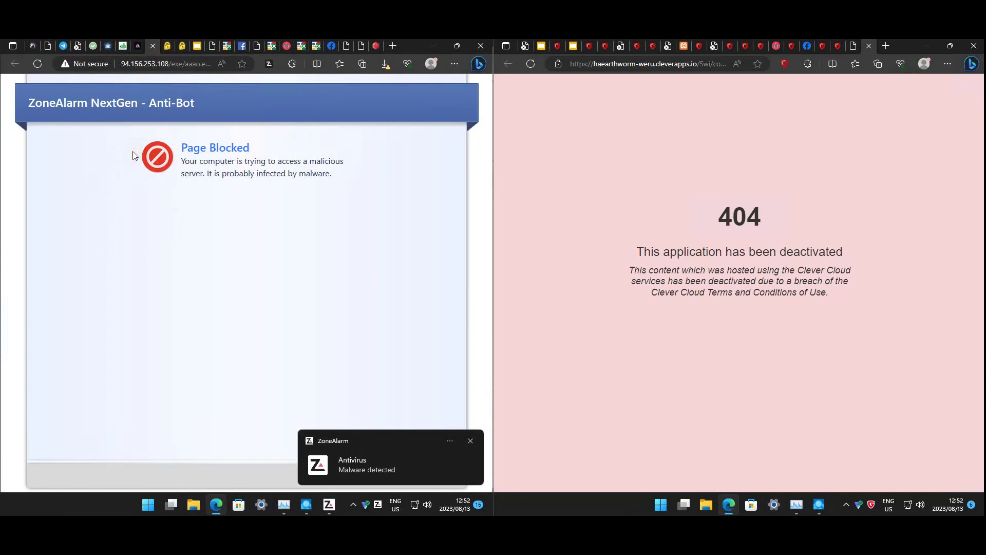
- Check how ZoneAlarm handles 49.75.86.58, 103.16.225.211, the BT e-mail verification slide and the Facebook page-violation site
{"action": "left_click", "coordinate": [169, 47]}
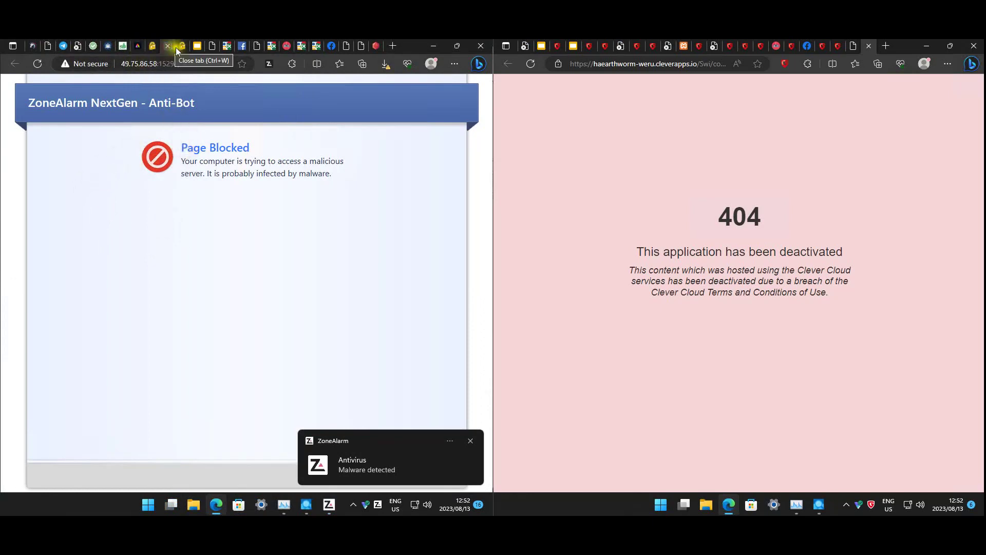
{"action": "left_click", "coordinate": [185, 45]}
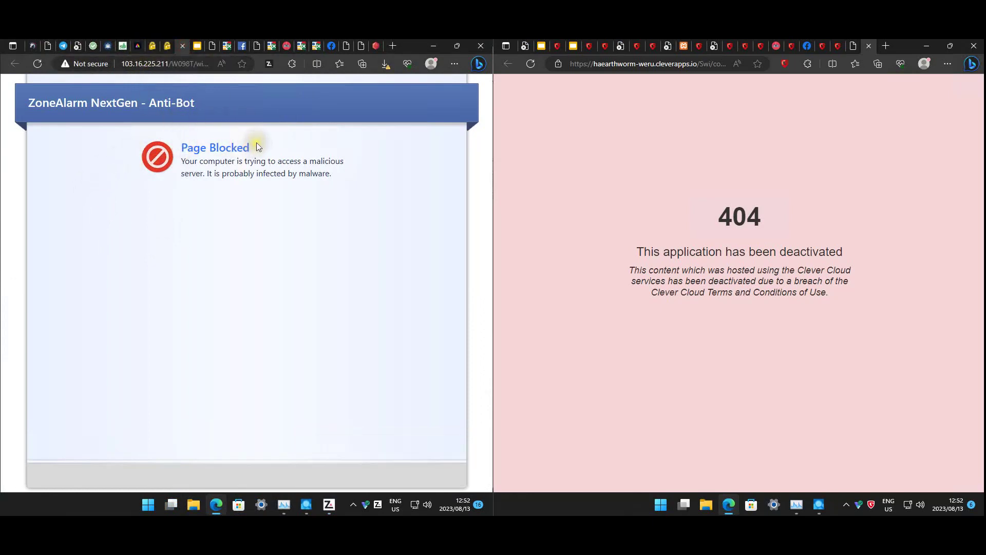
{"action": "left_click", "coordinate": [195, 51]}
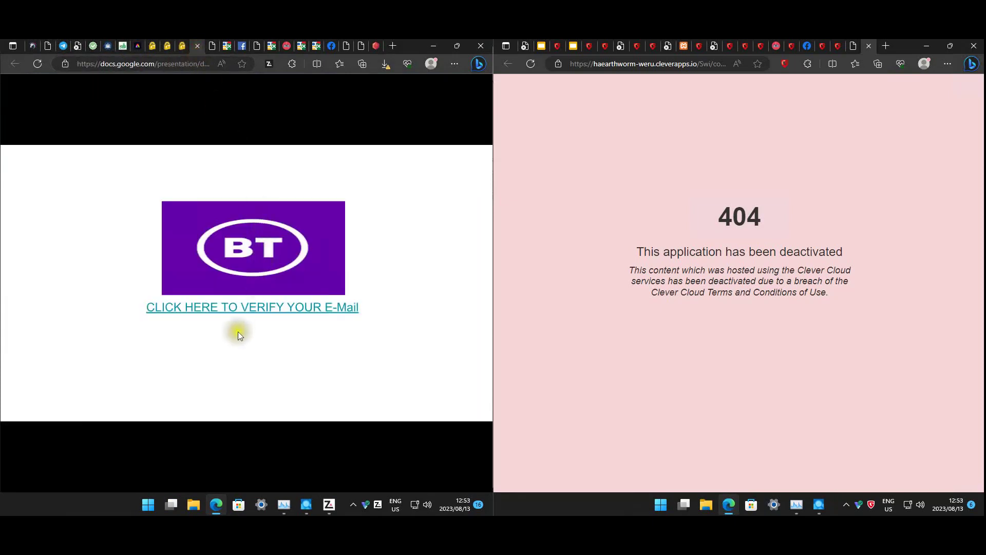
{"action": "left_click", "coordinate": [212, 51]}
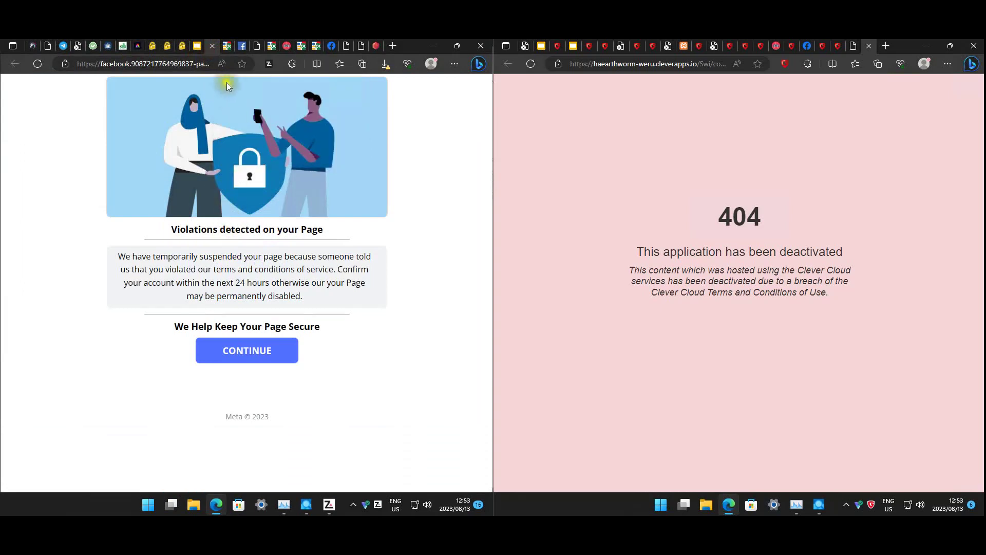
- View the goo.by page on the ZoneAlarm machine and consent to its personal data use
{"action": "left_click", "coordinate": [229, 47]}
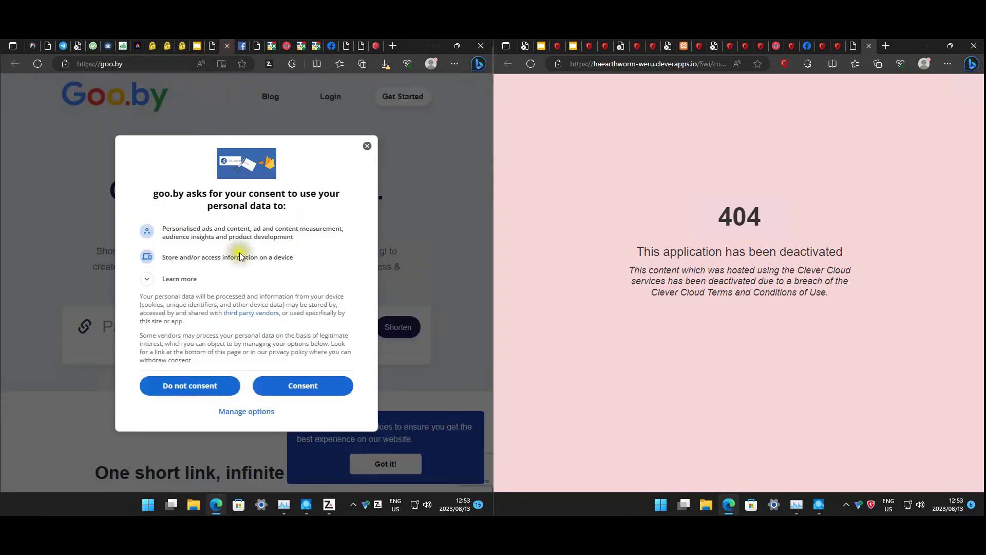
{"action": "left_click", "coordinate": [303, 392]}
{"action": "left_click", "coordinate": [302, 388]}
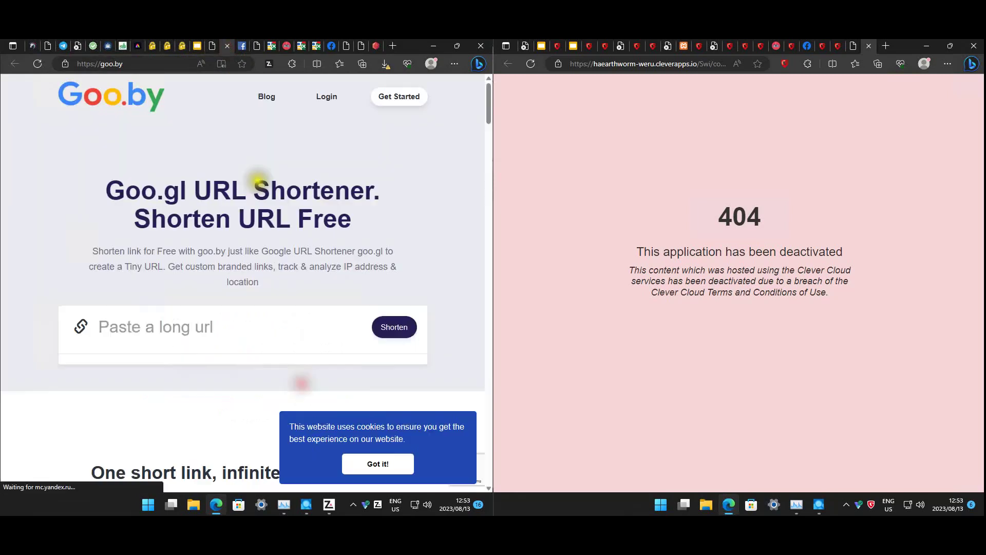
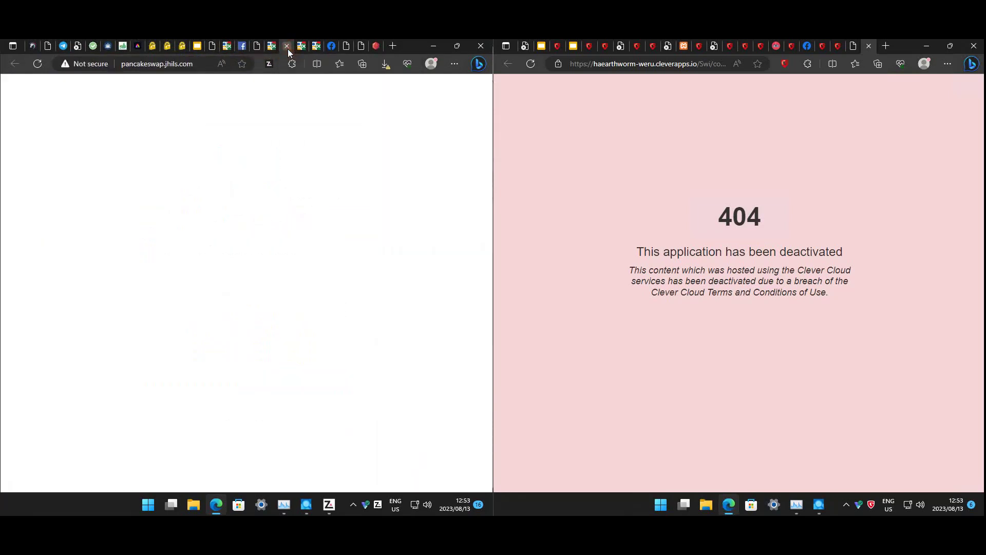
- Inspect the other goo.by page, the galleryyyy.github.io account-locked page and suspendeddomain.org on the ZoneAlarm machine
{"action": "left_click", "coordinate": [309, 48]}
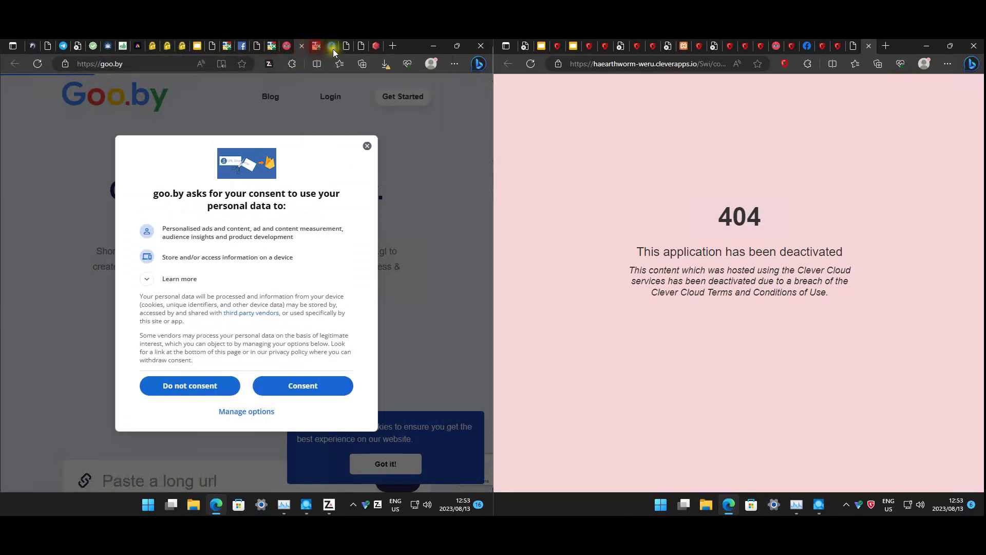
{"action": "left_click", "coordinate": [332, 46]}
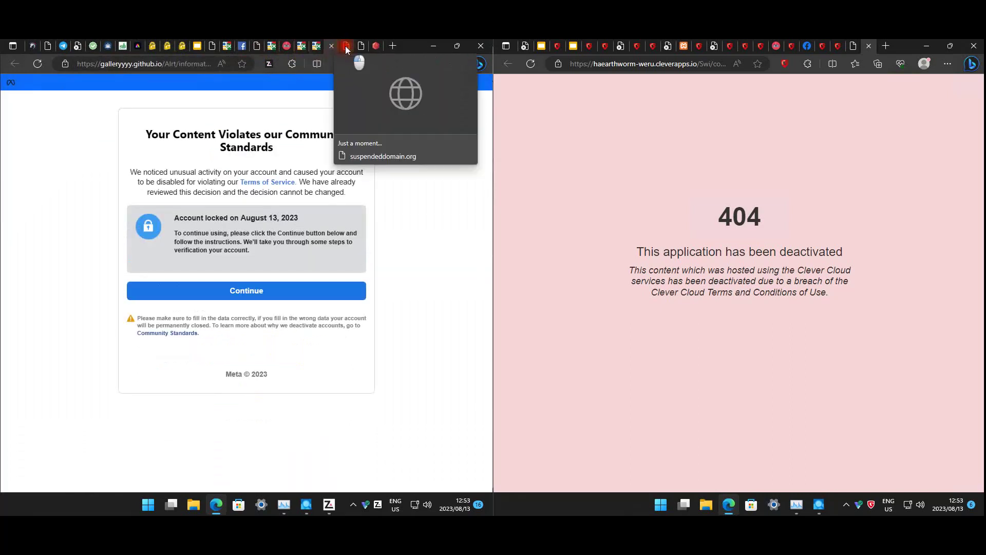
{"action": "left_click", "coordinate": [346, 46]}
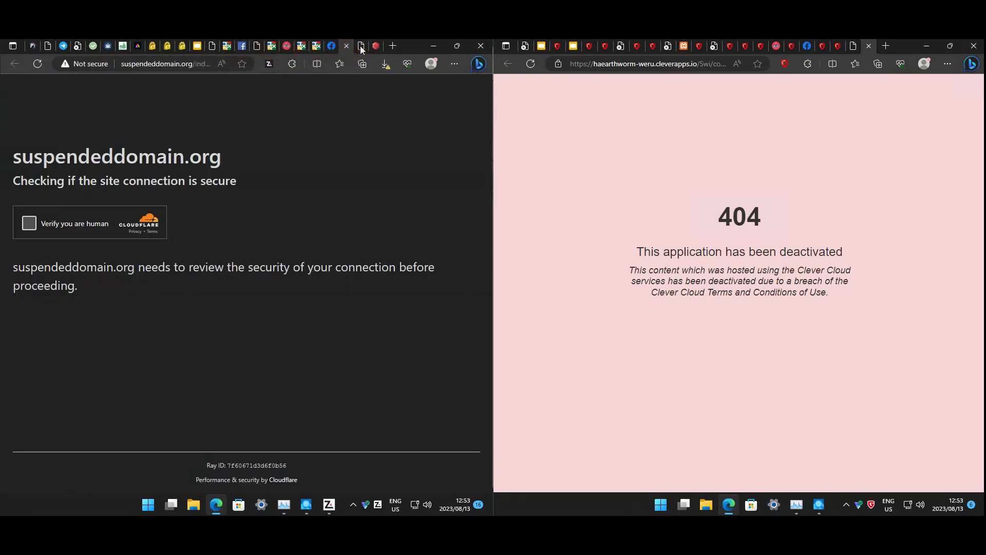
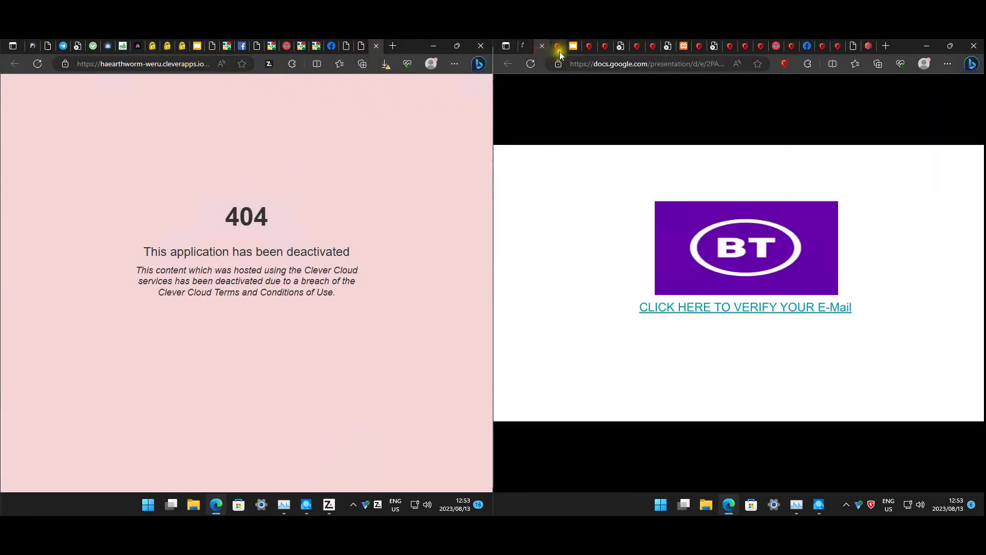
- Review G DATA's handling of the opened sites from 103.16.225.211 through smz-llc.net and the Facebook phishing page to 123.14.99.145
{"action": "left_click", "coordinate": [562, 47]}
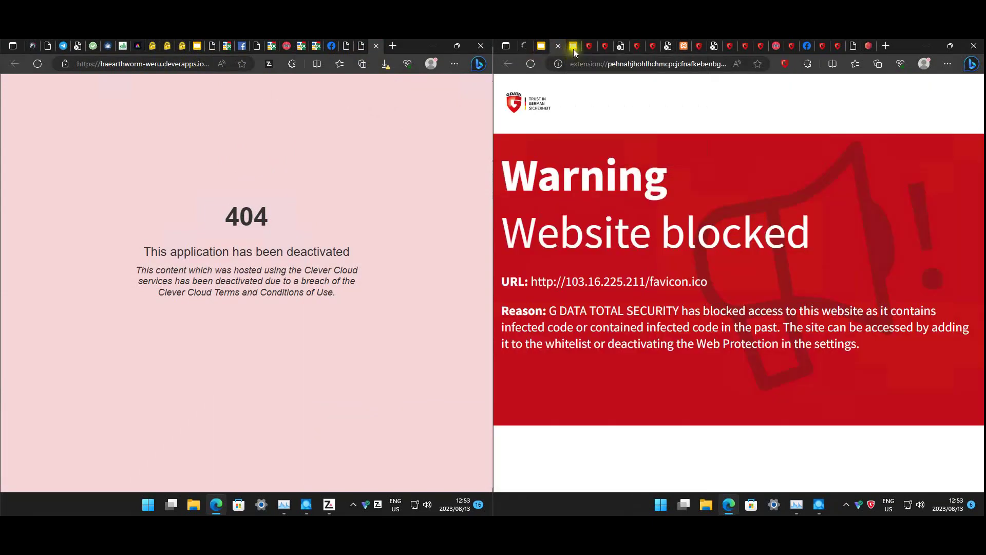
{"action": "left_click", "coordinate": [574, 52]}
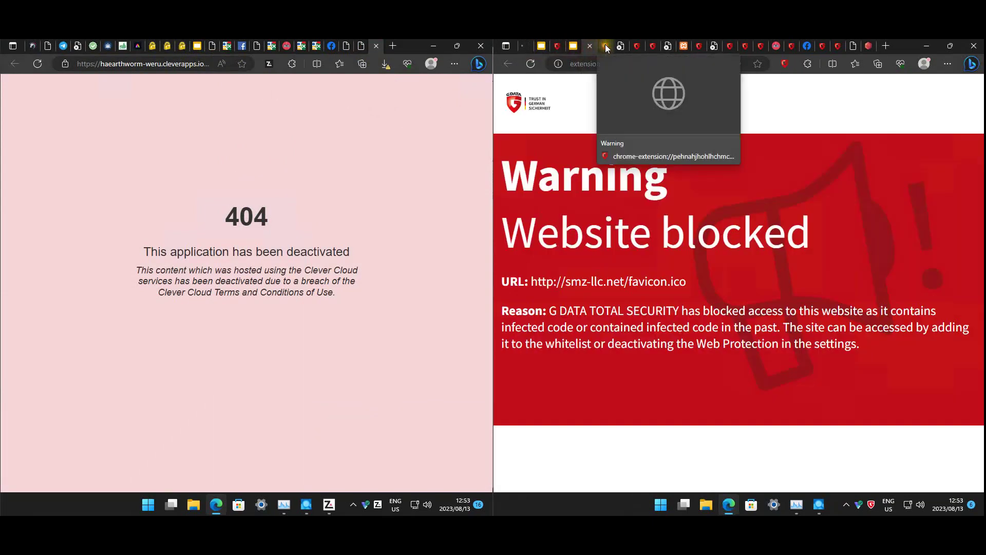
{"action": "left_click", "coordinate": [605, 44]}
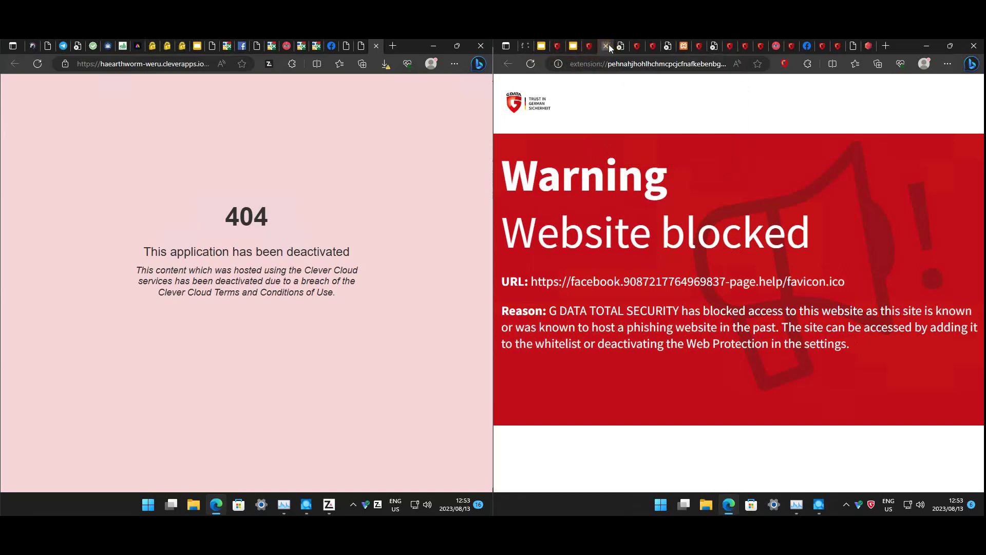
{"action": "left_click", "coordinate": [617, 45]}
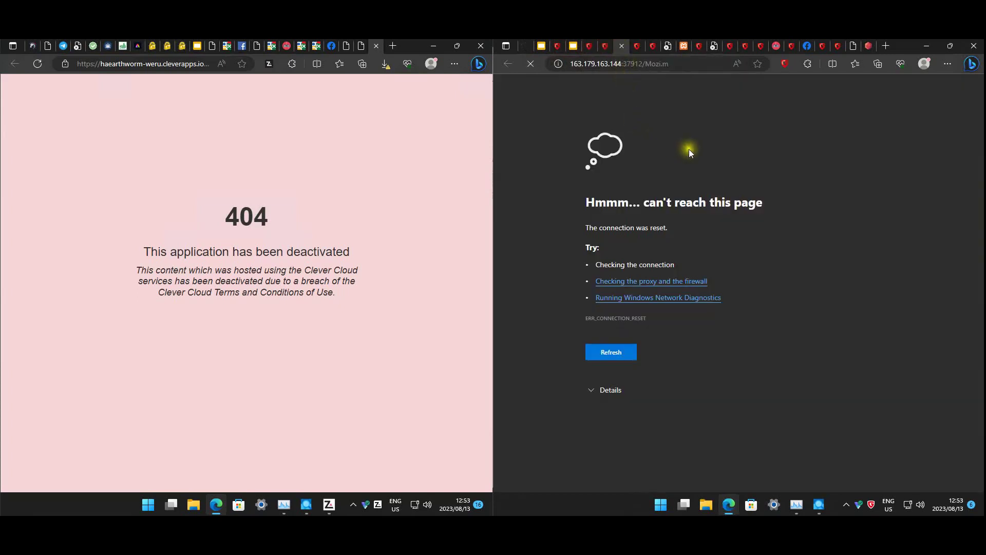
{"action": "key", "text": "ctrl+Tab"}
{"action": "key", "text": "ctrl+Tab"}
{"action": "key", "text": "ctrl+Tab"}
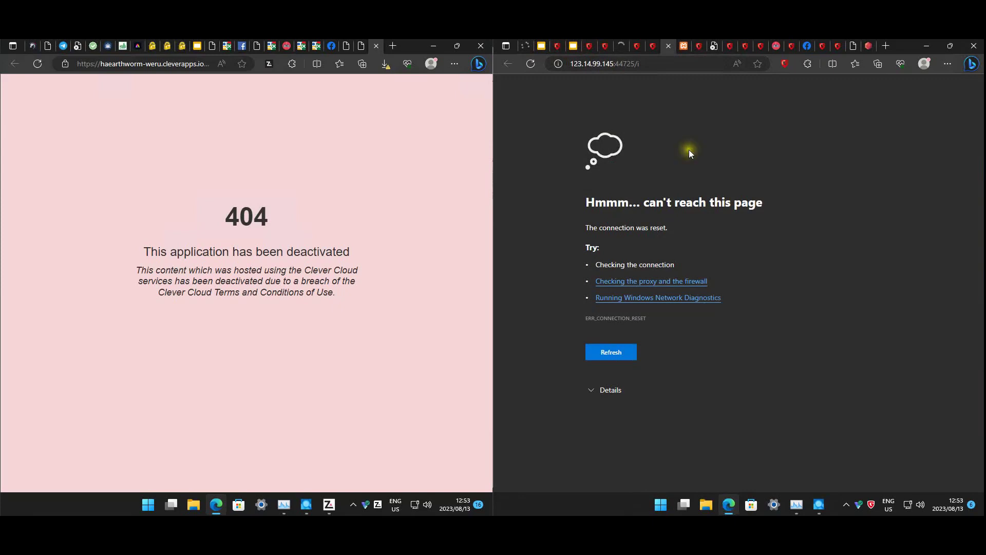
- Continue through the G DATA machine's open sites, including 23.94.239.89, 49.75.86.58 and pancakeswap.jhils.com, up to the galleryyyy.github.io account-locked page
{"action": "key", "text": "ctrl+Tab"}
{"action": "key", "text": "ctrl+Tab"}
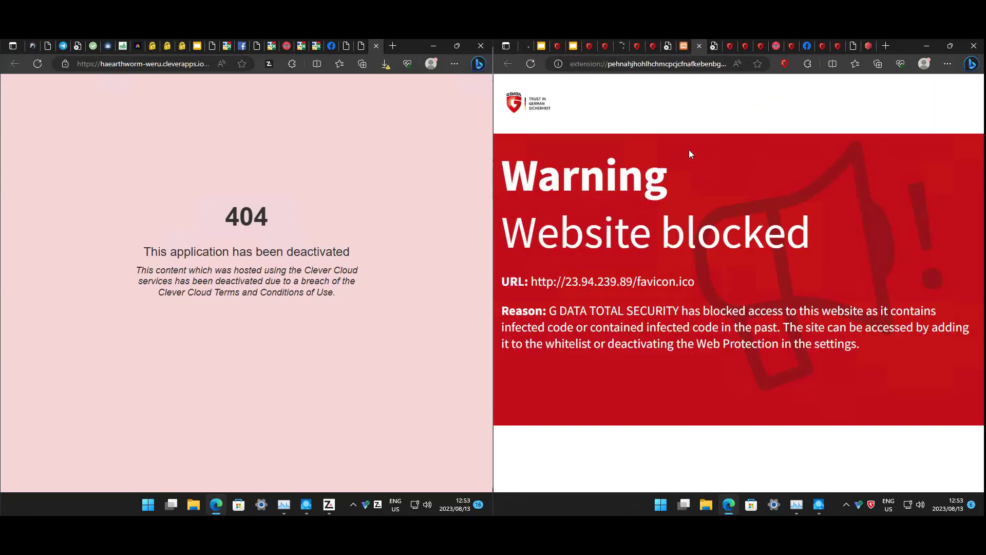
{"action": "key", "text": "ctrl+Tab"}
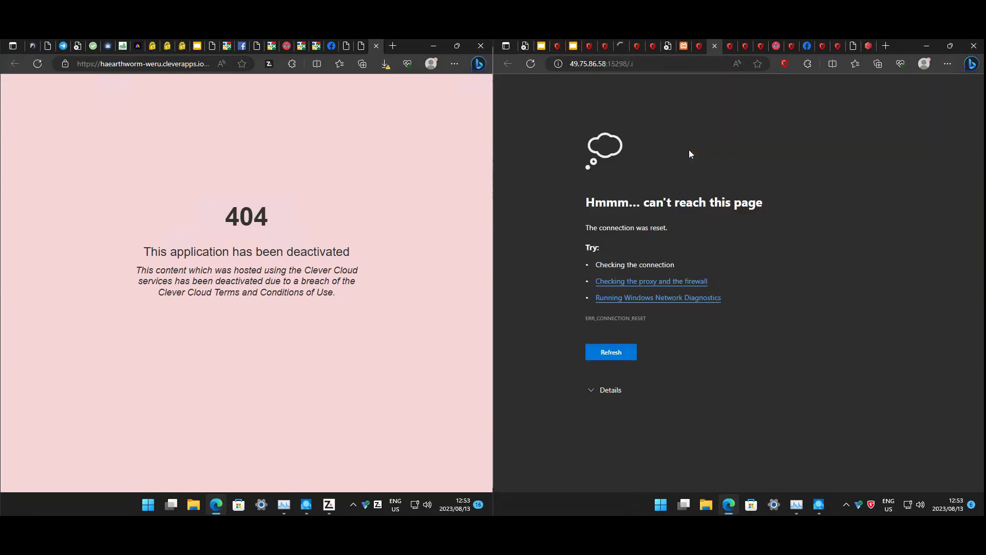
{"action": "key", "text": "ctrl+Tab"}
{"action": "key", "text": "ctrl+Tab"}
{"action": "key", "text": "ctrl+Tab"}
{"action": "key", "text": "ctrl+Tab"}
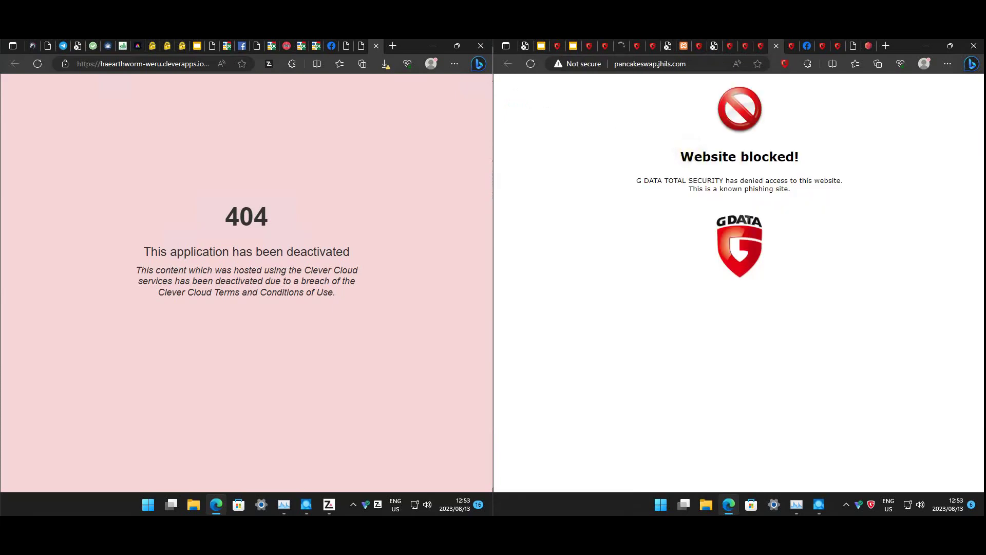
{"action": "key", "text": "ctrl+Tab"}
{"action": "key", "text": "ctrl+Tab"}
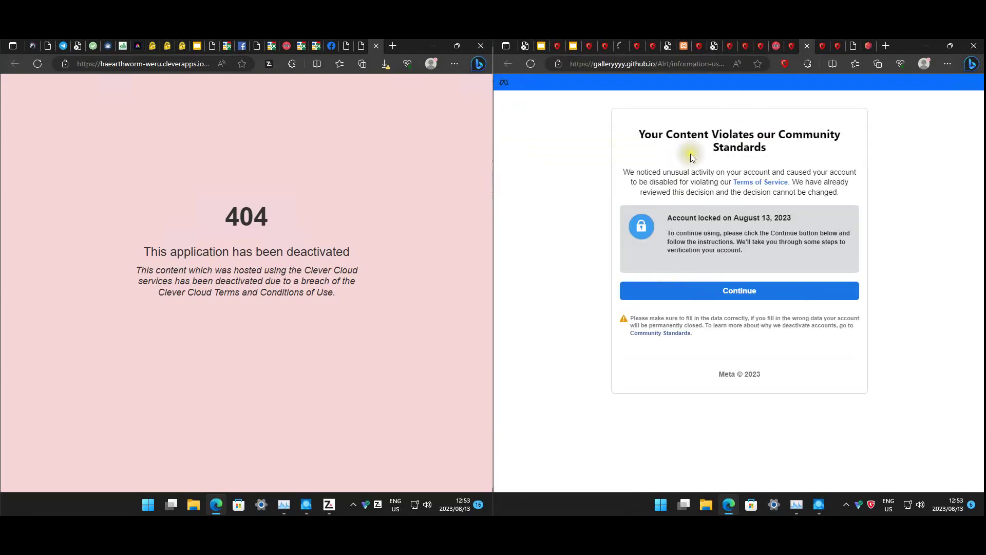
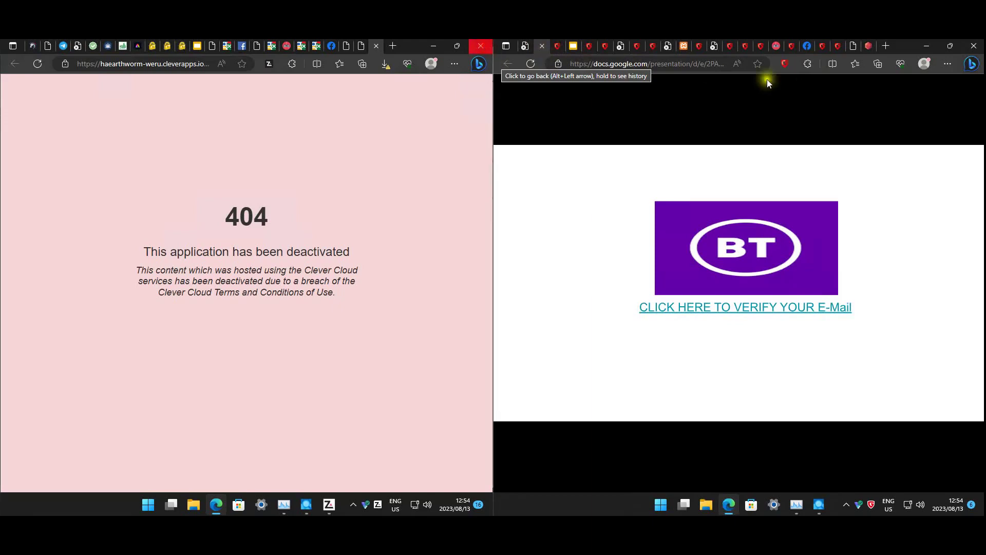
- Close the browsers on the ZoneAlarm and G DATA machines and dismiss ZoneAlarm's virus alert
{"action": "left_click", "coordinate": [482, 46]}
{"action": "left_click", "coordinate": [973, 46]}
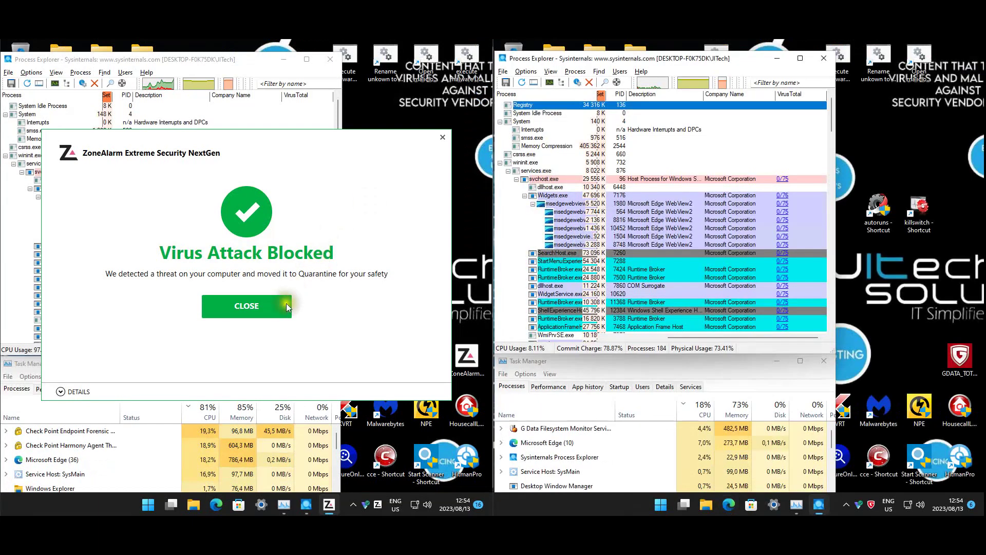
{"action": "left_click", "coordinate": [280, 307]}
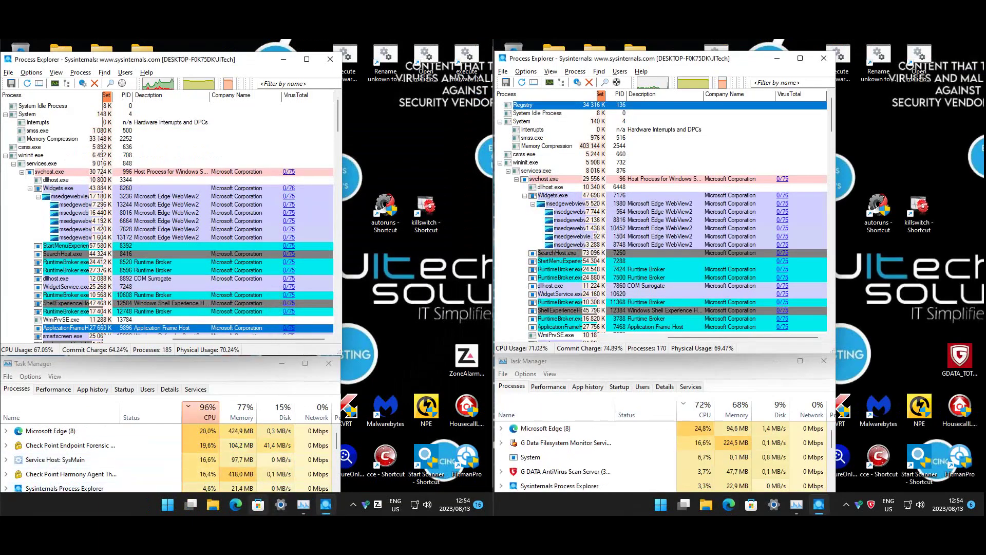
- Switch to the Sophos machine and review its open sites, including apisweb3ww.cf, desktop.telegram.org and onlineaccountingdegree651598.life
{"action": "left_click", "coordinate": [255, 501]}
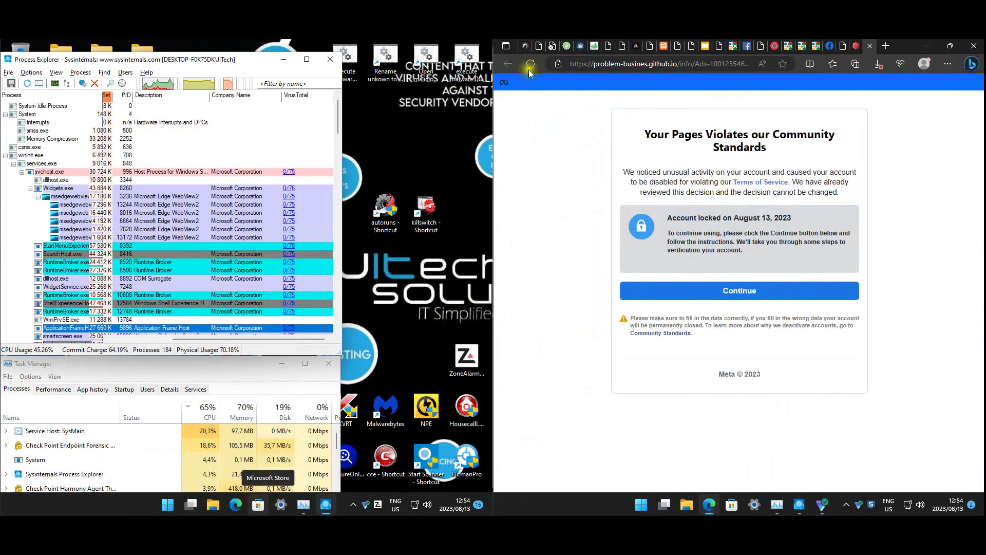
{"action": "key", "text": "ctrl+Tab"}
{"action": "key", "text": "ctrl+Tab"}
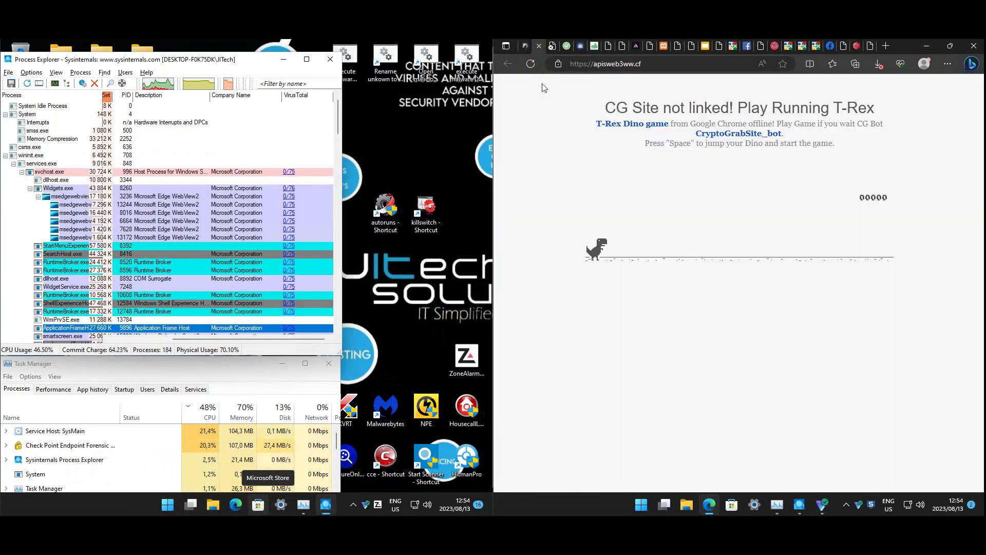
{"action": "left_click", "coordinate": [756, 136]}
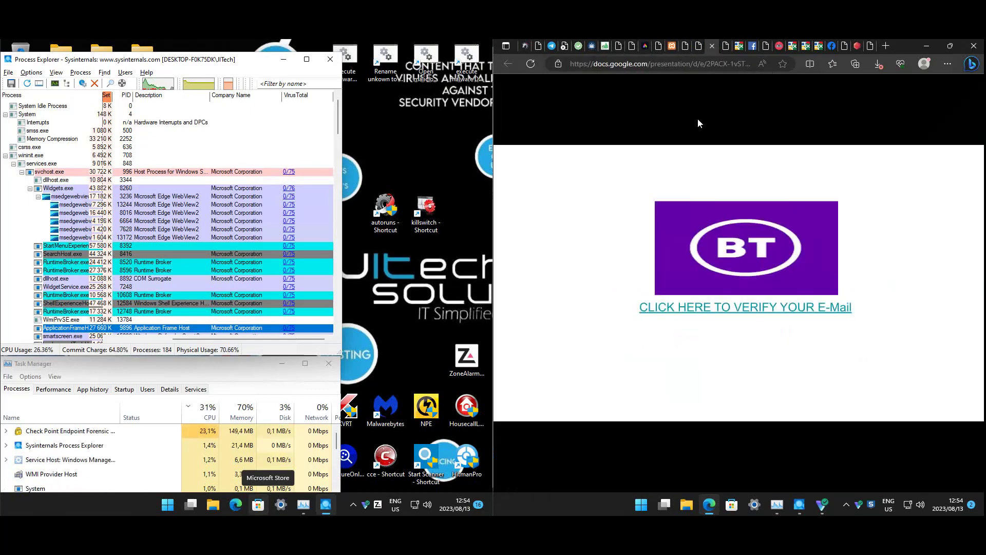
{"action": "left_click", "coordinate": [548, 47]}
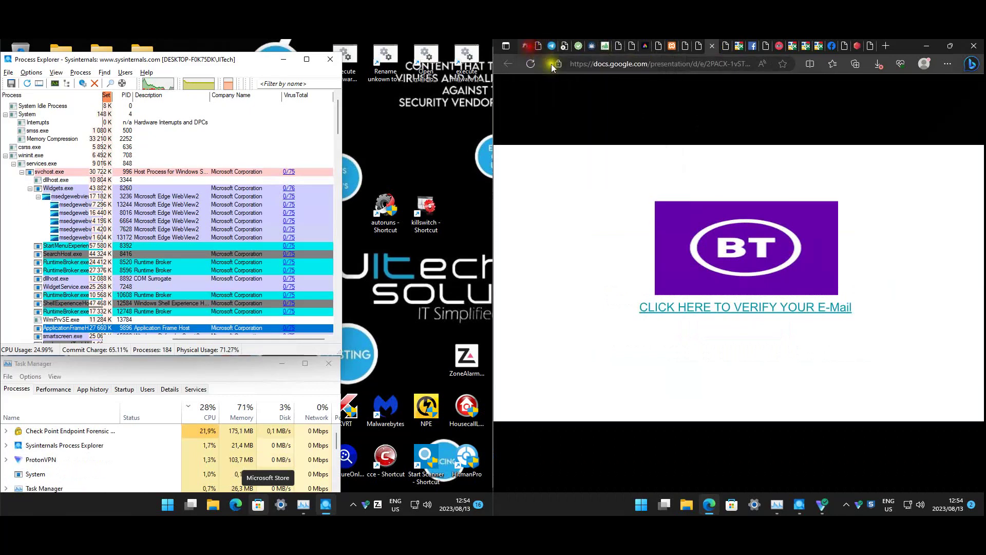
{"action": "key", "text": "ctrl+Tab"}
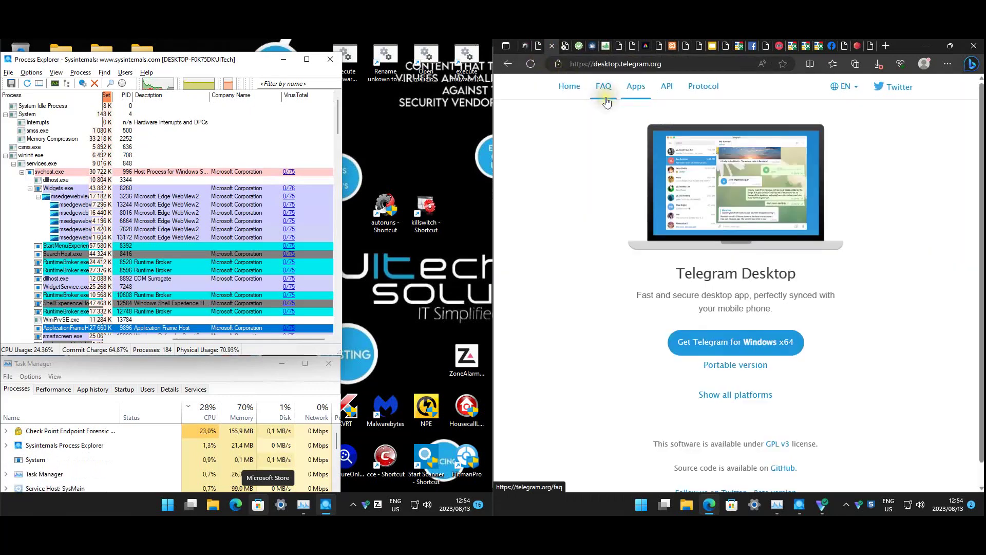
{"action": "key", "text": "ctrl+Tab"}
{"action": "key", "text": "ctrl+Tab"}
{"action": "key", "text": "ctrl+Tab"}
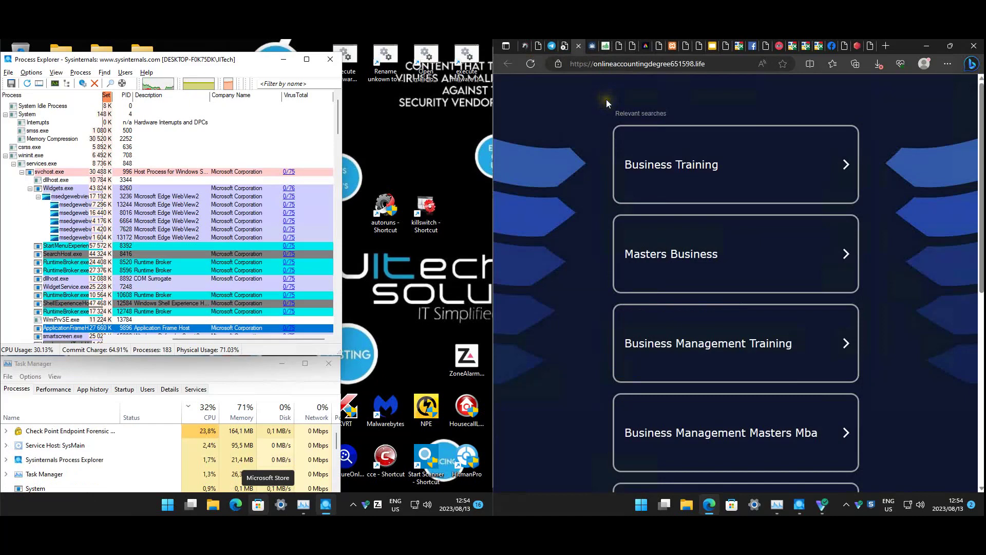
- Check Sophos's handling of the open sites through the Mozi.a downloads from 115.200.249.219 and 27.40.76.151
{"action": "key", "text": "ctrl+Tab"}
{"action": "key", "text": "ctrl+Tab"}
{"action": "key", "text": "ctrl+Tab"}
{"action": "key", "text": "ctrl+Tab"}
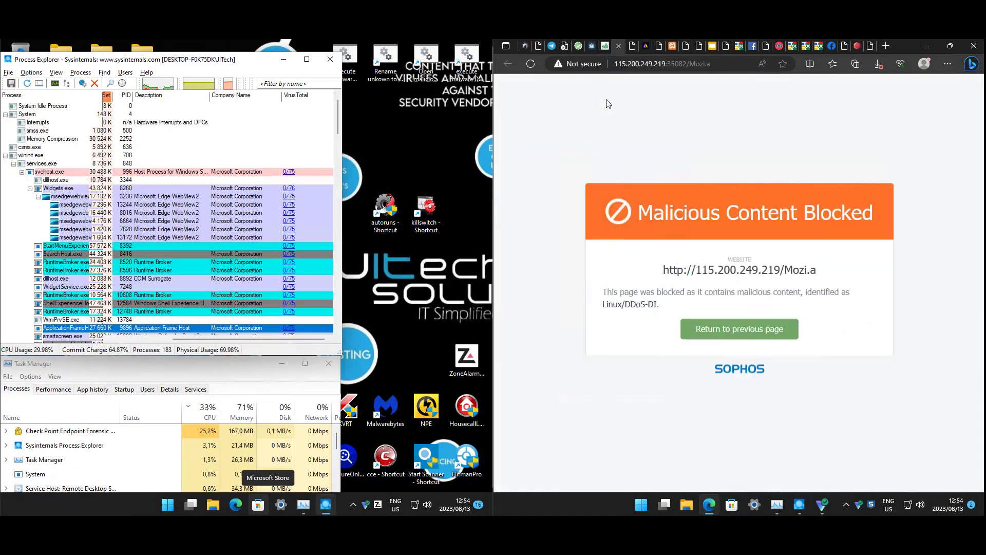
{"action": "key", "text": "ctrl+Tab"}
{"action": "key", "text": "ctrl+Tab"}
{"action": "key", "text": "ctrl+Tab"}
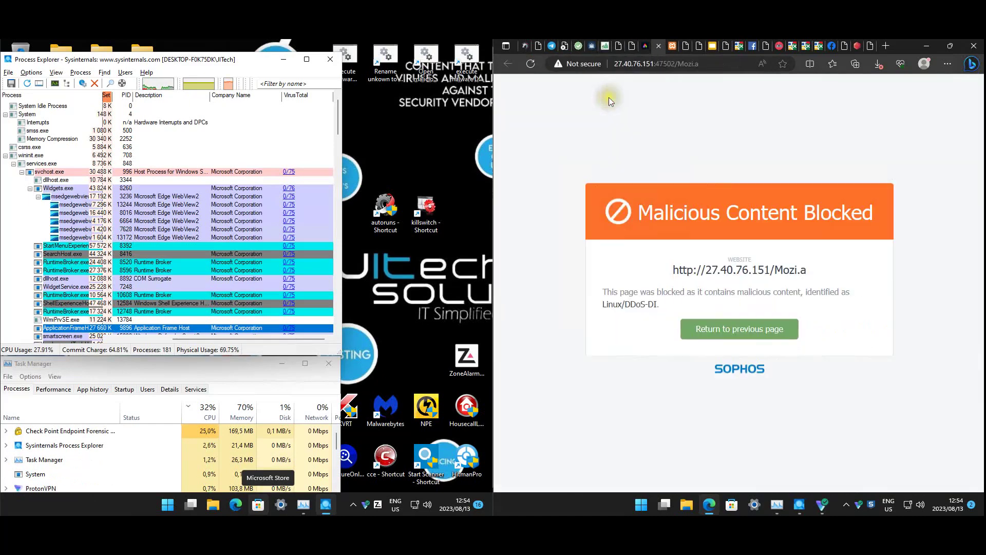
- Inspect the BT email-verification presentation, goo.by and pancakeswap.jhils.com on the Sophos machine, reloading the pancakeswap page
{"action": "key", "text": "ctrl+Tab"}
{"action": "key", "text": "ctrl+Tab"}
{"action": "key", "text": "ctrl+Tab"}
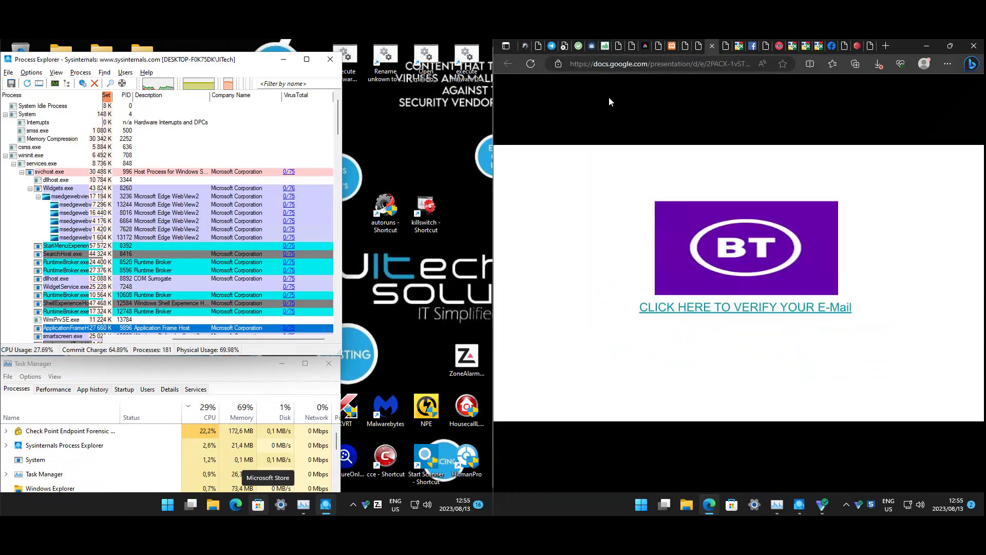
{"action": "key", "text": "ctrl+Tab"}
{"action": "key", "text": "ctrl+Tab"}
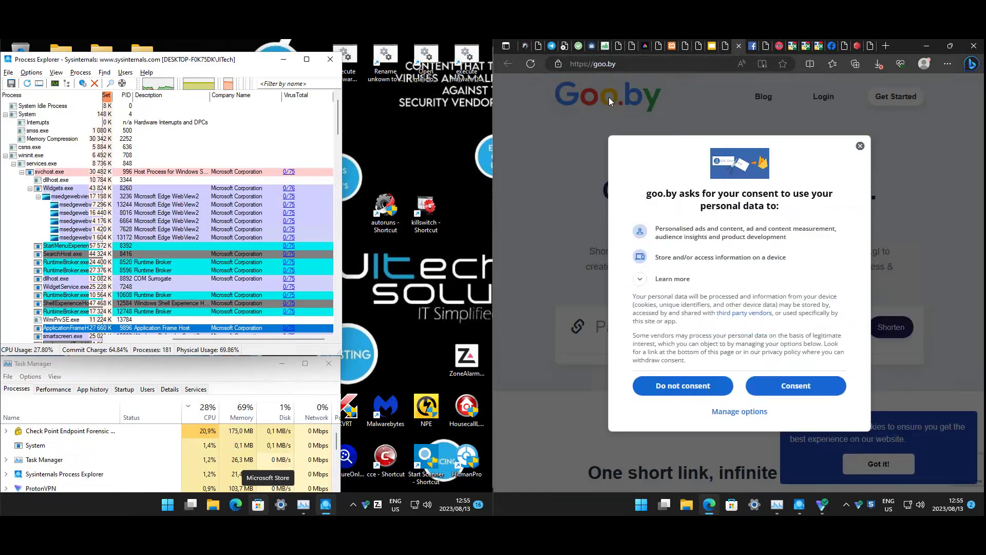
{"action": "key", "text": "ctrl+Tab"}
{"action": "key", "text": "ctrl+Tab"}
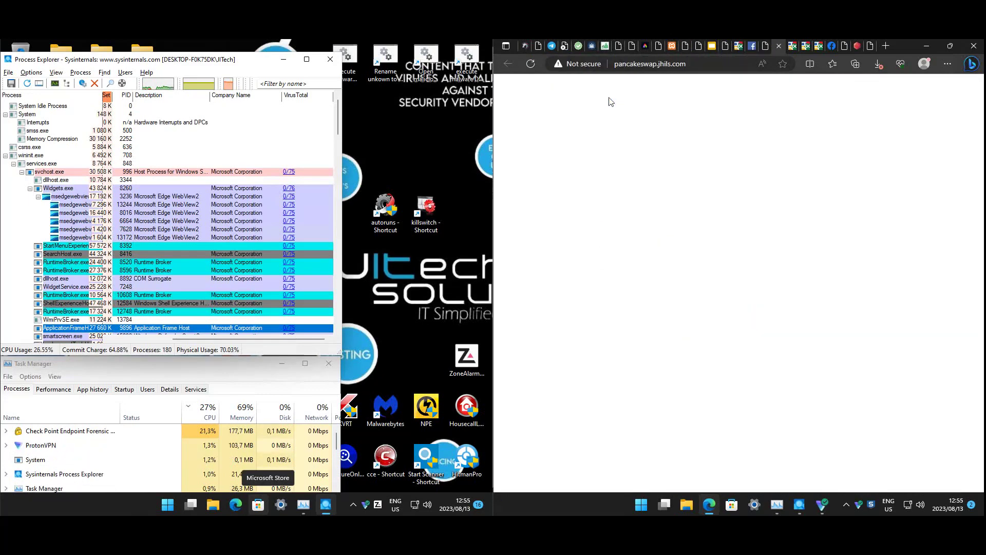
{"action": "left_click", "coordinate": [530, 63]}
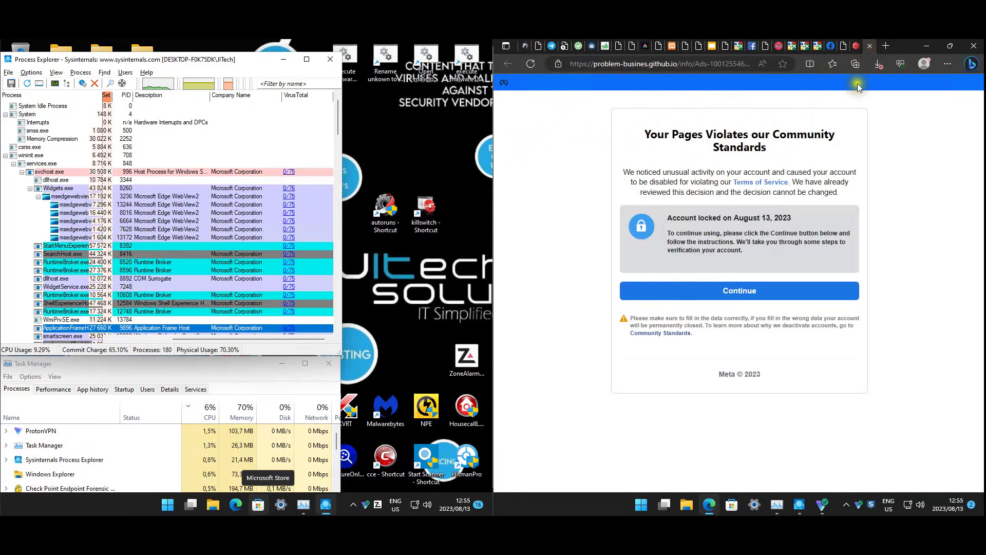
- Close the browser with all its tabs on the Sophos machine
{"action": "left_click", "coordinate": [982, 46]}
{"action": "left_click", "coordinate": [758, 119]}
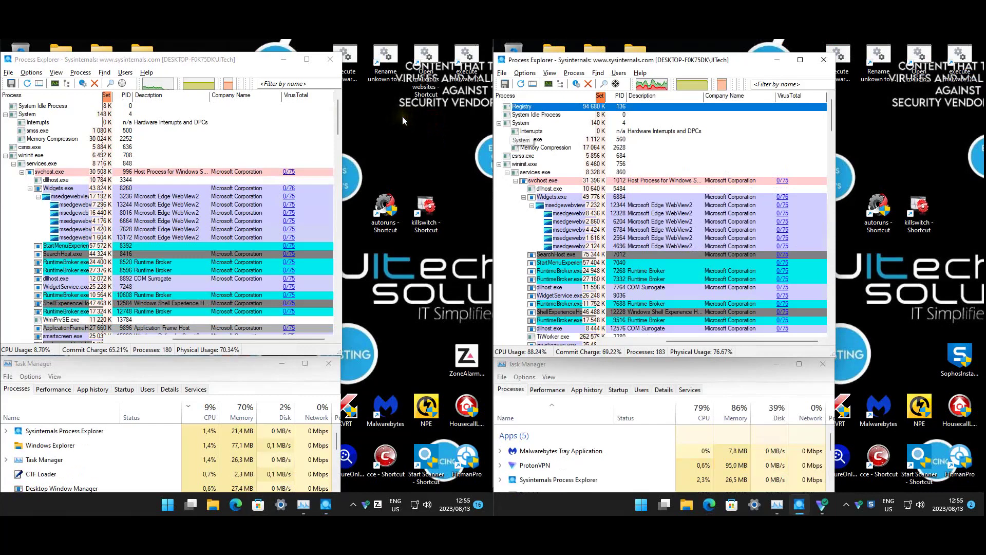
{"action": "left_click", "coordinate": [896, 154]}
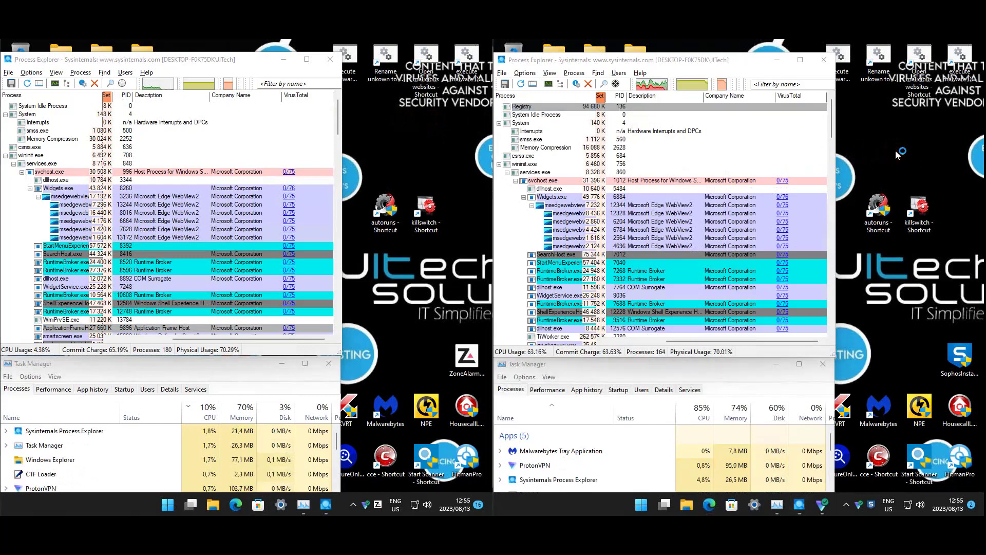
- Run the execute malware shortcut on the ZoneAlarm and Sophos machines, and move the Sophos console aside to expose Process Explorer
{"action": "left_click", "coordinate": [359, 55]}
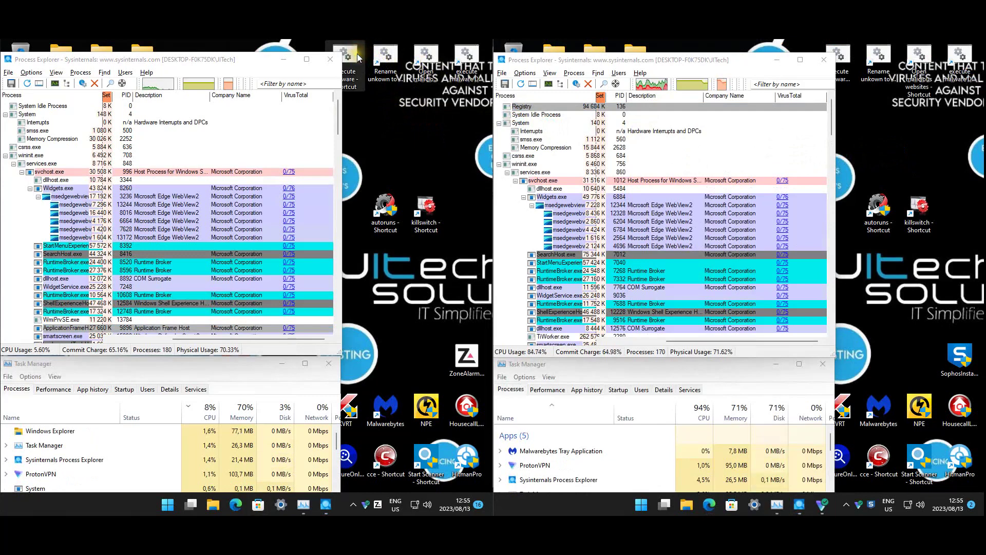
{"action": "double_click", "coordinate": [359, 55]}
{"action": "left_click_drag", "start_coordinate": [98, 126], "coordinate": [390, 128]}
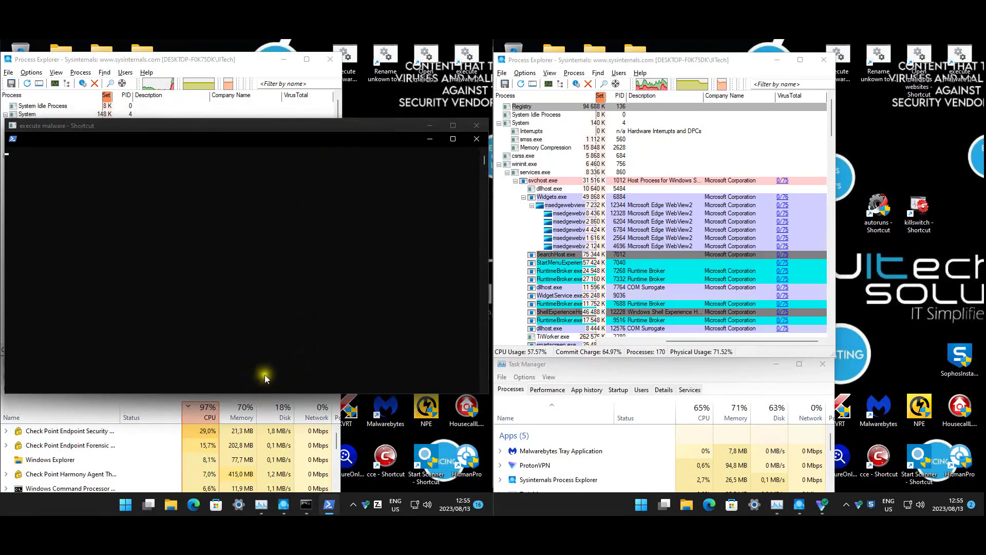
{"action": "left_click", "coordinate": [842, 57]}
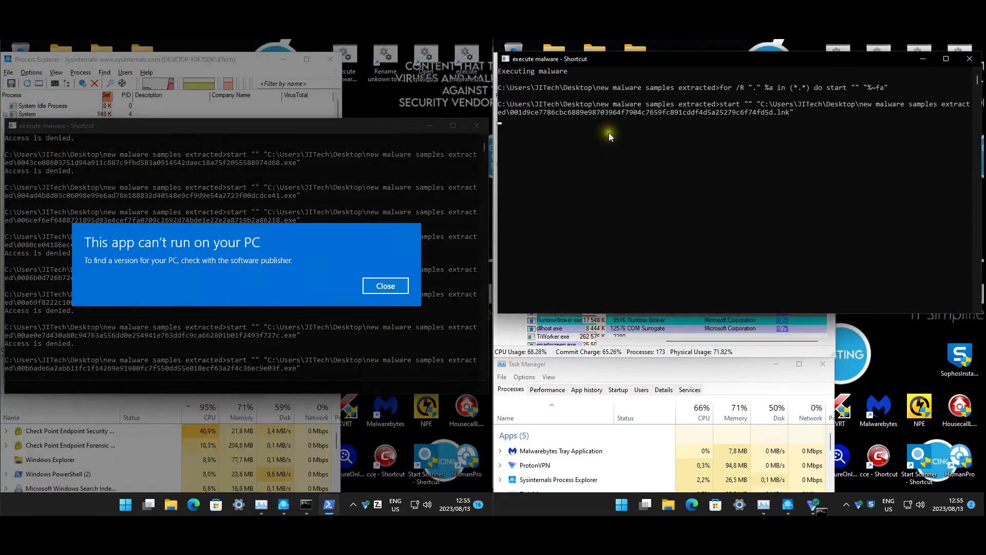
{"action": "left_click_drag", "start_coordinate": [544, 62], "coordinate": [949, 123]}
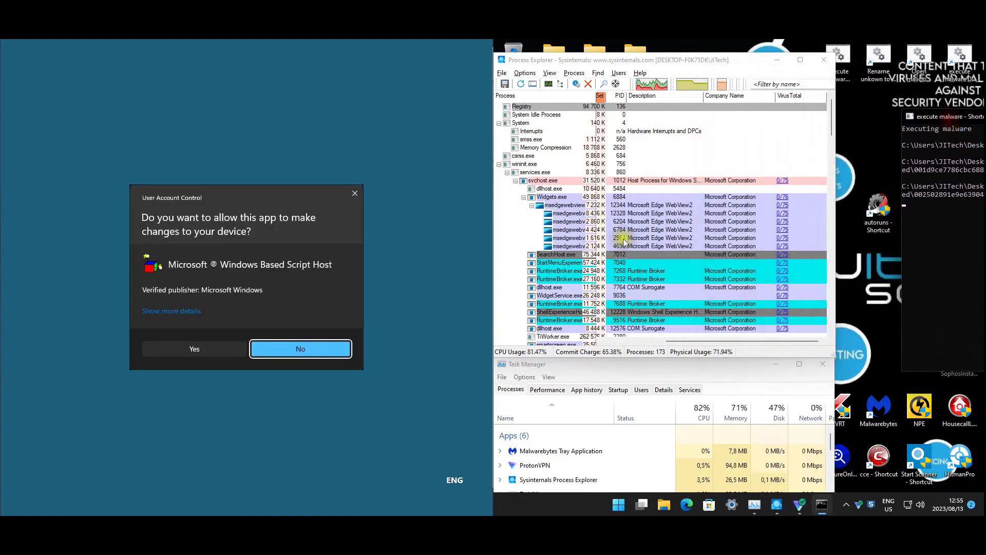
- On the ZoneAlarm machine, allow Microsoft Windows Based Script Host, close the incompatible-app message and move the malware console aside
{"action": "left_click", "coordinate": [215, 349]}
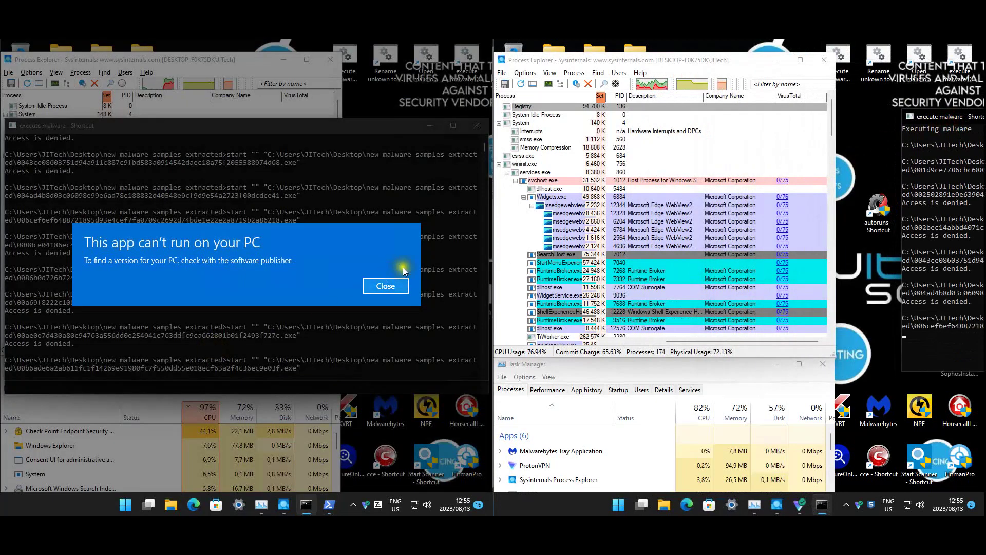
{"action": "left_click", "coordinate": [389, 285]}
{"action": "left_click_drag", "start_coordinate": [266, 195], "coordinate": [261, 195]}
{"action": "left_click_drag", "start_coordinate": [30, 125], "coordinate": [449, 117]}
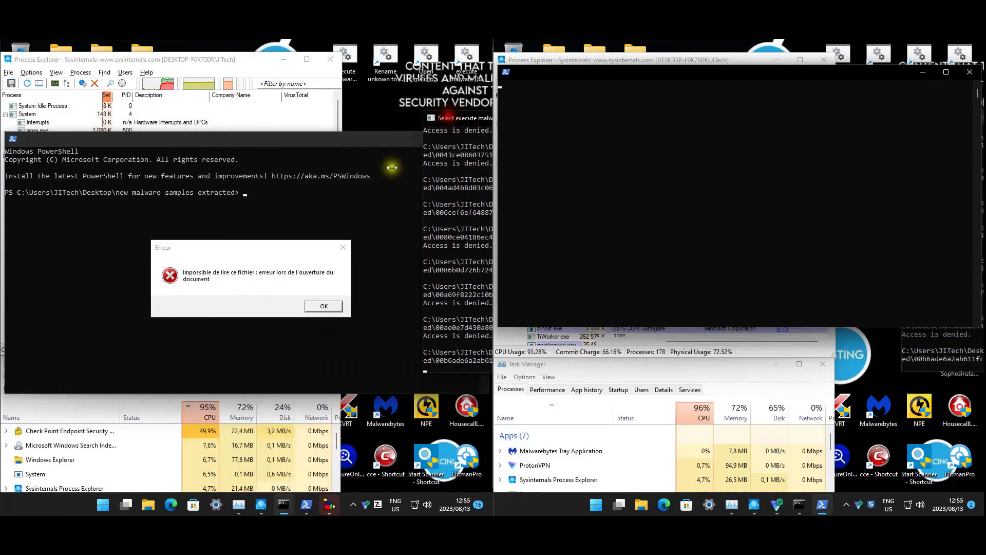
- Dismiss the Erreur dialog and close the PowerShell window on the ZoneAlarm machine
{"action": "left_click", "coordinate": [338, 306]}
{"action": "left_click", "coordinate": [360, 137]}
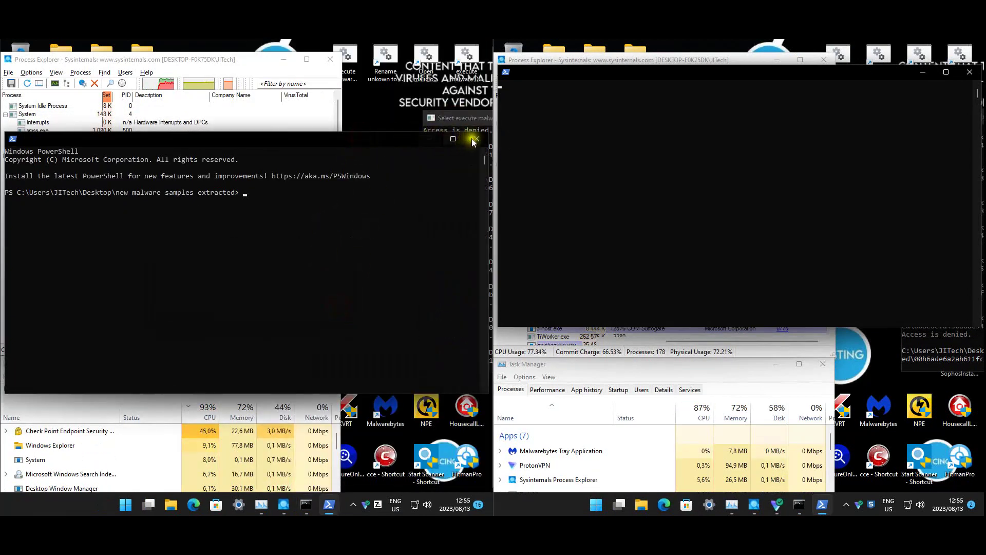
{"action": "left_click", "coordinate": [477, 139]}
- Switch to the G DATA machine, run its execute malware shortcut and move the console beside Process Explorer
{"action": "mouse_move", "coordinate": [240, 533]}
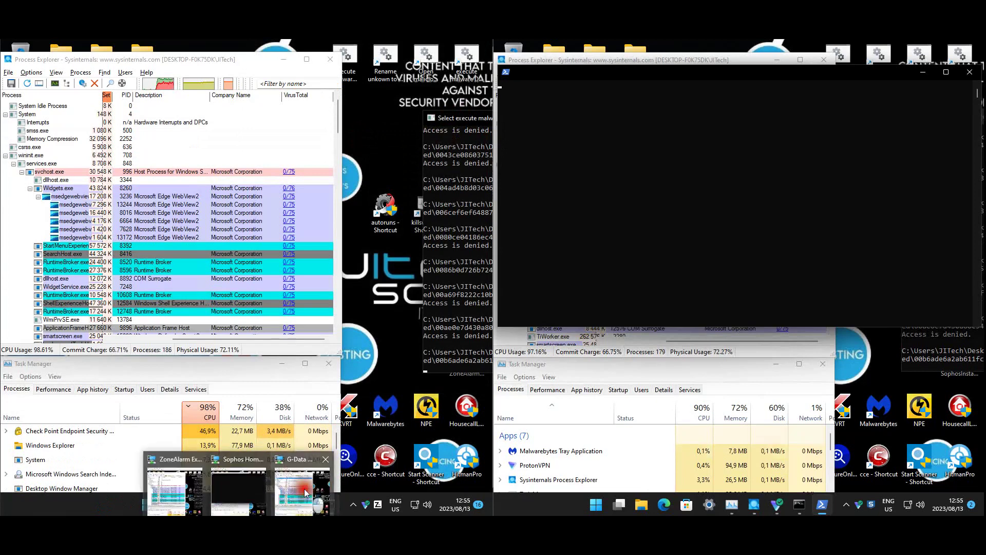
{"action": "left_click", "coordinate": [302, 486]}
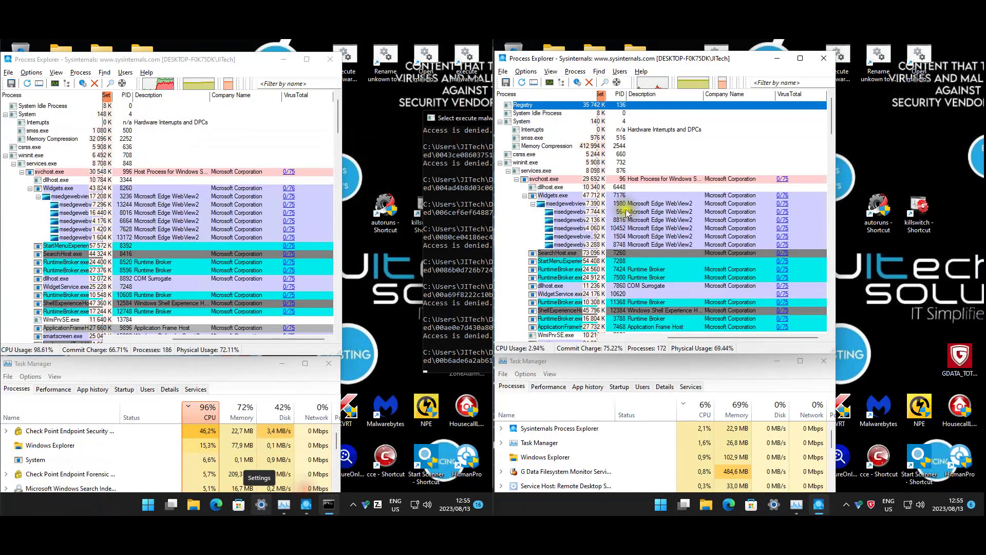
{"action": "double_click", "coordinate": [845, 63]}
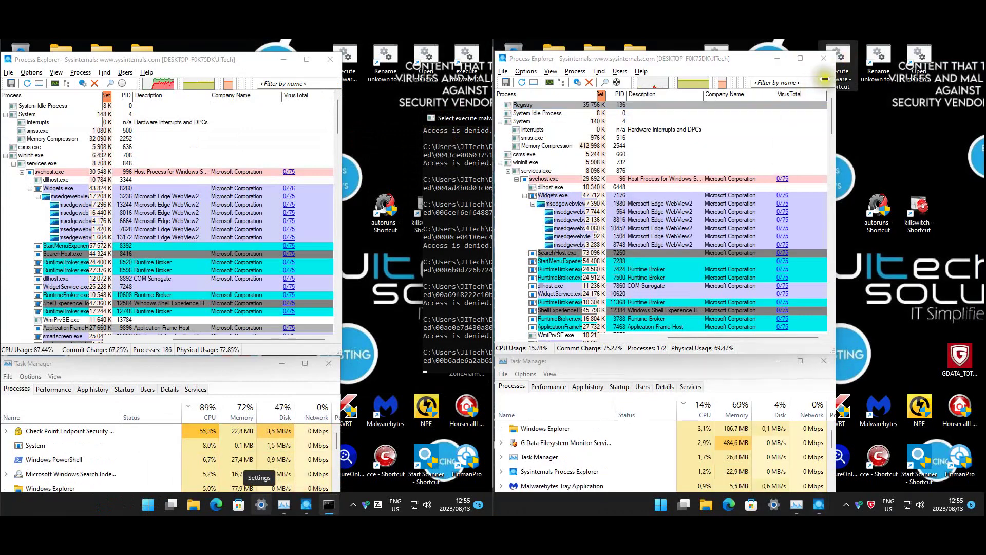
{"action": "left_click_drag", "start_coordinate": [558, 104], "coordinate": [919, 102]}
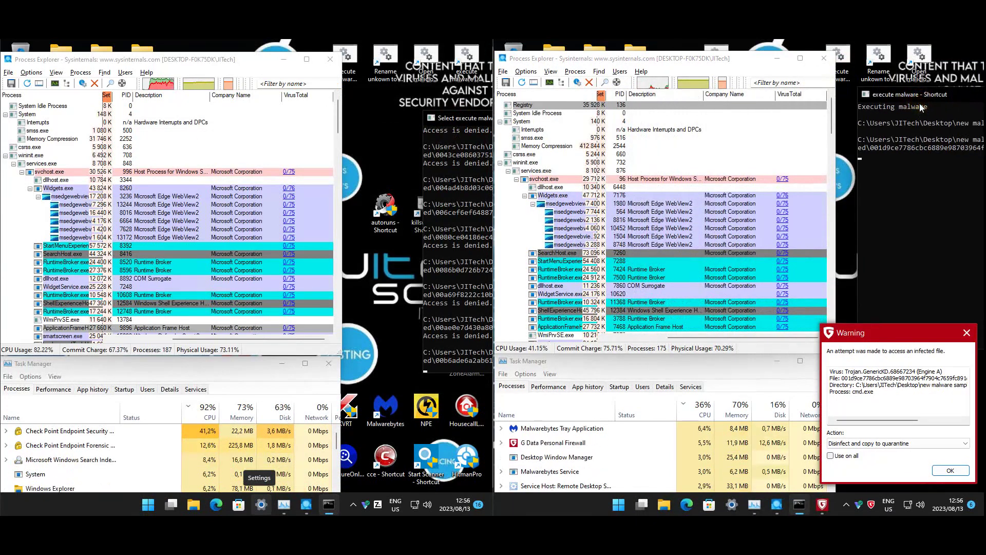
- Set the action in G DATA's infected-file warning to Move to quarantine and apply it
{"action": "left_click", "coordinate": [893, 419]}
{"action": "left_click_drag", "start_coordinate": [884, 422], "coordinate": [850, 430]}
{"action": "left_click", "coordinate": [856, 443]}
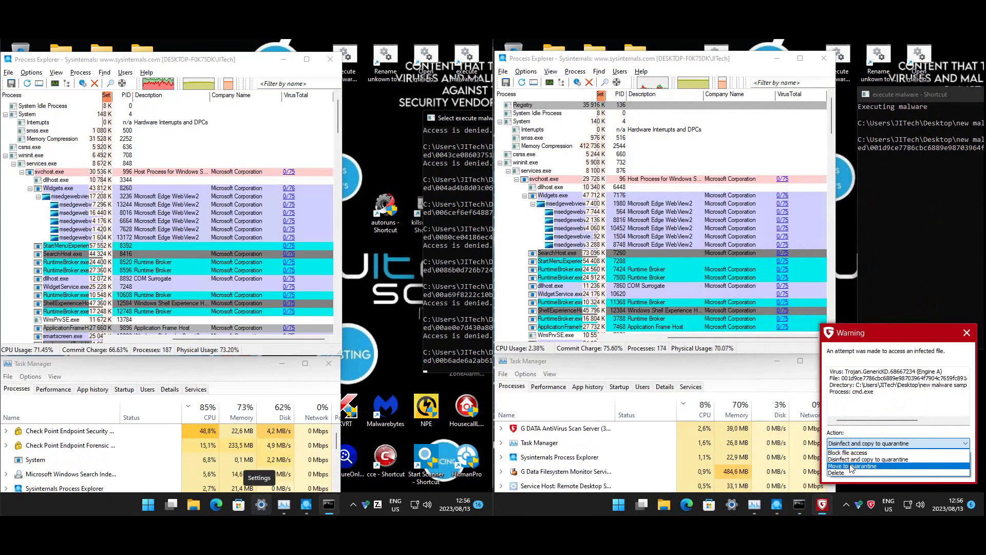
{"action": "left_click", "coordinate": [853, 466]}
{"action": "left_click", "coordinate": [940, 471]}
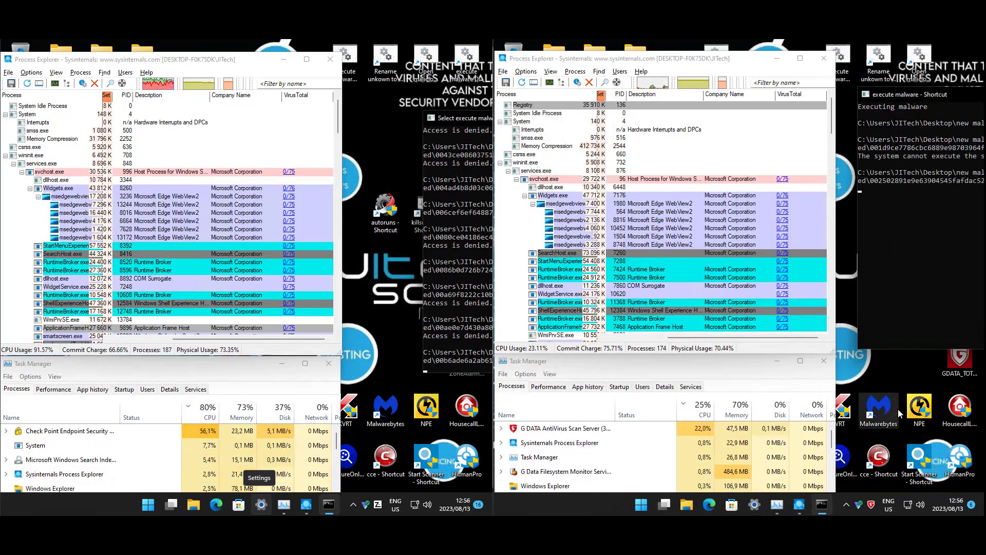
- Dismiss ZoneAlarm's Virus Attack Blocked alert and check the running processes on the G DATA machine
{"action": "left_click", "coordinate": [411, 134]}
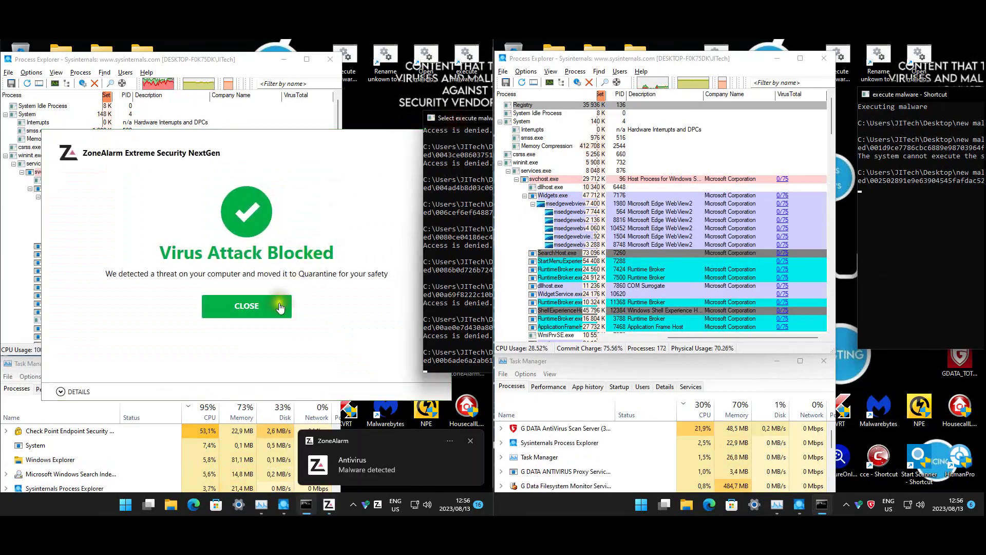
{"action": "left_click", "coordinate": [280, 307]}
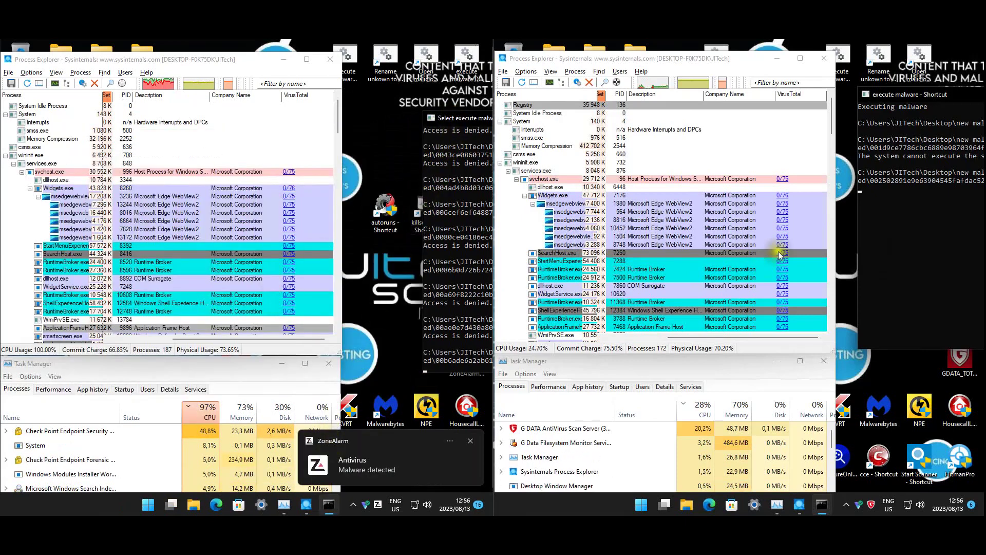
{"action": "scroll", "coordinate": [918, 148], "scroll_direction": "down", "scroll_amount": 2}
{"action": "scroll", "coordinate": [919, 149], "scroll_direction": "up", "scroll_amount": 2}
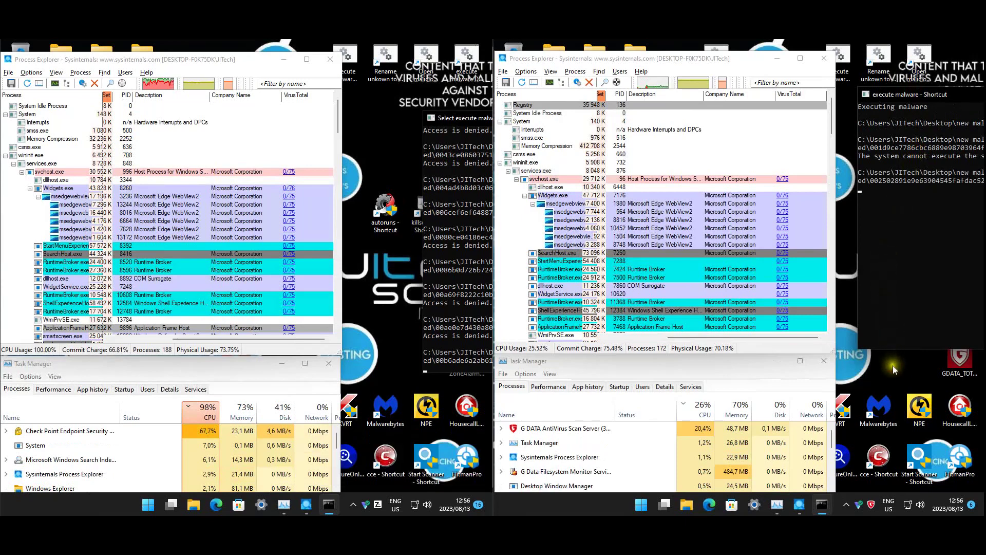
- Try to close the stuck execute malware console on the G DATA machine, rerun the shortcut and move the new console beside Process Explorer
{"action": "right_click", "coordinate": [912, 95]}
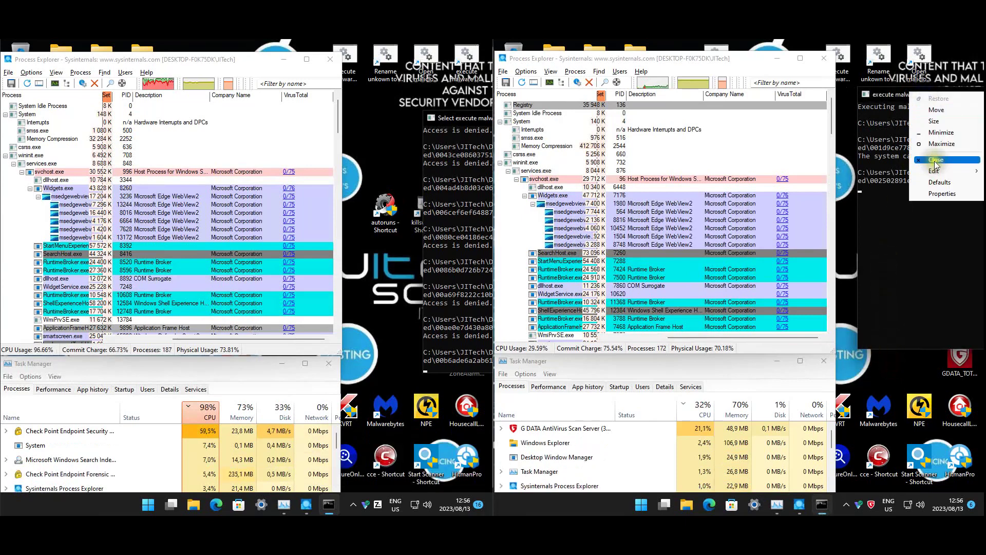
{"action": "left_click", "coordinate": [935, 161]}
{"action": "right_click", "coordinate": [891, 97]}
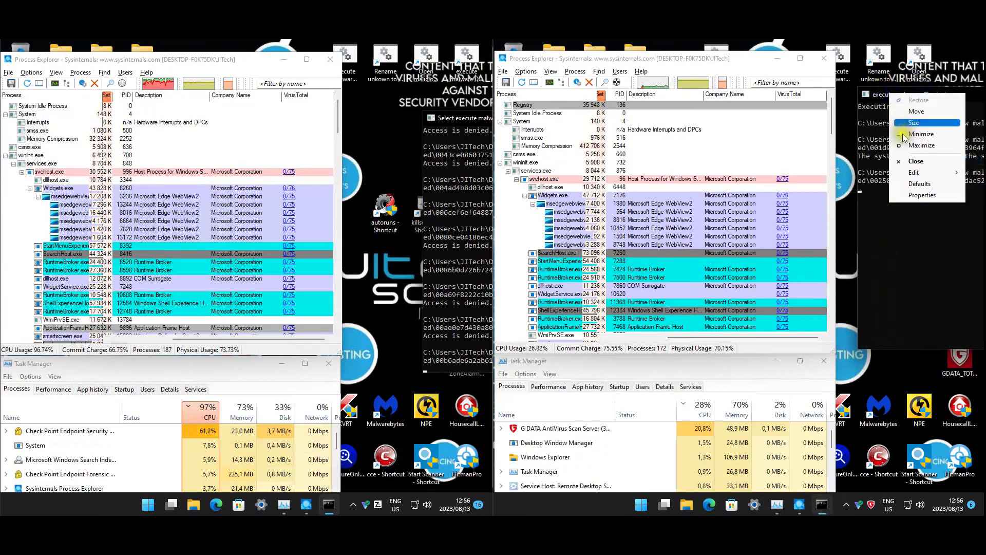
{"action": "left_click", "coordinate": [904, 164]}
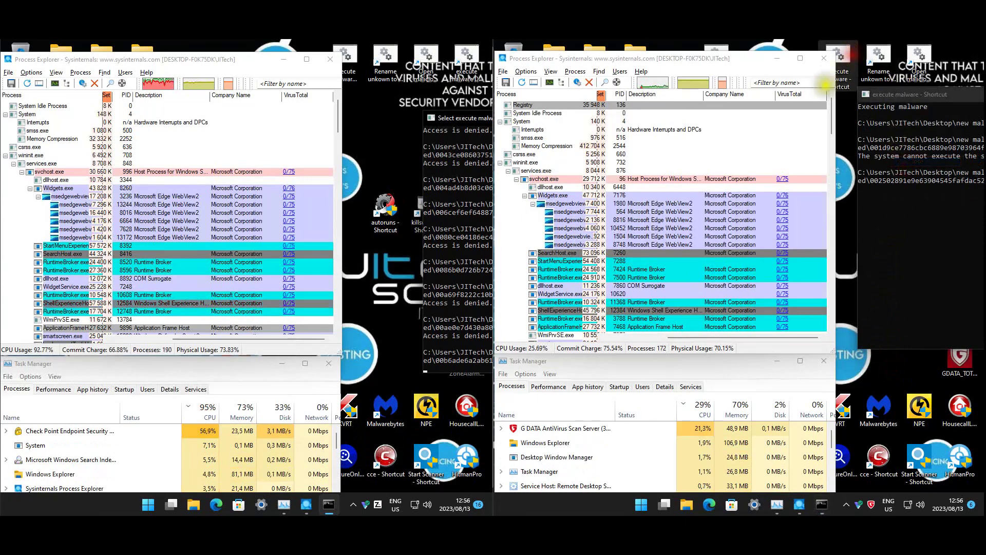
{"action": "left_click_drag", "start_coordinate": [521, 114], "coordinate": [903, 125]}
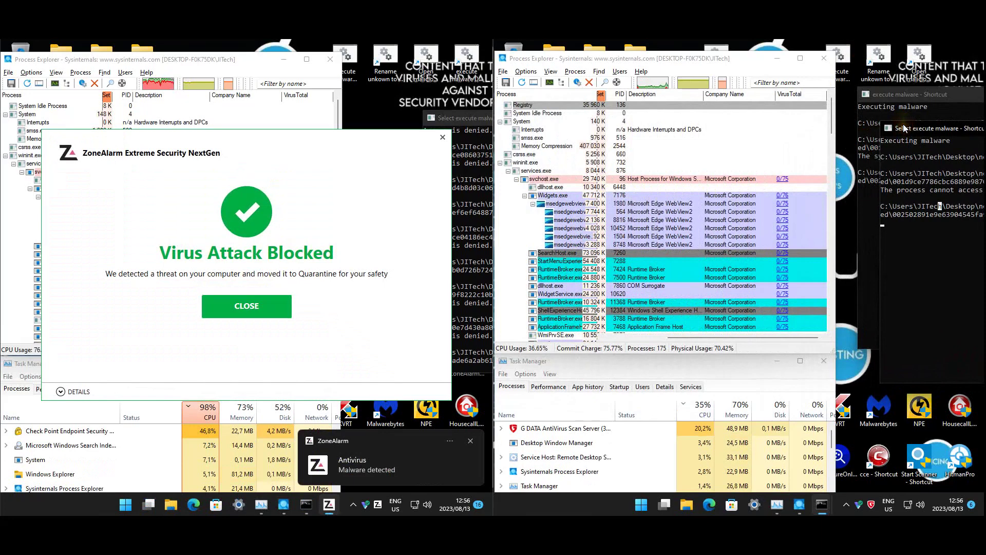
{"action": "key", "text": "Escape"}
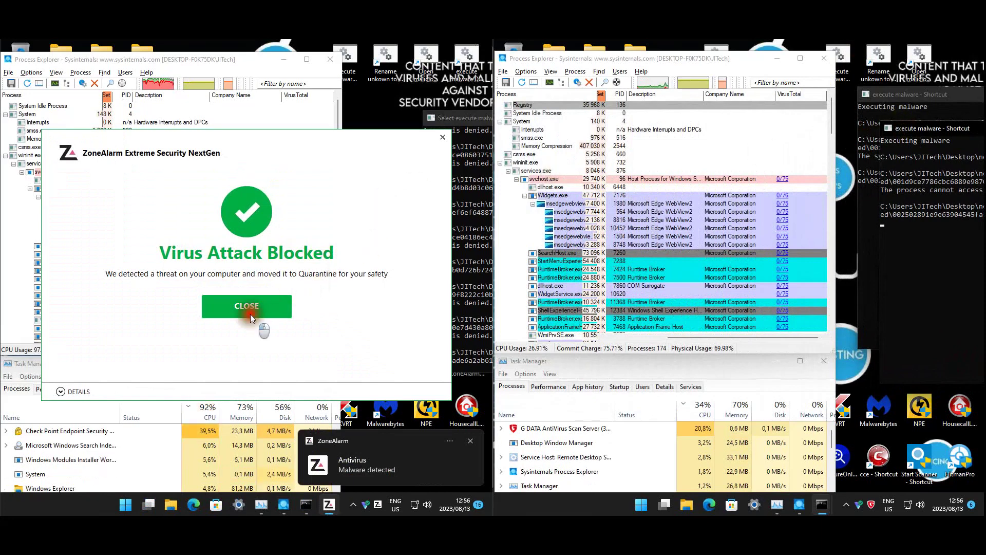
- Dismiss ZoneAlarm's Virus Attack Blocked alert and check the ends of the process lists on the ZoneAlarm and G DATA machines
{"action": "left_click", "coordinate": [250, 308]}
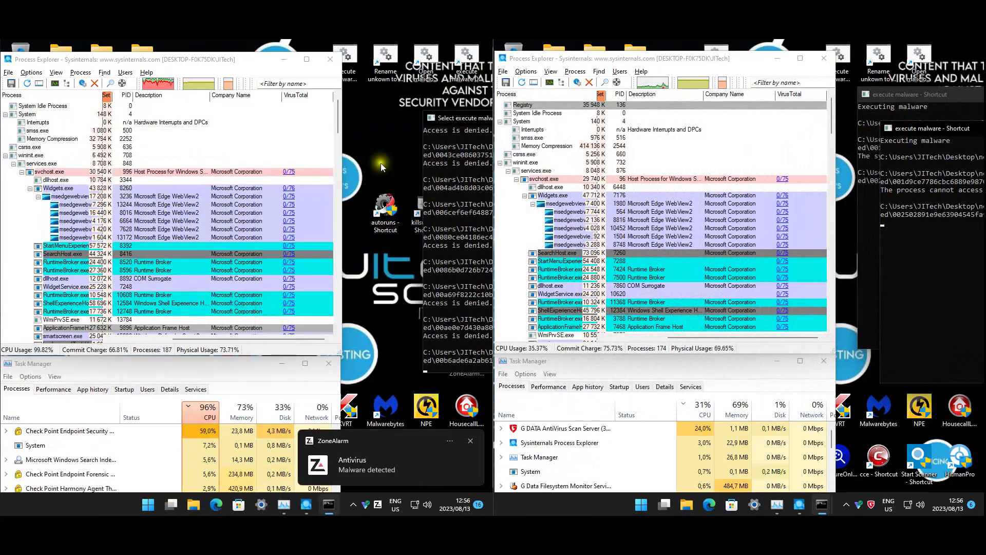
{"action": "left_click", "coordinate": [337, 120]}
{"action": "left_click_drag", "start_coordinate": [338, 120], "coordinate": [338, 309]}
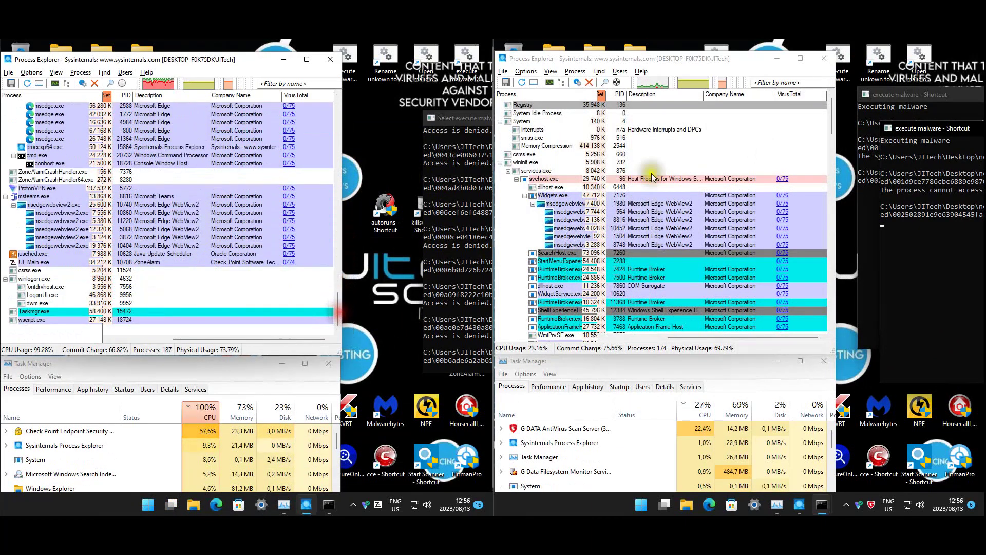
{"action": "left_click", "coordinate": [833, 123]}
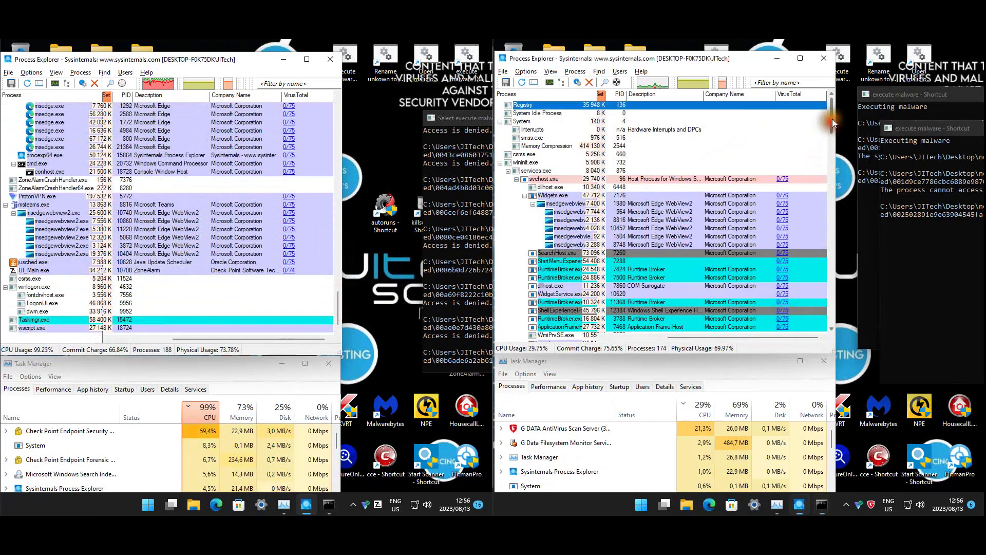
{"action": "left_click_drag", "start_coordinate": [833, 123], "coordinate": [841, 323]}
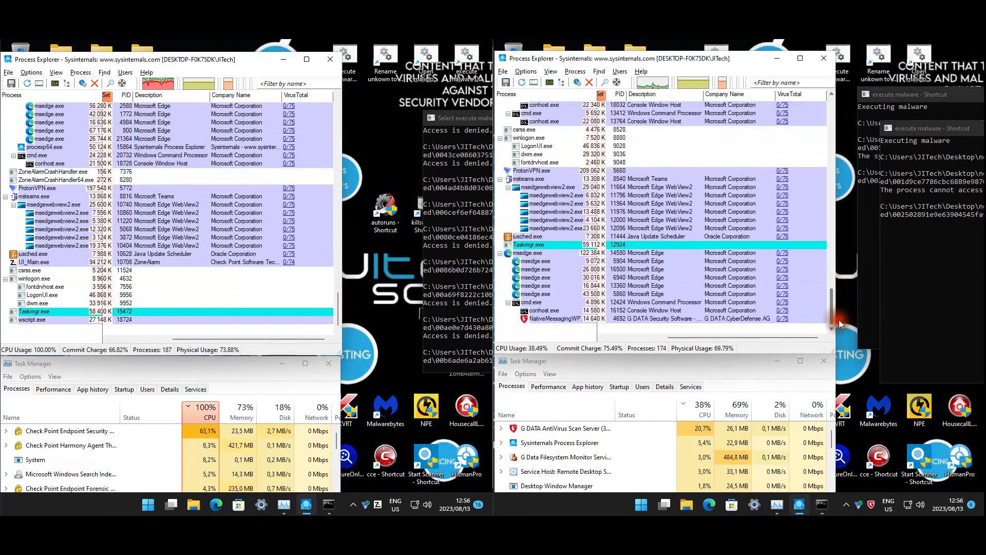
- Switch to the Sophos machine, clear its pending prompt and close the PowerShell window and the file access error
{"action": "mouse_move", "coordinate": [239, 540]}
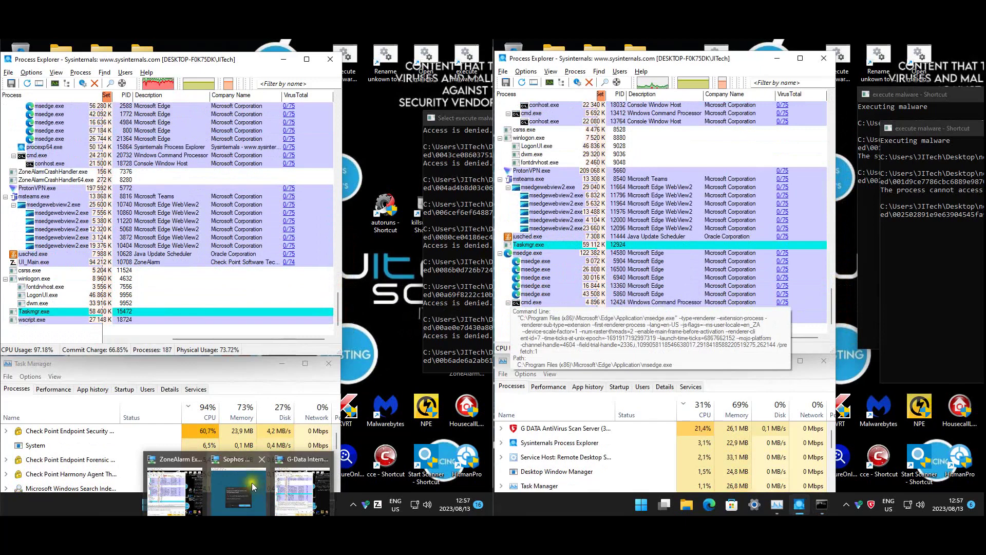
{"action": "left_click", "coordinate": [253, 485]}
{"action": "left_click", "coordinate": [676, 355]}
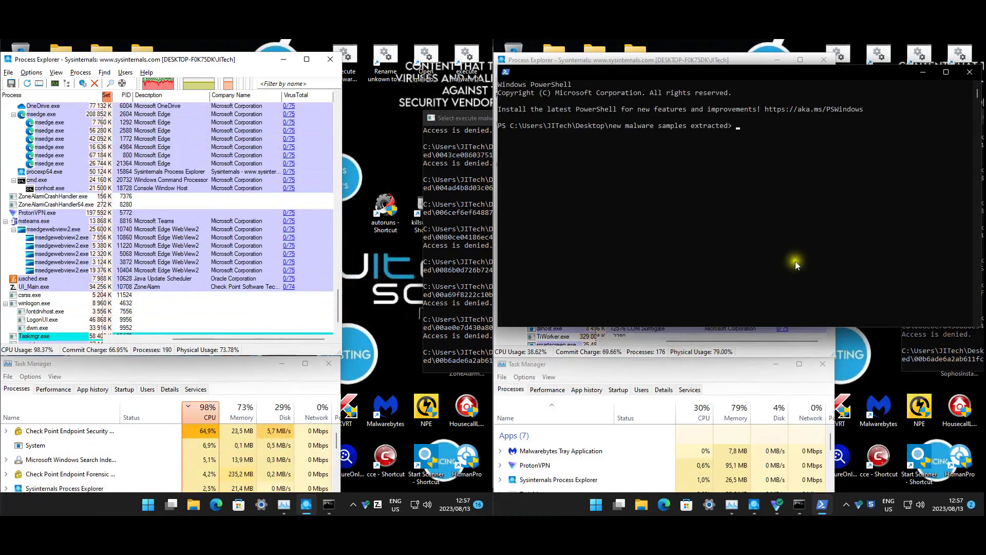
{"action": "left_click", "coordinate": [969, 72]}
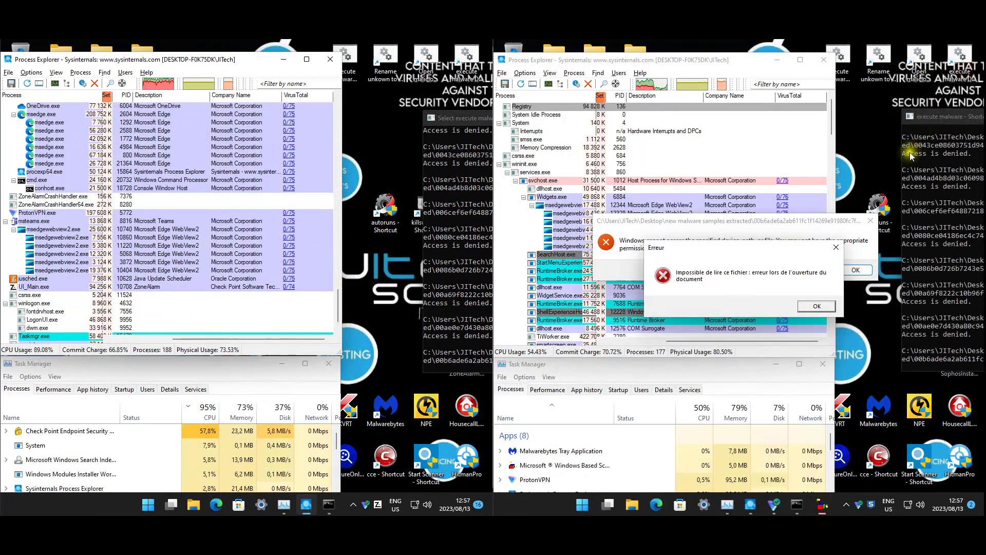
{"action": "left_click", "coordinate": [857, 271]}
- Check the Sophos machine's running processes and VirusTotal ratings, dismissing the ZoneAlarm alert and the blue notice on the Sophos machine
{"action": "left_click_drag", "start_coordinate": [831, 108], "coordinate": [832, 270]}
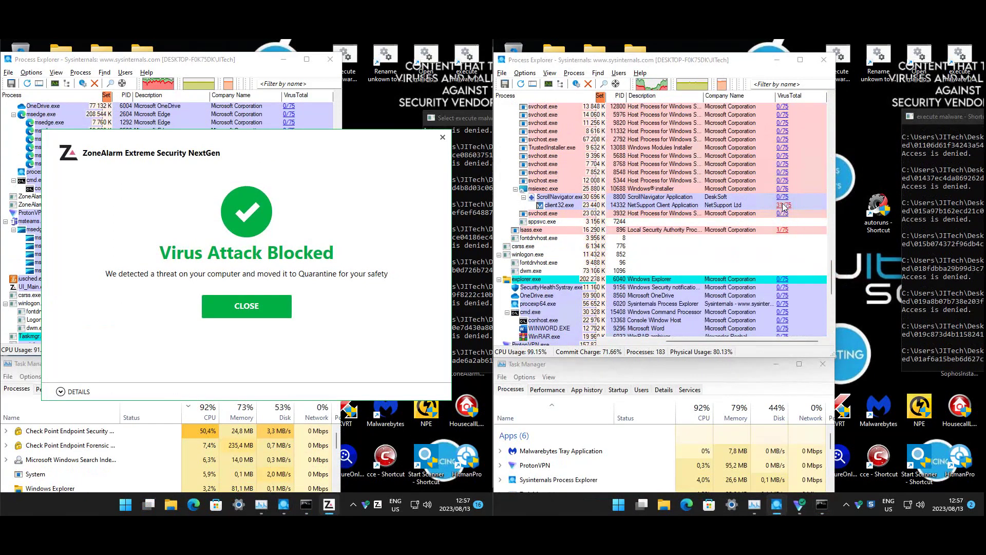
{"action": "scroll", "coordinate": [777, 220], "scroll_direction": "down", "scroll_amount": 7}
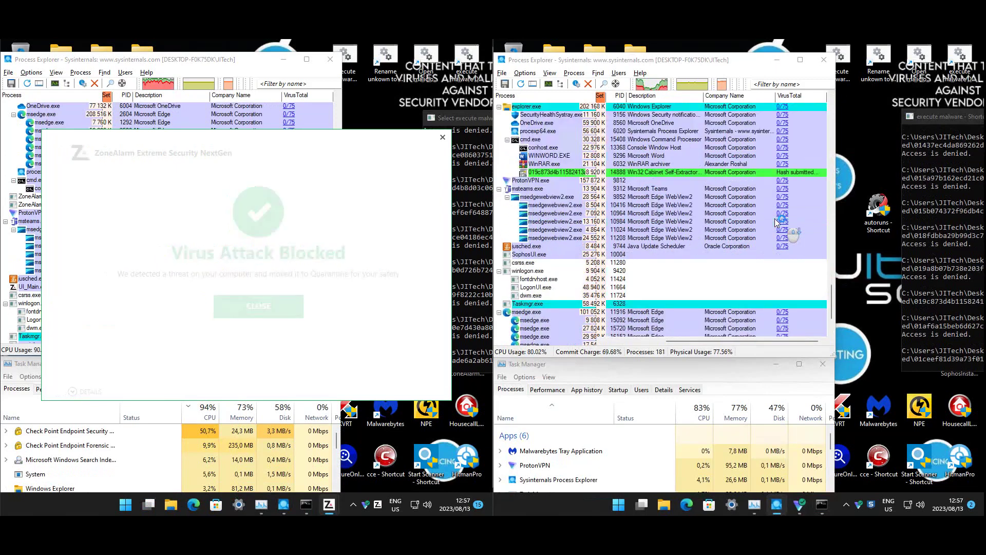
{"action": "left_click", "coordinate": [272, 311]}
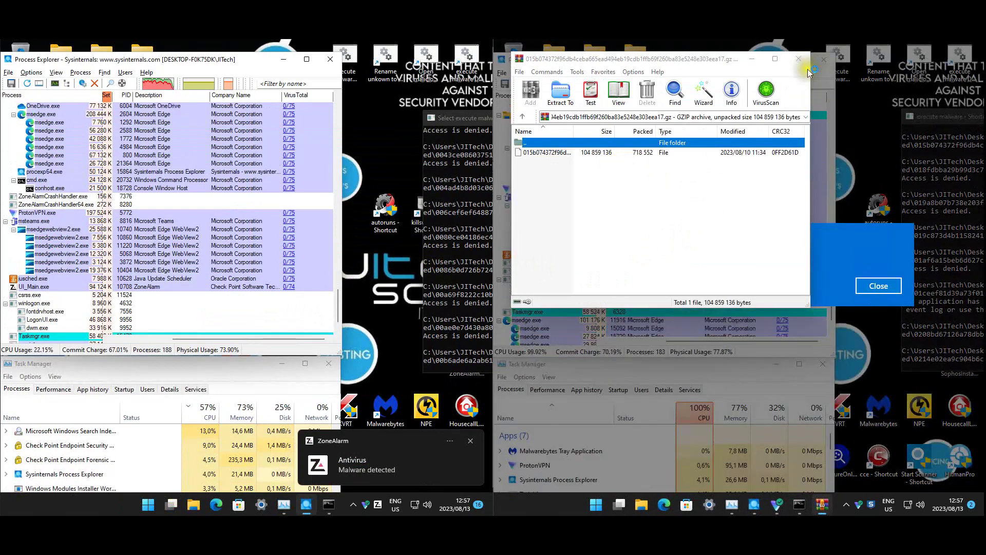
{"action": "left_click", "coordinate": [878, 285]}
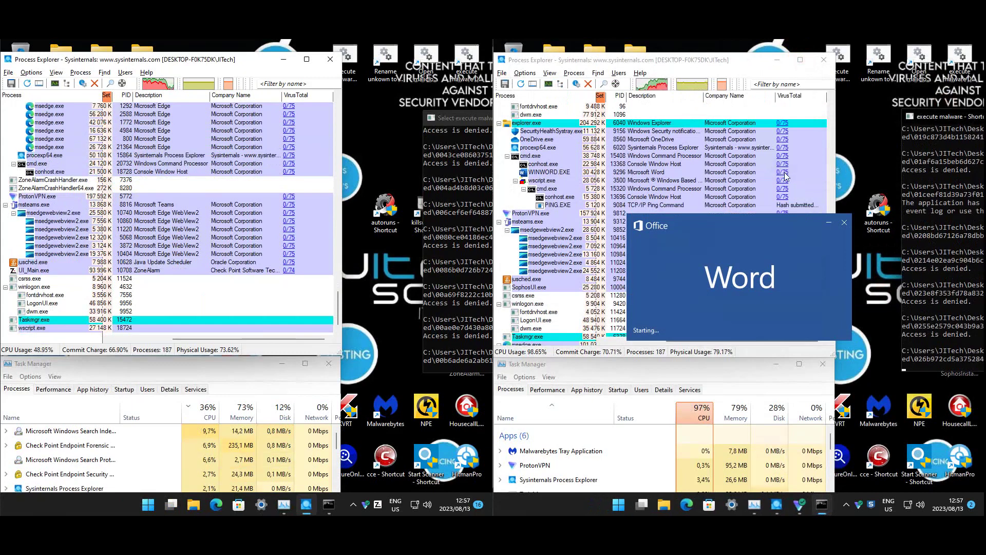
- Bring the ZoneAlarm machine's windows forward, clear the Sophos machine's new prompt and look further down its process list
{"action": "left_click", "coordinate": [216, 78]}
{"action": "left_click", "coordinate": [467, 120]}
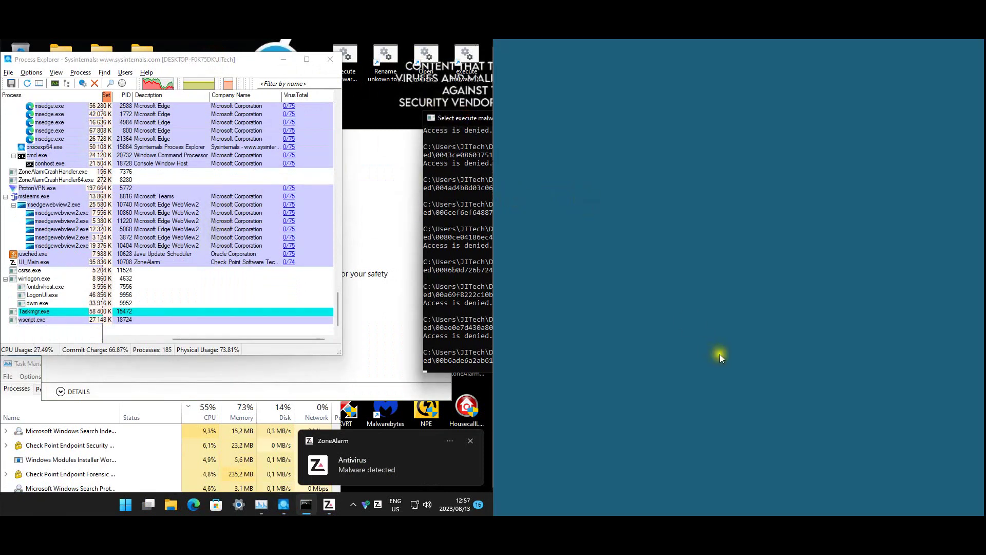
{"action": "left_click", "coordinate": [685, 352]}
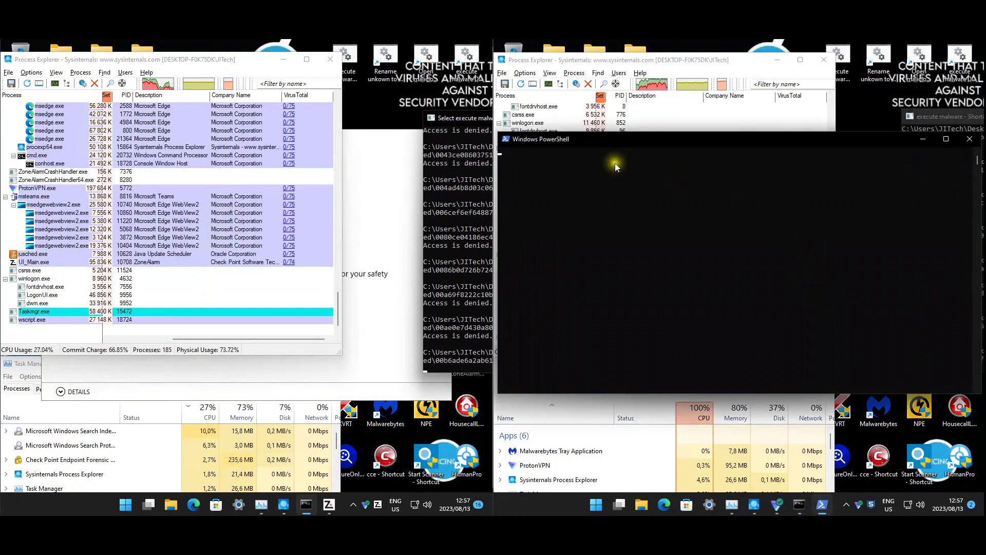
{"action": "left_click", "coordinate": [649, 70]}
{"action": "scroll", "coordinate": [730, 227], "scroll_direction": "down", "scroll_amount": 10}
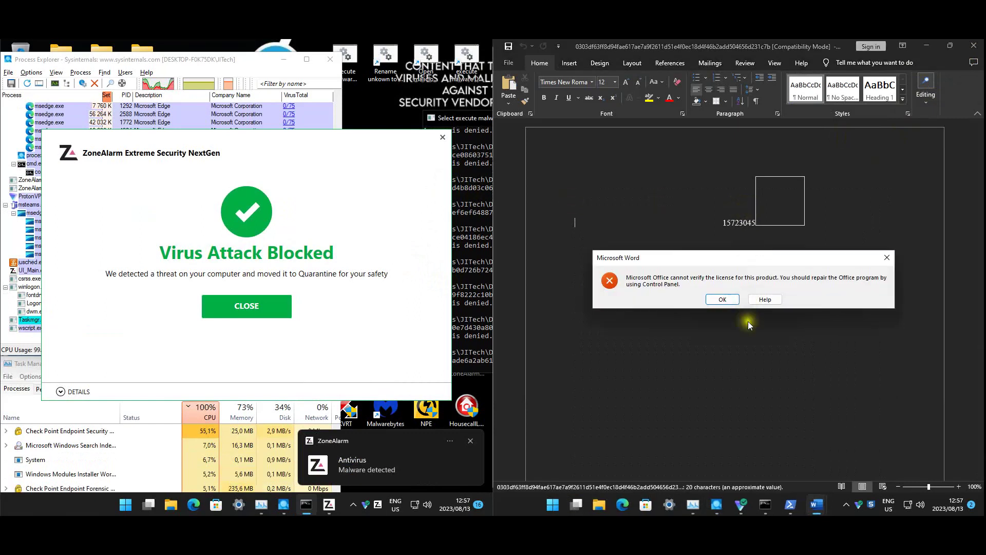
- Dismiss Word's license error on the Sophos machine and close the opened sample document
{"action": "left_click", "coordinate": [721, 299]}
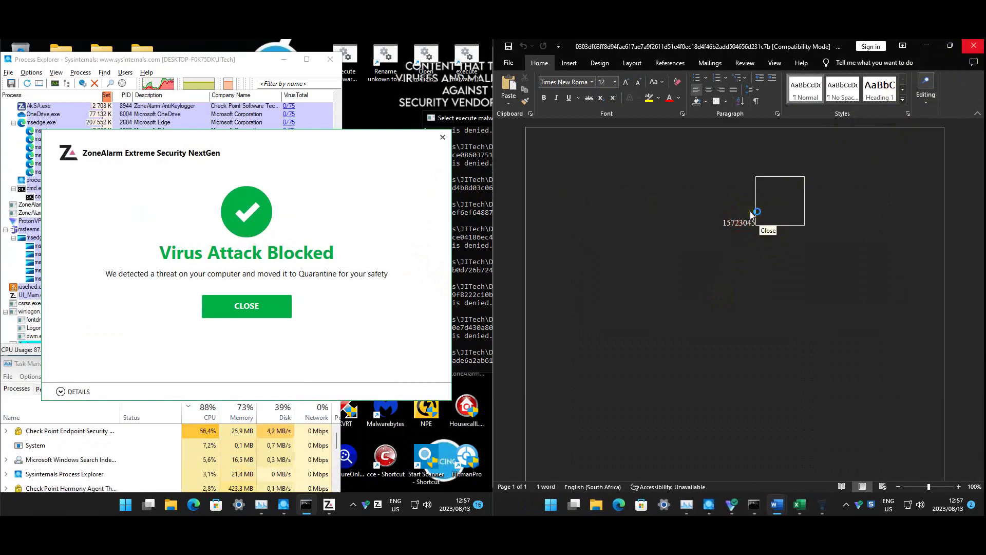
{"action": "left_click", "coordinate": [744, 300]}
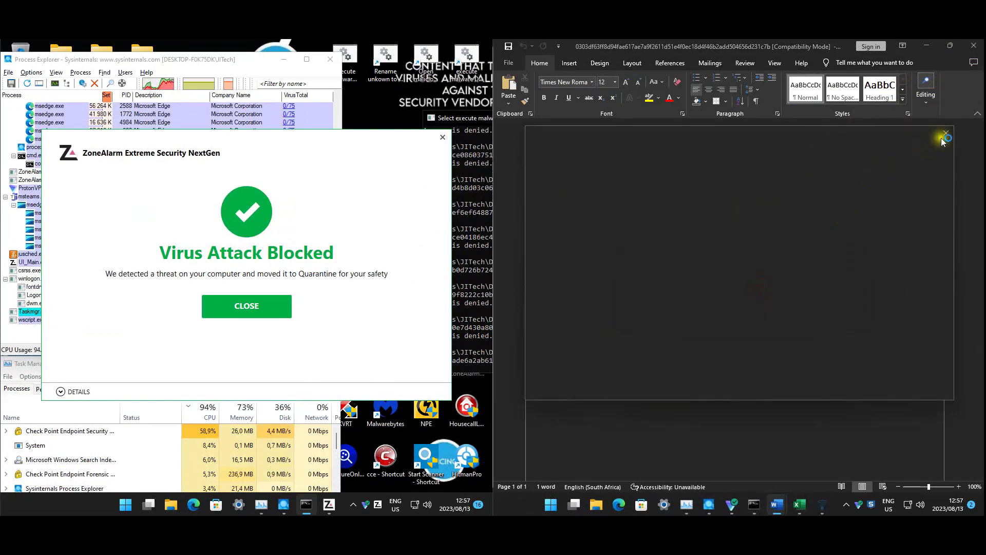
{"action": "left_click", "coordinate": [944, 134]}
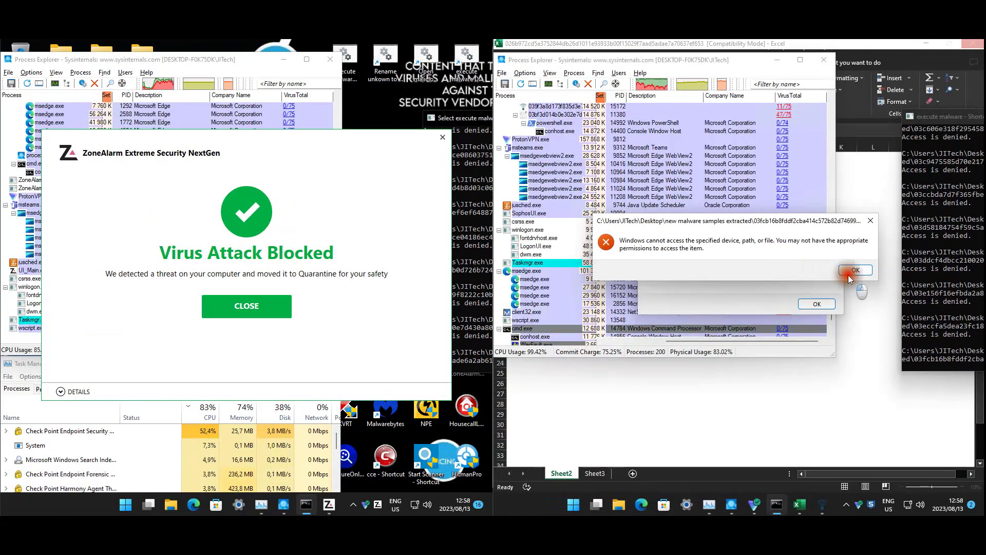
- Dismiss the file access error and the IronWifi installer warning on the Sophos machine
{"action": "left_click", "coordinate": [850, 271]}
{"action": "left_click", "coordinate": [819, 317]}
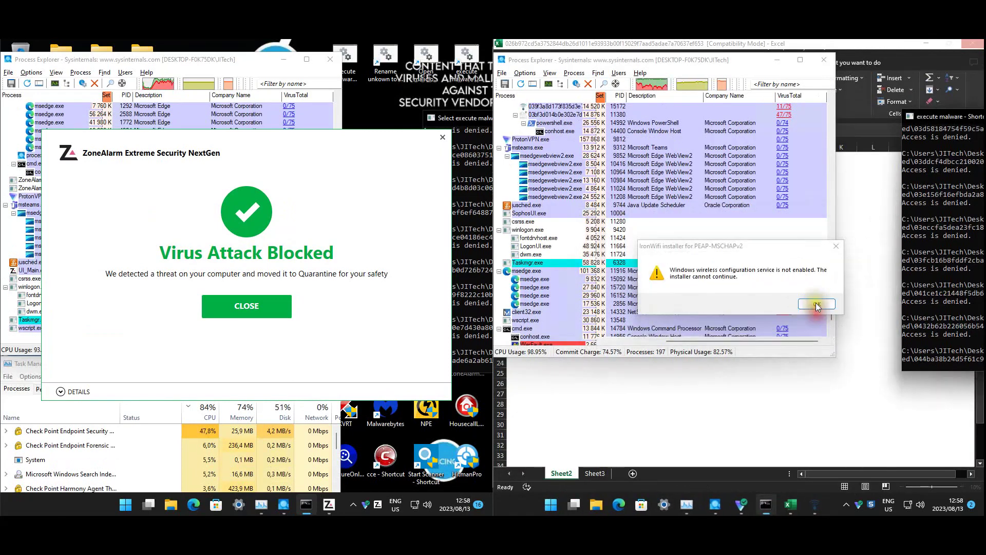
{"action": "left_click", "coordinate": [818, 303]}
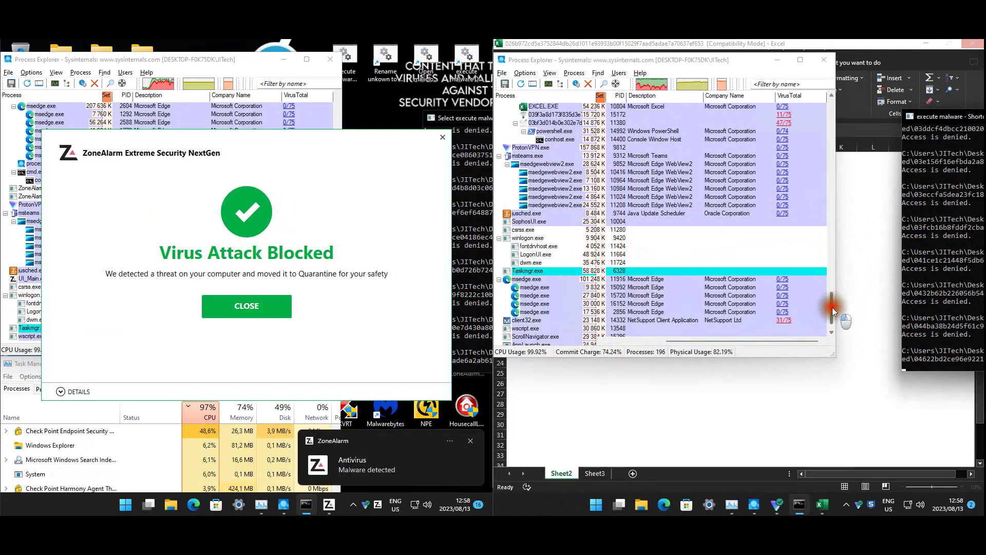
- Check the remaining processes in Process Explorer on the ZoneAlarm and Sophos machines
{"action": "left_click", "coordinate": [251, 65]}
{"action": "scroll", "coordinate": [268, 244], "scroll_direction": "down", "scroll_amount": 2}
{"action": "scroll", "coordinate": [267, 247], "scroll_direction": "down", "scroll_amount": 1}
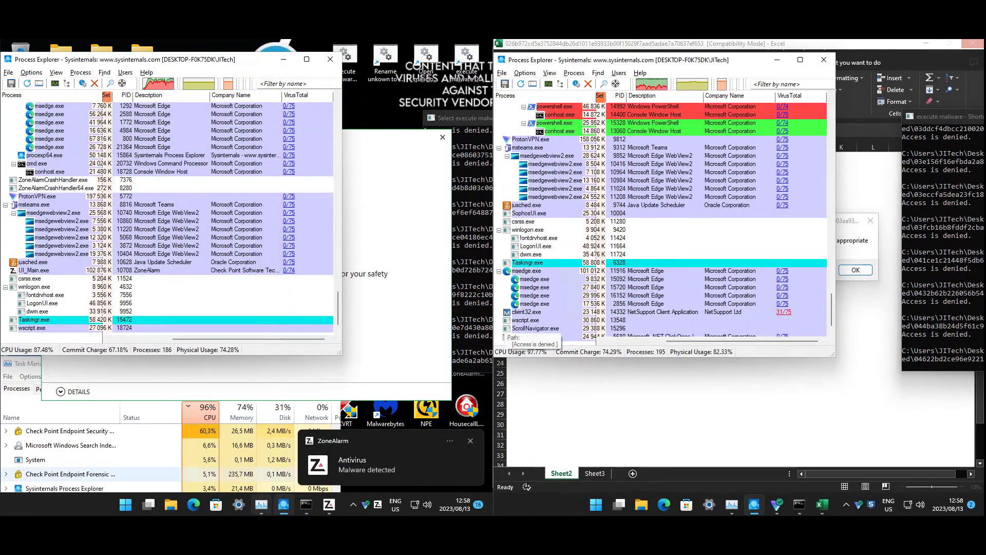
- Switch to the G DATA machine and bring its newer execute malware console forward
{"action": "mouse_move", "coordinate": [244, 529]}
{"action": "left_click", "coordinate": [303, 492]}
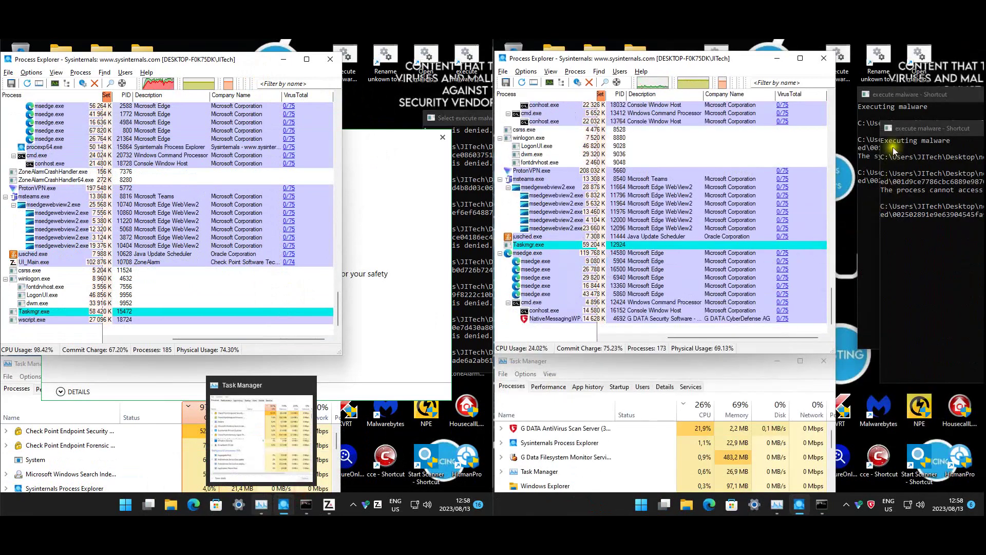
{"action": "left_click_drag", "start_coordinate": [901, 105], "coordinate": [871, 133]}
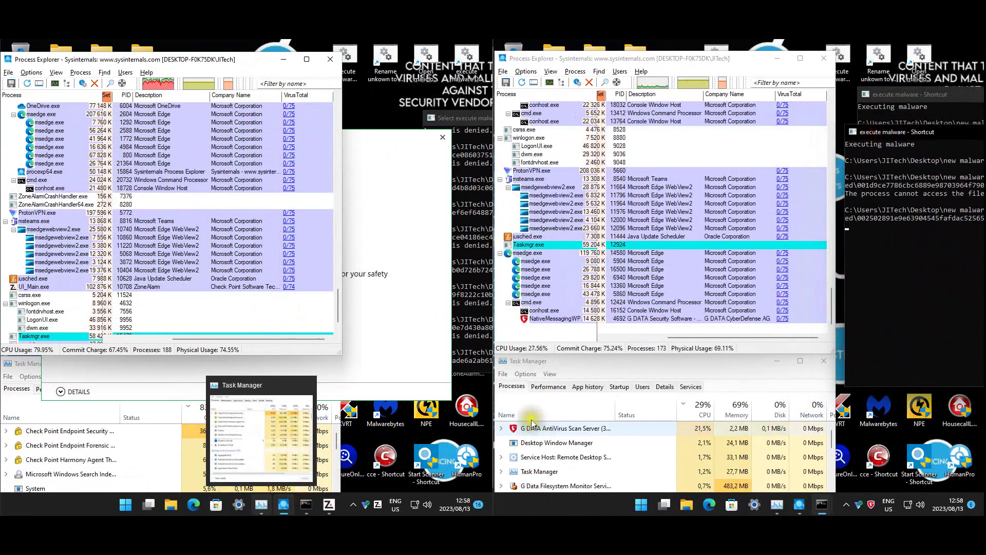
- End both Windows Command Processor tasks on the G DATA machine and rerun the execute malware shortcut, placing its console beside Process Explorer
{"action": "left_click", "coordinate": [544, 406]}
{"action": "scroll", "coordinate": [553, 441], "scroll_direction": "down", "scroll_amount": 2}
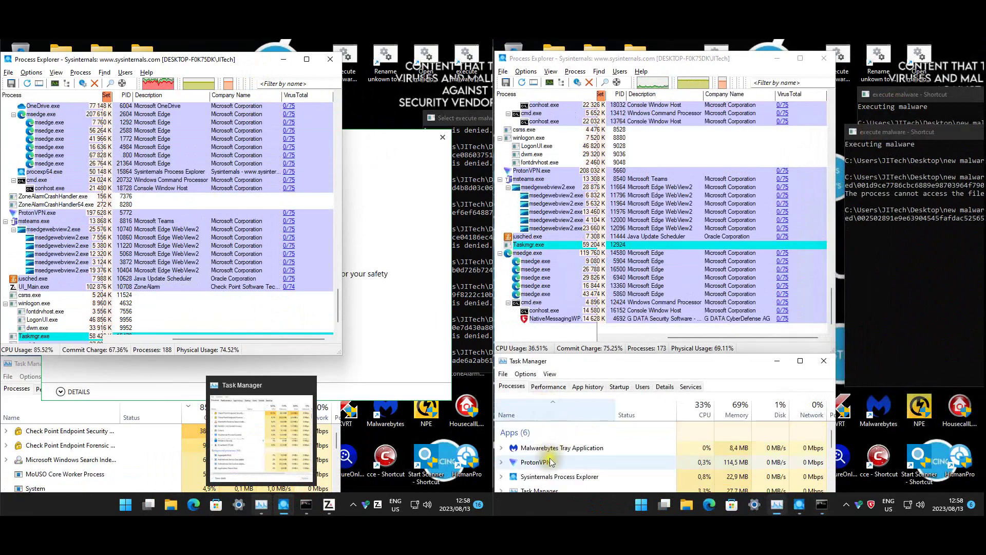
{"action": "right_click", "coordinate": [565, 444]}
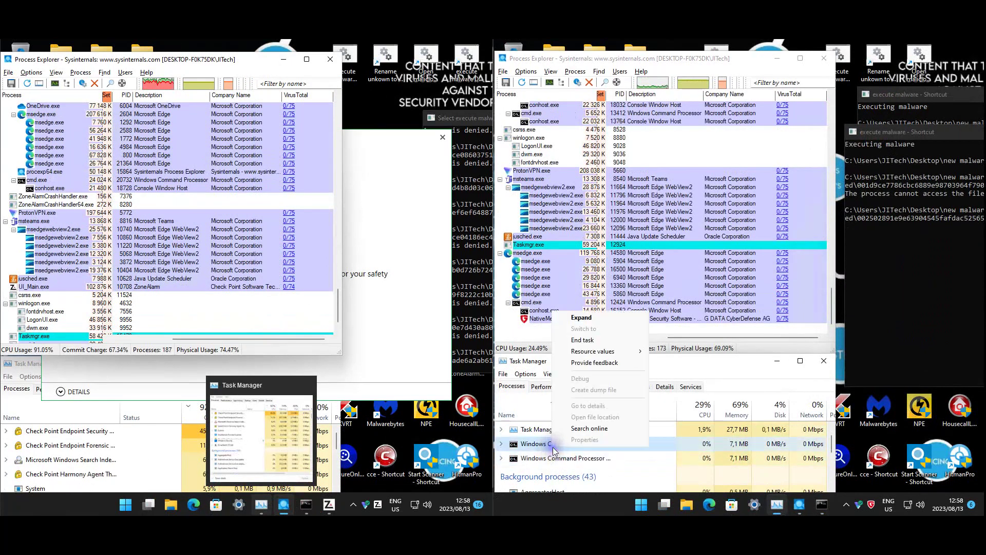
{"action": "left_click", "coordinate": [585, 340]}
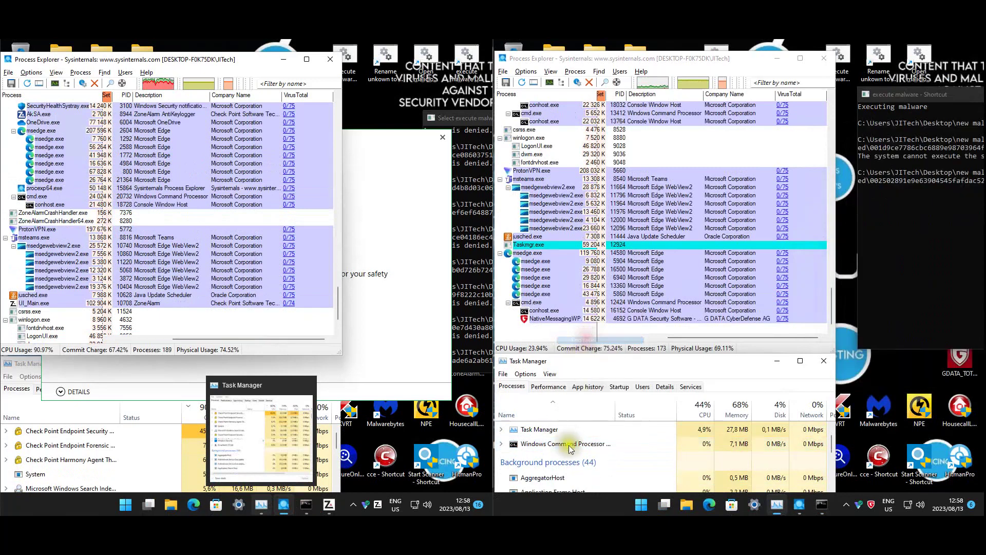
{"action": "right_click", "coordinate": [559, 446]}
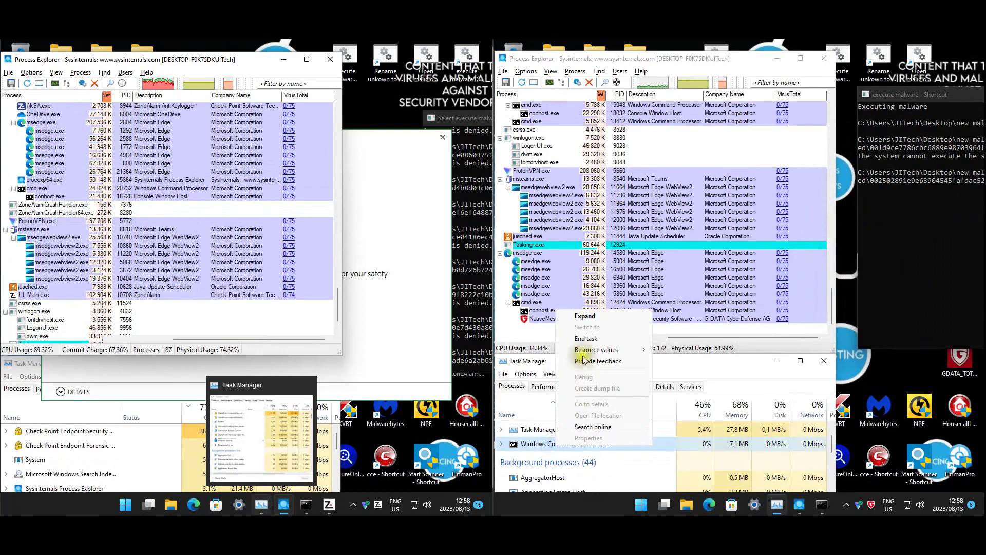
{"action": "left_click", "coordinate": [586, 340]}
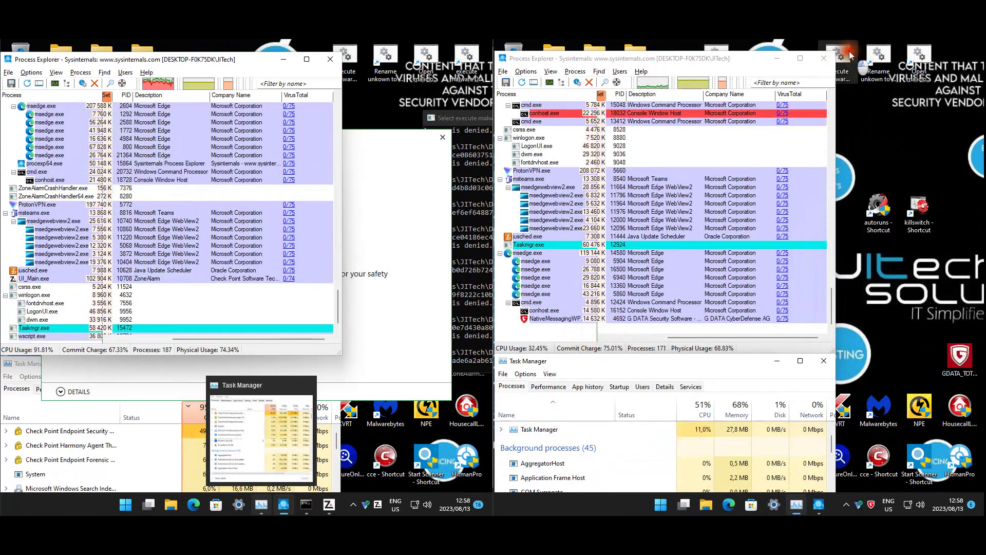
{"action": "left_click_drag", "start_coordinate": [555, 124], "coordinate": [941, 104]}
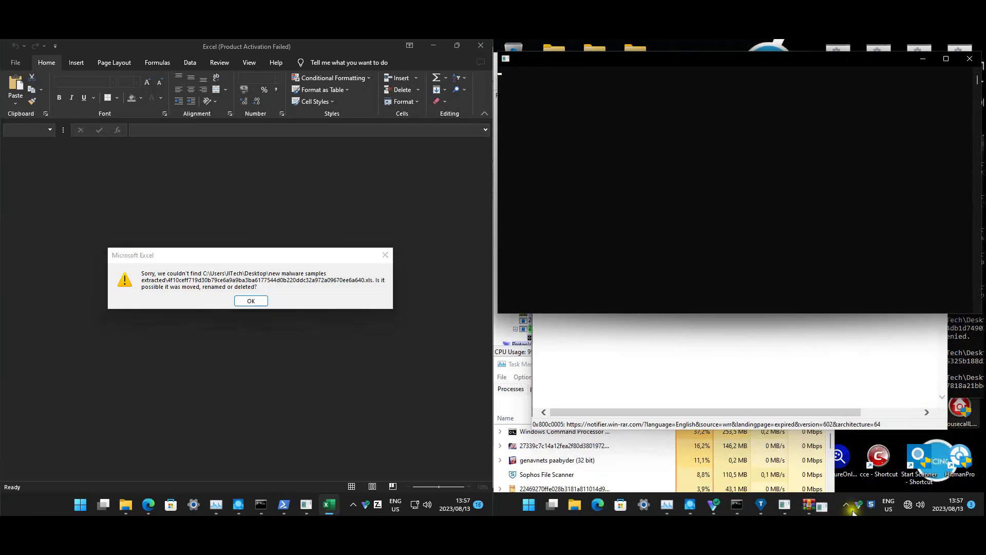
- Close the blank console window and the Can't reach this page window on the Sophos machine
{"action": "left_click", "coordinate": [969, 59]}
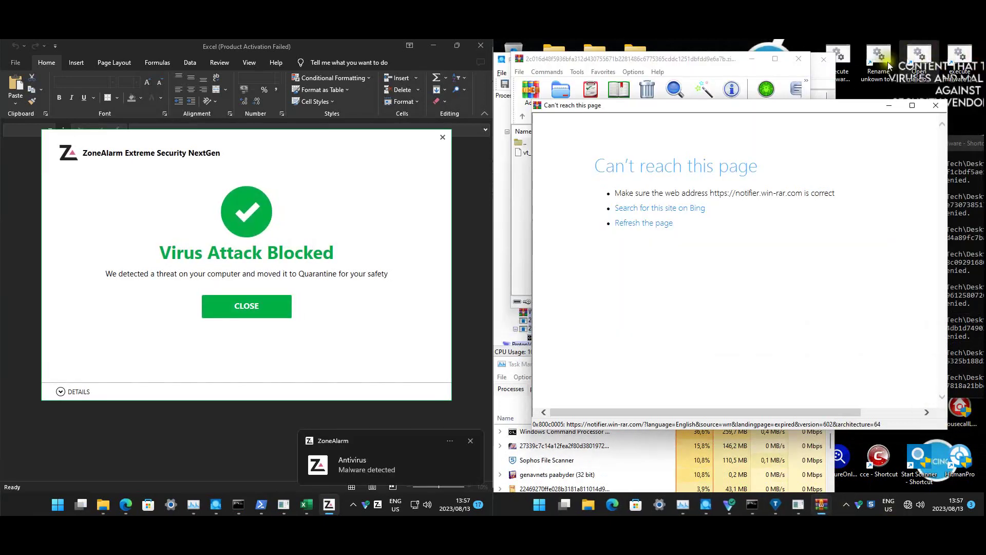
{"action": "left_click", "coordinate": [934, 107]}
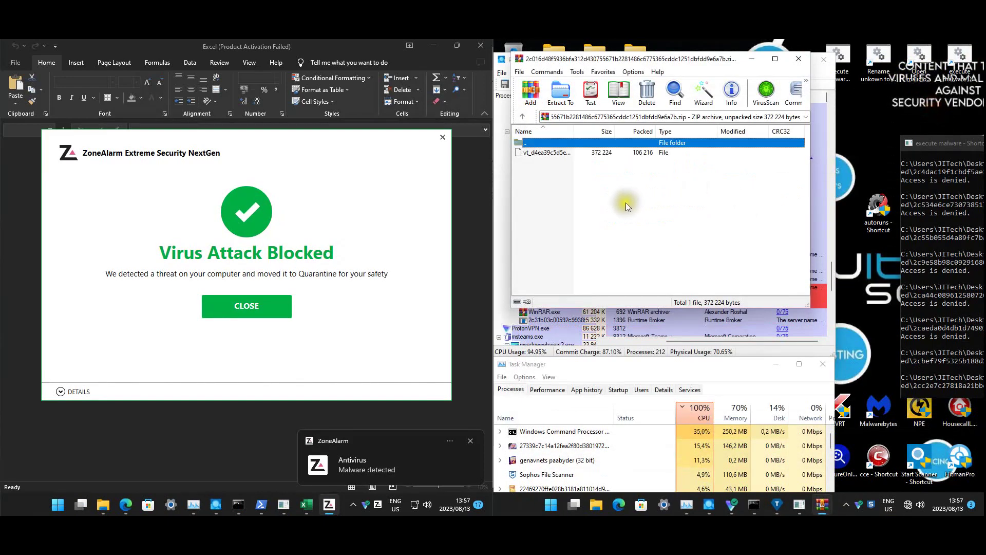
- Close the WinRAR archive window on the Sophos machine and examine the running processes and their VirusTotal ratings in Process Explorer
{"action": "left_click", "coordinate": [798, 59]}
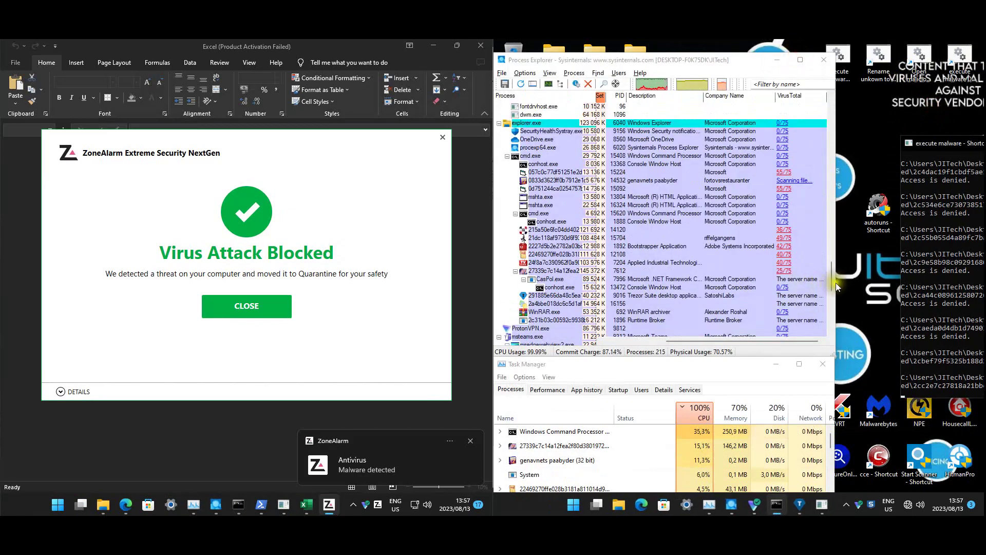
{"action": "left_click_drag", "start_coordinate": [831, 287], "coordinate": [833, 329]}
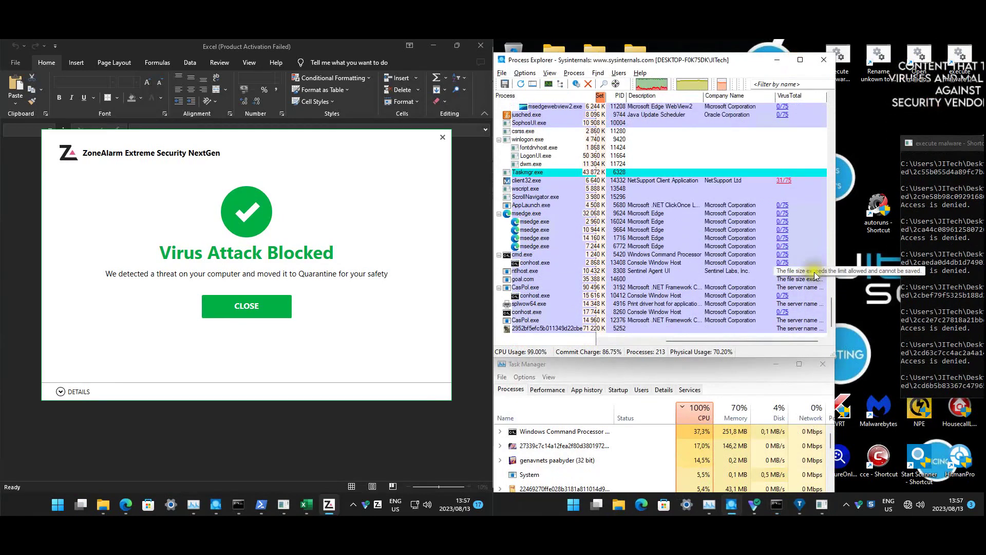
{"action": "scroll", "coordinate": [563, 313], "scroll_direction": "up", "scroll_amount": 2}
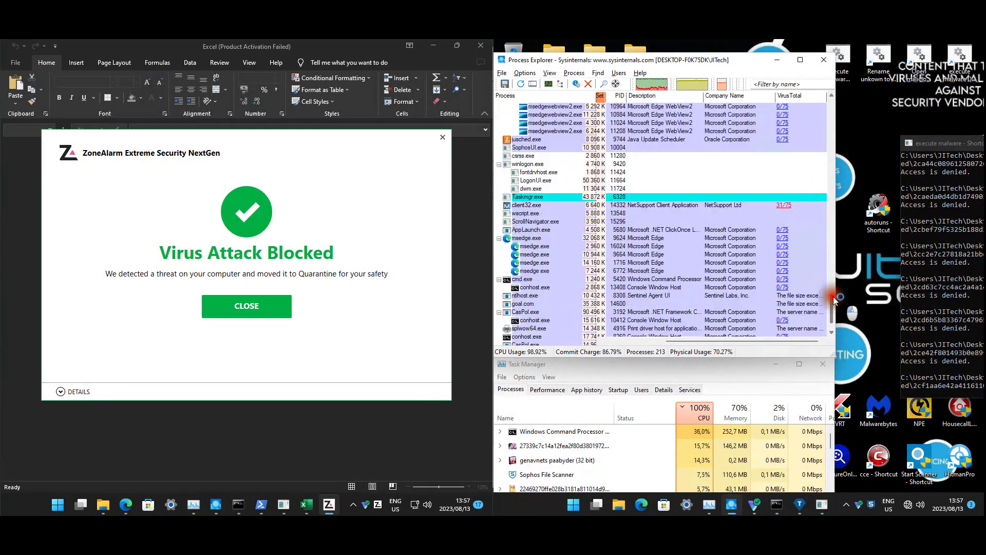
{"action": "scroll", "coordinate": [544, 321], "scroll_direction": "down", "scroll_amount": 2}
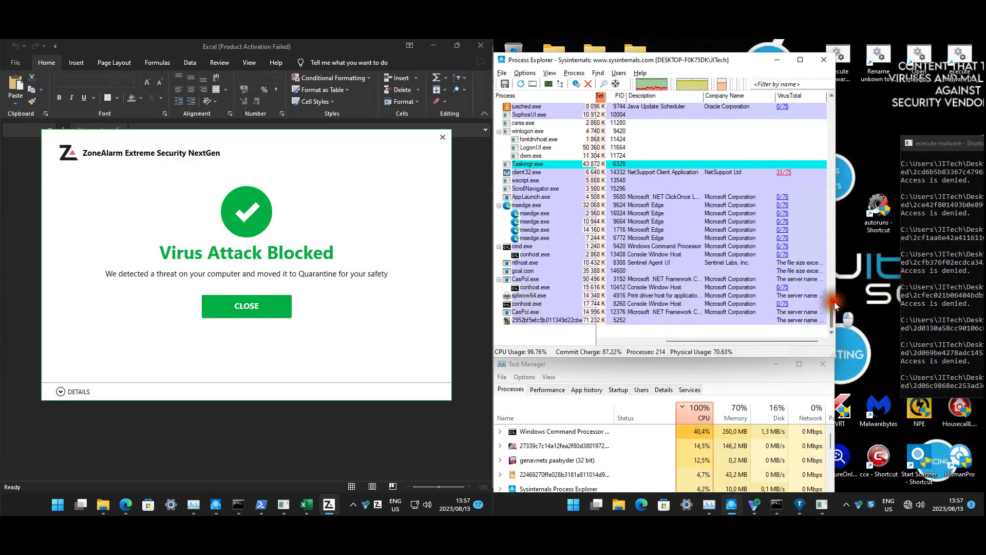
{"action": "scroll", "coordinate": [834, 300], "scroll_direction": "up", "scroll_amount": 4}
{"action": "left_click_drag", "start_coordinate": [834, 301], "coordinate": [839, 219]}
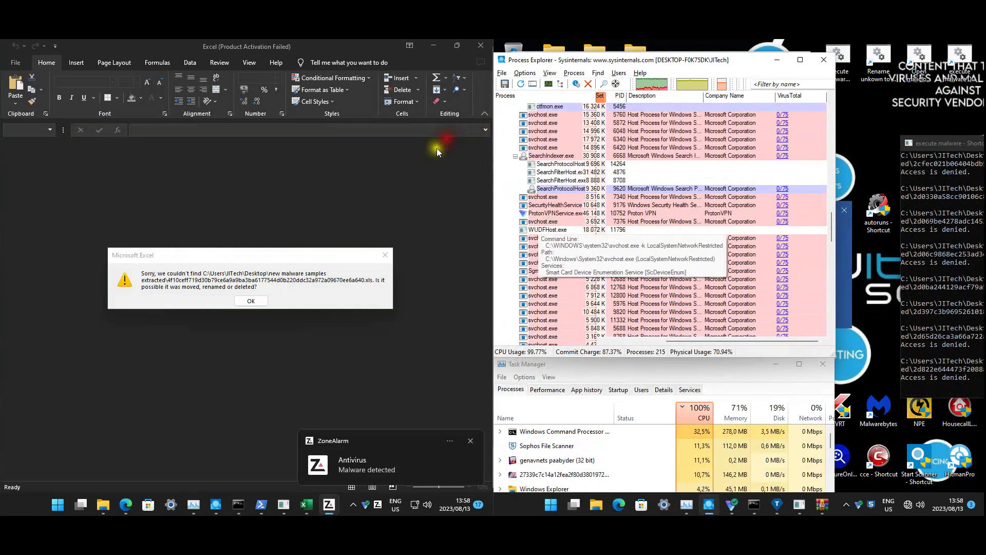
- Dismiss the ZoneAlarm virus alert and Excel's missing file message, and check the ZoneAlarm machine's processes in Process Explorer
{"action": "left_click", "coordinate": [443, 138]}
{"action": "left_click", "coordinate": [258, 300]}
{"action": "left_click", "coordinate": [239, 500]}
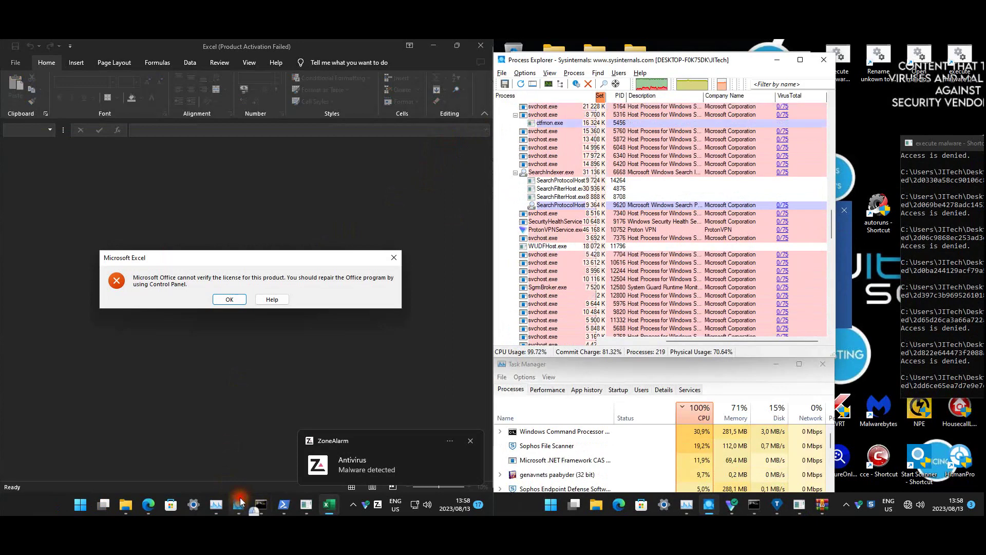
{"action": "left_click_drag", "start_coordinate": [342, 318], "coordinate": [341, 283]}
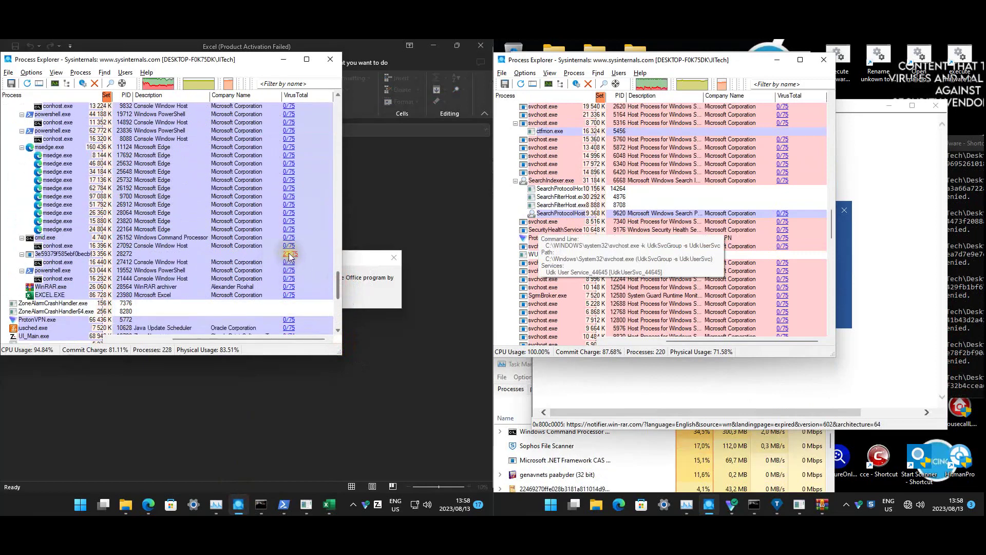
- Close Excel and its leftover message dialogs on the ZoneAlarm machine, and the WinRAR notifier window on the Sophos machine
{"action": "left_click", "coordinate": [377, 285]}
{"action": "left_click", "coordinate": [232, 303]}
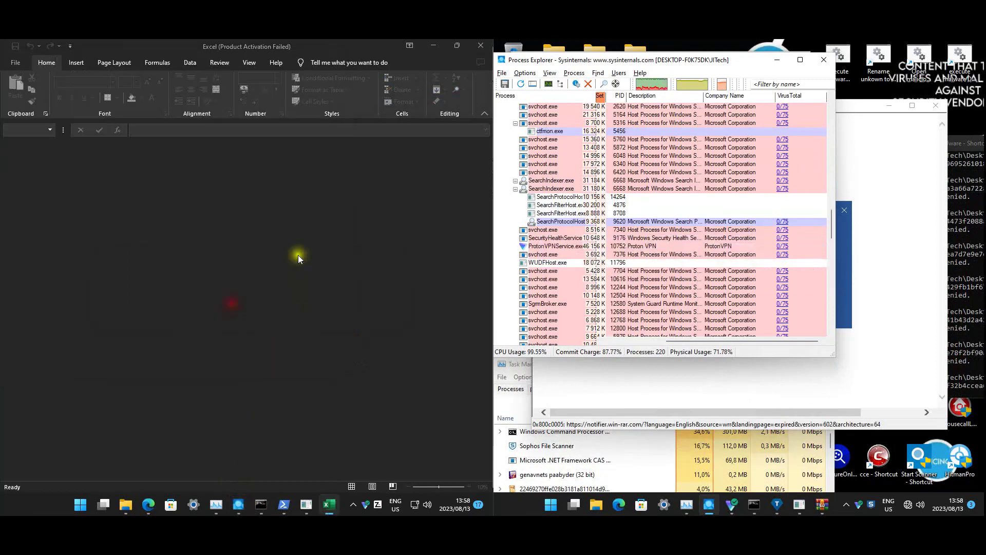
{"action": "left_click", "coordinate": [478, 48]}
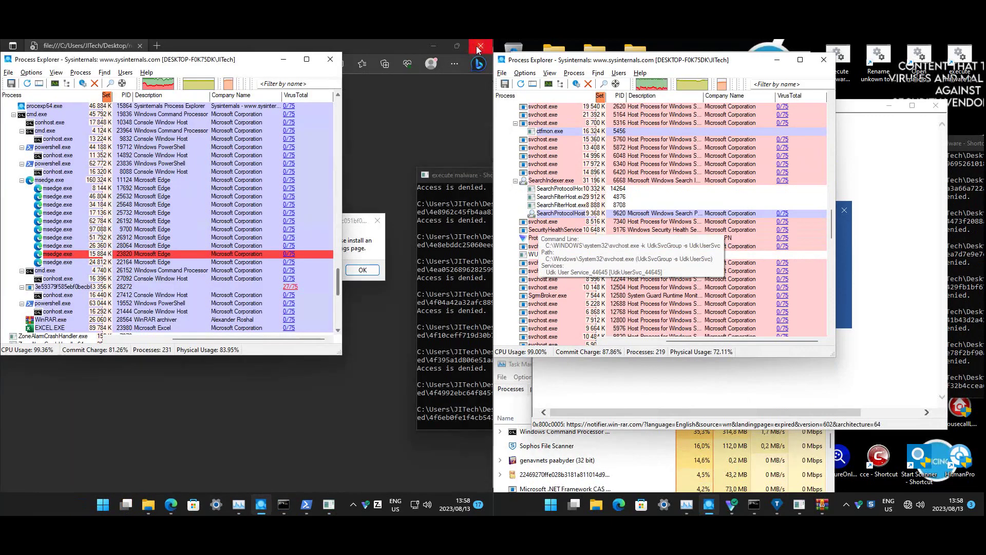
{"action": "left_click", "coordinate": [361, 270]}
{"action": "left_click", "coordinate": [904, 169]}
{"action": "left_click", "coordinate": [936, 106]}
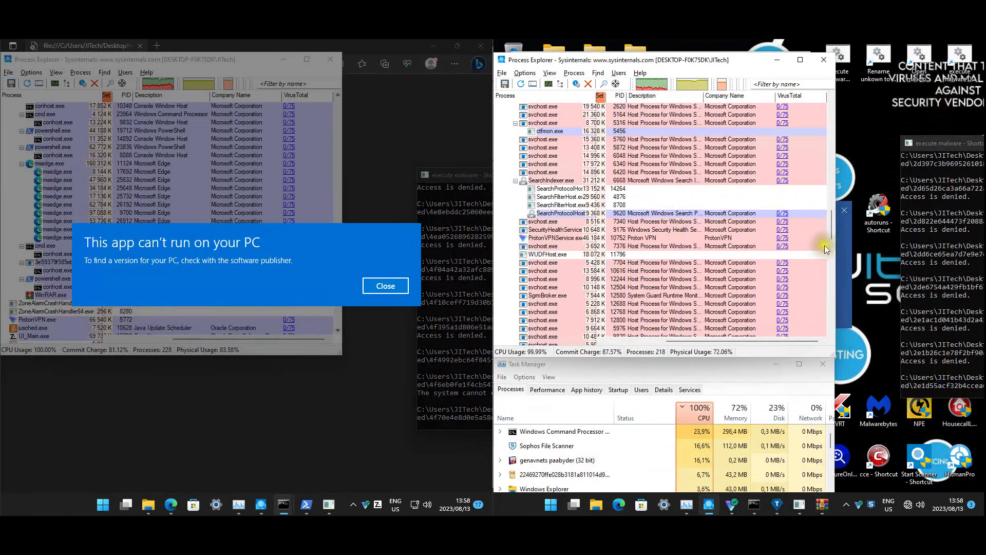
- Check the latest processes in Process Explorer on the Sophos machine and switch to the G DATA machine
{"action": "left_click_drag", "start_coordinate": [833, 227], "coordinate": [827, 312]}
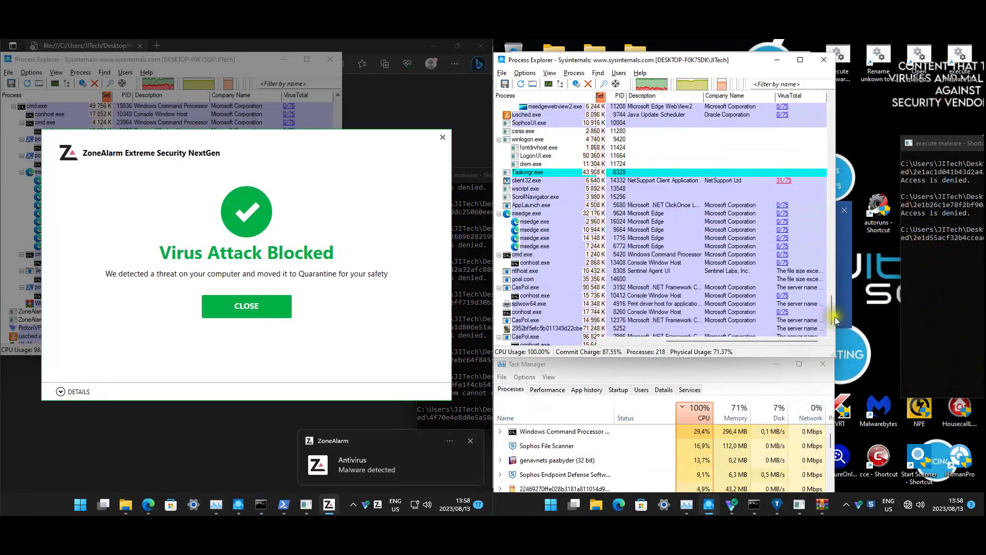
{"action": "mouse_move", "coordinate": [240, 543]}
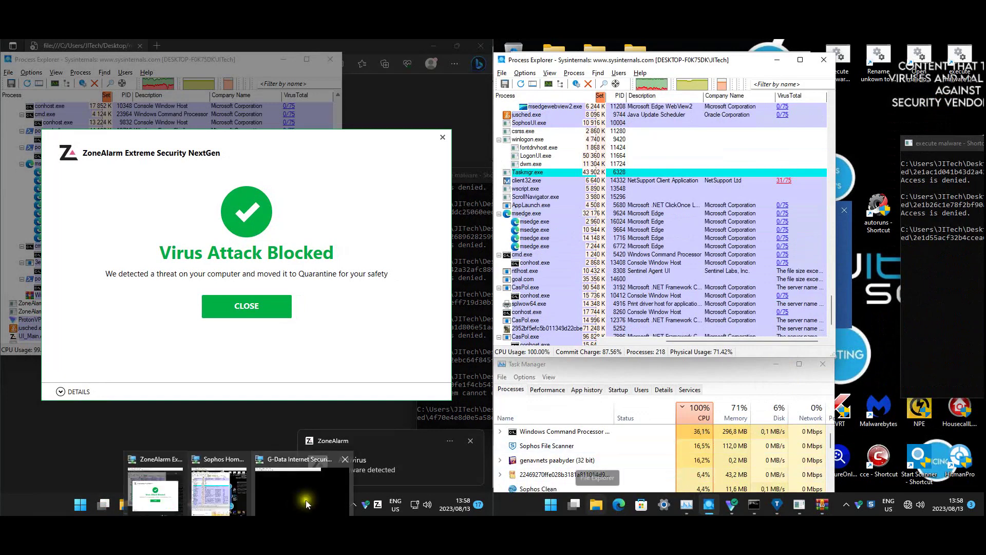
{"action": "left_click", "coordinate": [321, 494]}
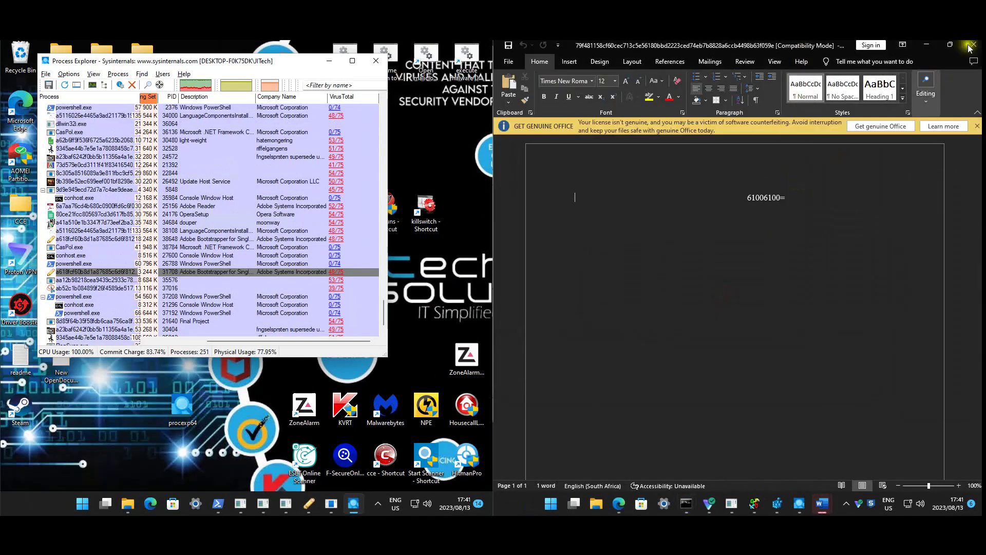
- Close the open Word document on the Sophos machine
{"action": "left_click", "coordinate": [968, 46]}
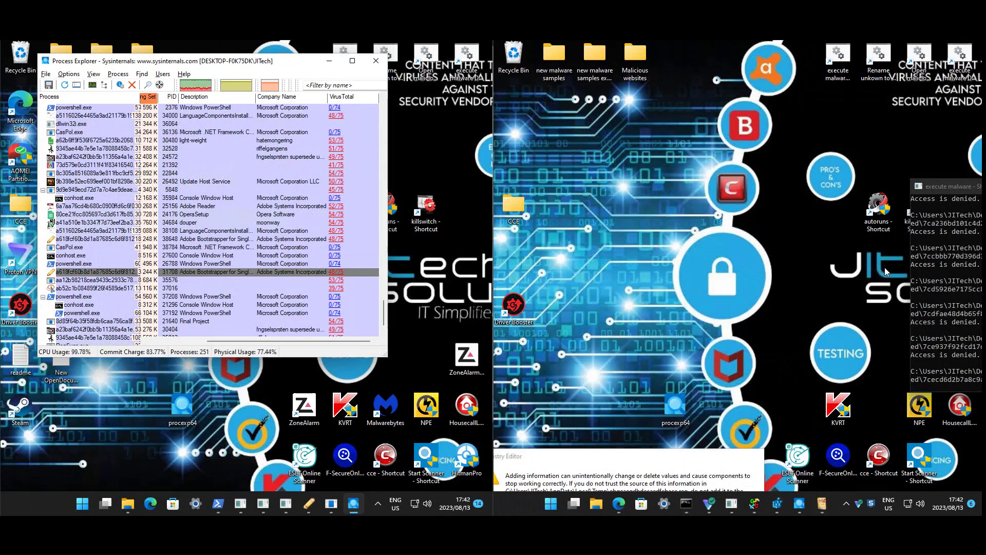
{"action": "left_click", "coordinate": [820, 327]}
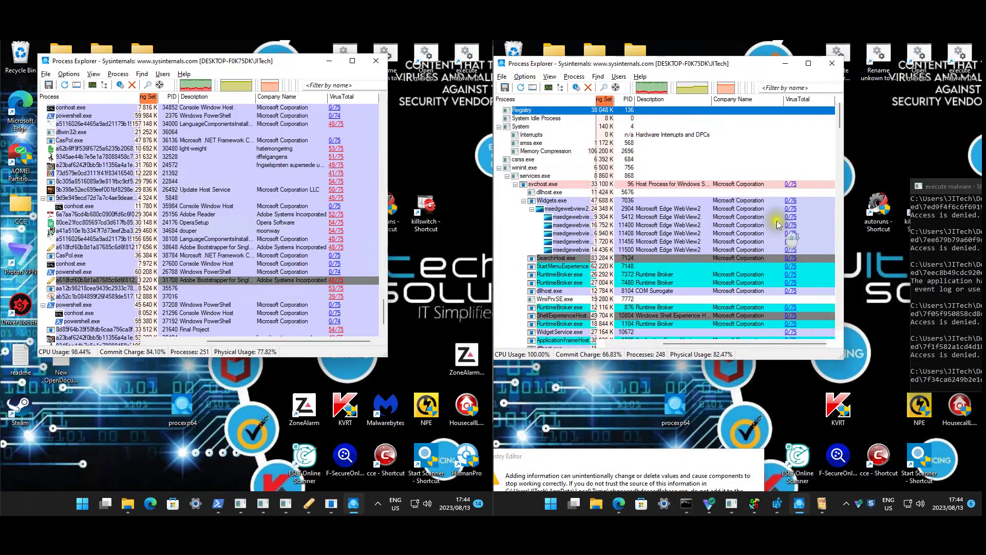
- Minimize the blank command prompt window on the ZoneAlarm machine and check the newest entries in its repositioned Process Explorer window
{"action": "left_click_drag", "start_coordinate": [262, 59], "coordinate": [225, 79]}
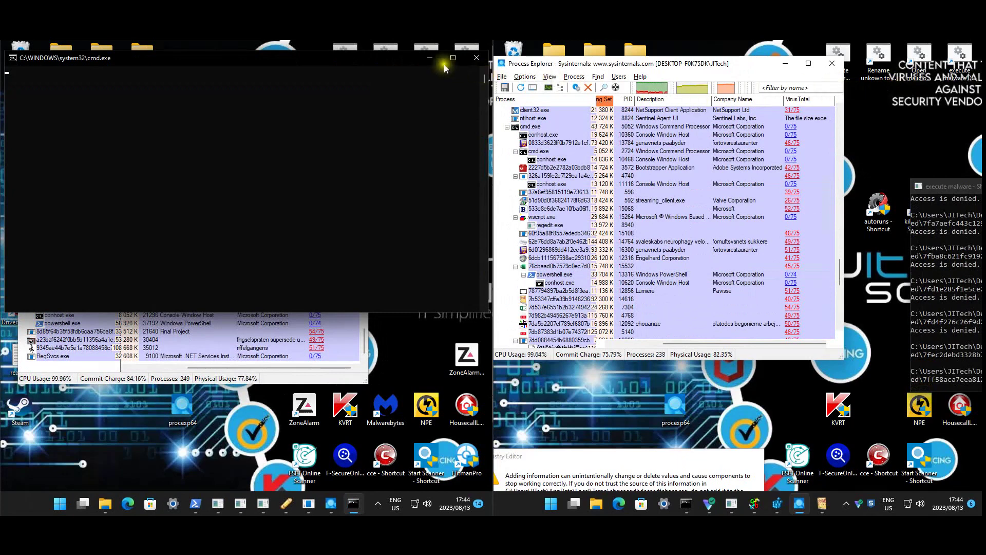
{"action": "left_click", "coordinate": [430, 60]}
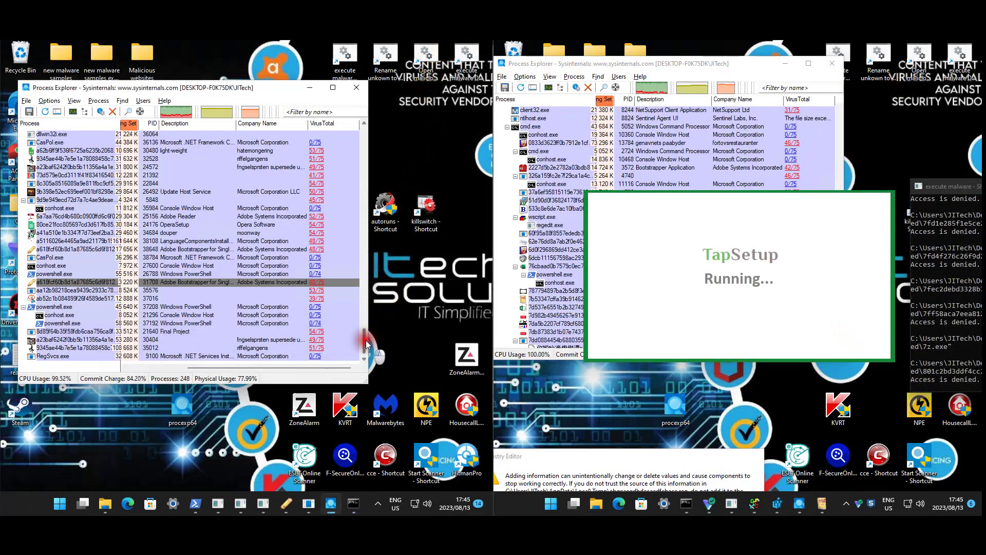
{"action": "scroll", "coordinate": [366, 344], "scroll_direction": "down", "scroll_amount": 1}
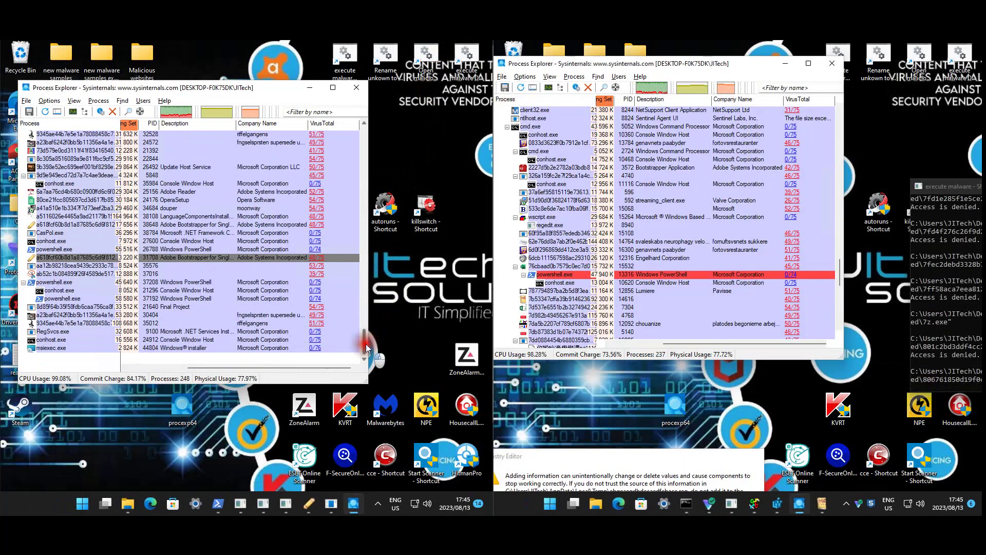
{"action": "mouse_move", "coordinate": [368, 341]}
{"action": "left_mouse_down"}
{"action": "mouse_move", "coordinate": [375, 302]}
{"action": "mouse_move", "coordinate": [375, 344]}
{"action": "left_mouse_up"}
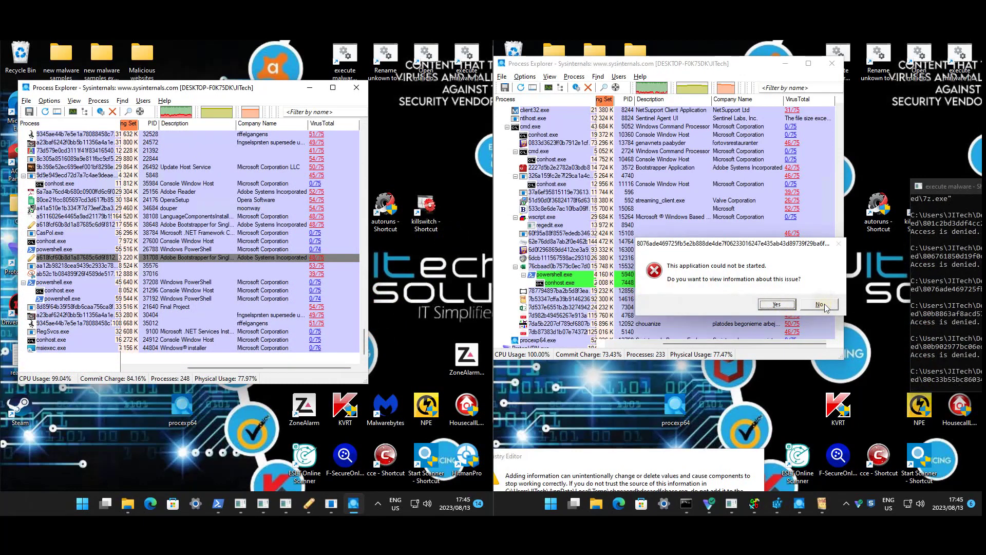
- Decline viewing information about the applications that could not be started on the Sophos machine while checking its process list
{"action": "left_click", "coordinate": [822, 305]}
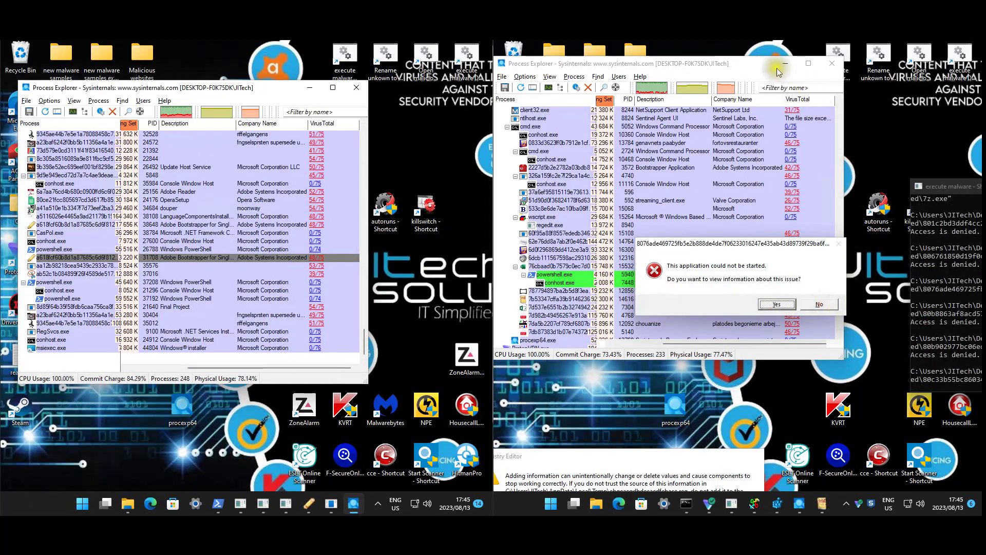
{"action": "left_click_drag", "start_coordinate": [841, 280], "coordinate": [843, 306]}
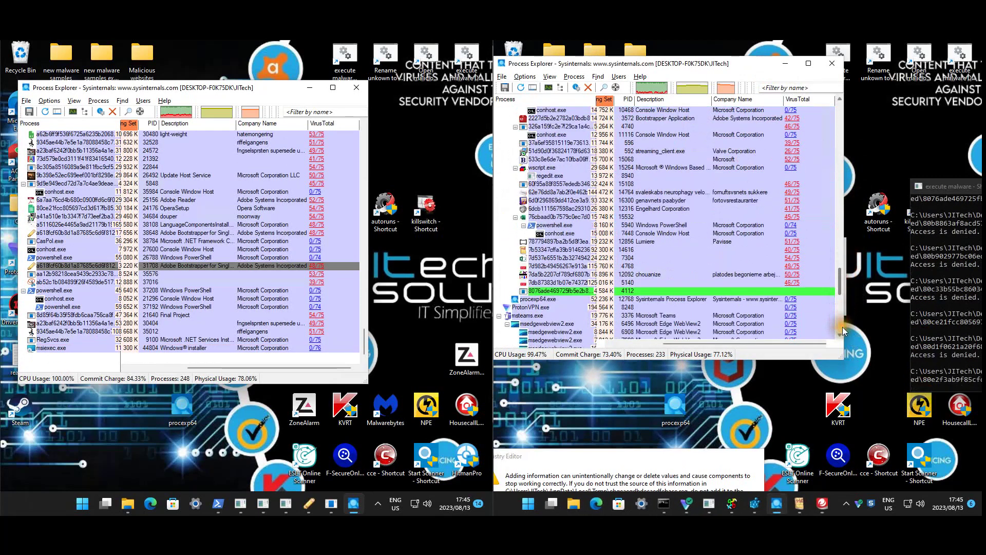
{"action": "left_click", "coordinate": [834, 319]}
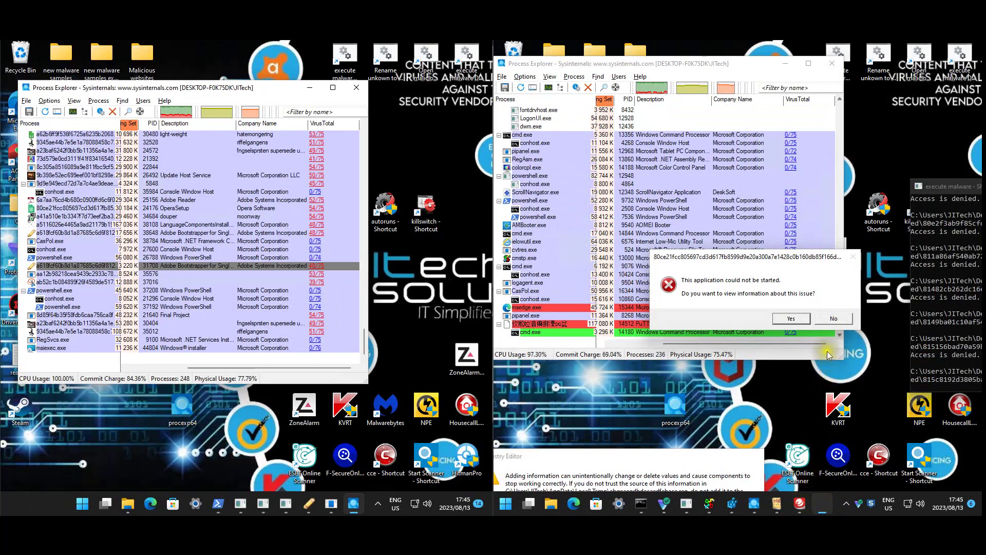
{"action": "left_click", "coordinate": [832, 320]}
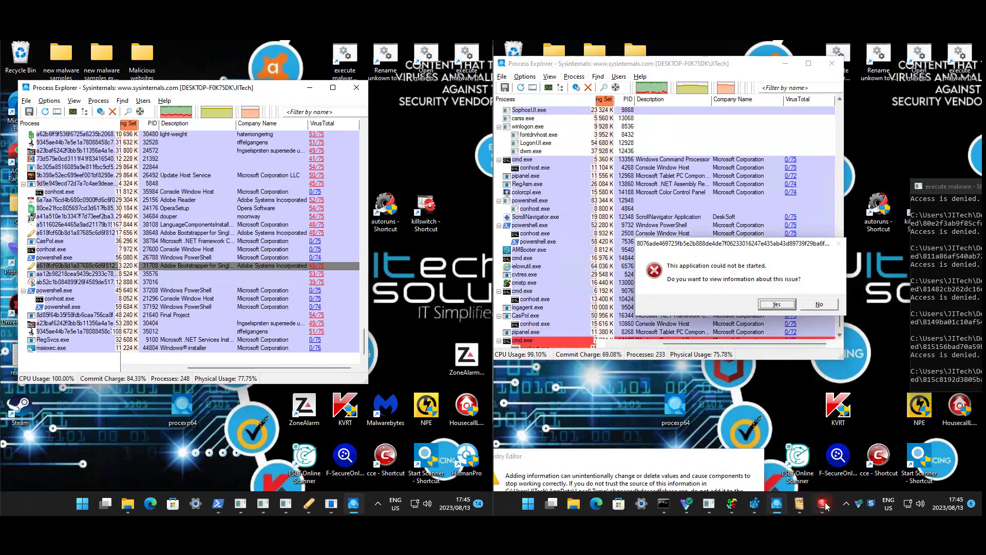
{"action": "left_click", "coordinate": [824, 307]}
{"action": "left_click", "coordinate": [834, 307]}
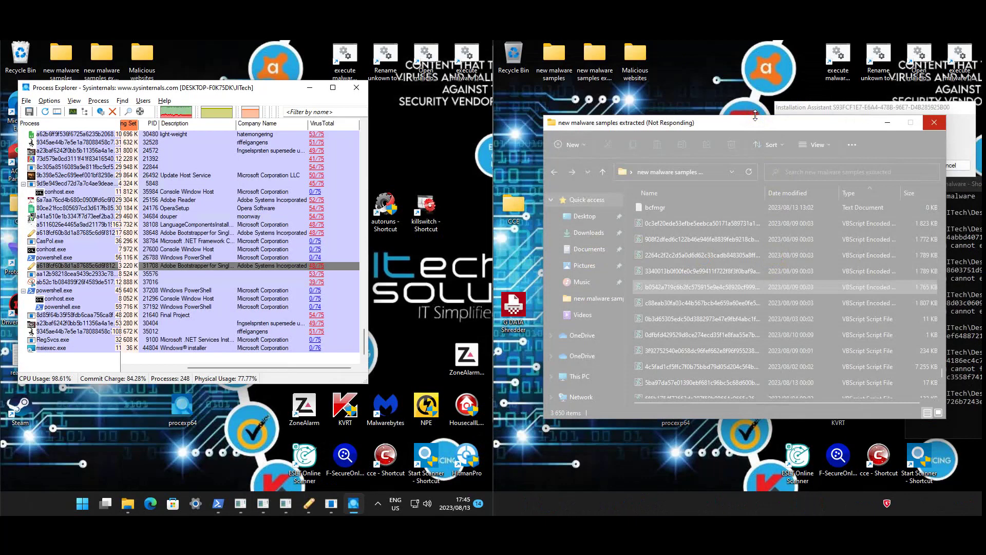
- Bring the execute malware console forward on the G DATA machine and acknowledge the G DATA virus warning
{"action": "left_click", "coordinate": [974, 186]}
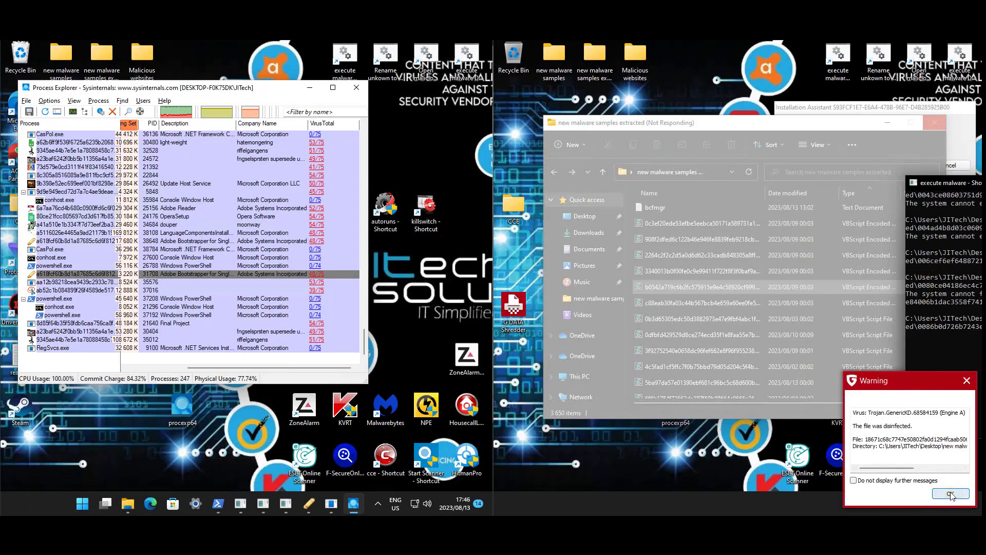
{"action": "left_click", "coordinate": [949, 494]}
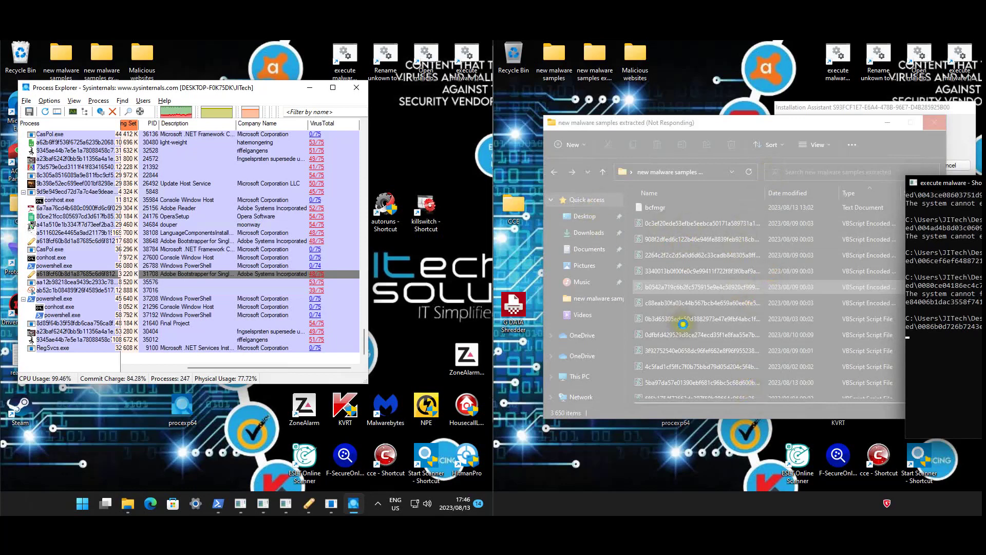
- Reposition the unresponsive new malware samples extracted window and bring the Installation Assistant and execute malware windows forward on the G DATA machine
{"action": "left_click_drag", "start_coordinate": [708, 126], "coordinate": [697, 108]}
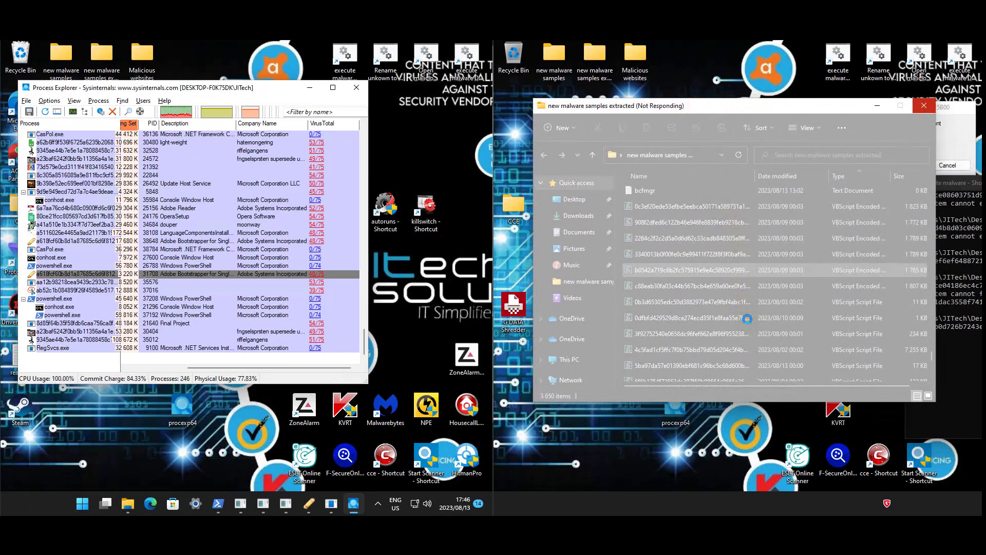
{"action": "left_click", "coordinate": [952, 138]}
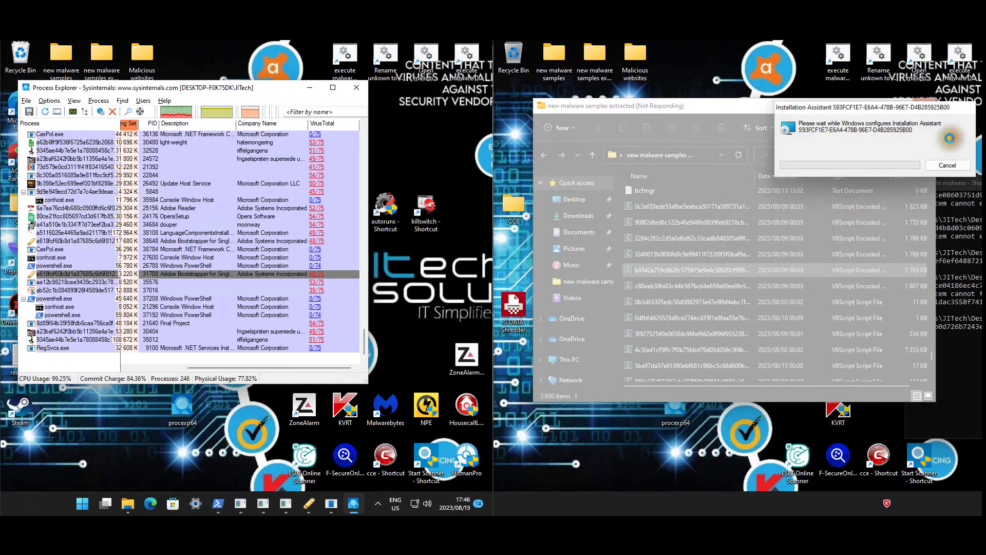
{"action": "left_click", "coordinate": [957, 194]}
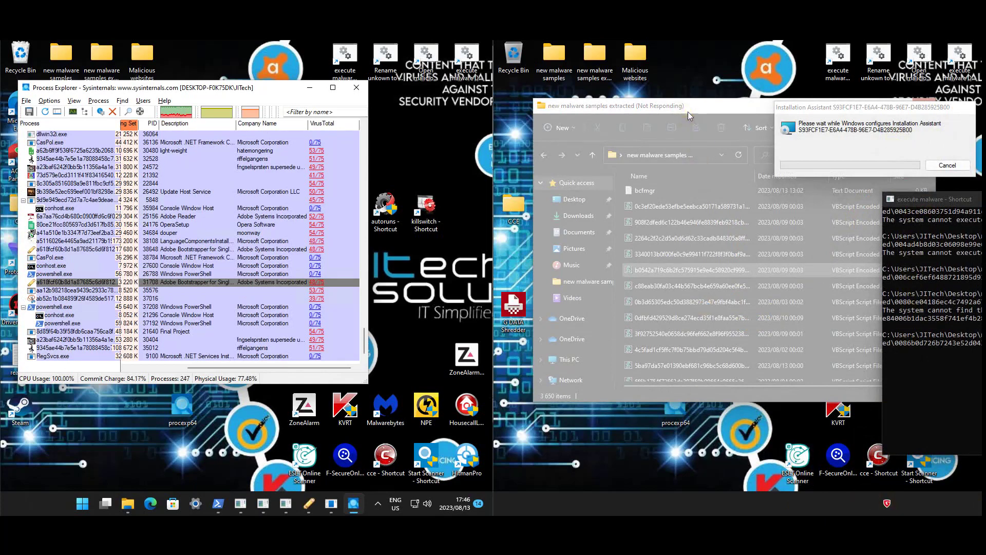
{"action": "left_click_drag", "start_coordinate": [688, 112], "coordinate": [749, 161]}
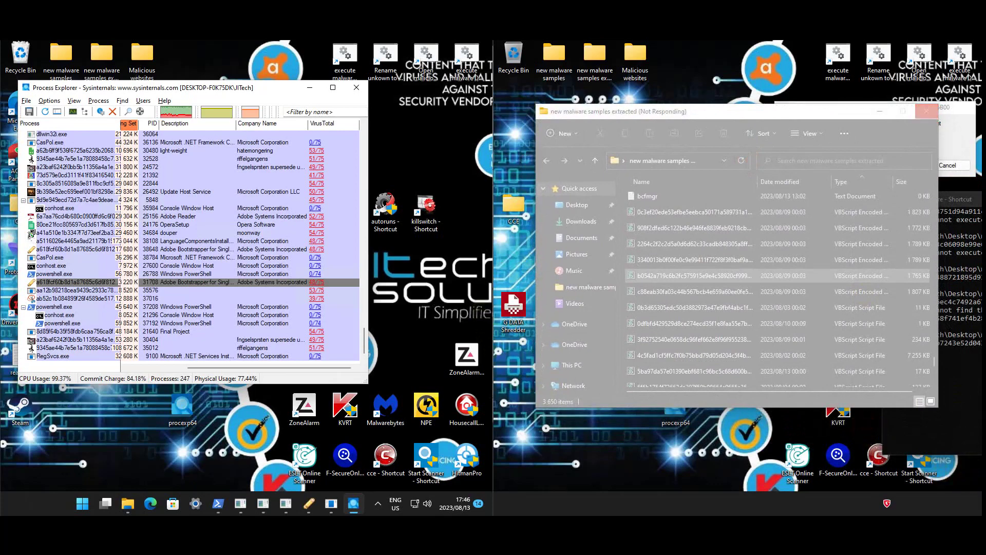
- Switch to the Sophos machine, closing the WinRAR notifier window and minimizing the Windows PowerShell window
{"action": "mouse_move", "coordinate": [213, 525]}
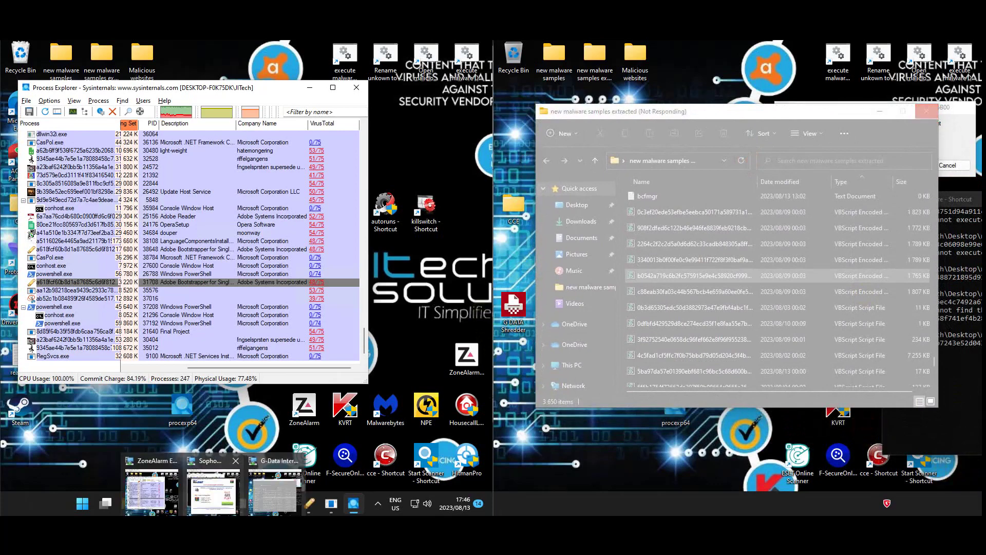
{"action": "left_click", "coordinate": [225, 499]}
{"action": "left_click", "coordinate": [935, 103]}
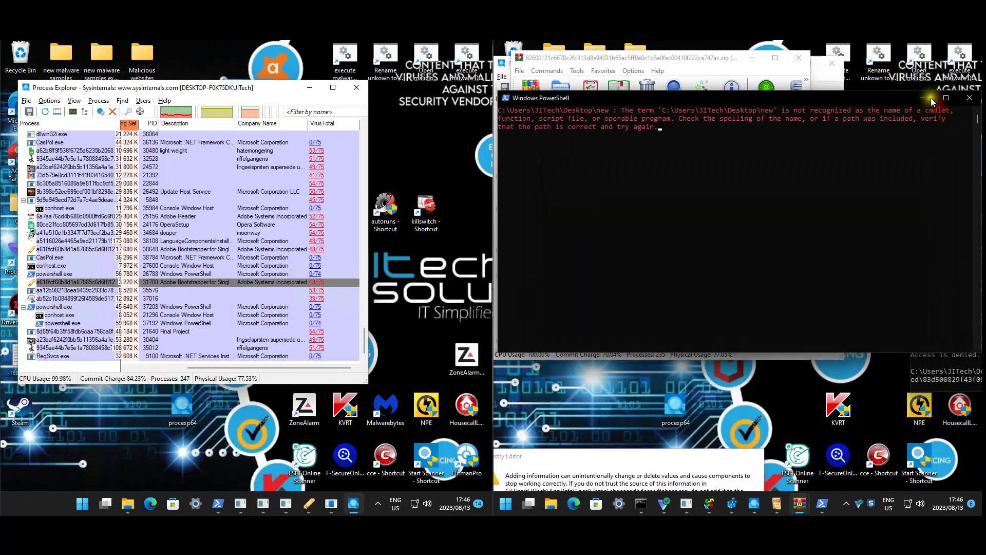
{"action": "left_click", "coordinate": [924, 98]}
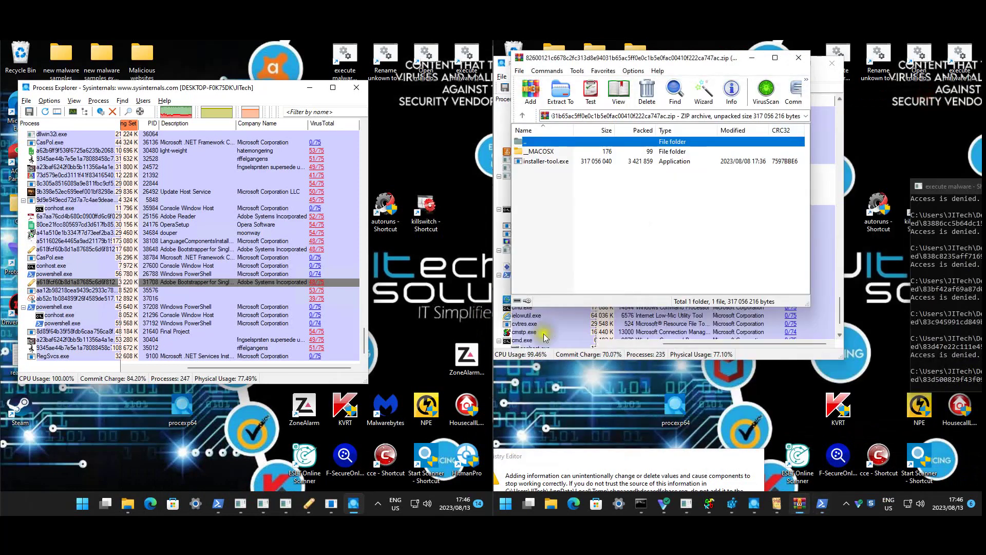
- Run installer-tool.exe from the open ZIP archive on the Sophos machine and close the archive window
{"action": "double_click", "coordinate": [634, 161]}
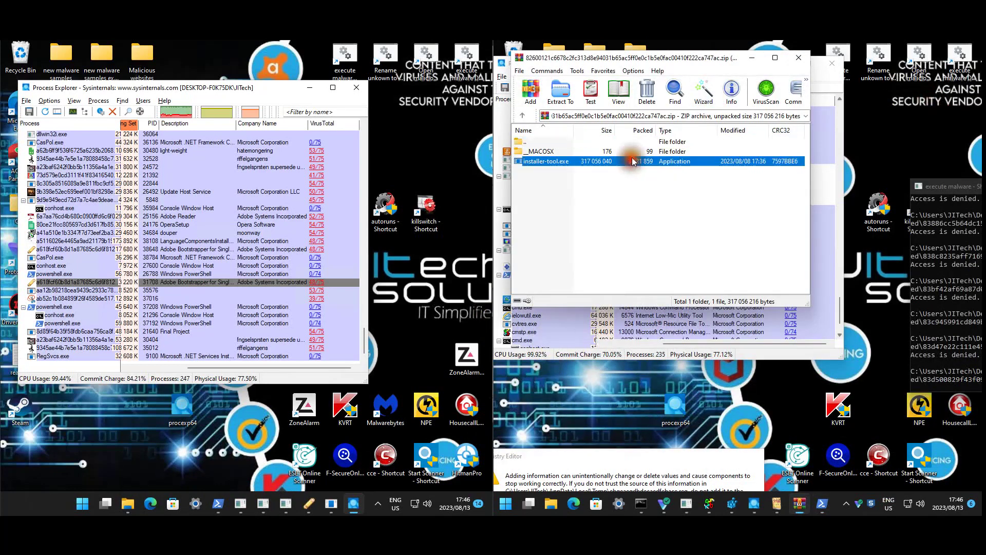
{"action": "left_click", "coordinate": [799, 61]}
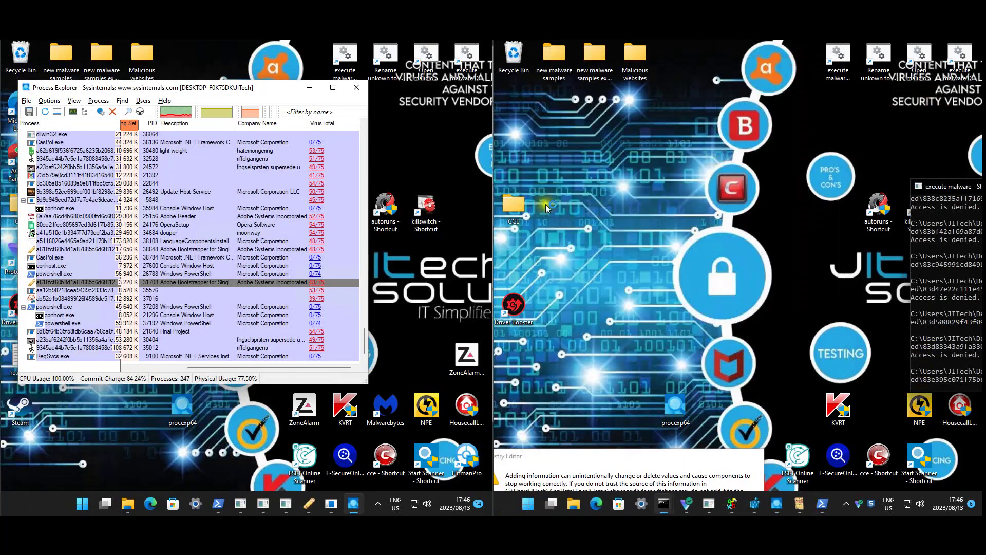
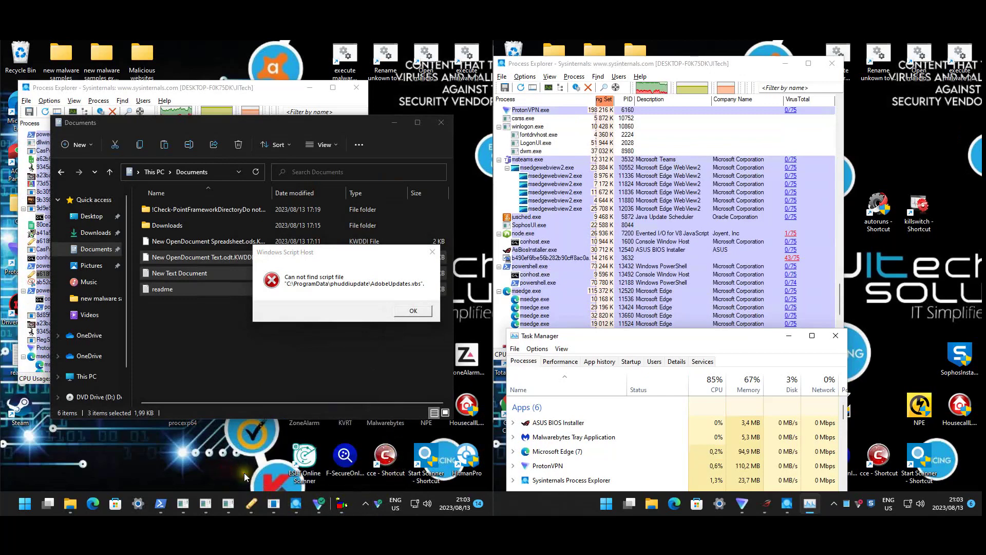
- Dismiss the Windows Script Host message about AdobeUpdates.vbs and clear the file selection in the Documents folder
{"action": "left_click", "coordinate": [411, 310]}
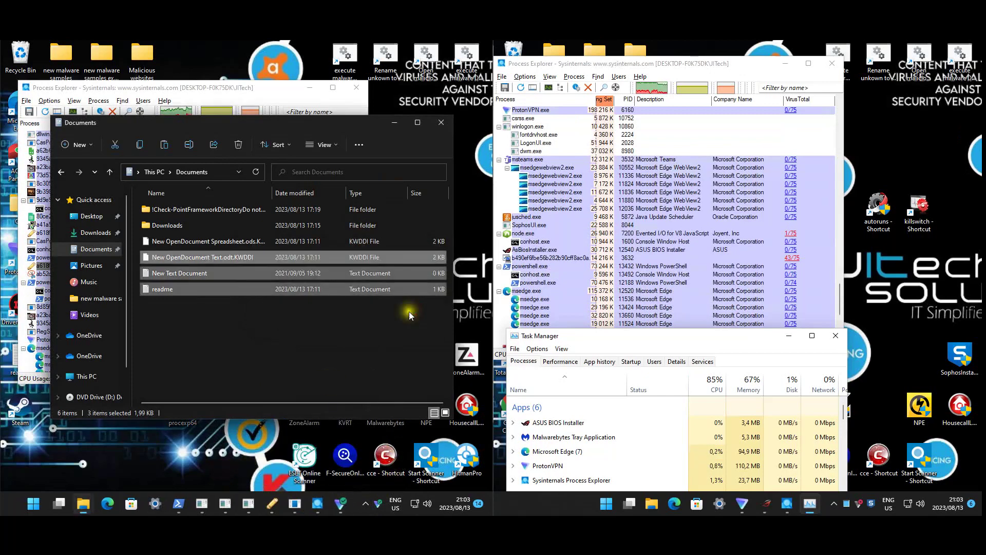
{"action": "left_click", "coordinate": [356, 298]}
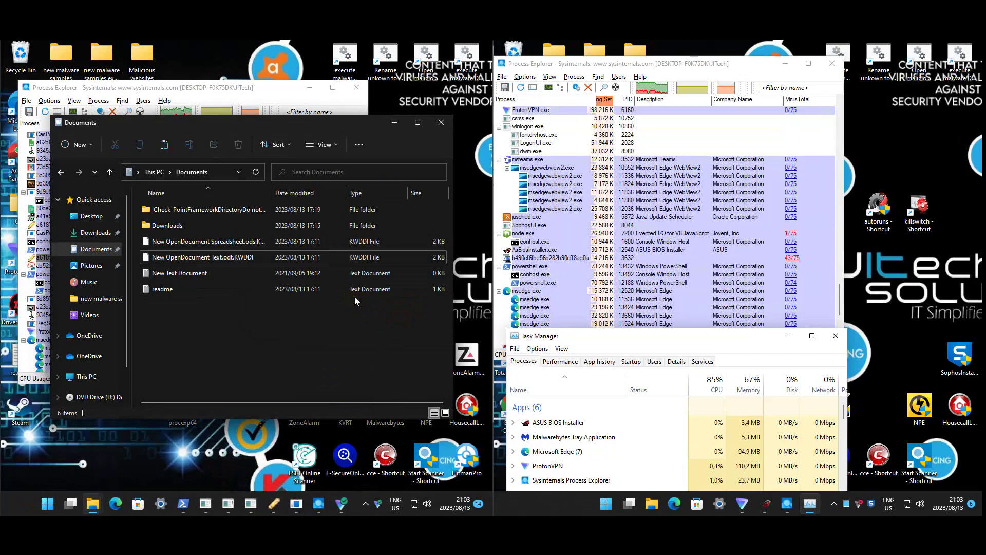
- Close the leftover console windows on the infected desktop, including the one asking for a decryption path
{"action": "left_click", "coordinate": [230, 445]}
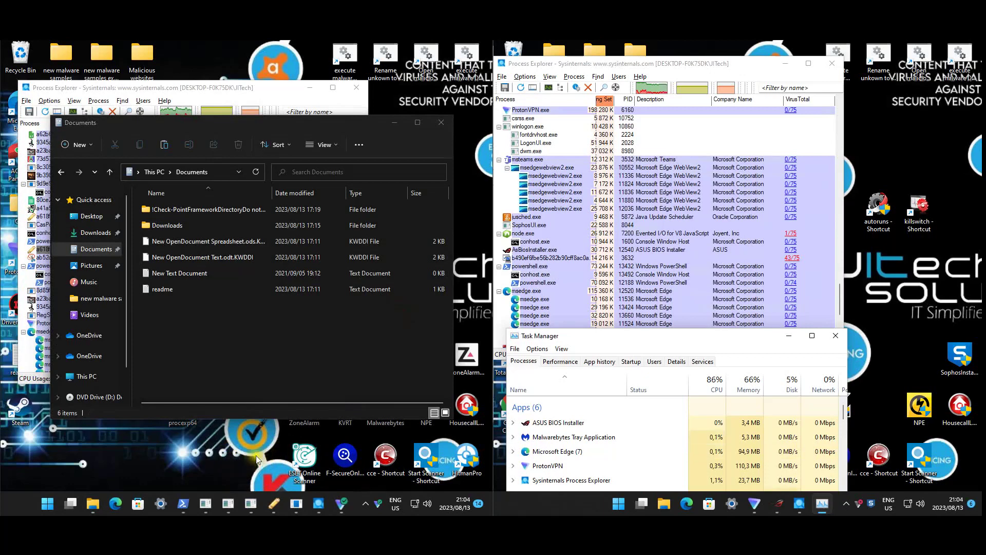
{"action": "left_click", "coordinate": [236, 339]}
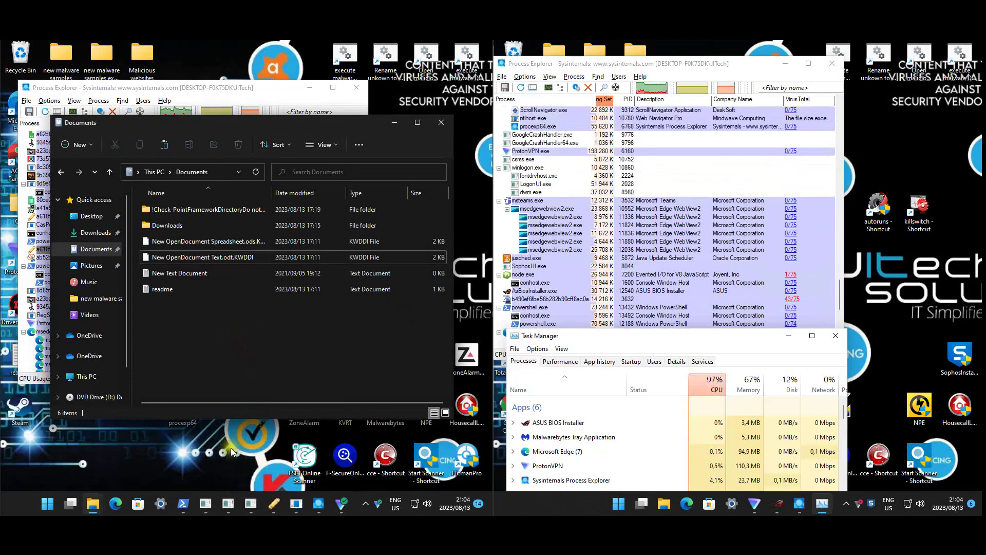
{"action": "left_click", "coordinate": [193, 501]}
{"action": "left_click", "coordinate": [228, 461]}
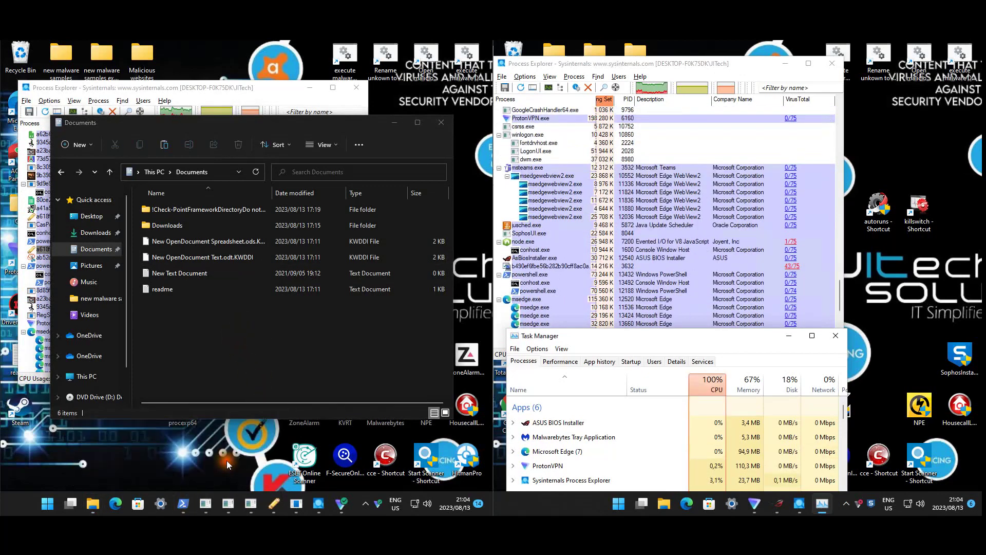
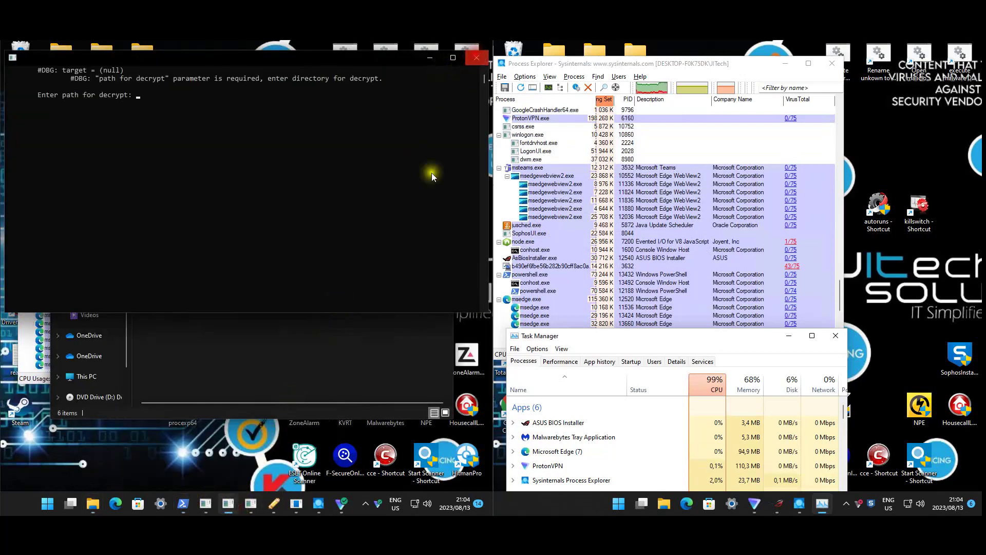
{"action": "mouse_move", "coordinate": [251, 503]}
{"action": "middle_click", "coordinate": [251, 466]}
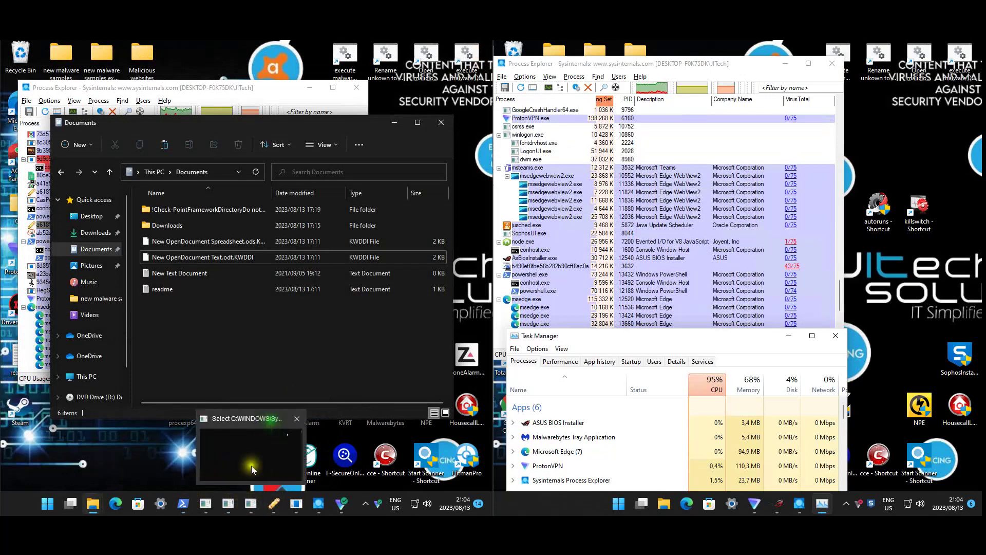
{"action": "middle_click", "coordinate": [260, 454]}
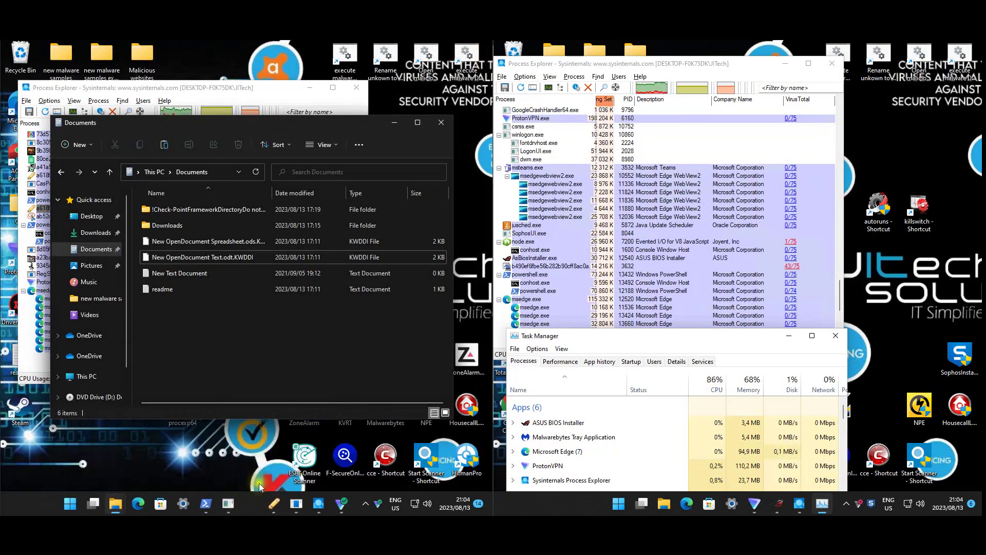
- Bring up the Postmeddelelse Setup window and dismiss its NSIS Error message
{"action": "left_click", "coordinate": [276, 501]}
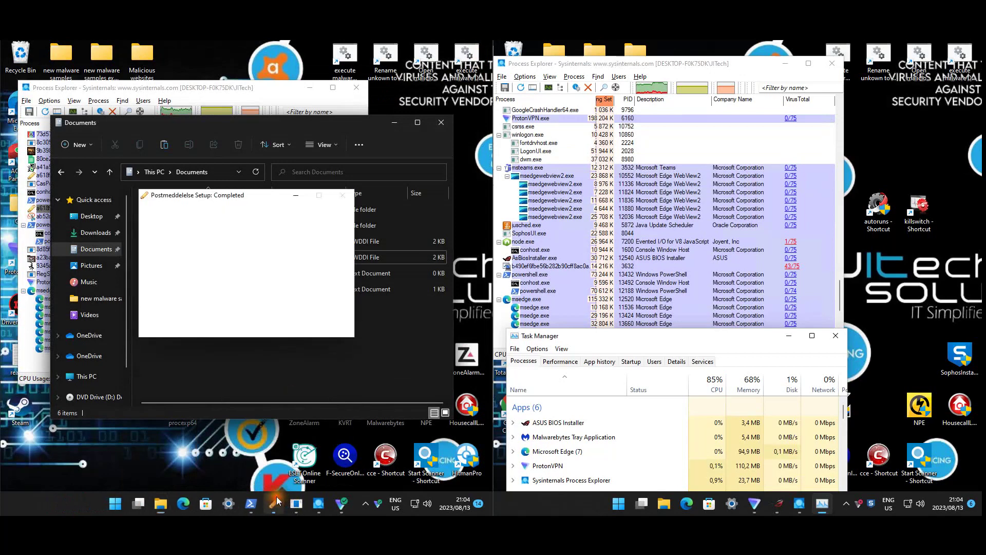
{"action": "left_click", "coordinate": [303, 501]}
{"action": "left_click", "coordinate": [326, 314]}
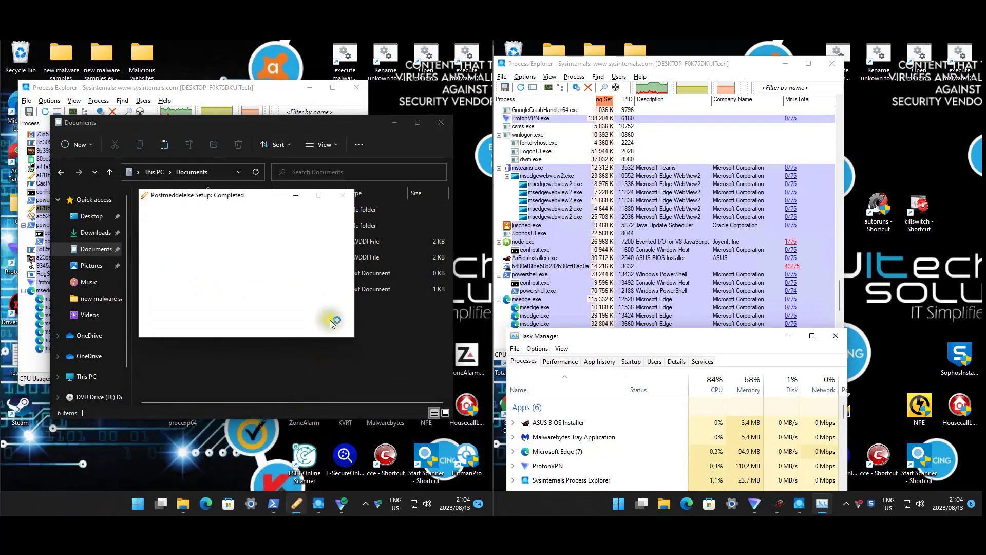
{"action": "left_click", "coordinate": [378, 336]}
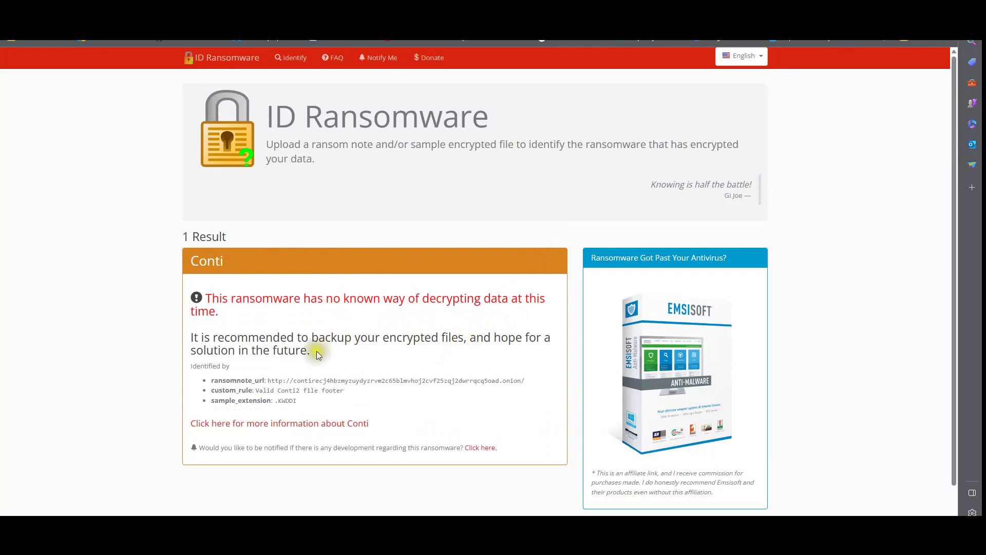
- Examine the ID Ransomware result, highlighting the ransomware name and the statement about decrypting the data
{"action": "left_click", "coordinate": [232, 266]}
{"action": "left_click_drag", "start_coordinate": [231, 266], "coordinate": [191, 263]}
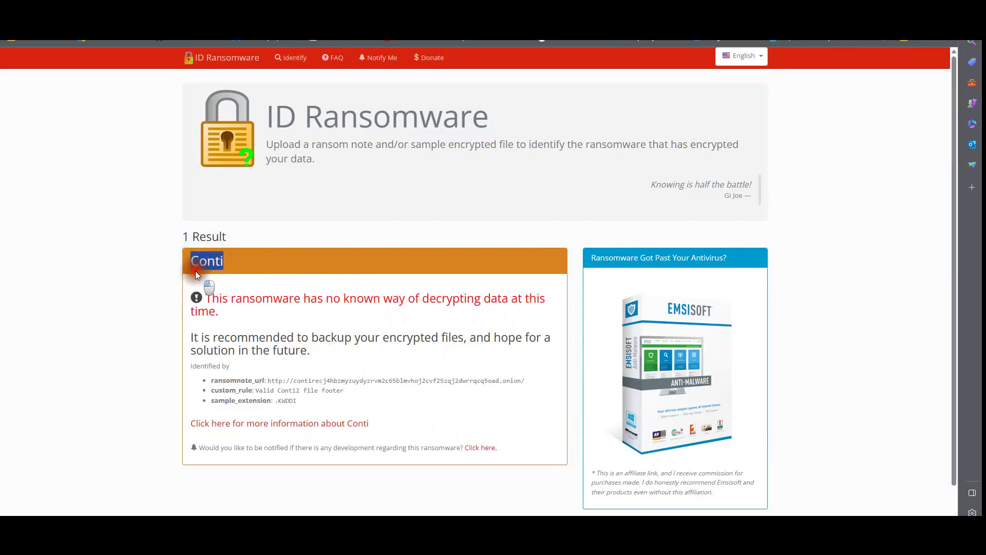
{"action": "left_click_drag", "start_coordinate": [212, 297], "coordinate": [350, 358]}
{"action": "left_click", "coordinate": [350, 358]}
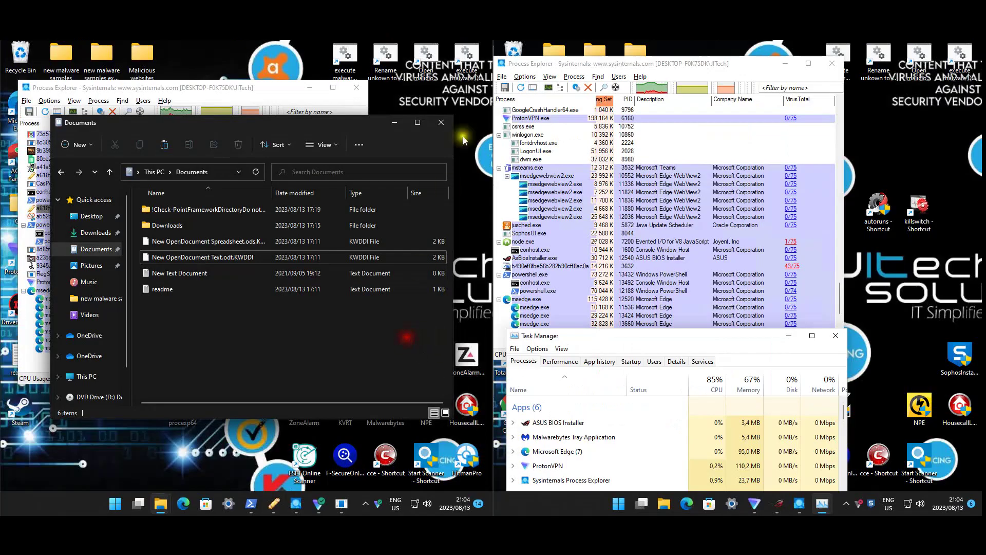
- Close the Documents window, dismiss the NSIS Error message covering Process Explorer, and review its running process list
{"action": "left_click", "coordinate": [442, 123]}
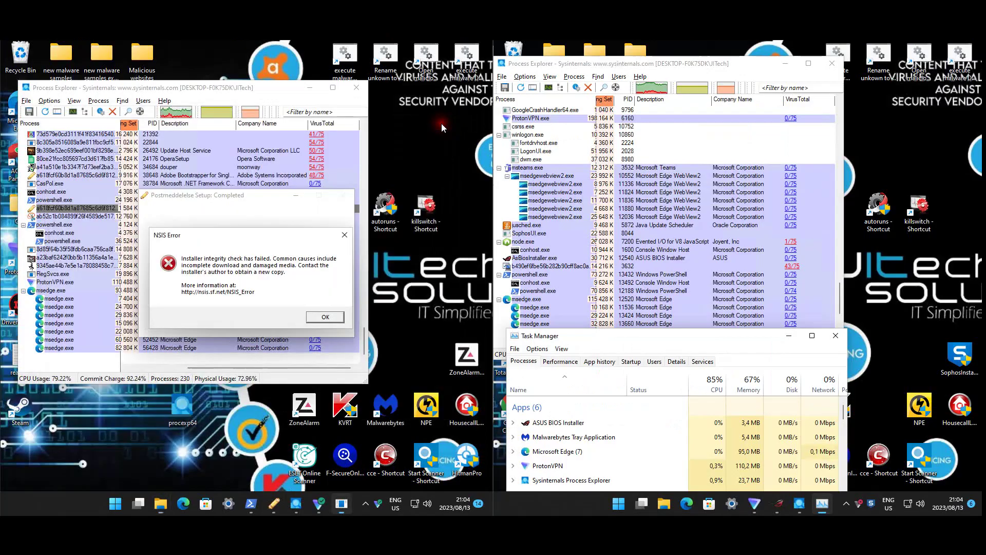
{"action": "left_click", "coordinate": [335, 314]}
{"action": "left_click", "coordinate": [332, 315]}
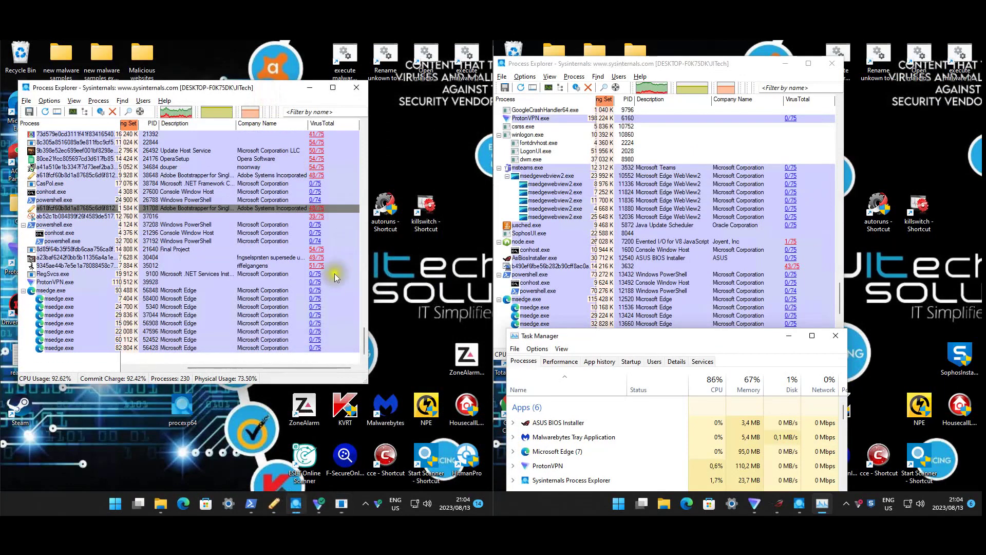
{"action": "left_click", "coordinate": [366, 344]}
{"action": "mouse_move", "coordinate": [365, 343]}
{"action": "left_mouse_down"}
{"action": "mouse_move", "coordinate": [371, 135]}
{"action": "mouse_move", "coordinate": [372, 344]}
{"action": "left_mouse_up"}
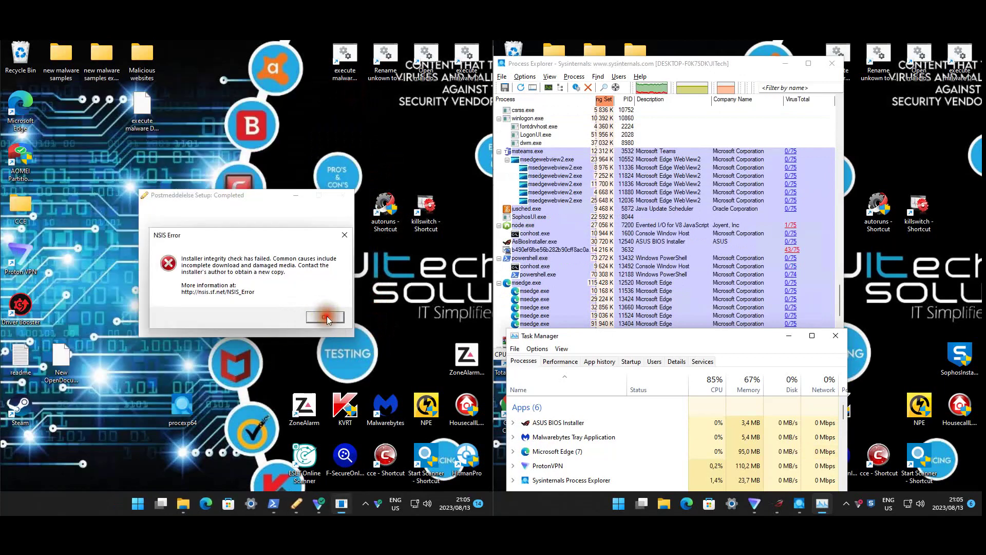
- Try to get rid of the recurring NSIS Error message by dismissing it repeatedly
{"action": "left_click", "coordinate": [326, 316]}
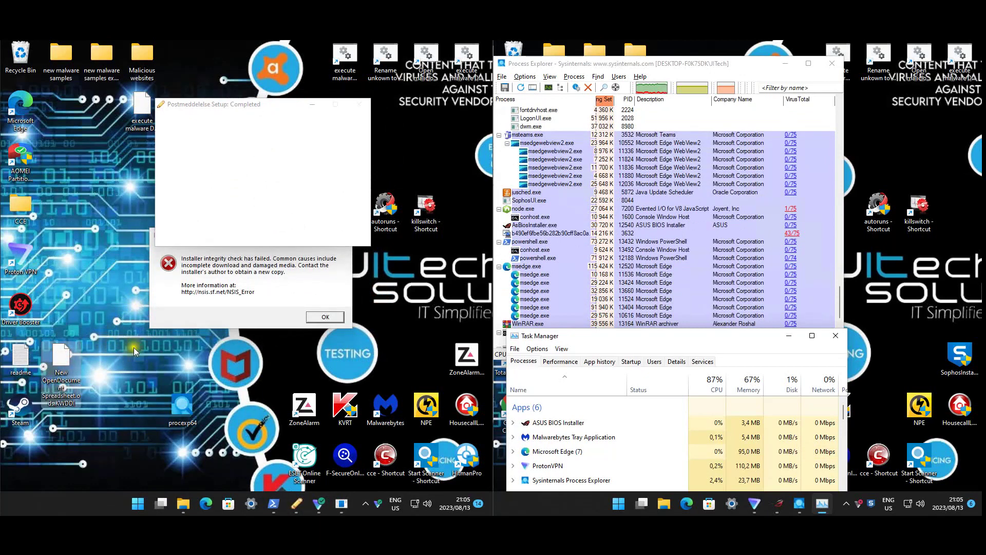
{"action": "left_click", "coordinate": [252, 287]}
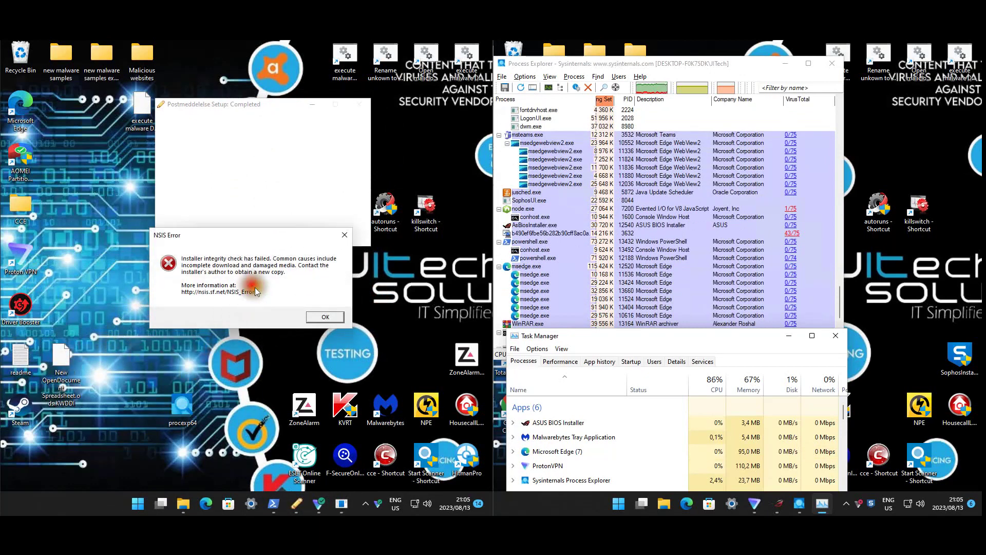
{"action": "left_click", "coordinate": [329, 316]}
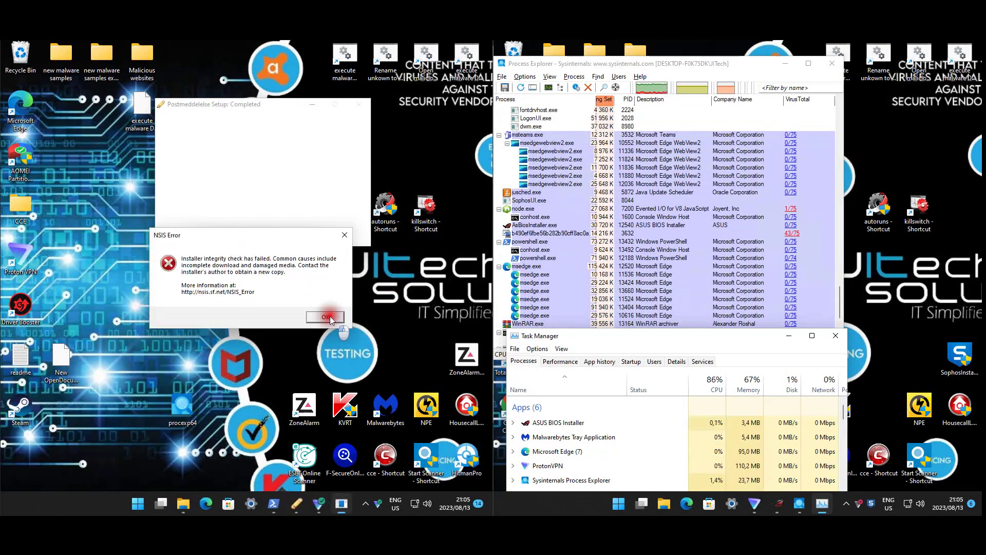
{"action": "left_click", "coordinate": [330, 316]}
{"action": "left_click", "coordinate": [320, 351]}
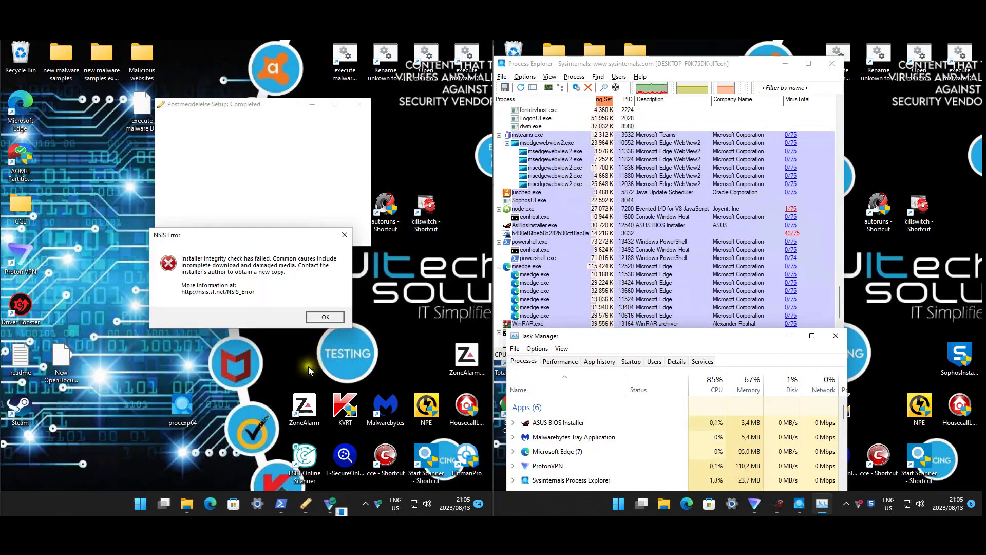
{"action": "left_click", "coordinate": [323, 316]}
{"action": "left_click", "coordinate": [284, 351]}
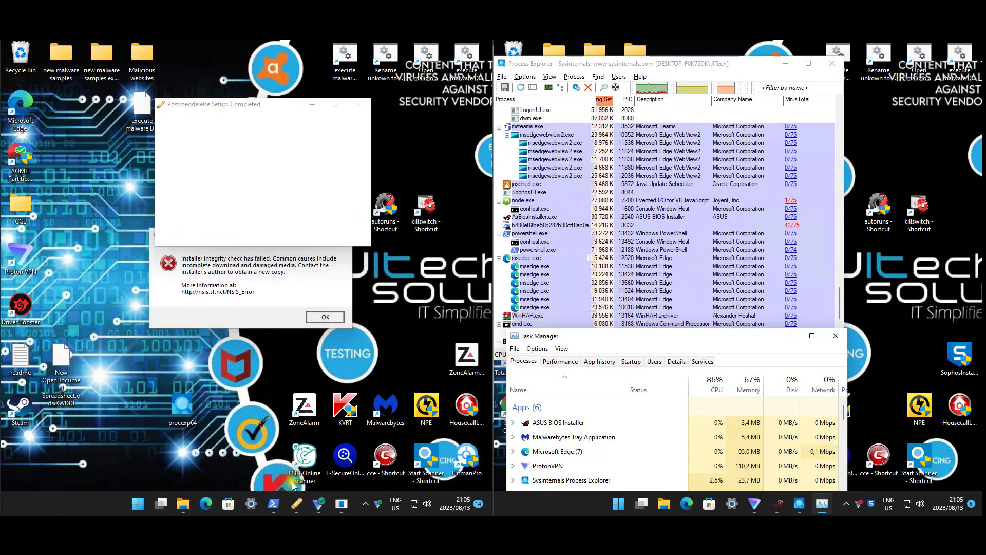
- Open Task Manager on the infected desktop, review the startup entries, and close it
{"action": "mouse_move", "coordinate": [342, 502]}
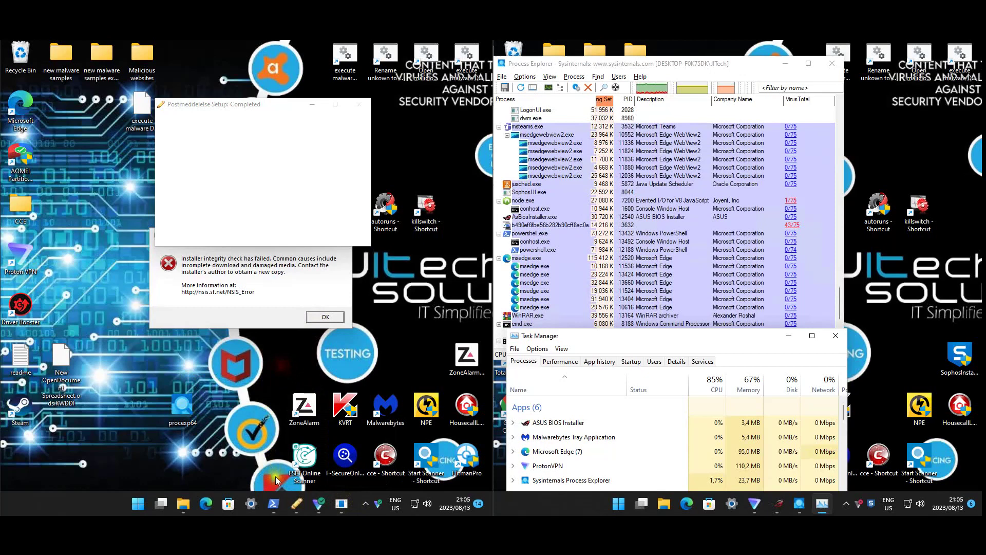
{"action": "mouse_move", "coordinate": [273, 502]}
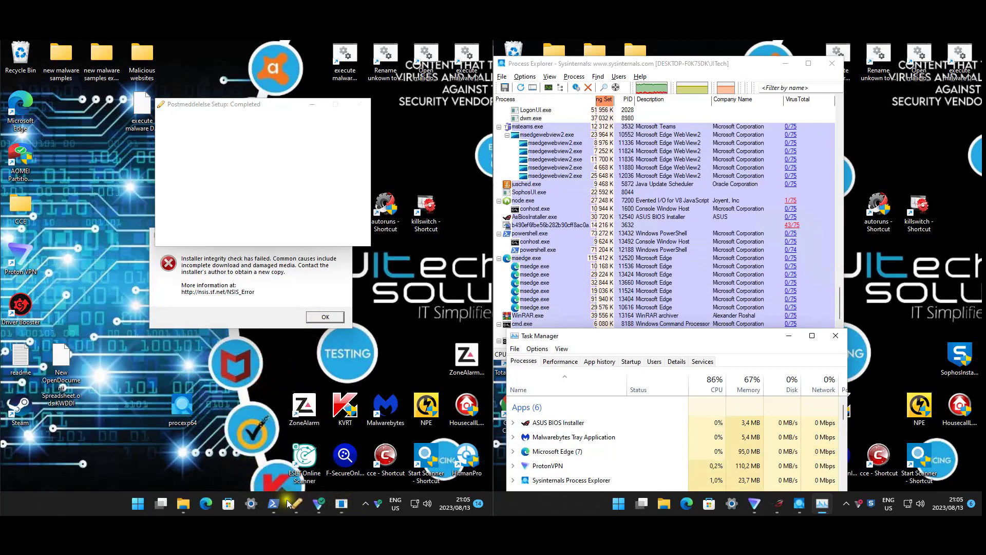
{"action": "right_click", "coordinate": [116, 503]}
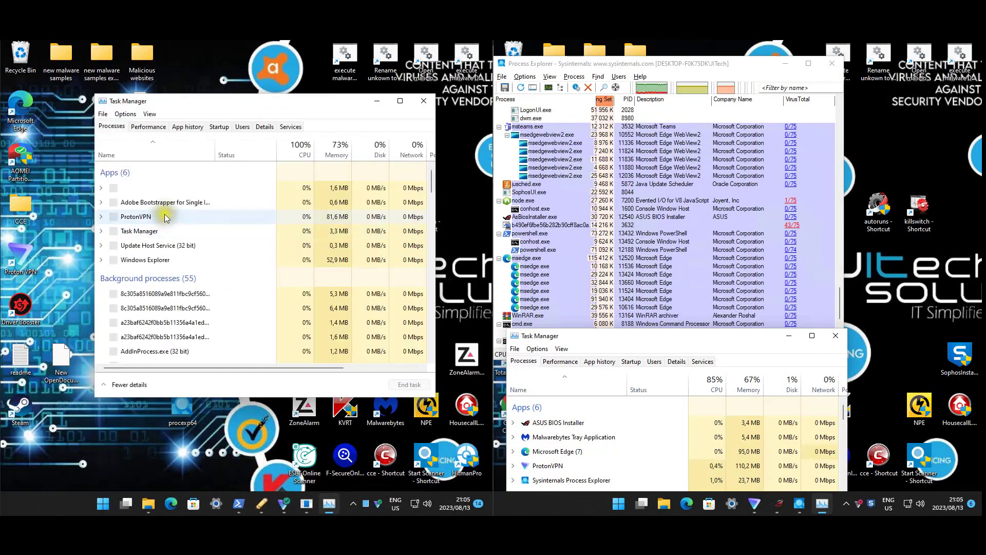
{"action": "left_click", "coordinate": [214, 131]}
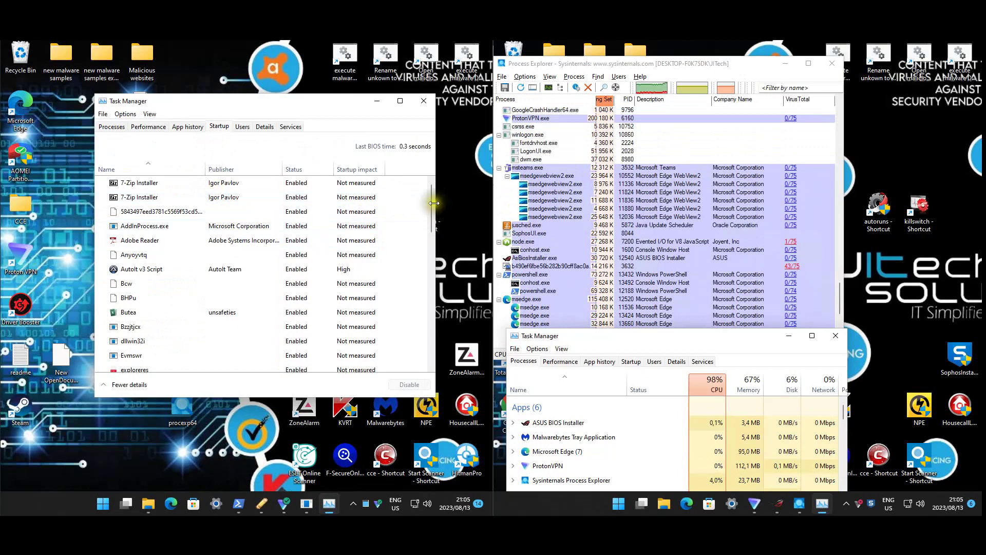
{"action": "left_click_drag", "start_coordinate": [433, 201], "coordinate": [420, 186]}
{"action": "left_click", "coordinate": [424, 101]}
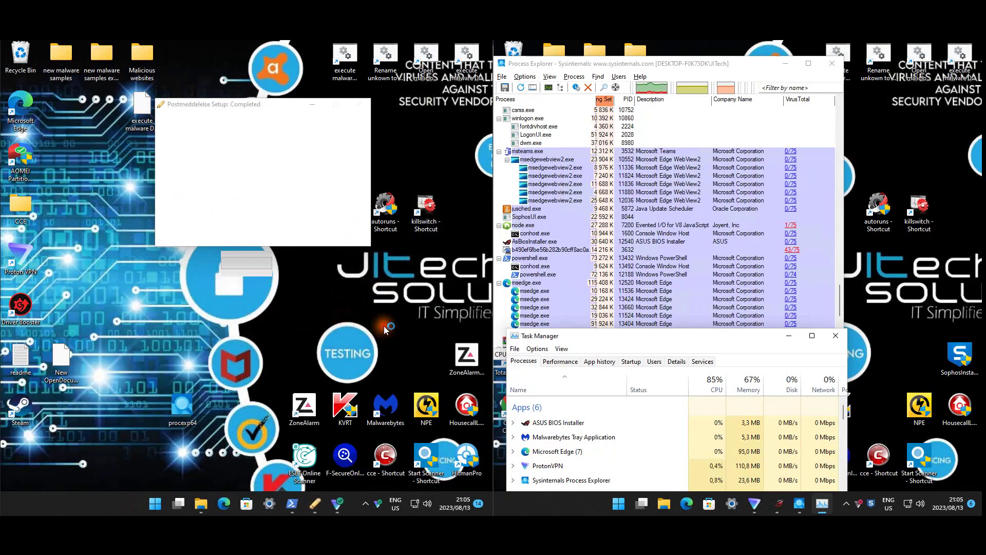
- Open the "new malware samples extracted" folder and look through its files for the KWDDI extension
{"action": "left_click", "coordinate": [188, 509]}
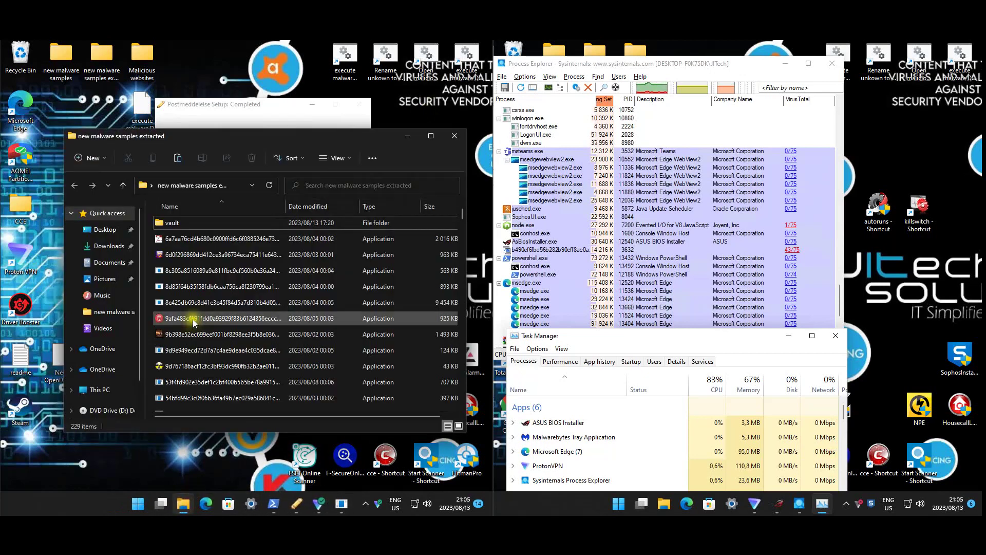
{"action": "left_click_drag", "start_coordinate": [270, 142], "coordinate": [262, 98]}
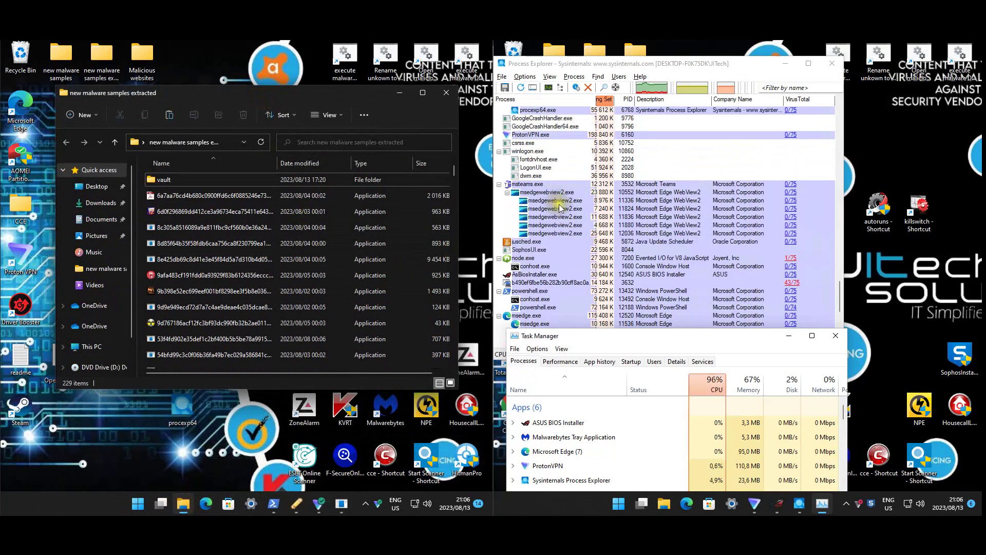
{"action": "left_click_drag", "start_coordinate": [457, 177], "coordinate": [451, 364]}
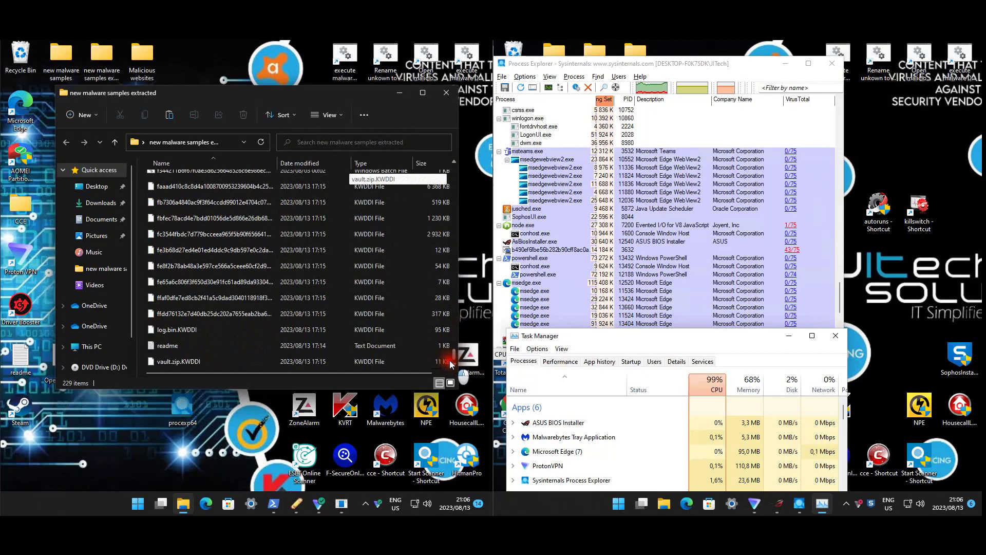
{"action": "left_click_drag", "start_coordinate": [451, 364], "coordinate": [452, 295]}
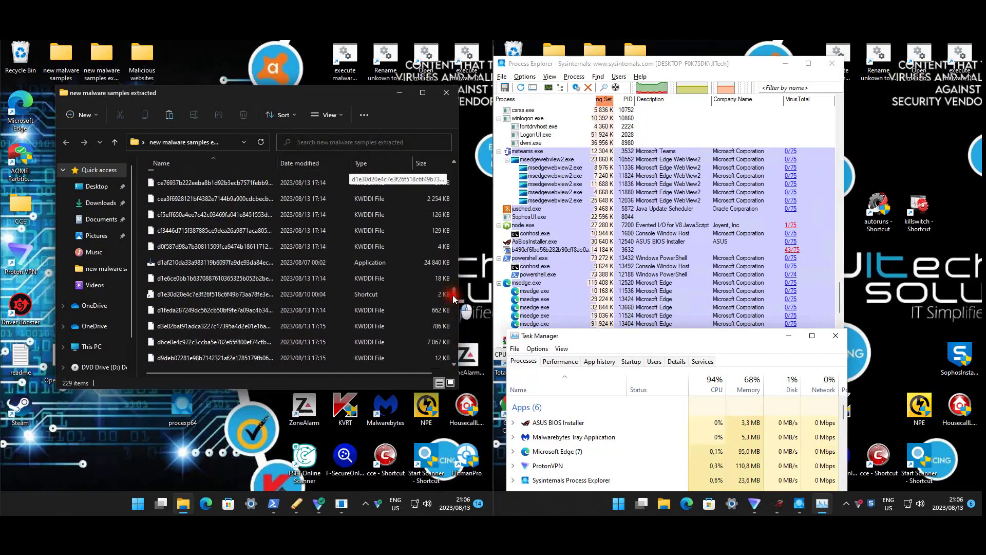
- Check the Downloads, Documents and Pictures folders for encrypted files
{"action": "left_click", "coordinate": [101, 203]}
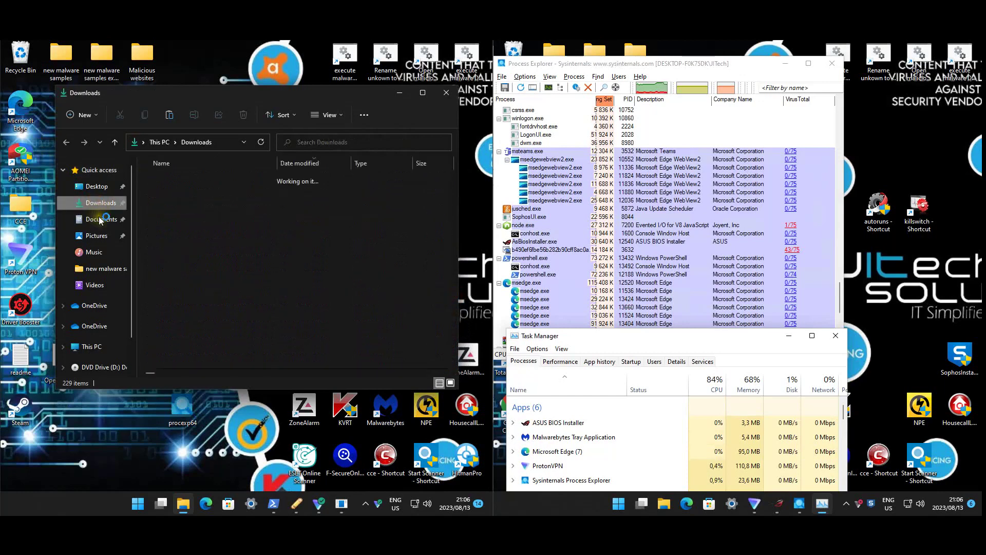
{"action": "left_click", "coordinate": [101, 219]}
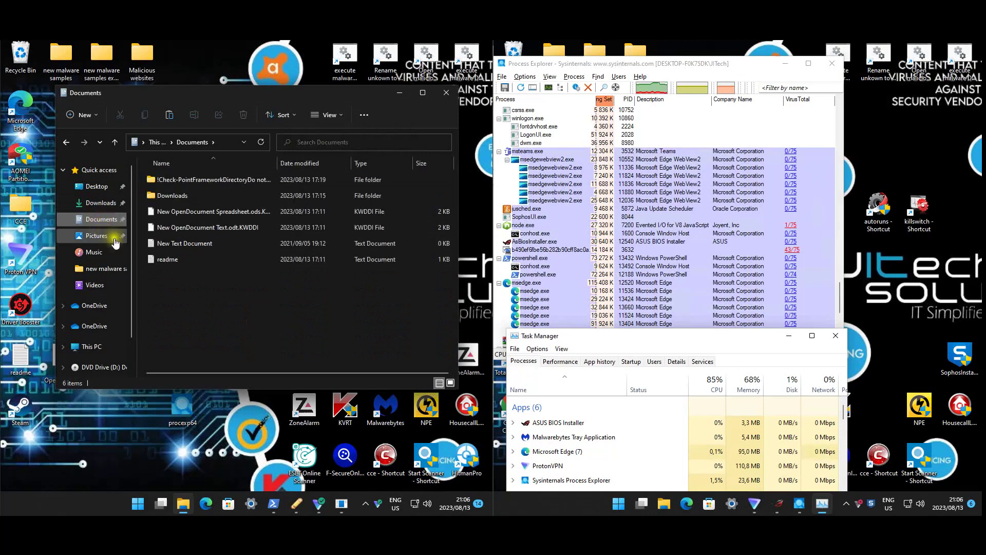
{"action": "left_click", "coordinate": [102, 236]}
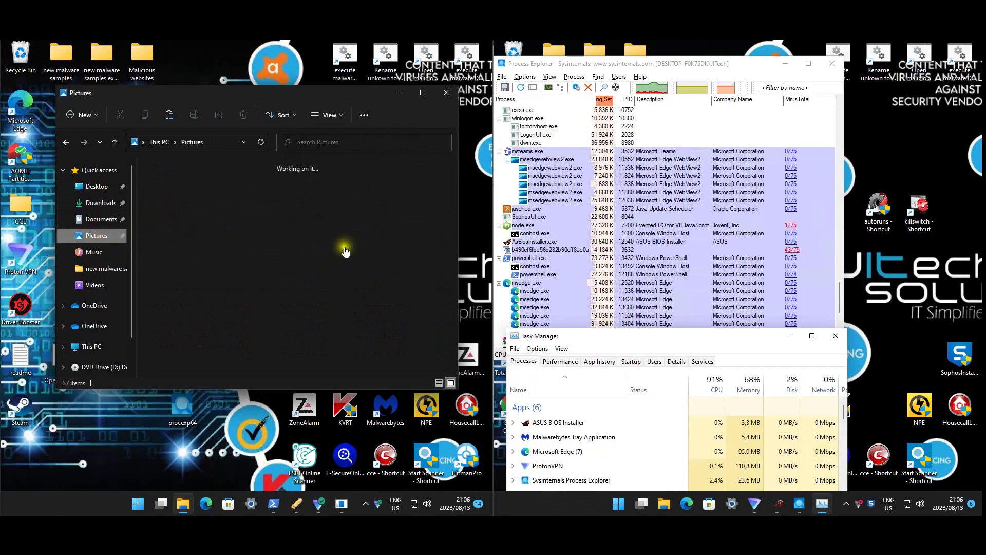
{"action": "left_click_drag", "start_coordinate": [456, 178], "coordinate": [455, 110]}
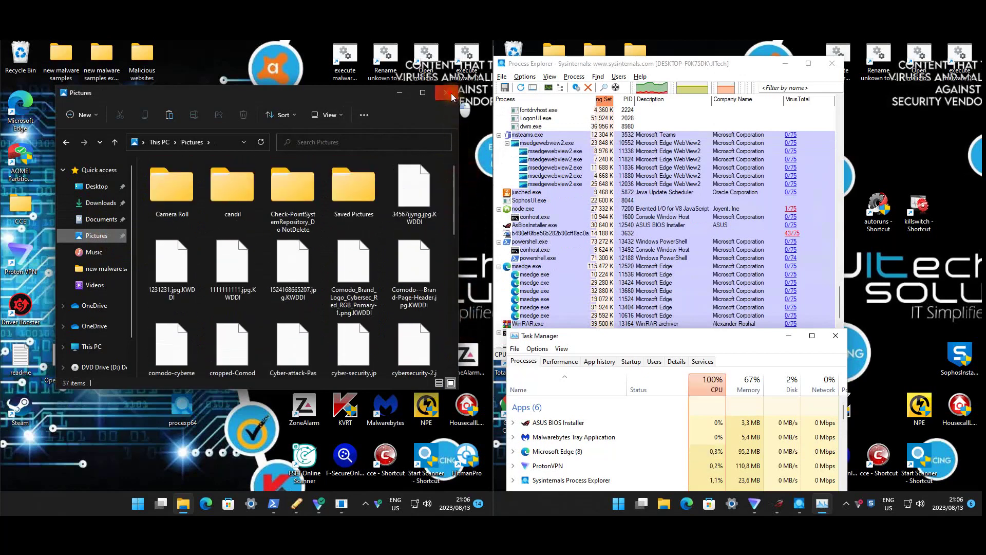
- Sort the second desktop's Task Manager processes by CPU usage, and look through its Process Explorer list before closing that window
{"action": "left_click", "coordinate": [452, 96]}
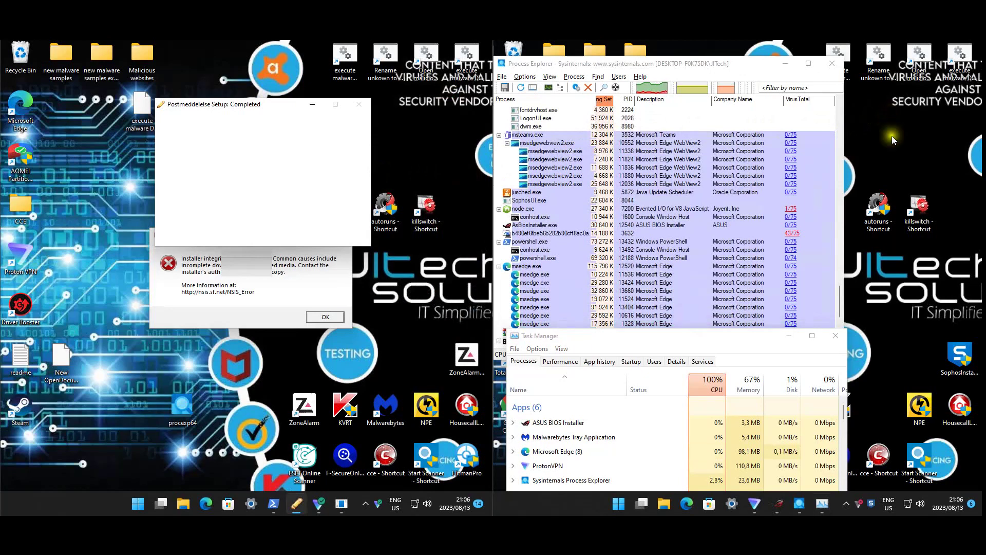
{"action": "left_click", "coordinate": [720, 385]}
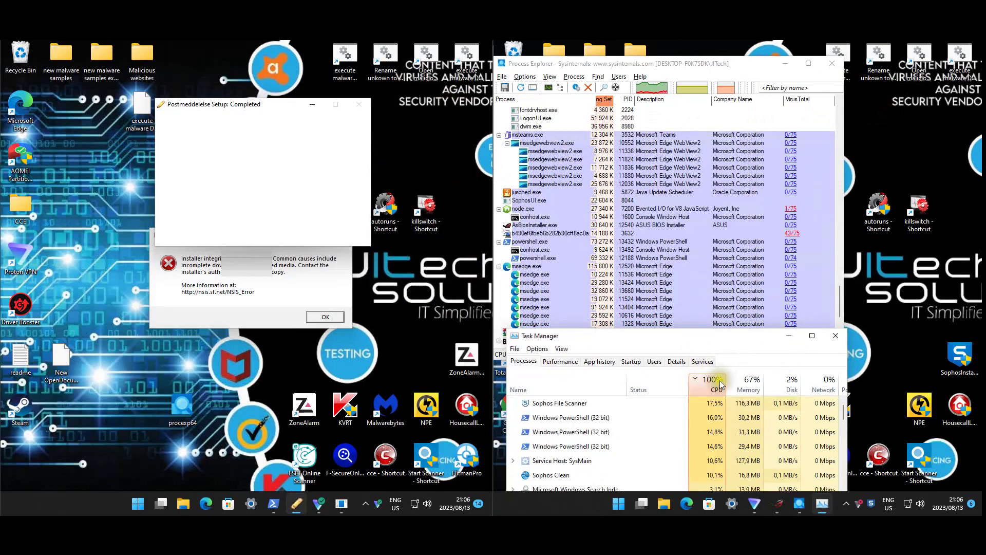
{"action": "left_click", "coordinate": [612, 77]}
{"action": "left_click_drag", "start_coordinate": [841, 312], "coordinate": [826, 100]}
{"action": "left_click", "coordinate": [833, 64]}
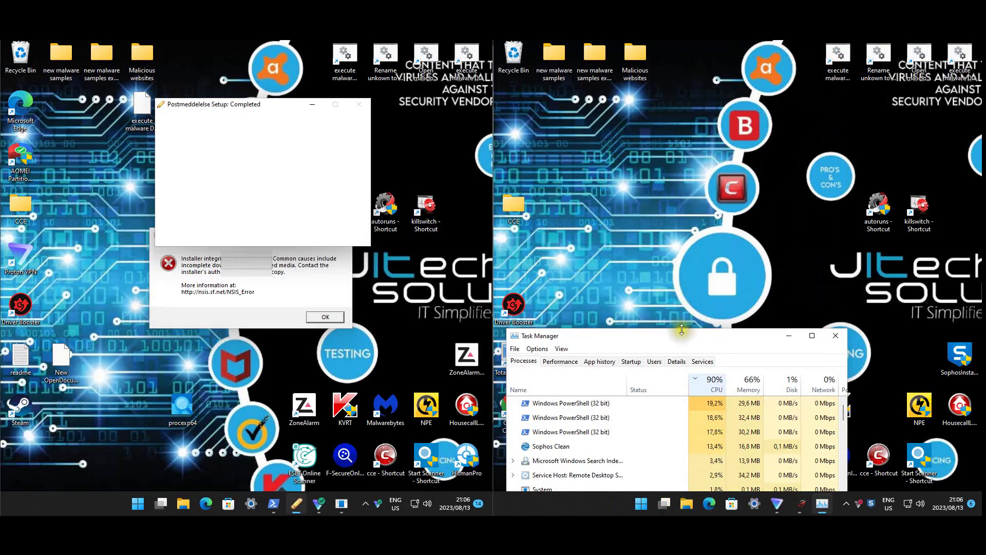
- Check the first startup entries on the second desktop and inspect the DigitalPulseService file location in its properties
{"action": "left_click_drag", "start_coordinate": [680, 333], "coordinate": [724, 120]}
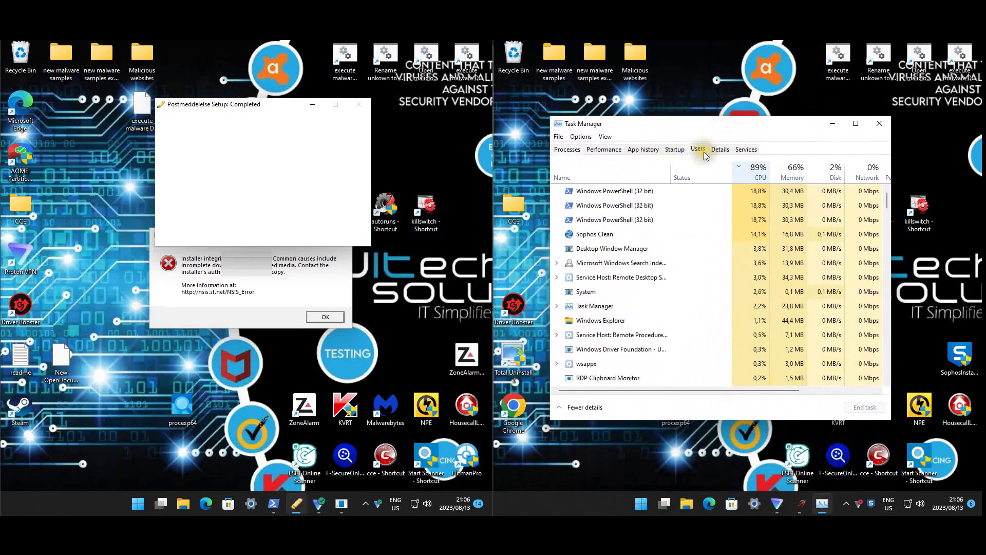
{"action": "left_click", "coordinate": [702, 150]}
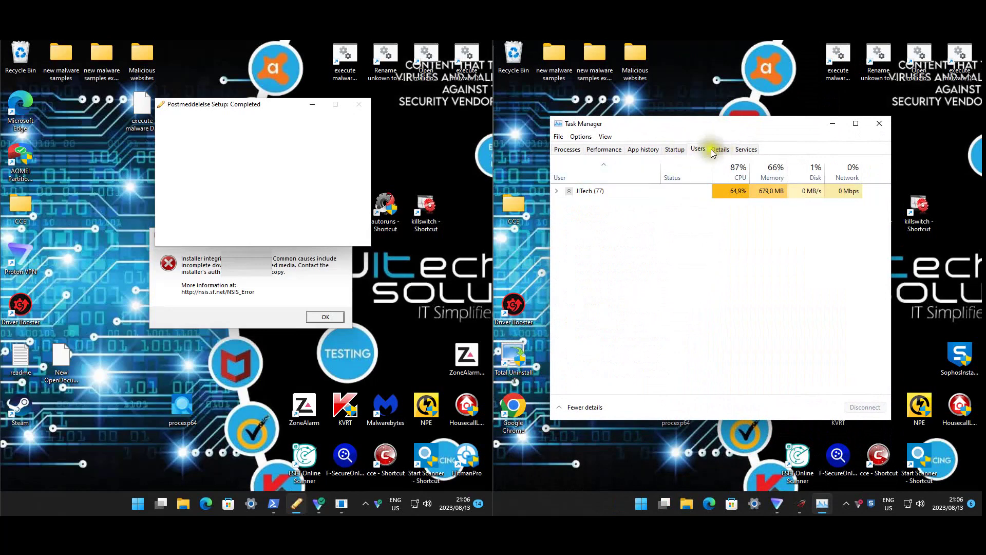
{"action": "left_click", "coordinate": [675, 149]}
{"action": "right_click", "coordinate": [595, 205]}
{"action": "right_click", "coordinate": [590, 220]}
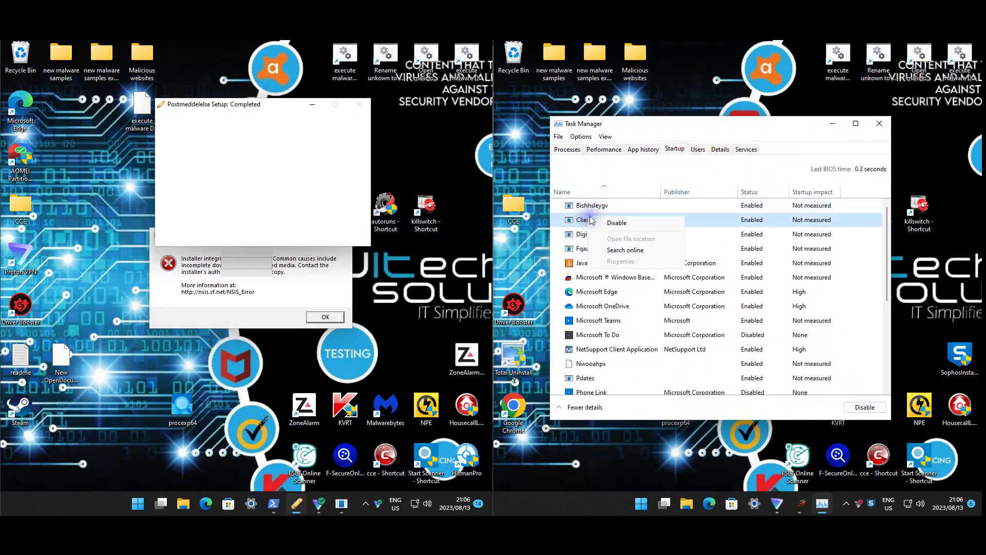
{"action": "right_click", "coordinate": [589, 234]}
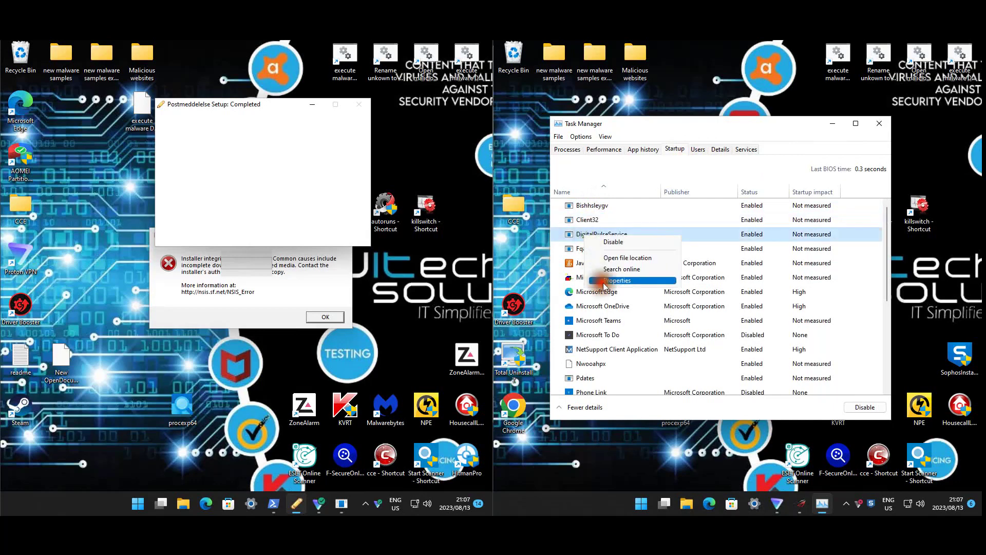
{"action": "left_click", "coordinate": [617, 269]}
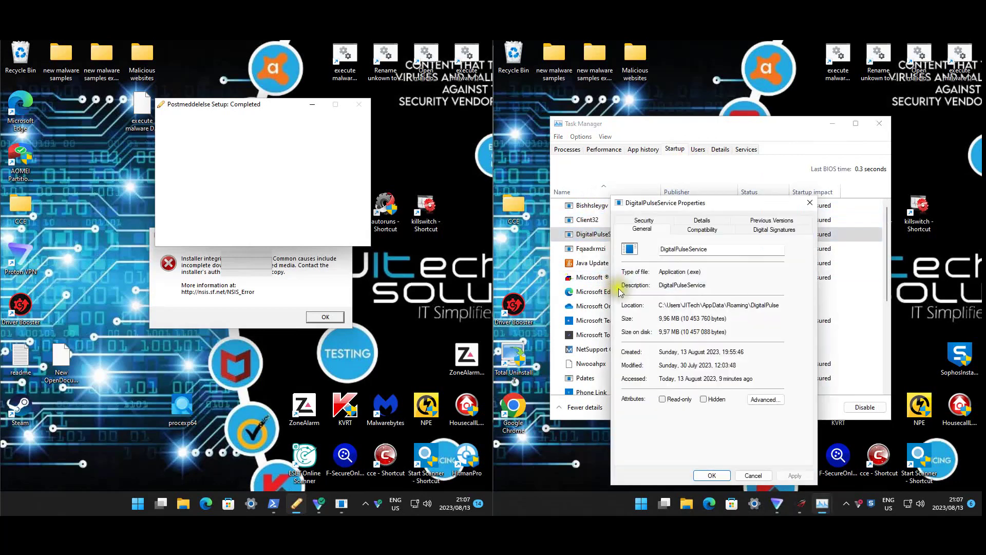
{"action": "left_click_drag", "start_coordinate": [739, 305], "coordinate": [822, 306]}
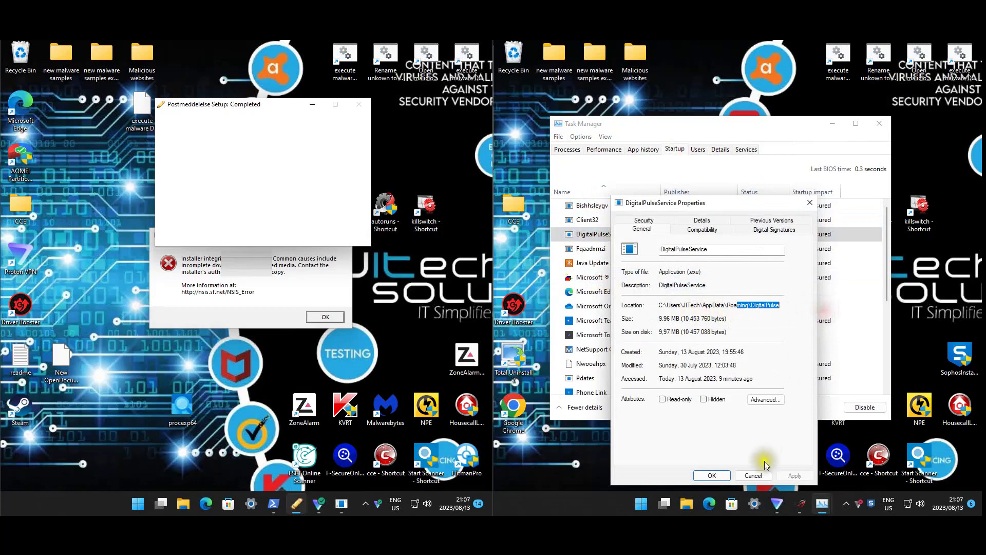
{"action": "left_click", "coordinate": [751, 476]}
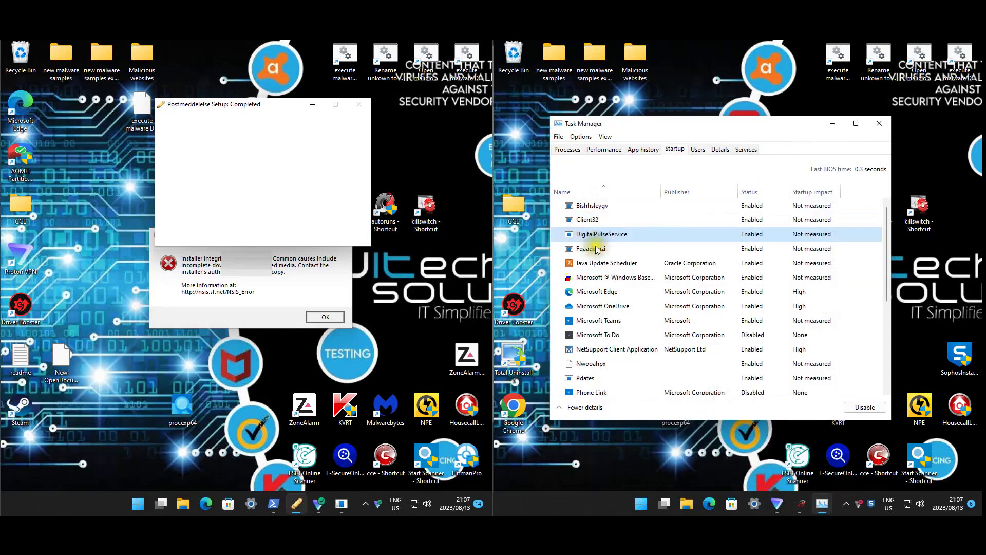
- Inspect the Nwooahpx startup entry's properties, examine its URL path, and close them
{"action": "right_click", "coordinate": [592, 249]}
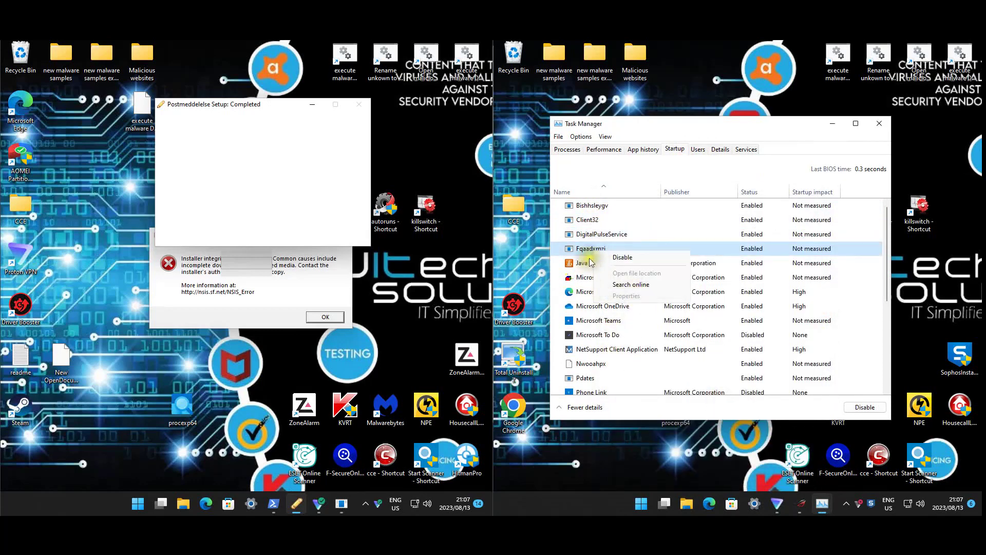
{"action": "left_click", "coordinate": [602, 323]}
{"action": "right_click", "coordinate": [619, 363]}
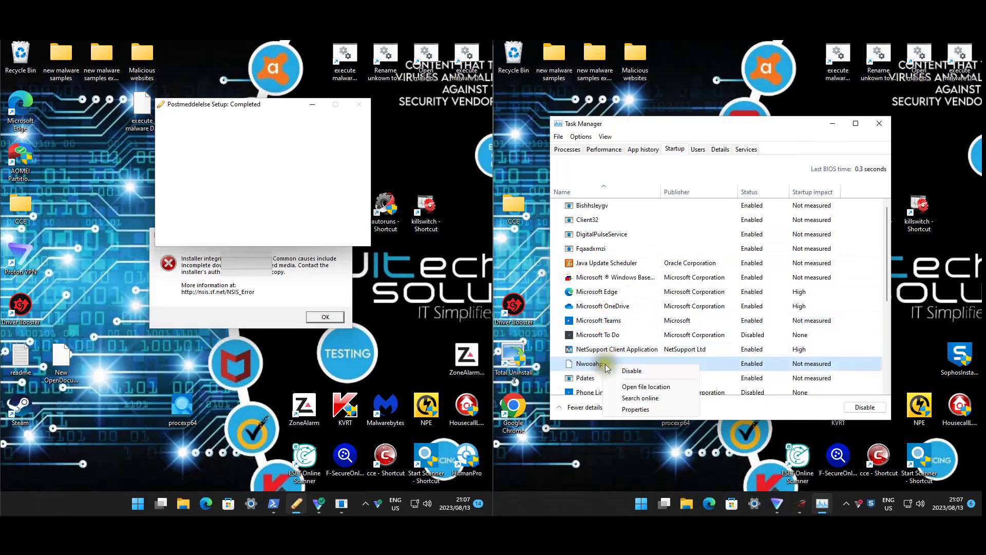
{"action": "left_click", "coordinate": [632, 409]}
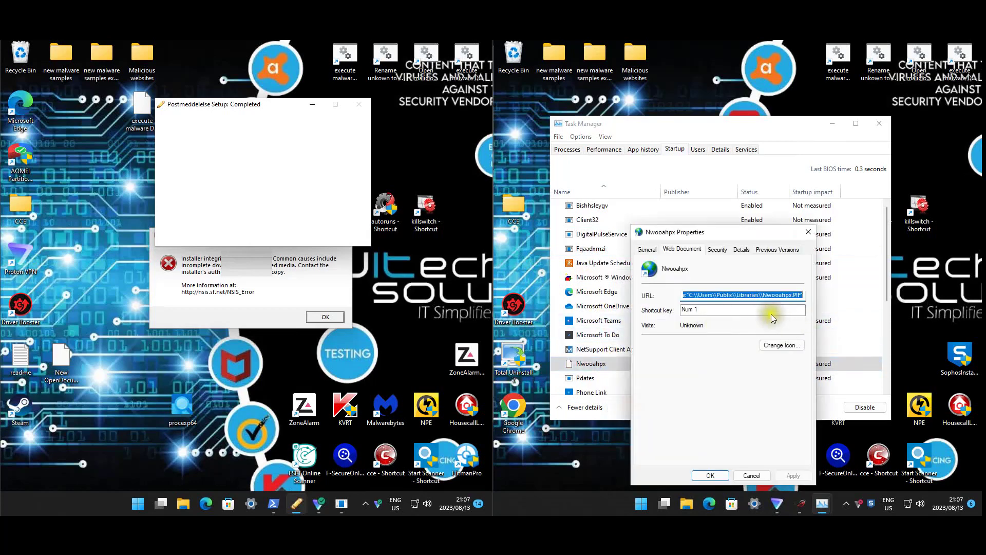
{"action": "left_click_drag", "start_coordinate": [756, 294], "coordinate": [869, 295]}
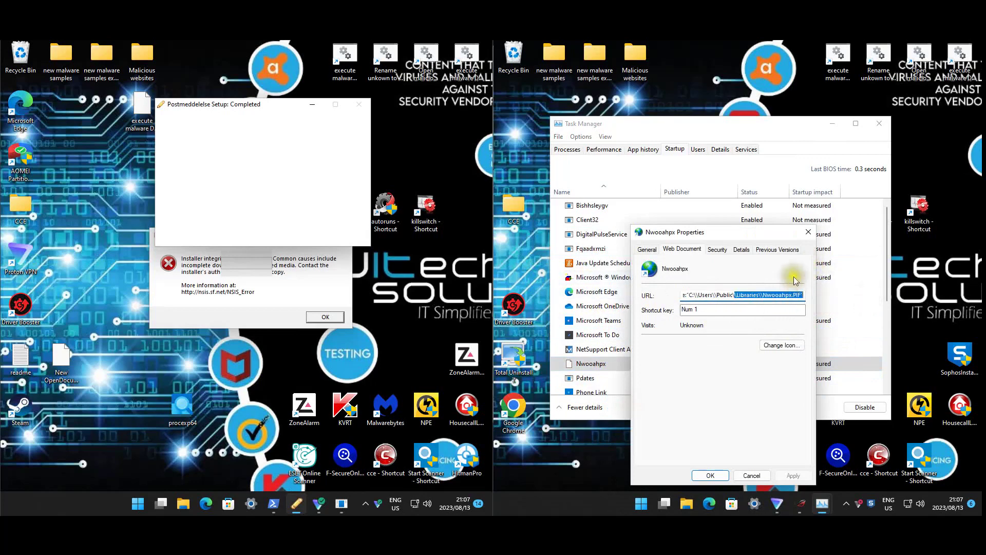
{"action": "left_click", "coordinate": [808, 234]}
- Inspect the Pdates startup entry's properties, review the remaining startup entries, and close Task Manager
{"action": "scroll", "coordinate": [663, 295], "scroll_direction": "down", "scroll_amount": 2}
{"action": "right_click", "coordinate": [580, 301]}
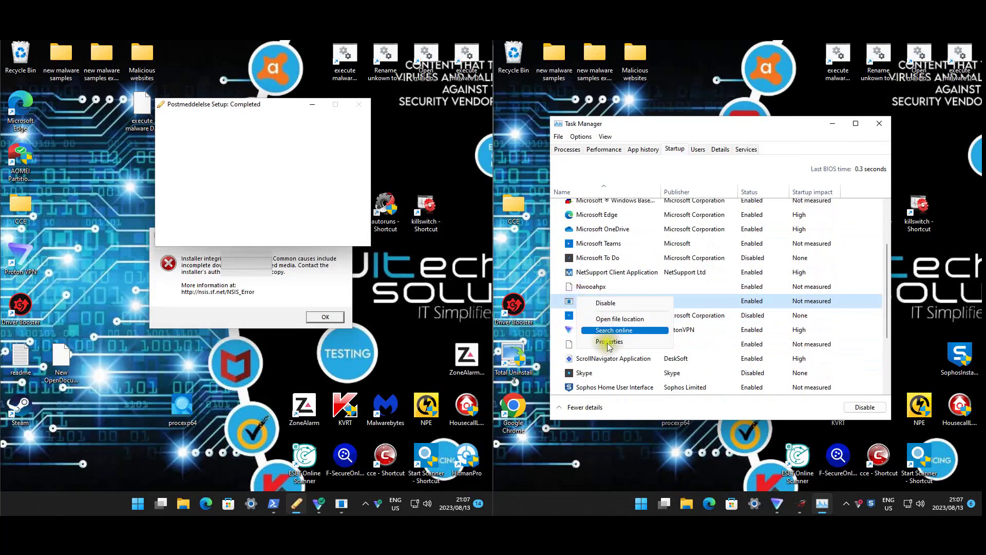
{"action": "left_click", "coordinate": [599, 345]}
{"action": "left_click_drag", "start_coordinate": [751, 306], "coordinate": [818, 319]}
{"action": "left_click", "coordinate": [690, 476]}
{"action": "scroll", "coordinate": [647, 352], "scroll_direction": "down", "scroll_amount": 3}
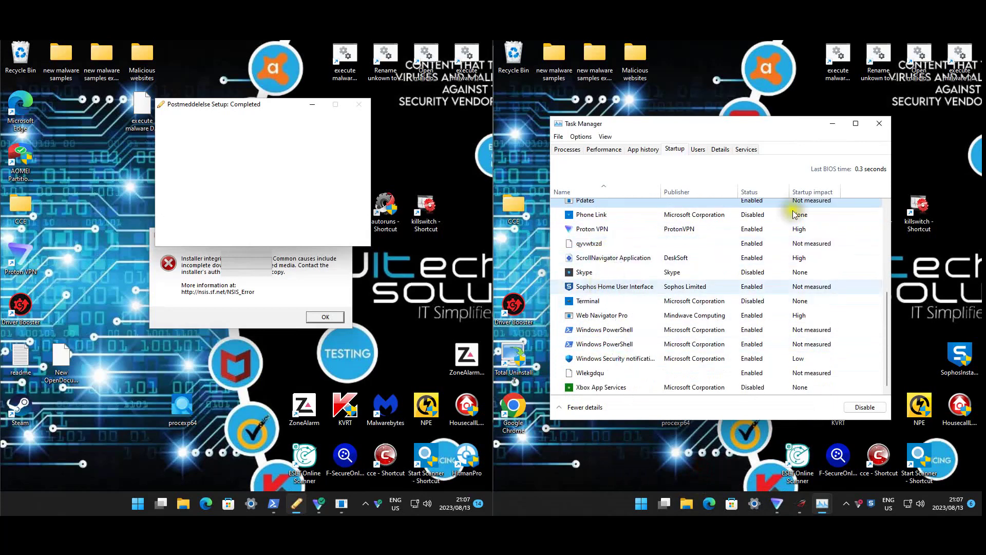
{"action": "left_click", "coordinate": [887, 126]}
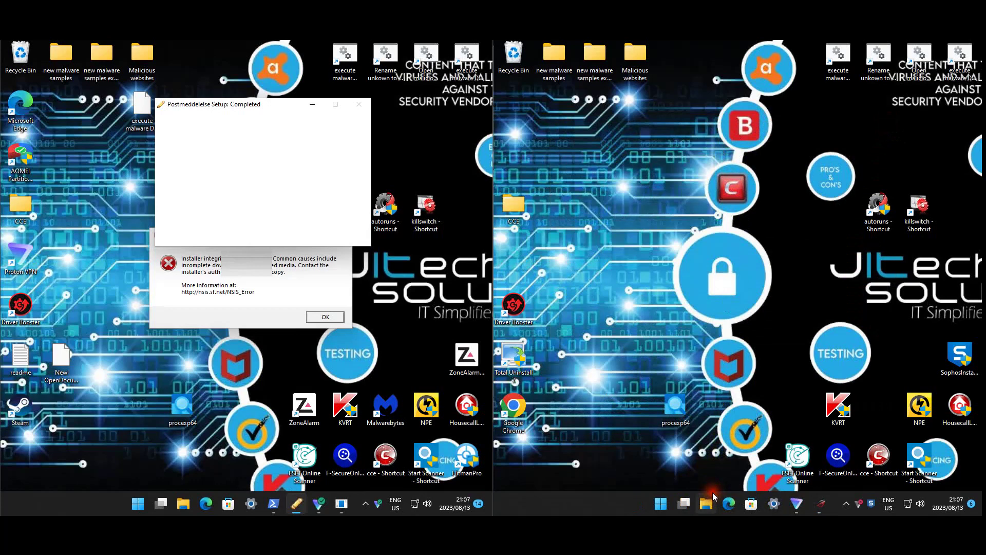
- Check the second desktop's Documents, Downloads and Pictures folders for encrypted files, and close File Explorer
{"action": "key", "text": "super+e"}
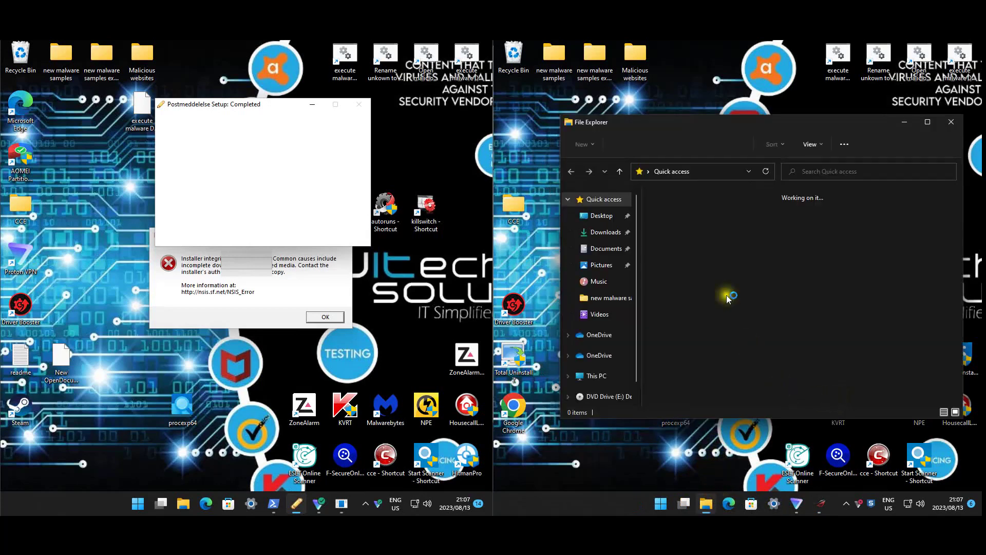
{"action": "double_click", "coordinate": [690, 258]}
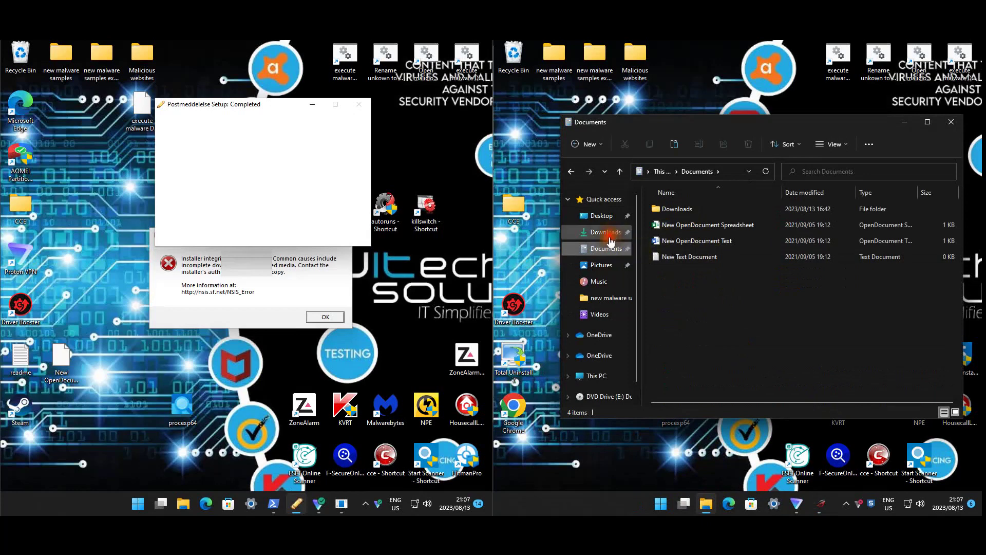
{"action": "left_click", "coordinate": [609, 232]}
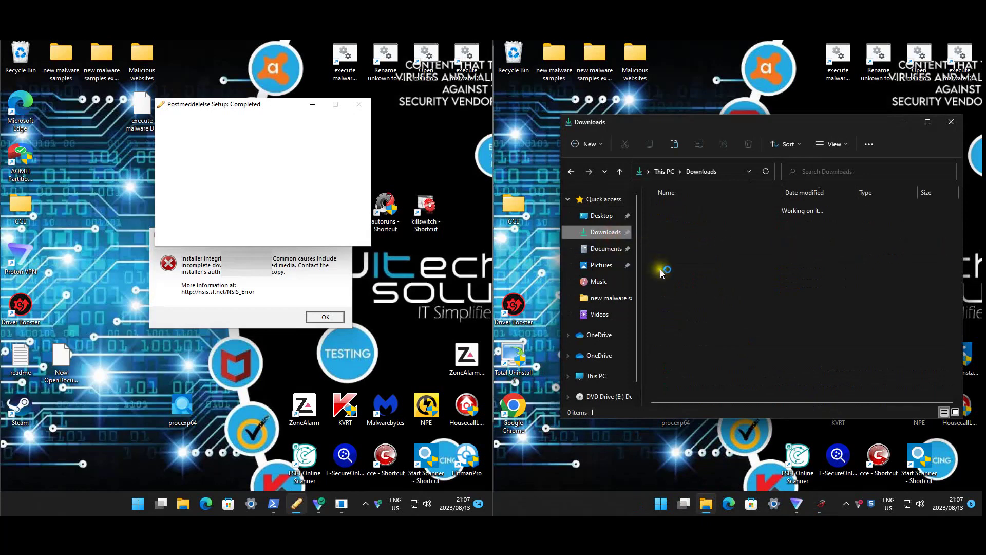
{"action": "left_click", "coordinate": [597, 265]}
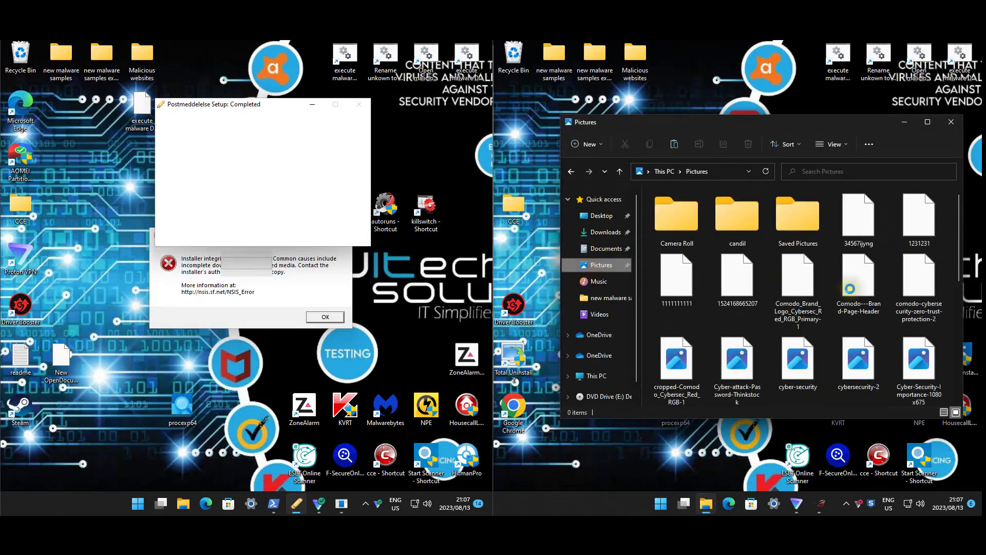
{"action": "scroll", "coordinate": [847, 288], "scroll_direction": "down", "scroll_amount": 5}
{"action": "left_click", "coordinate": [952, 122]}
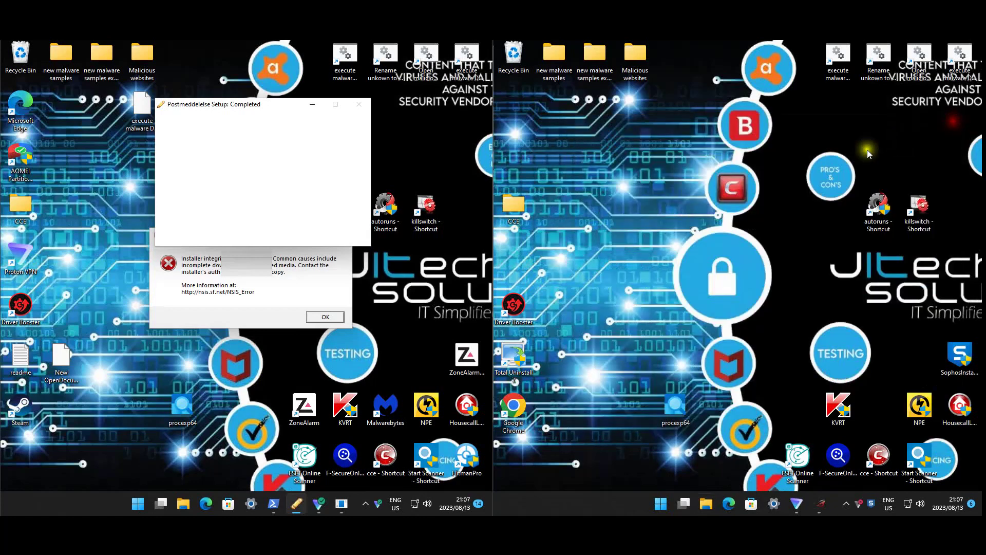
{"action": "left_click", "coordinate": [703, 165]}
{"action": "left_click", "coordinate": [619, 207]}
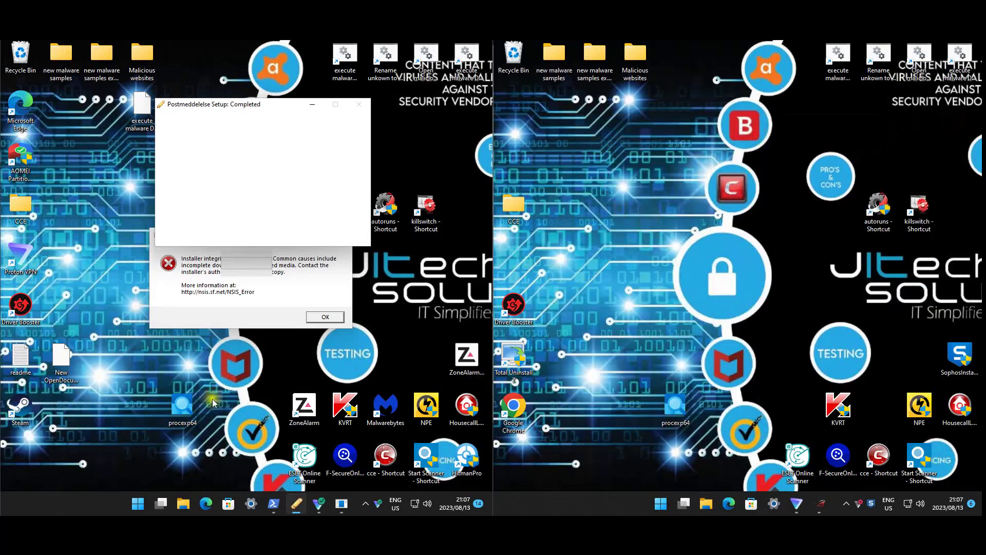
- Dismiss the antivirus BEAST alert and the repeated infected-file warnings on the other test desktop
{"action": "left_click", "coordinate": [274, 493]}
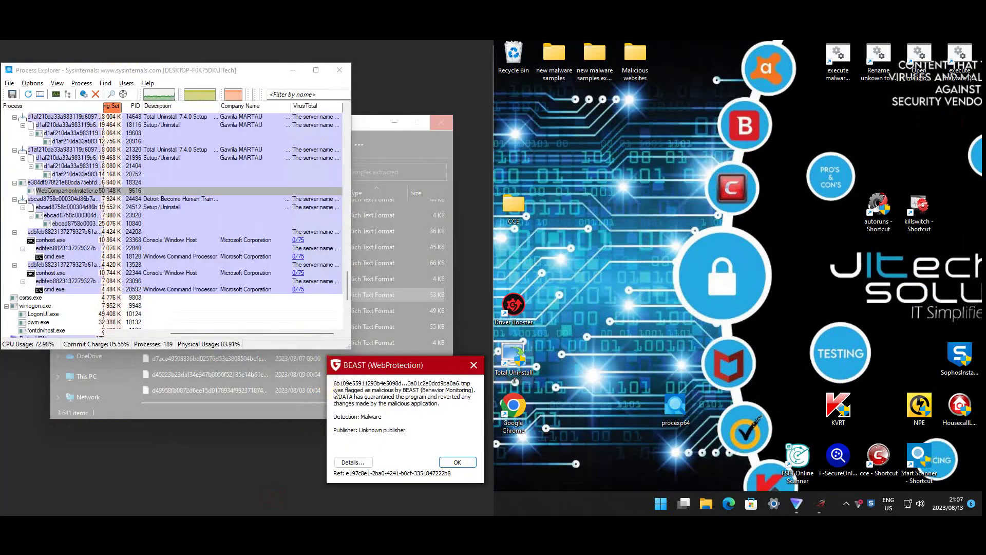
{"action": "left_click", "coordinate": [456, 462]}
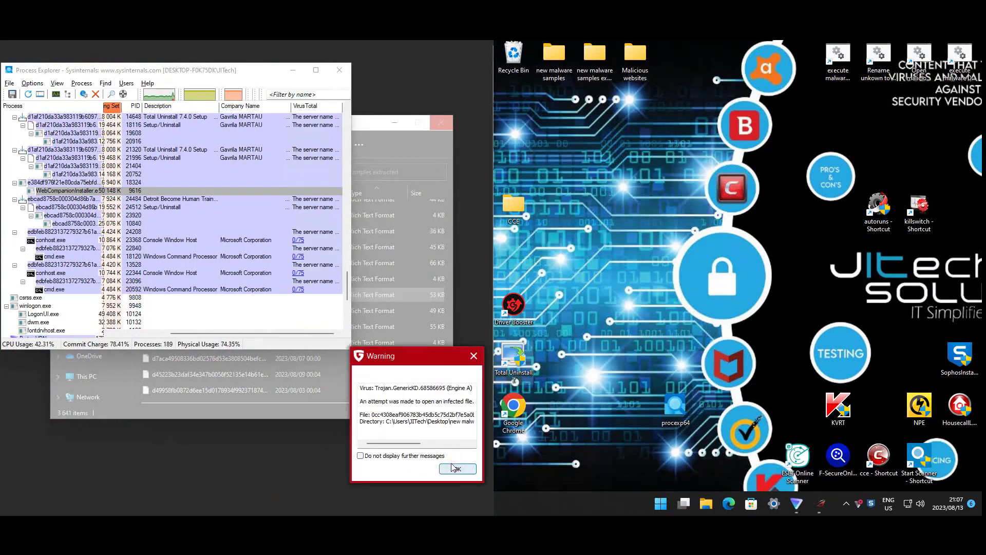
{"action": "left_click", "coordinate": [455, 470]}
{"action": "left_click", "coordinate": [446, 470]}
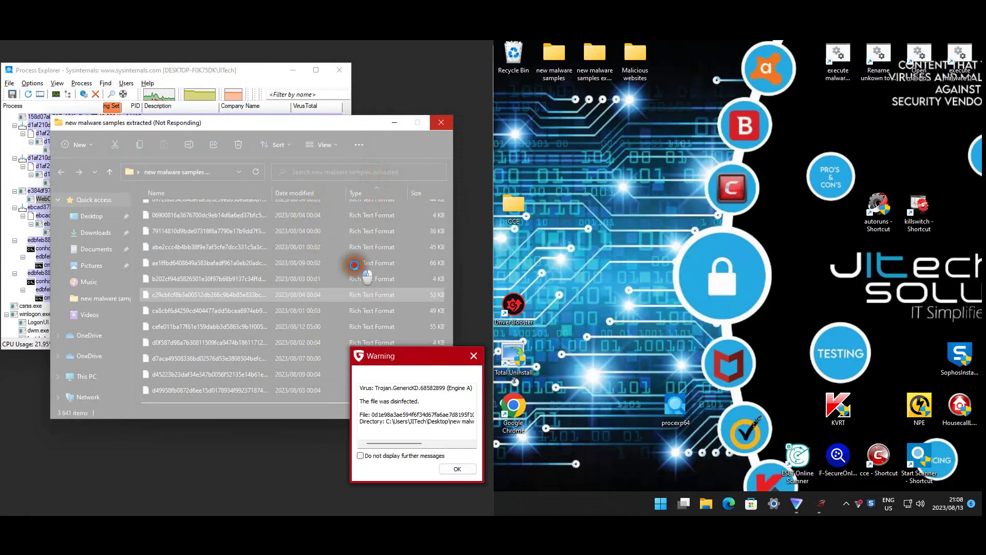
{"action": "left_click", "coordinate": [457, 467]}
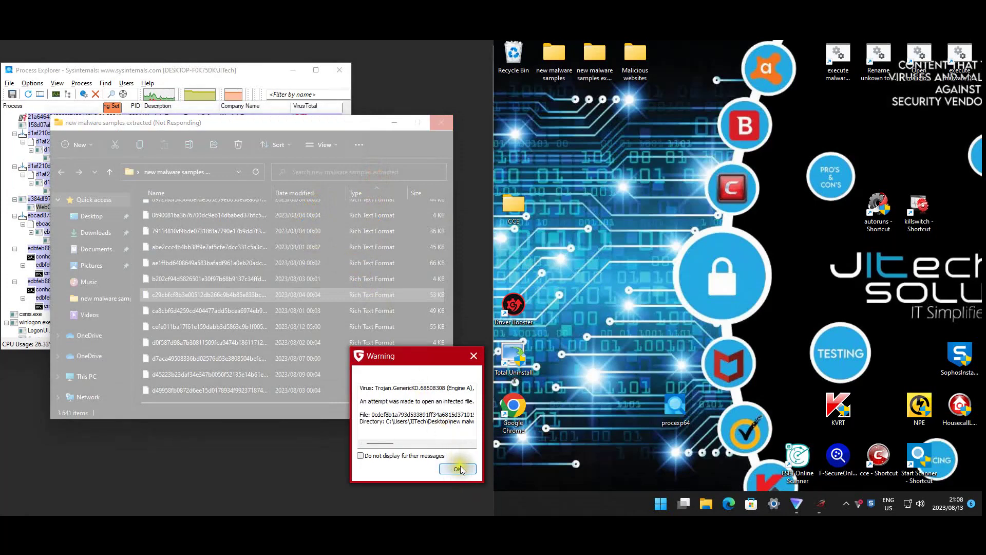
{"action": "left_click", "coordinate": [458, 469]}
{"action": "left_click", "coordinate": [458, 463]}
{"action": "left_click", "coordinate": [458, 467]}
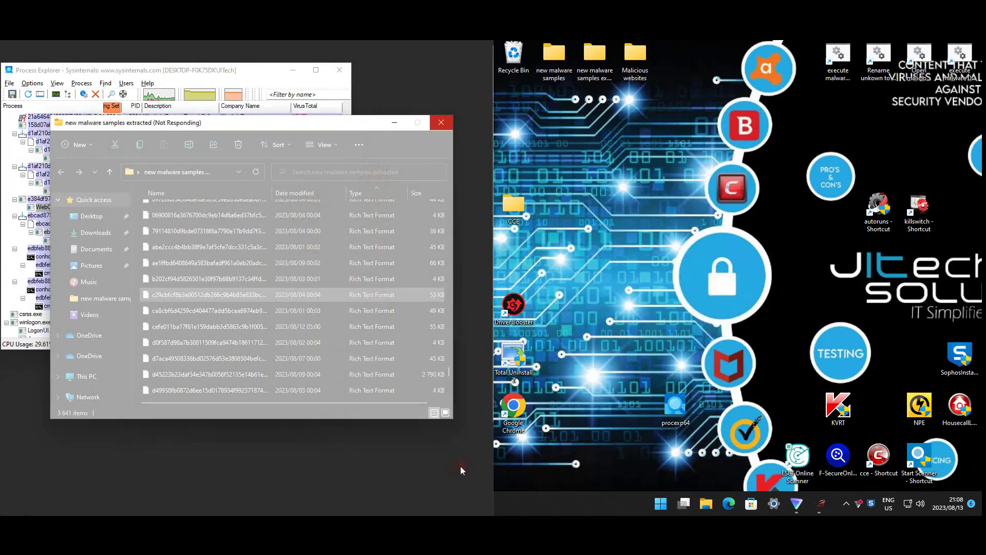
- Examine the full Process Explorer list for suspicious processes, including InstallUtil.exe and the running malware samples with their VirusTotal ratings
{"action": "left_click", "coordinate": [256, 81]}
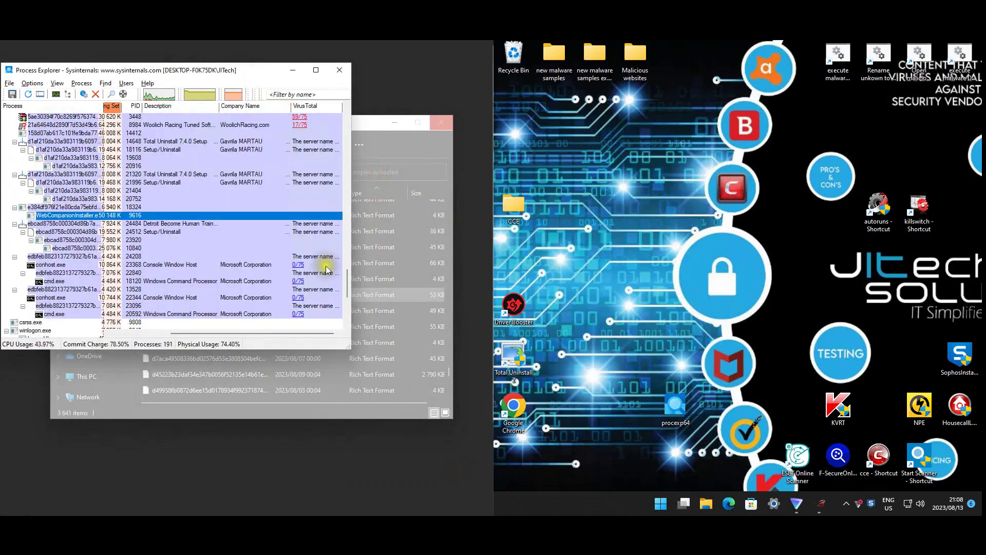
{"action": "left_click_drag", "start_coordinate": [353, 280], "coordinate": [353, 303]}
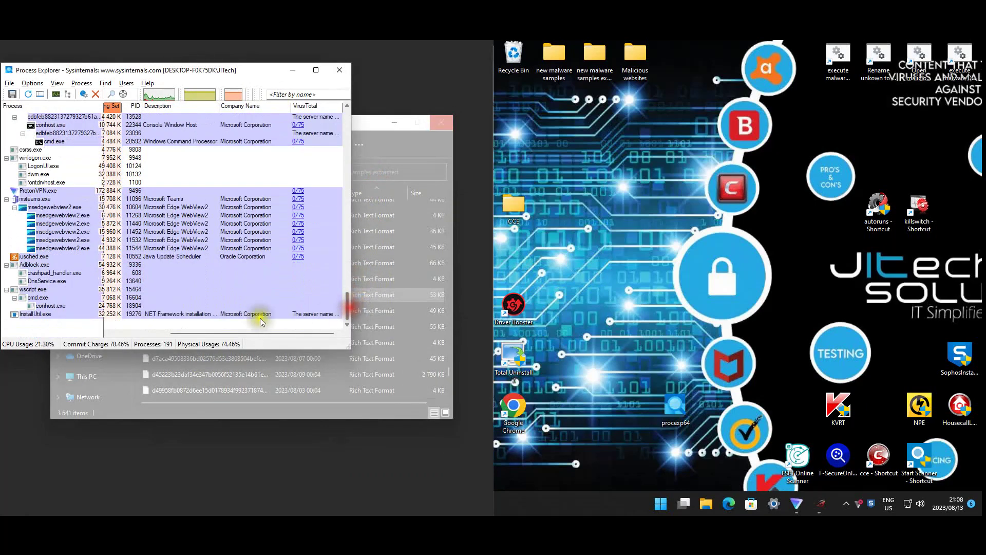
{"action": "mouse_move", "coordinate": [31, 315]}
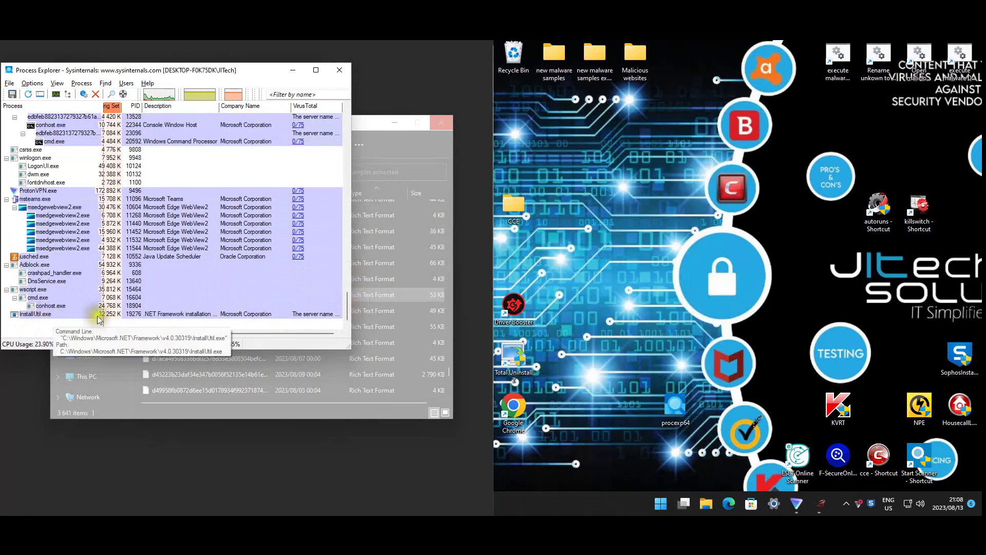
{"action": "scroll", "coordinate": [100, 313], "scroll_direction": "up", "scroll_amount": 7}
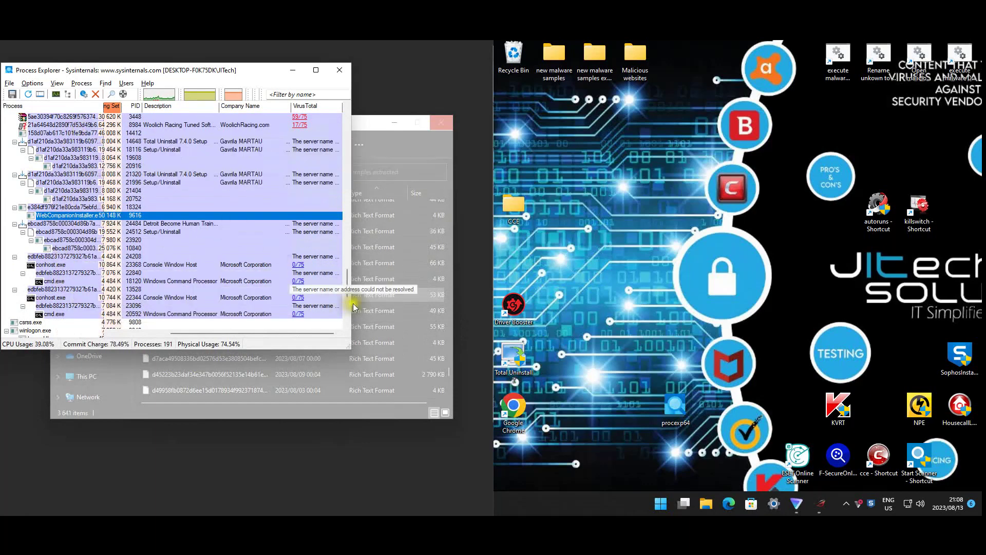
{"action": "scroll", "coordinate": [346, 278], "scroll_direction": "up", "scroll_amount": 8}
{"action": "scroll", "coordinate": [318, 281], "scroll_direction": "down", "scroll_amount": 4}
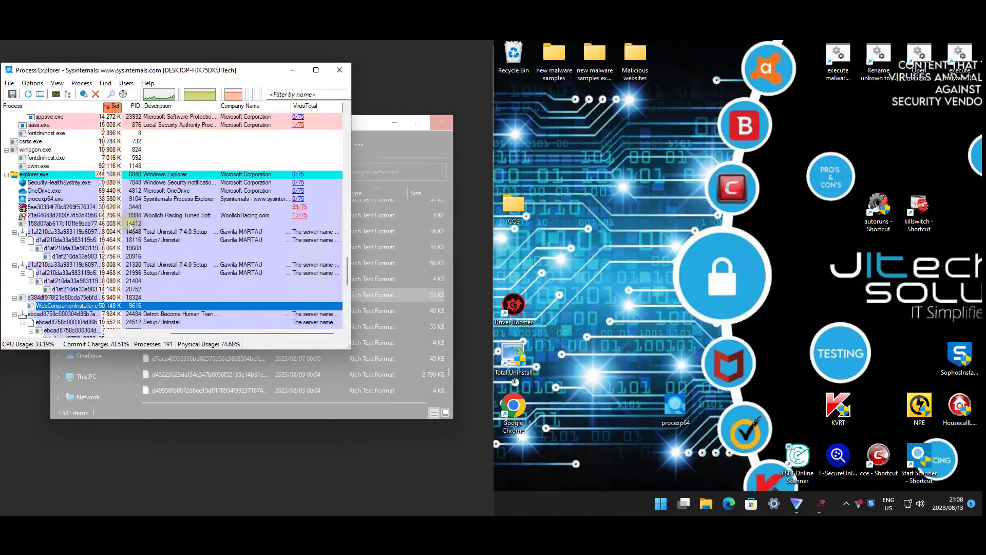
{"action": "left_click", "coordinate": [45, 208]}
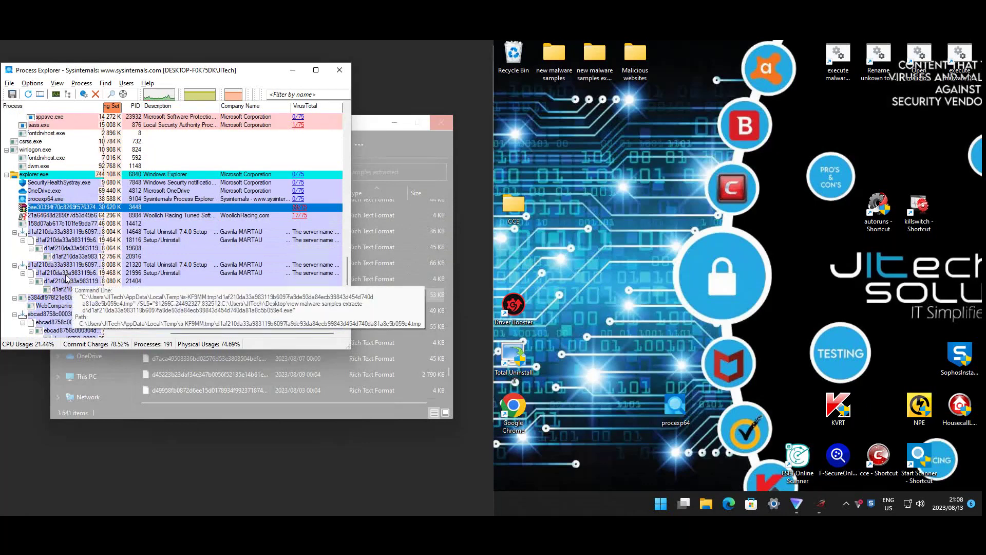
{"action": "scroll", "coordinate": [352, 253], "scroll_direction": "up", "scroll_amount": 3}
{"action": "left_click_drag", "start_coordinate": [352, 252], "coordinate": [352, 78]}
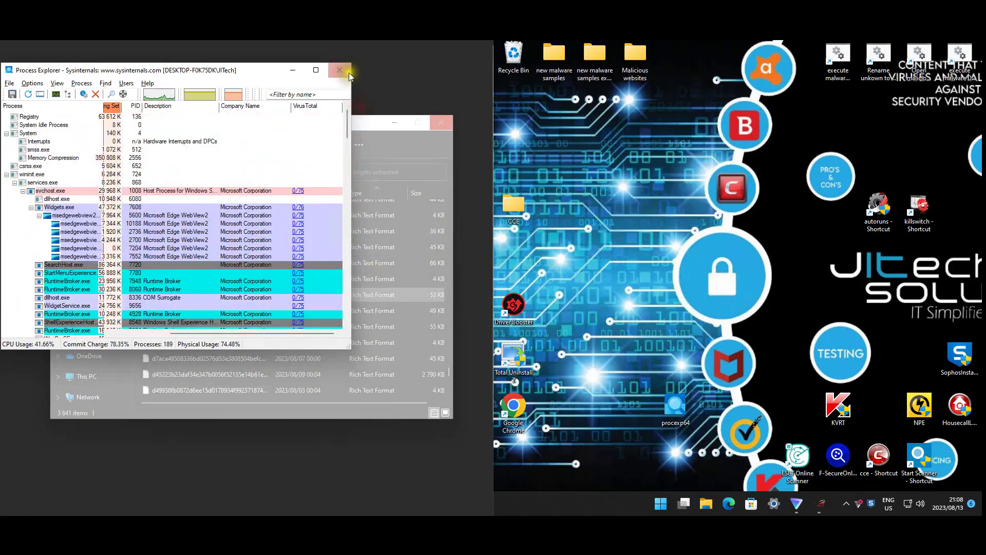
- Close Process Explorer, minimize the unresponsive malware samples folder window, and open Task Manager
{"action": "left_click", "coordinate": [339, 70]}
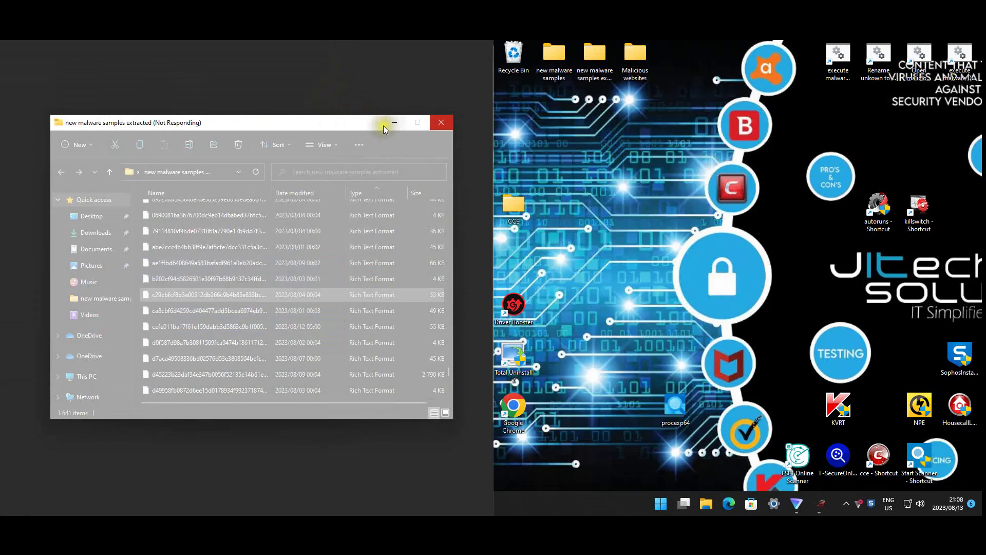
{"action": "left_click", "coordinate": [398, 124]}
{"action": "key", "text": "ctrl+shift+Escape"}
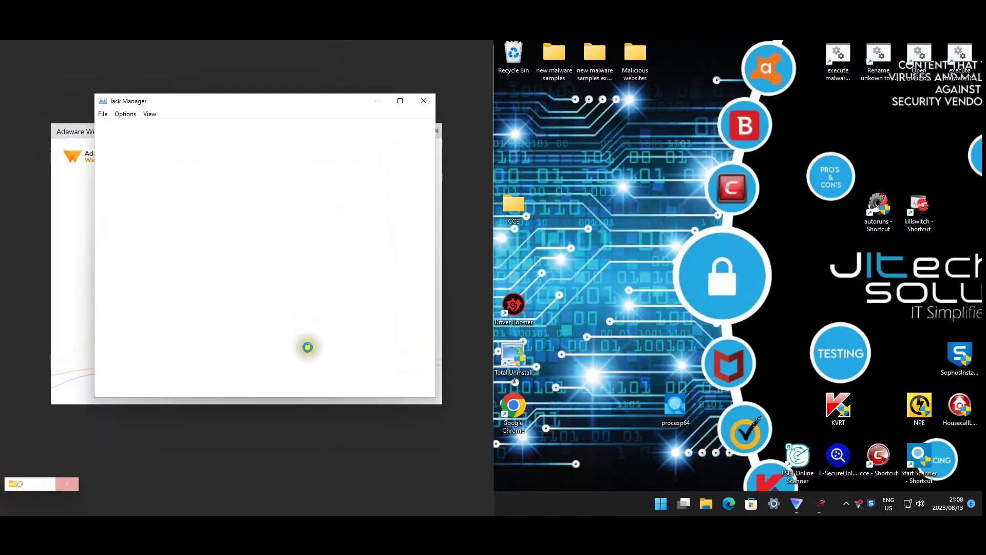
- Bring Task Manager in front of the Adaware Web Companion installer and move its window aside
{"action": "left_click", "coordinate": [75, 259]}
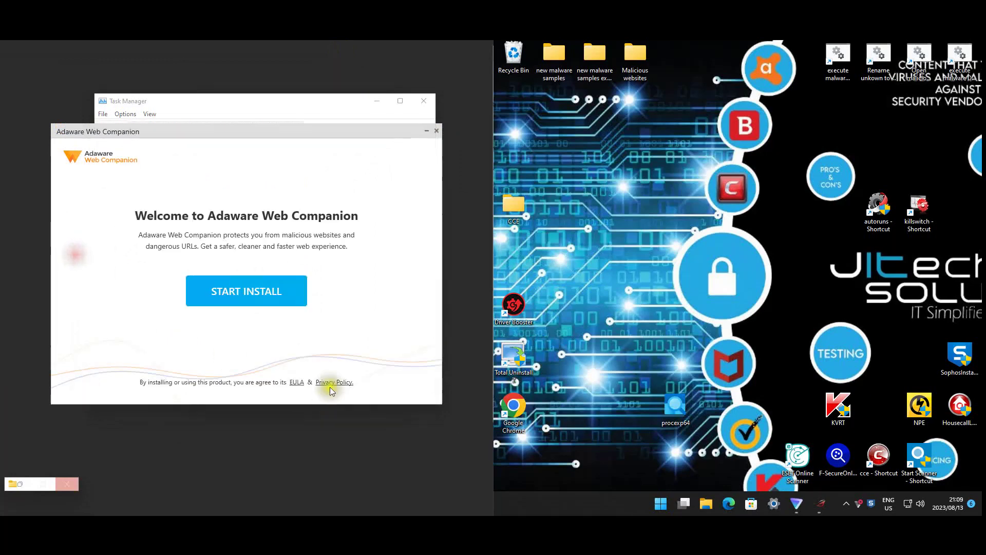
{"action": "left_click", "coordinate": [388, 176]}
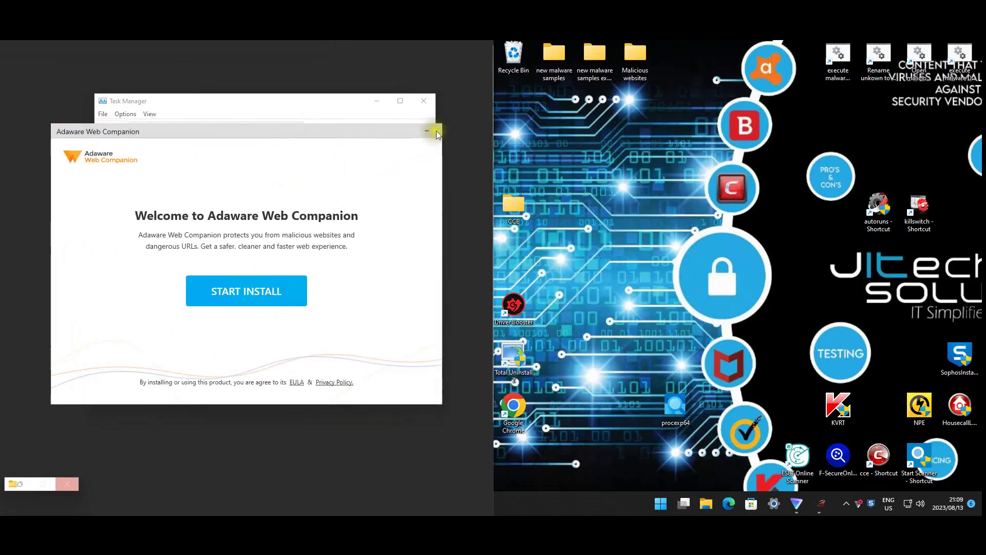
{"action": "left_click", "coordinate": [187, 333]}
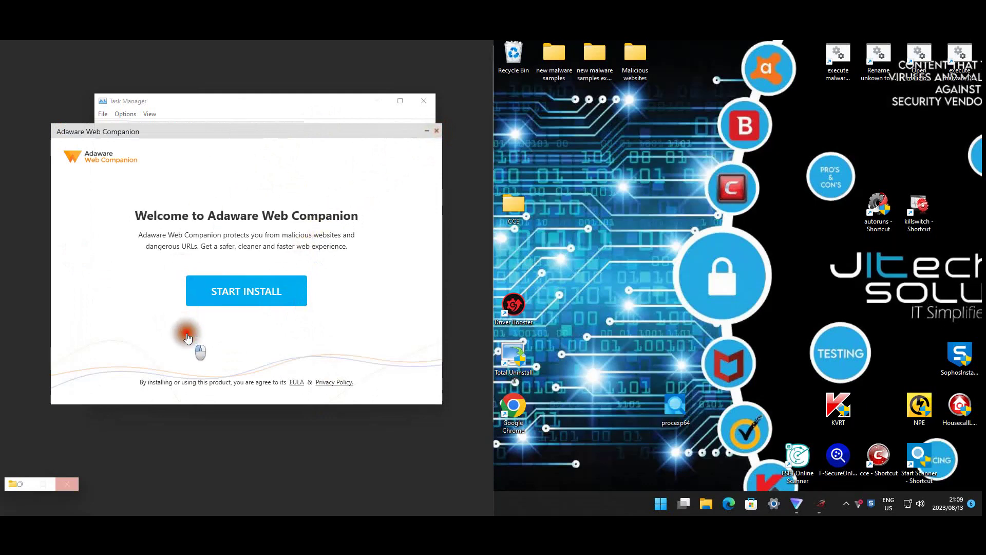
{"action": "left_click", "coordinate": [225, 103]}
{"action": "left_click_drag", "start_coordinate": [183, 103], "coordinate": [293, 72]}
{"action": "left_click", "coordinate": [351, 95]}
{"action": "left_click_drag", "start_coordinate": [393, 75], "coordinate": [315, 92]}
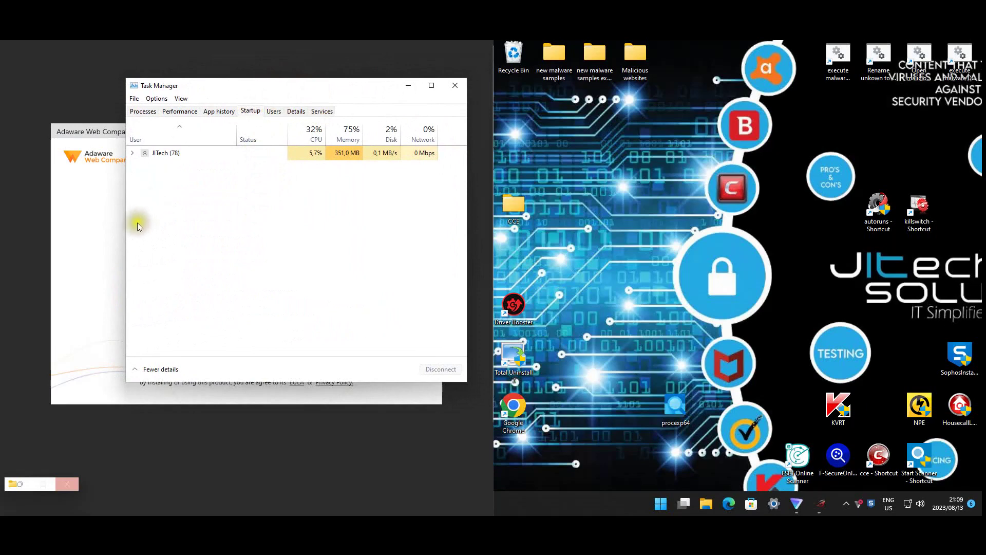
{"action": "left_click_drag", "start_coordinate": [196, 87], "coordinate": [364, 149]}
- Install Total Uninstall 7 in English, accepting the license agreement, and finish its setup wizard
{"action": "left_click", "coordinate": [225, 288]}
{"action": "left_click", "coordinate": [305, 352]}
{"action": "left_click", "coordinate": [257, 295]}
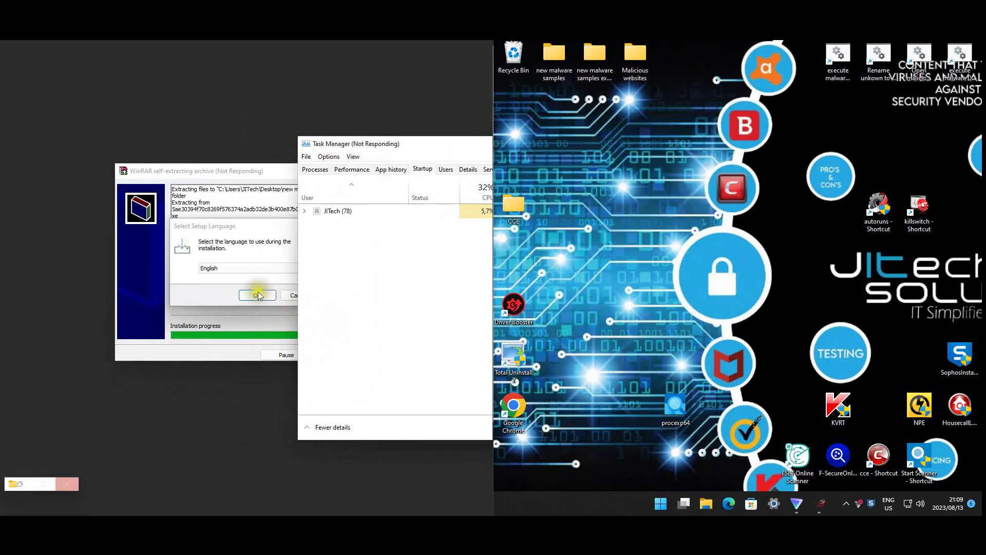
{"action": "left_click", "coordinate": [307, 351]}
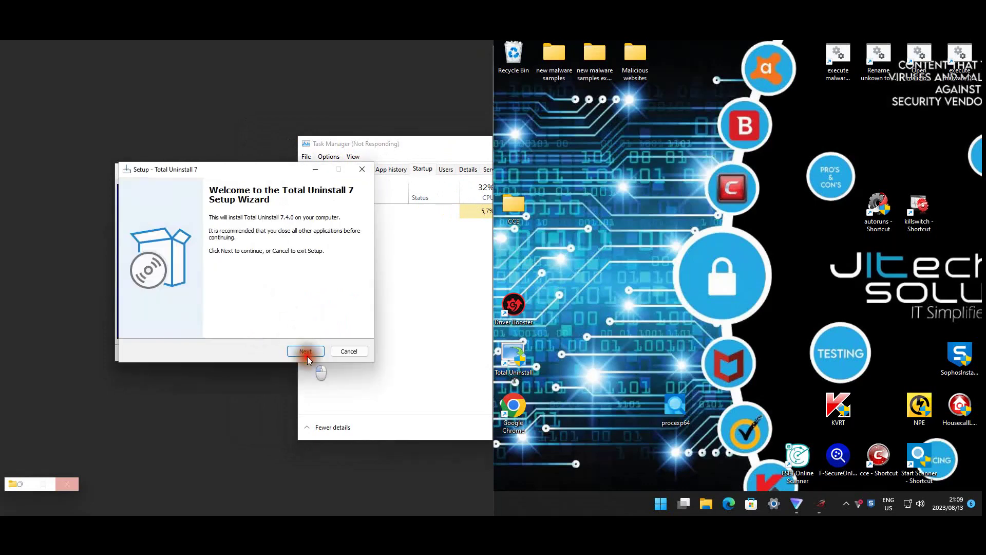
{"action": "left_click", "coordinate": [181, 319]}
{"action": "left_click", "coordinate": [306, 351]}
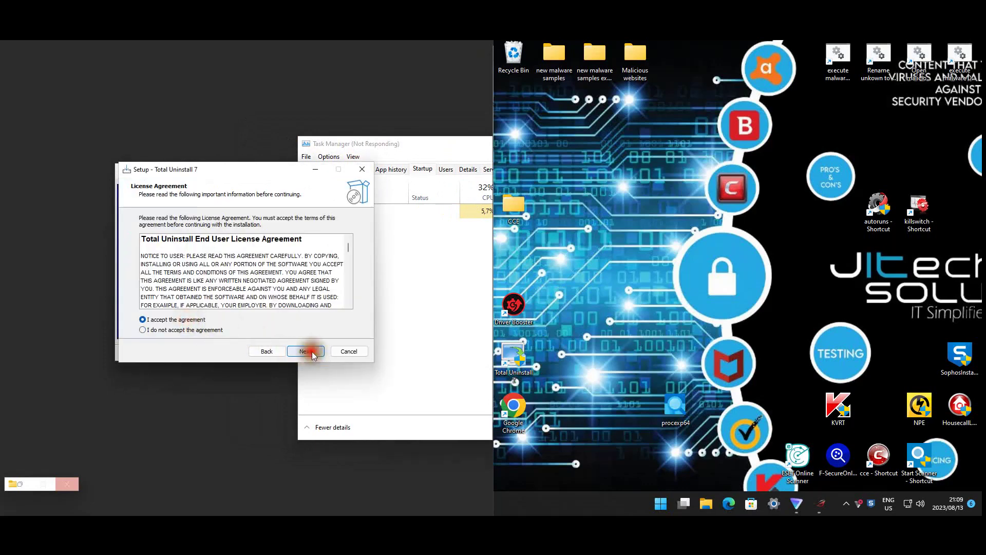
{"action": "left_click", "coordinate": [307, 352]}
{"action": "left_click", "coordinate": [306, 352]}
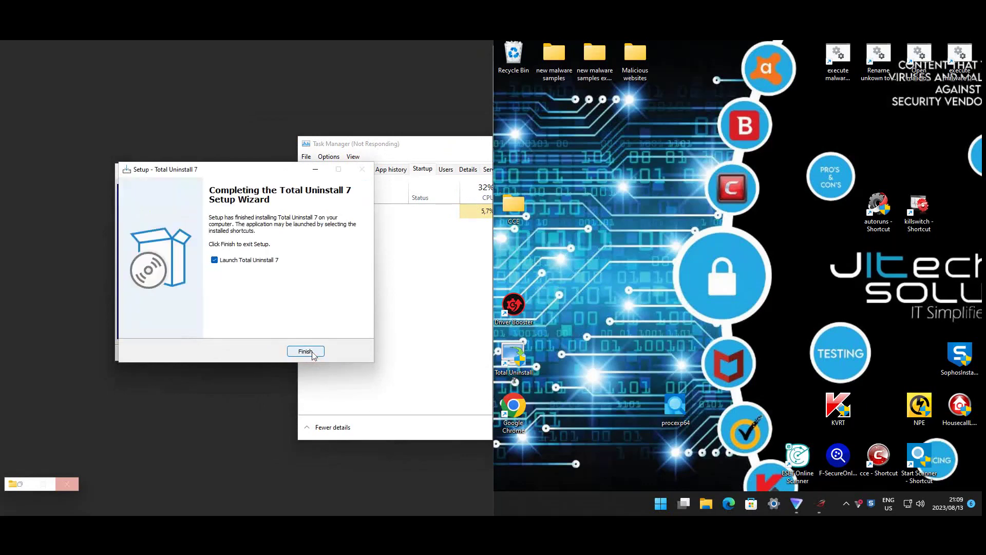
{"action": "left_click", "coordinate": [306, 351]}
- Cancel the second Total Uninstall 7 setup and confirm exiting it
{"action": "left_click", "coordinate": [258, 296]}
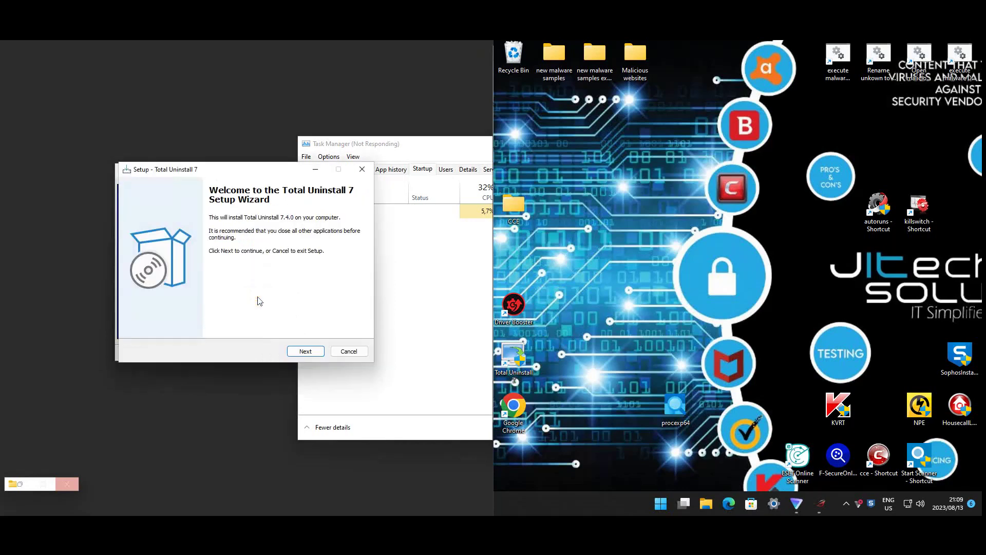
{"action": "left_click", "coordinate": [347, 355]}
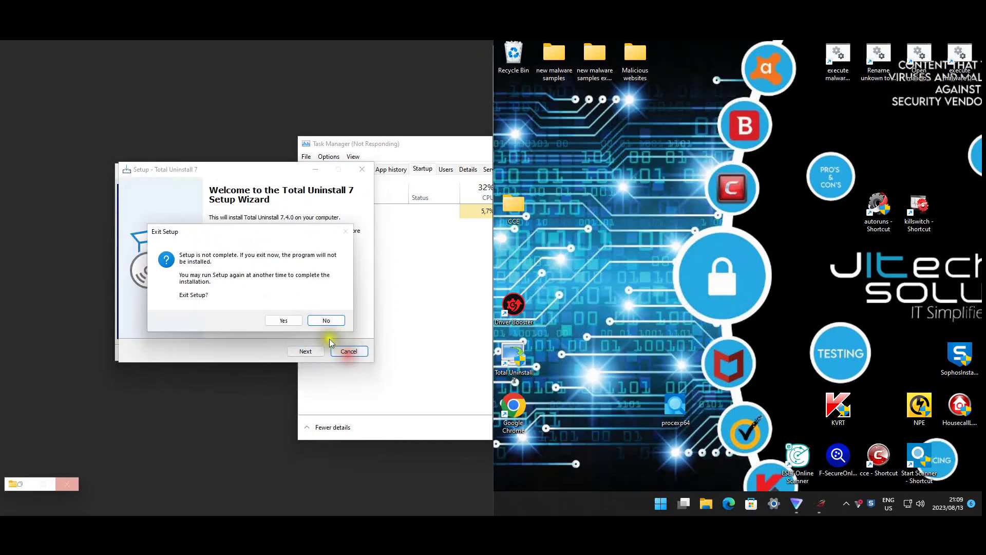
{"action": "left_click", "coordinate": [304, 322]}
{"action": "left_click", "coordinate": [257, 318]}
- Move the WinRAR extraction window and the unresponsive Task Manager windows out of the way
{"action": "left_click_drag", "start_coordinate": [286, 181], "coordinate": [164, 131]}
{"action": "left_click_drag", "start_coordinate": [371, 146], "coordinate": [225, 134]}
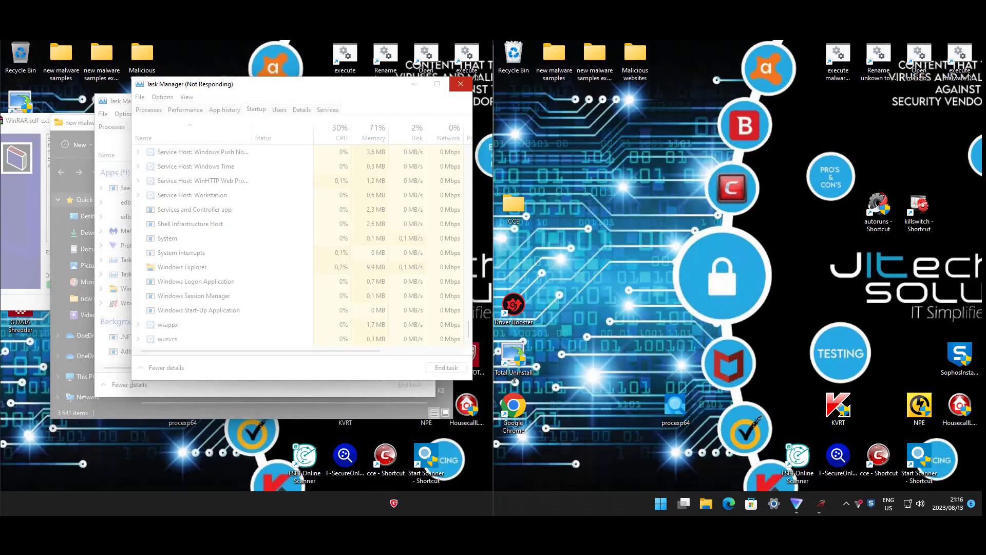
{"action": "left_click", "coordinate": [226, 143]}
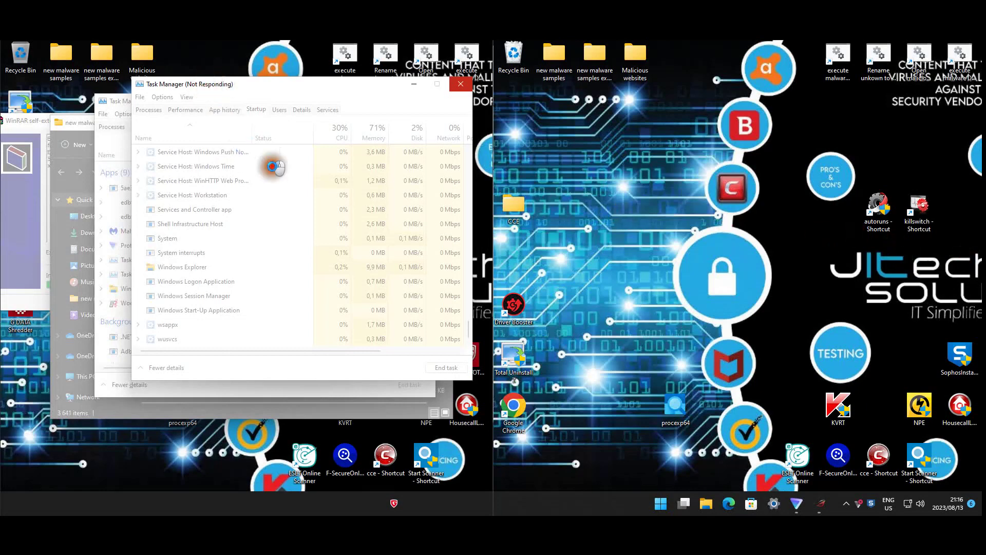
{"action": "left_click_drag", "start_coordinate": [222, 86], "coordinate": [282, 178]}
{"action": "left_click_drag", "start_coordinate": [200, 108], "coordinate": [147, 132]}
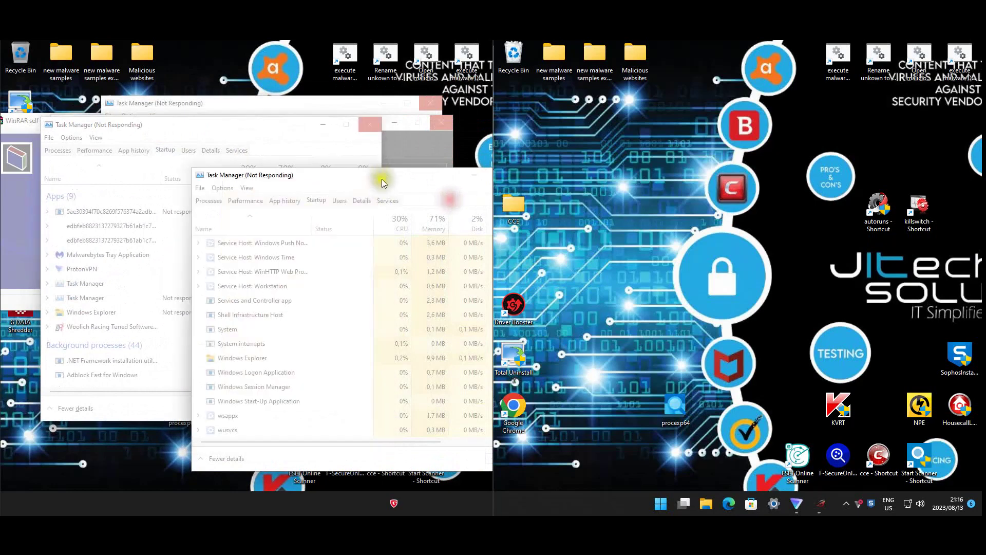
{"action": "left_click_drag", "start_coordinate": [335, 98], "coordinate": [325, 100]}
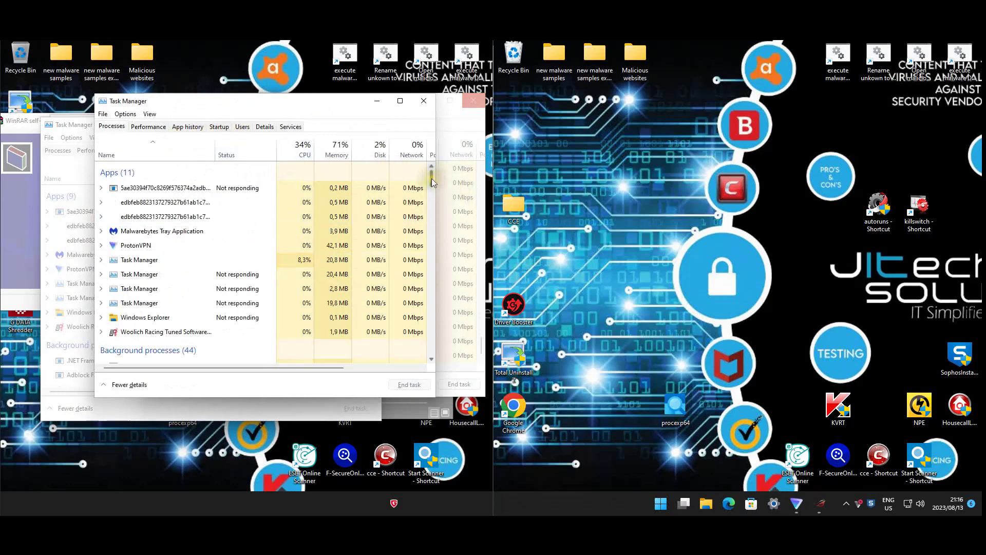
- Try to end the Windows Explorer task near the end of Task Manager's process list
{"action": "left_click_drag", "start_coordinate": [435, 182], "coordinate": [432, 360]}
{"action": "left_click", "coordinate": [139, 283]}
{"action": "left_click", "coordinate": [409, 385]}
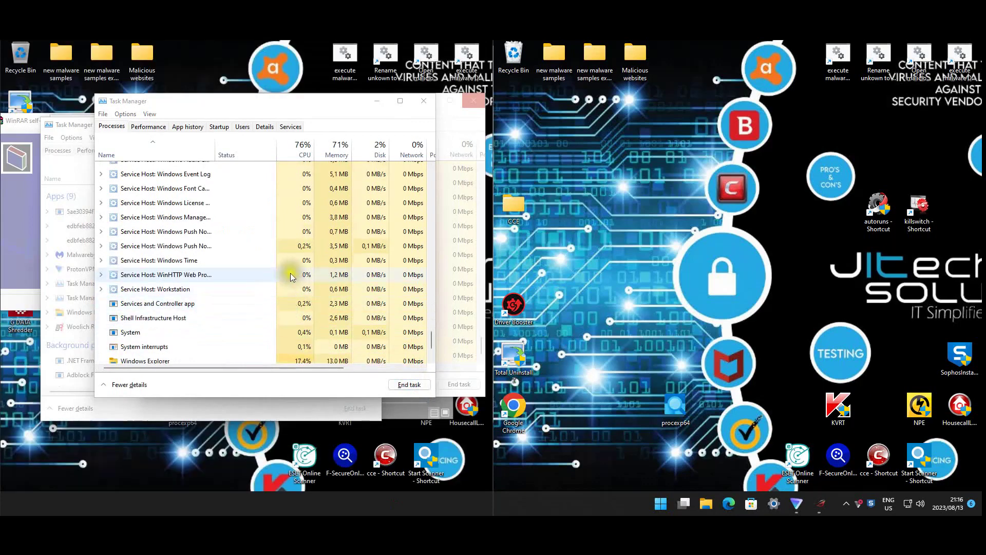
- Examine Task Manager's process list from the Windows services up through the background processes to the running apps
{"action": "scroll", "coordinate": [288, 268], "scroll_direction": "up", "scroll_amount": 10}
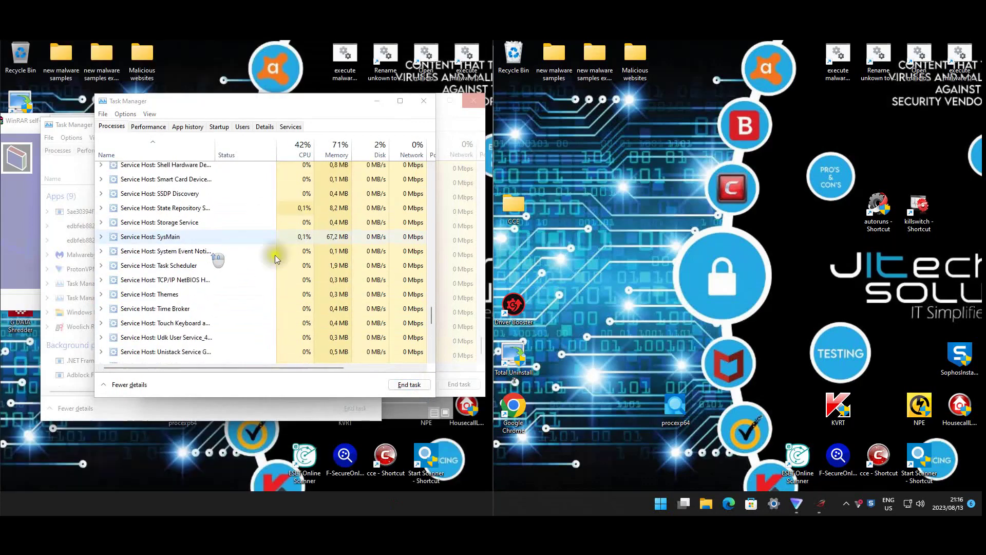
{"action": "scroll", "coordinate": [282, 257], "scroll_direction": "up", "scroll_amount": 15}
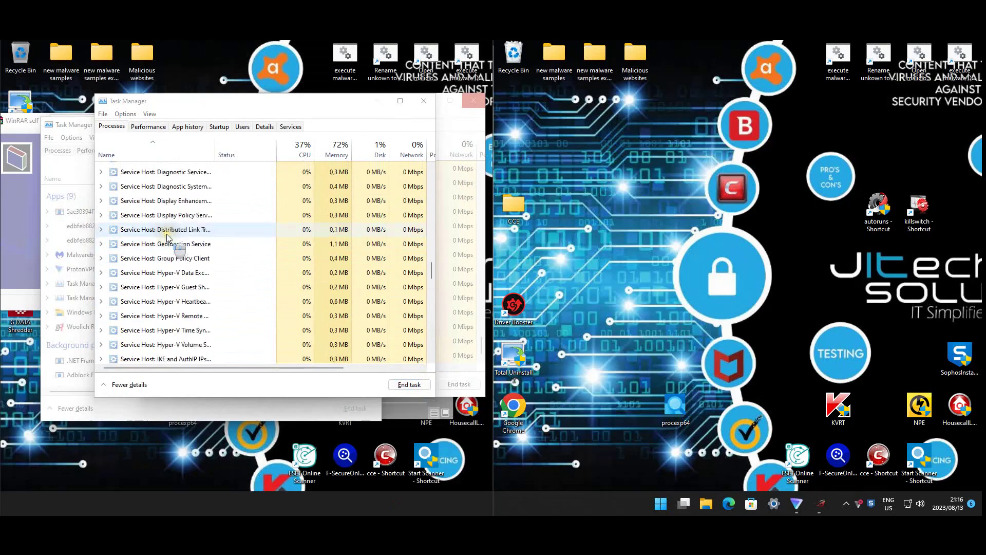
{"action": "scroll", "coordinate": [167, 237], "scroll_direction": "up", "scroll_amount": 5}
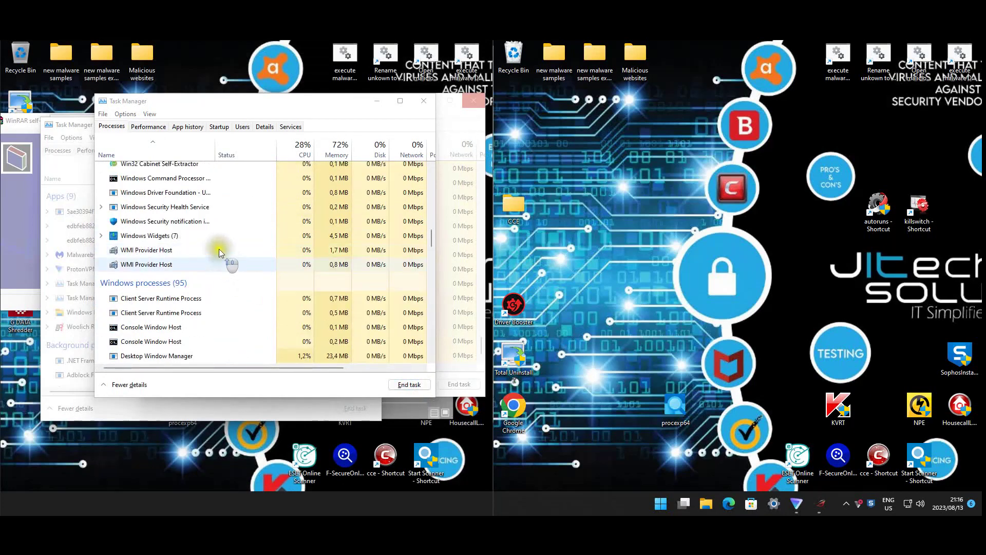
{"action": "scroll", "coordinate": [217, 249], "scroll_direction": "up", "scroll_amount": 1}
{"action": "scroll", "coordinate": [219, 252], "scroll_direction": "up", "scroll_amount": 3}
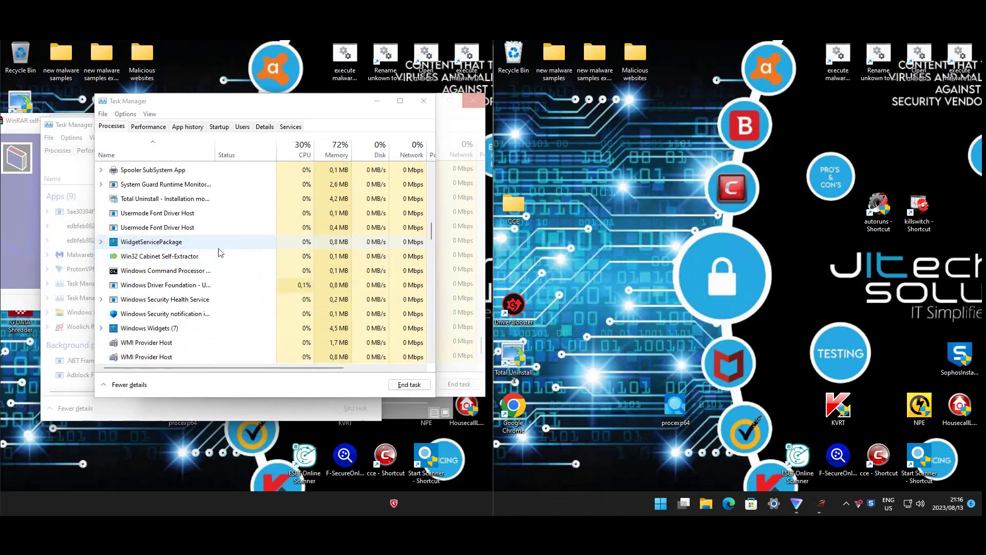
{"action": "scroll", "coordinate": [186, 257], "scroll_direction": "up", "scroll_amount": 2}
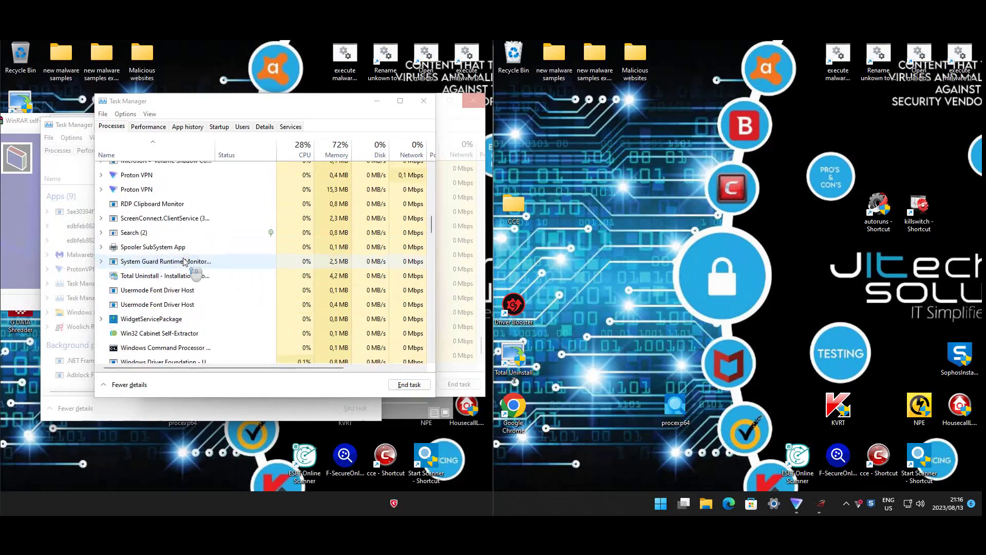
{"action": "scroll", "coordinate": [164, 221], "scroll_direction": "up", "scroll_amount": 5}
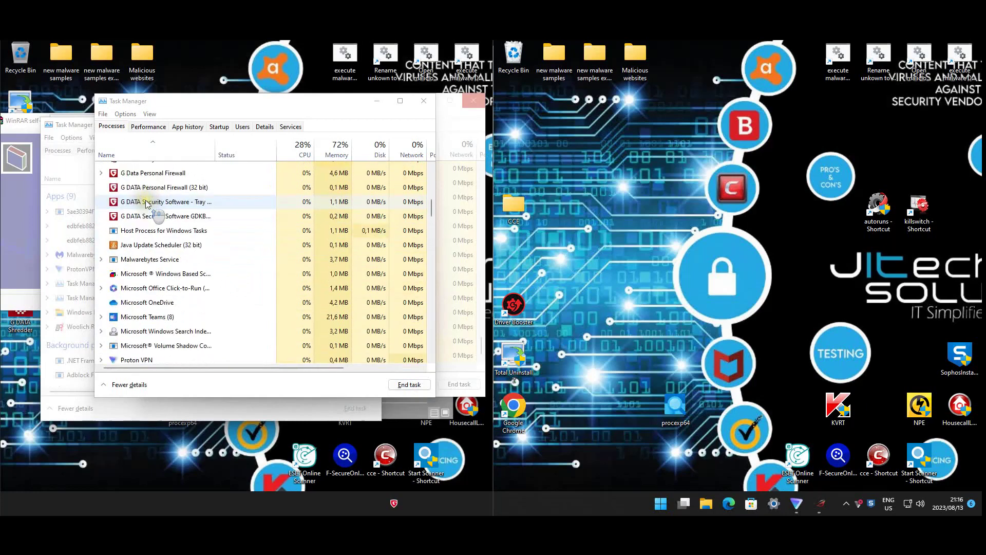
{"action": "scroll", "coordinate": [157, 309], "scroll_direction": "up", "scroll_amount": 5}
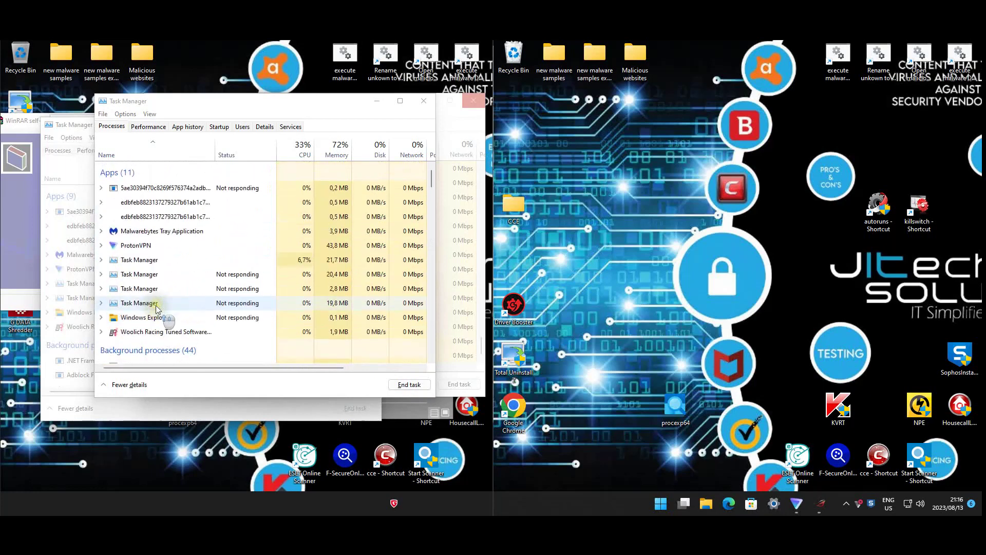
- Expand the unresponsive Windows Explorer app entry, restart it, and select an edbfeb malware sample process
{"action": "scroll", "coordinate": [156, 309], "scroll_direction": "down", "scroll_amount": 1}
{"action": "left_click", "coordinate": [143, 286]}
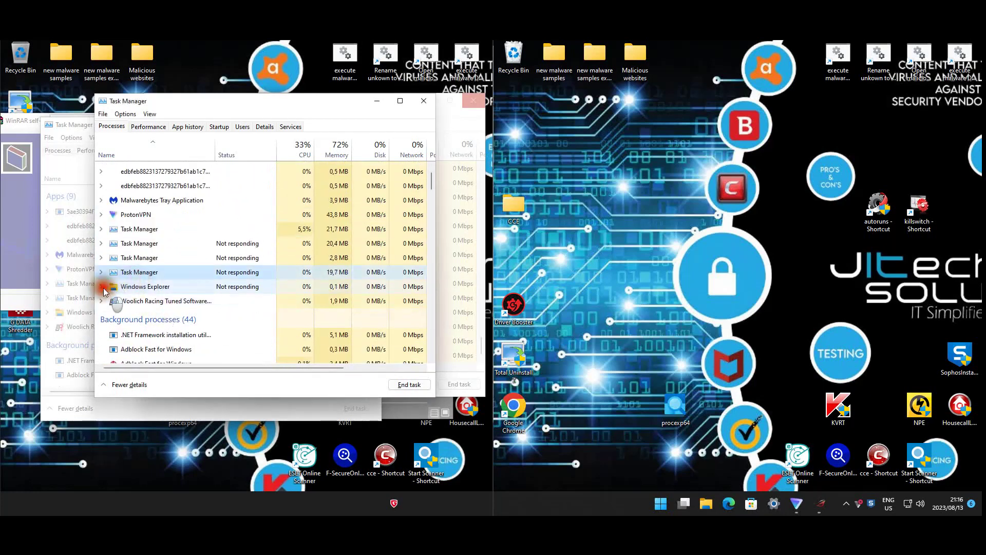
{"action": "left_click", "coordinate": [101, 286]}
{"action": "left_click", "coordinate": [405, 384]}
{"action": "right_click", "coordinate": [177, 297]}
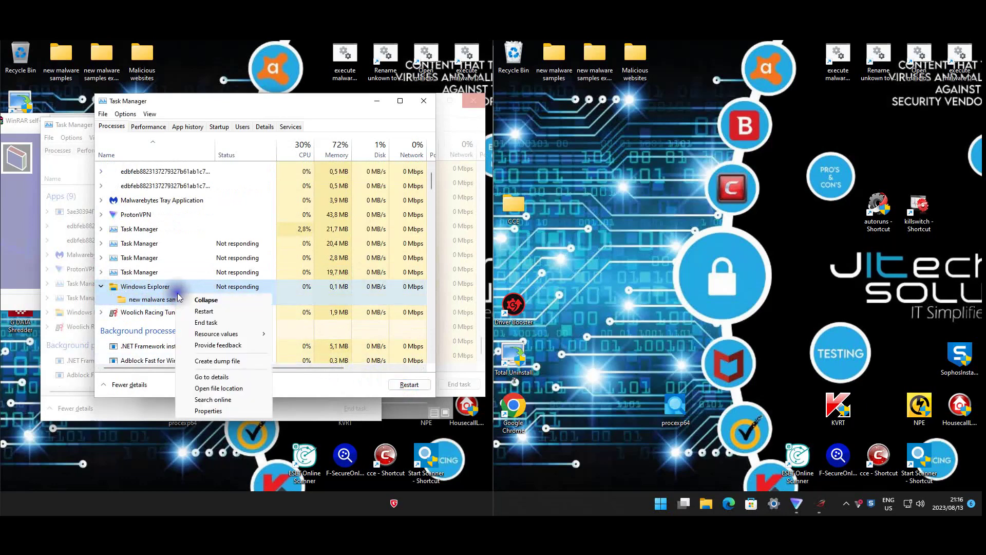
{"action": "left_click", "coordinate": [208, 311]}
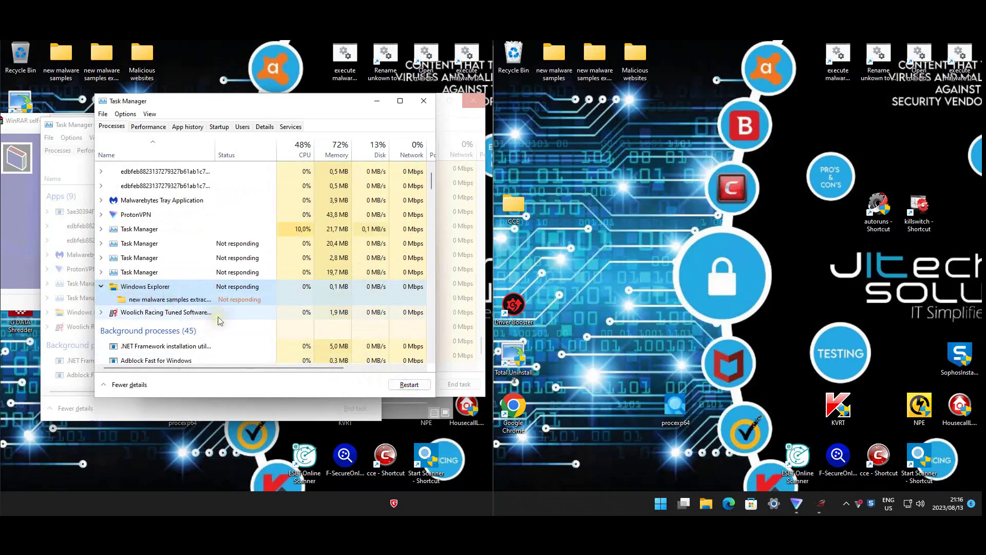
{"action": "scroll", "coordinate": [211, 264], "scroll_direction": "up", "scroll_amount": 2}
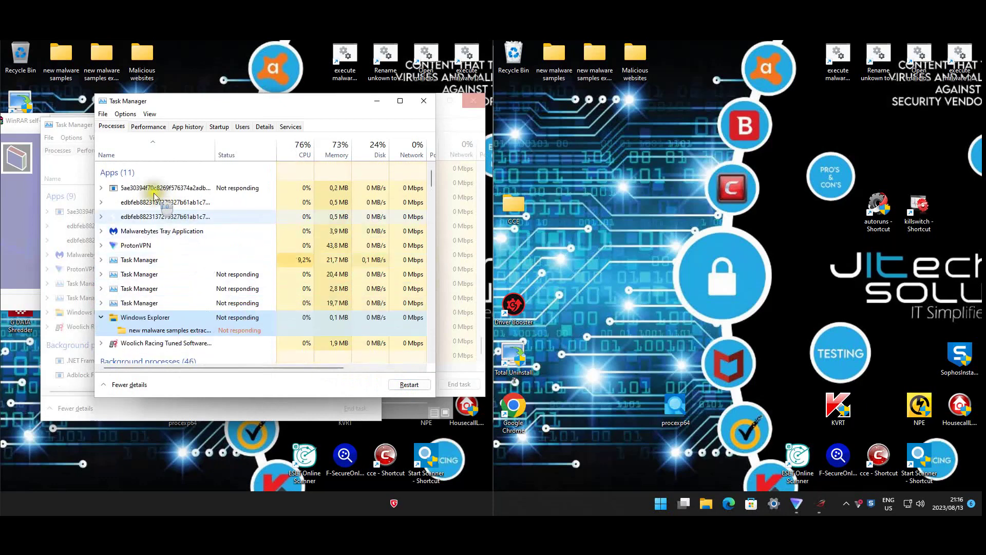
{"action": "left_click", "coordinate": [193, 216]}
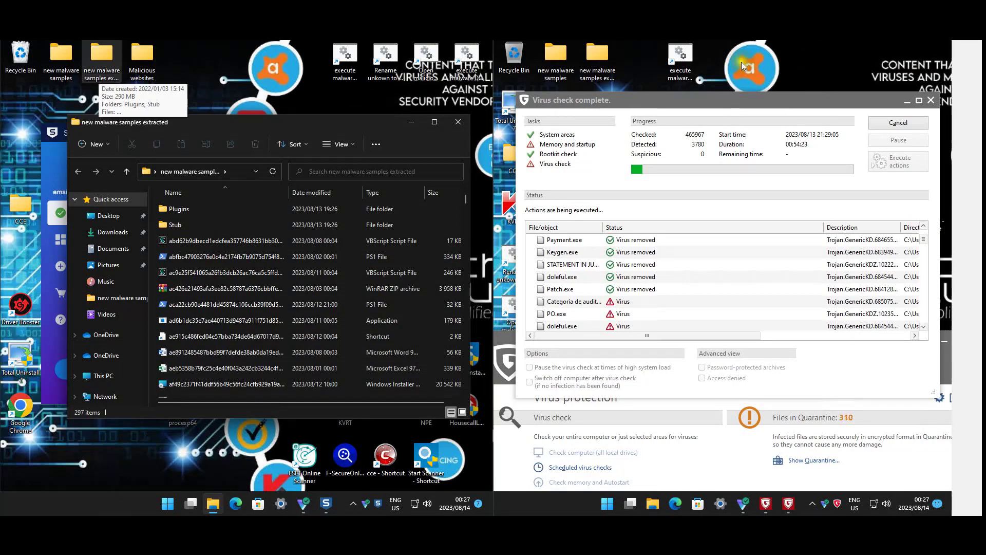
- Review the G DATA virus check results, including the detected files' removal status, descriptions and directories
{"action": "left_click", "coordinate": [382, 106]}
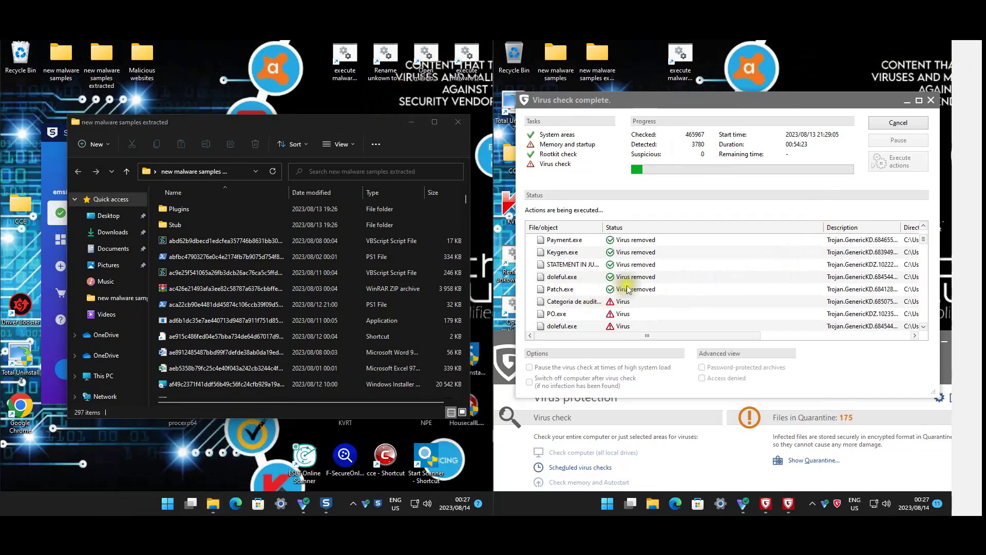
{"action": "left_click", "coordinate": [664, 303]}
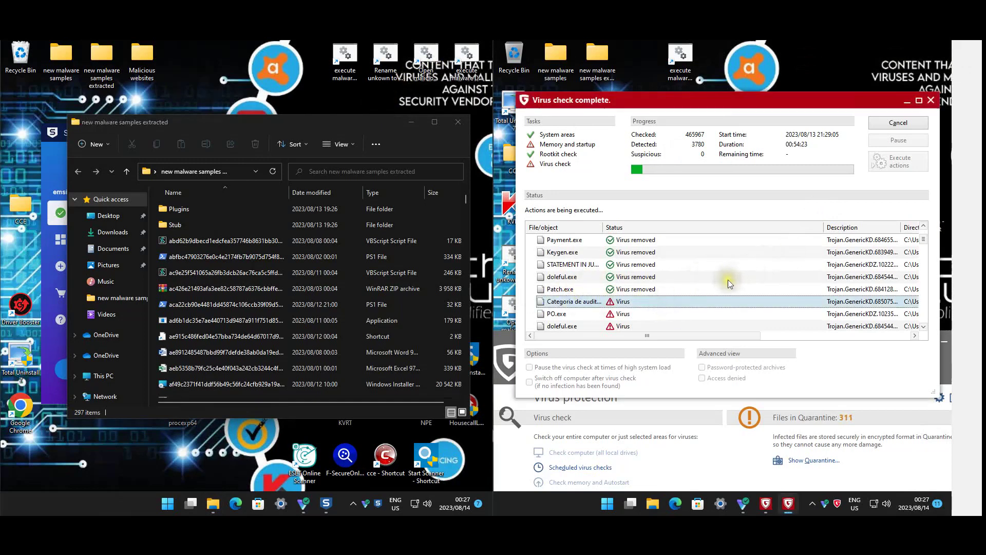
{"action": "scroll", "coordinate": [730, 284], "scroll_direction": "down", "scroll_amount": 1}
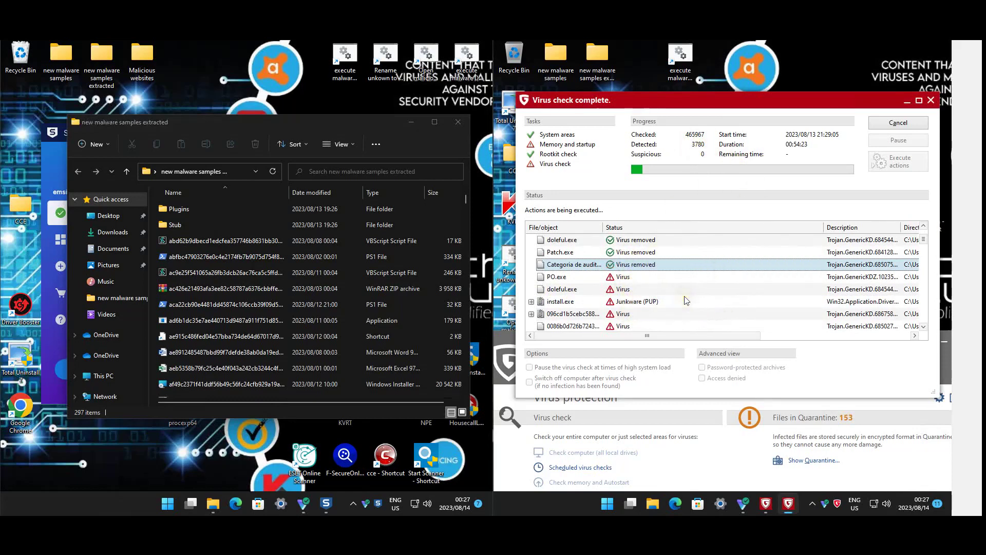
{"action": "left_click_drag", "start_coordinate": [691, 338], "coordinate": [824, 339]}
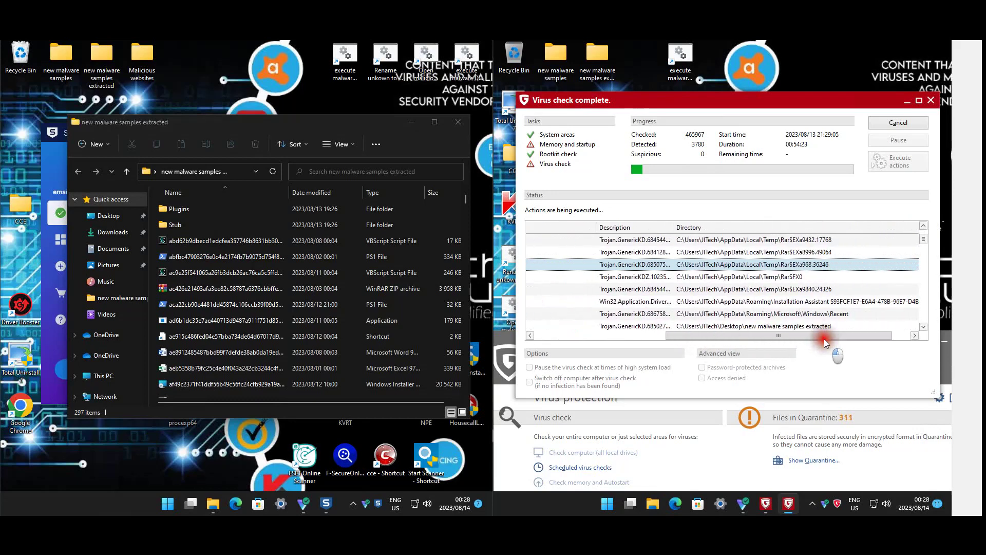
{"action": "left_click_drag", "start_coordinate": [823, 341], "coordinate": [633, 338]}
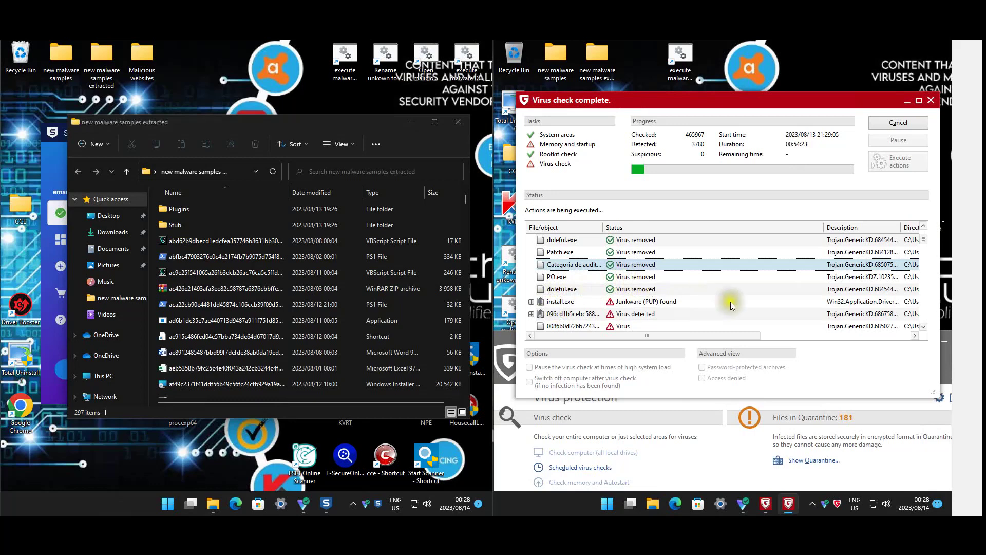
{"action": "left_click_drag", "start_coordinate": [738, 335], "coordinate": [697, 334]}
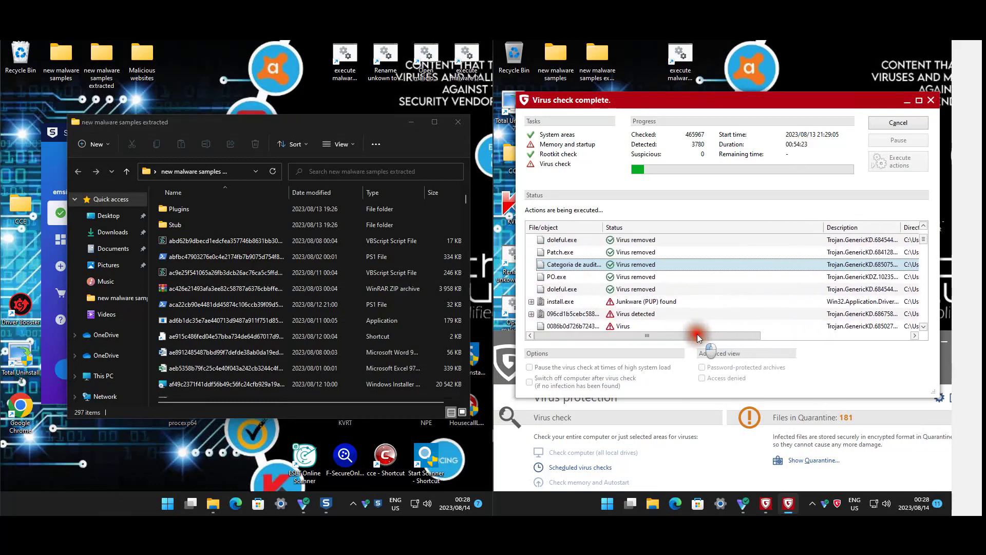
- Check the number of files in quarantine in G DATA's virus protection window while the virus check executes its actions
{"action": "left_click", "coordinate": [867, 420]}
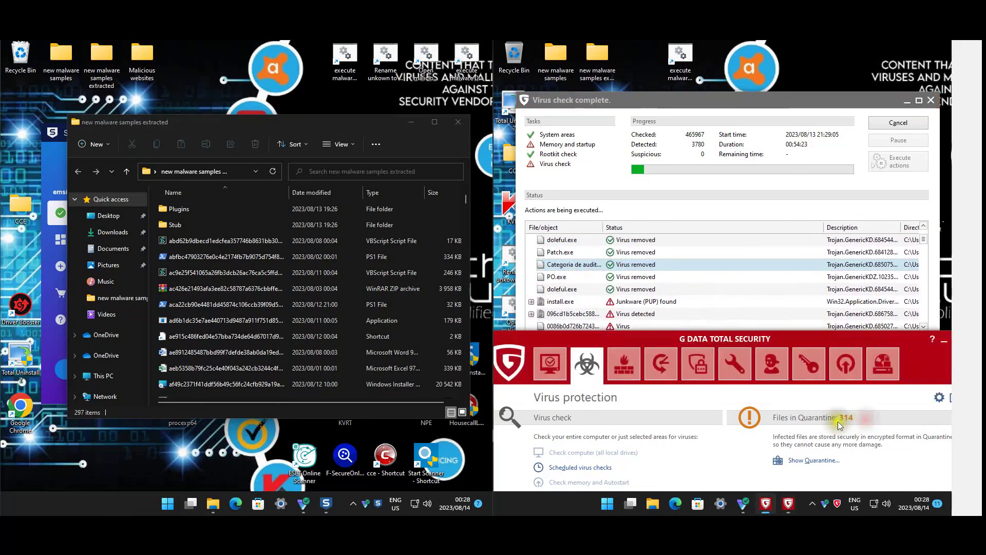
{"action": "left_click", "coordinate": [833, 137]}
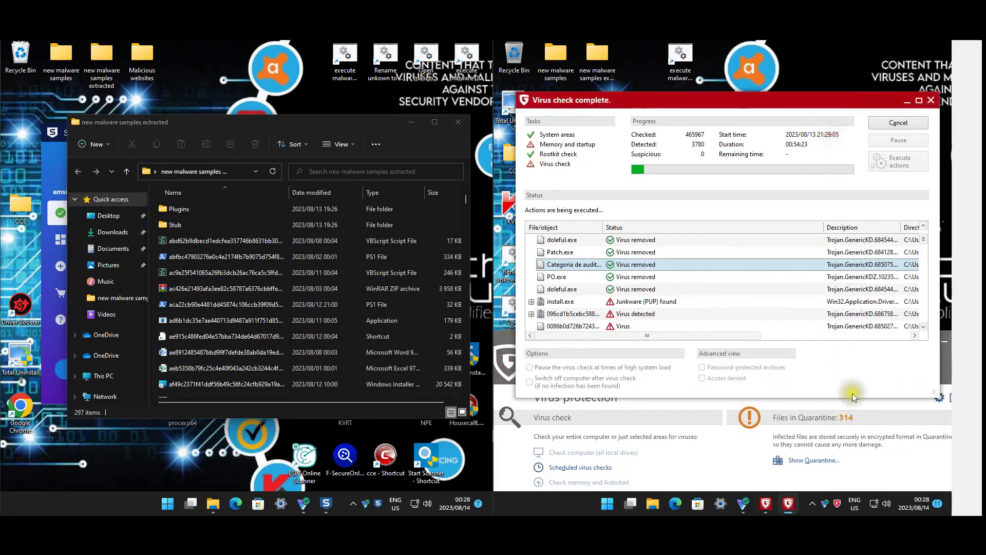
{"action": "left_click", "coordinate": [843, 427]}
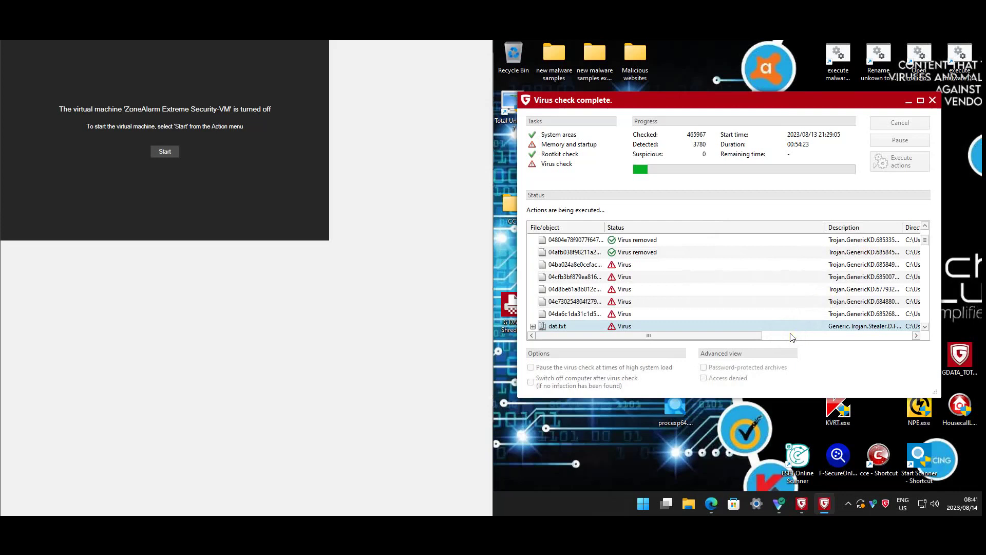
- Restart the G DATA test machine without installing the pending updates
{"action": "left_click", "coordinate": [595, 60]}
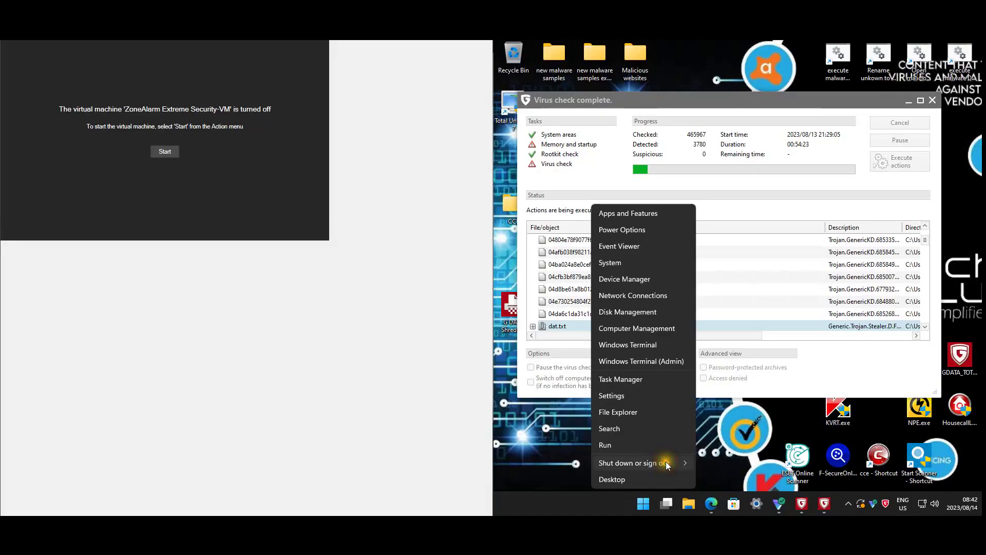
{"action": "mouse_move", "coordinate": [666, 461]}
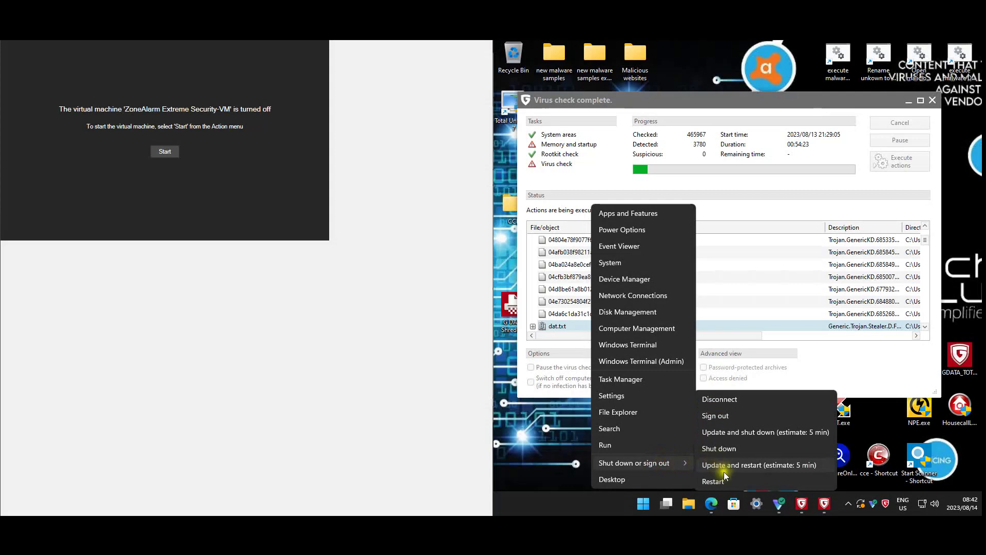
{"action": "left_click", "coordinate": [723, 482]}
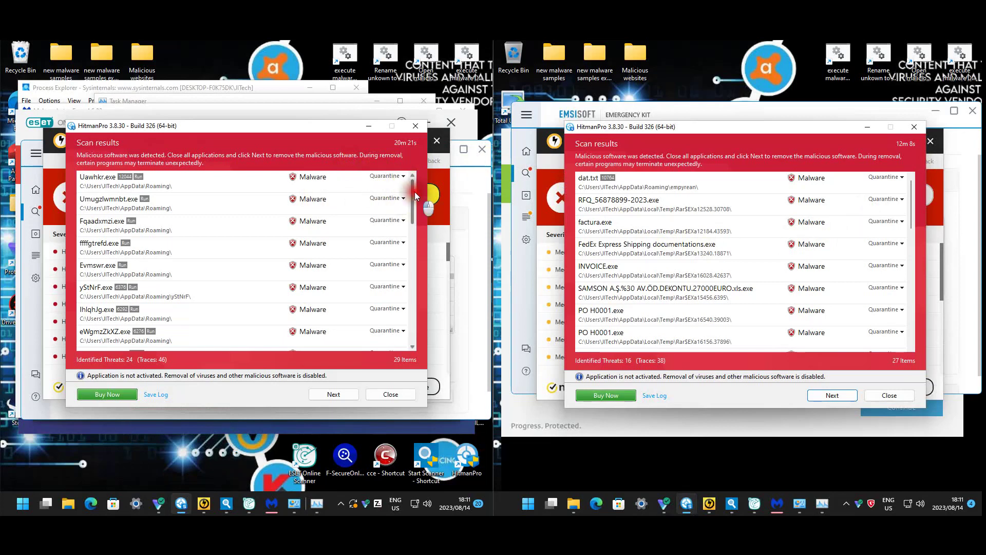
- Review the HitmanPro scan results on the ZoneAlarm desktop through to the tracking cookies and close the results
{"action": "left_click_drag", "start_coordinate": [415, 192], "coordinate": [424, 239]}
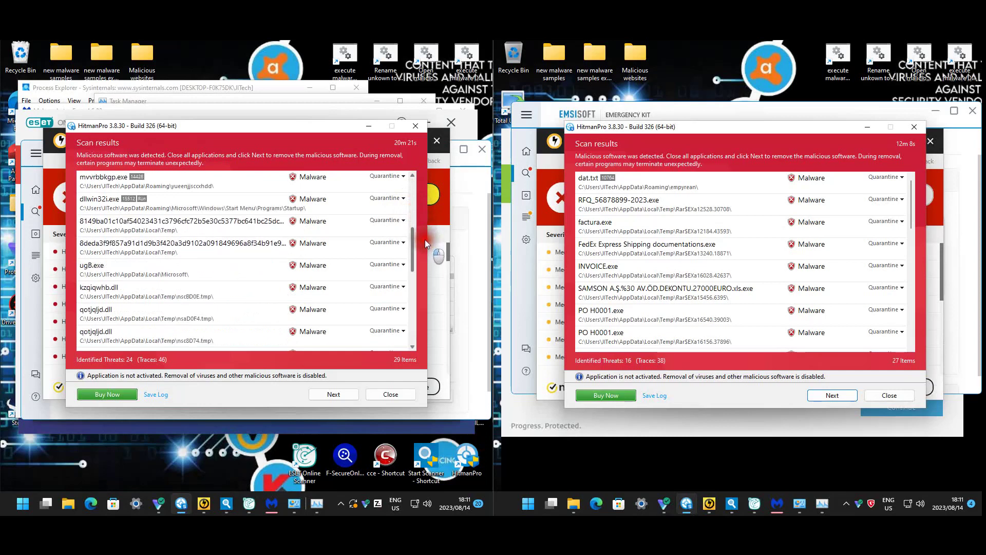
{"action": "left_click_drag", "start_coordinate": [424, 239], "coordinate": [427, 326]}
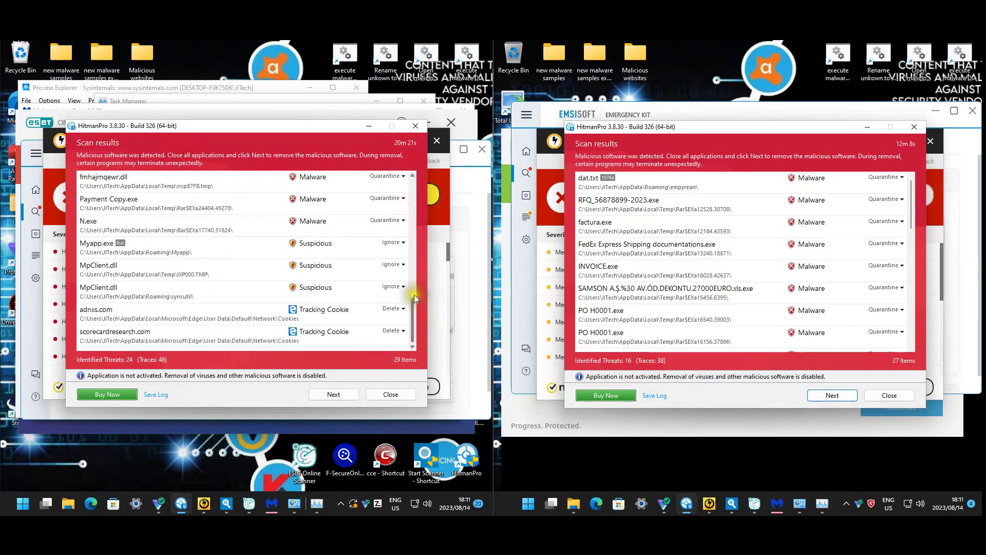
{"action": "left_click", "coordinate": [395, 394]}
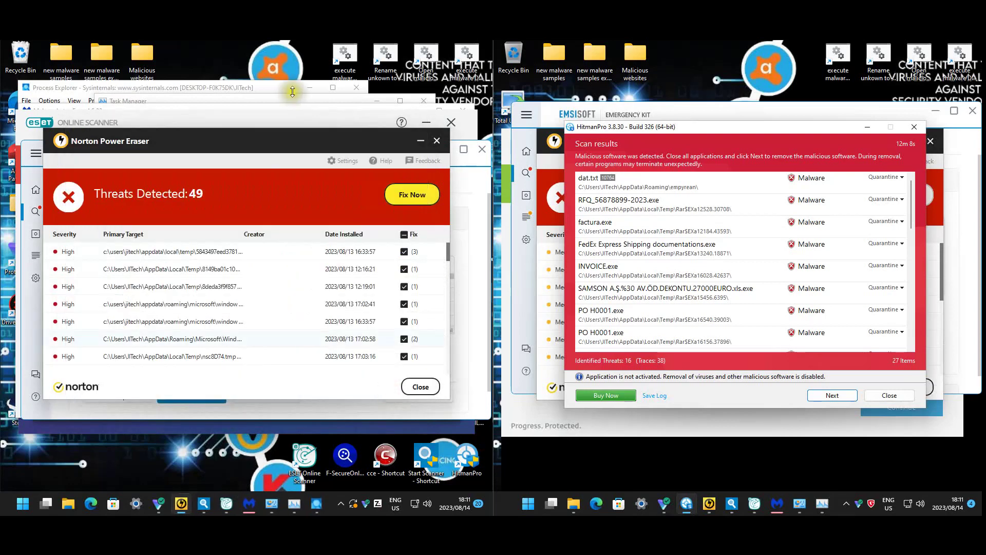
- Review the HitmanPro scan results on the G DATA desktop through to the tracking cookies and close the results
{"action": "left_click", "coordinate": [914, 192]}
{"action": "left_click_drag", "start_coordinate": [913, 192], "coordinate": [914, 249]}
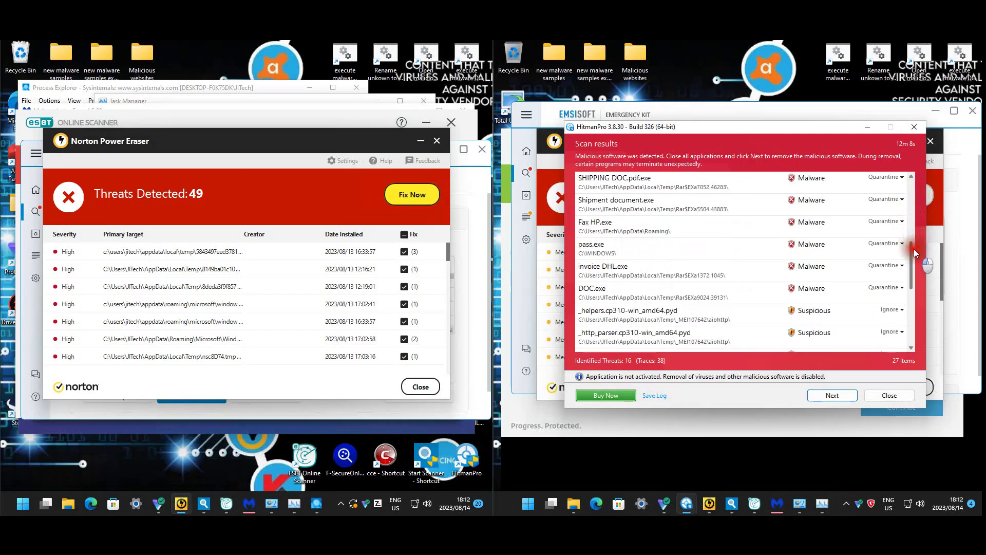
{"action": "left_click_drag", "start_coordinate": [914, 249], "coordinate": [917, 321]}
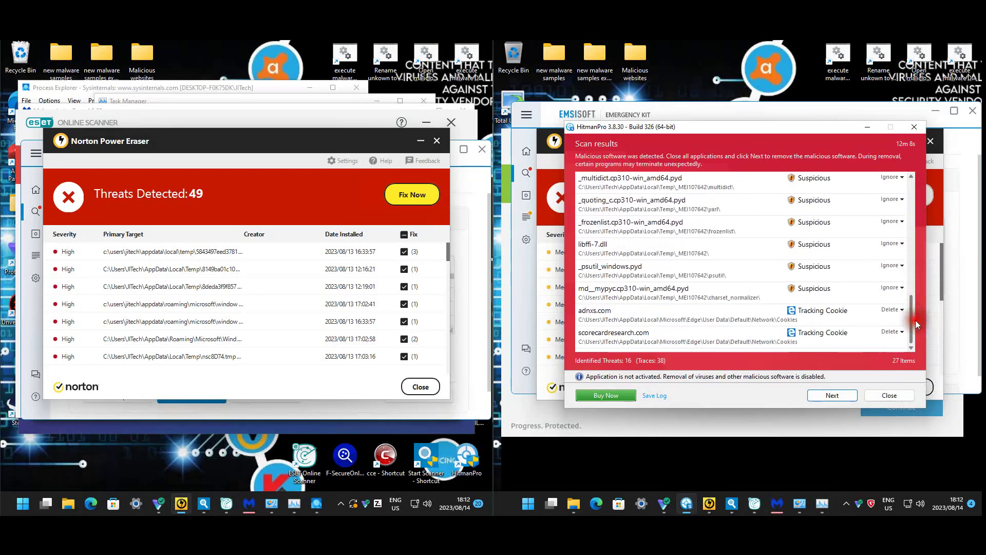
{"action": "left_click", "coordinate": [881, 395]}
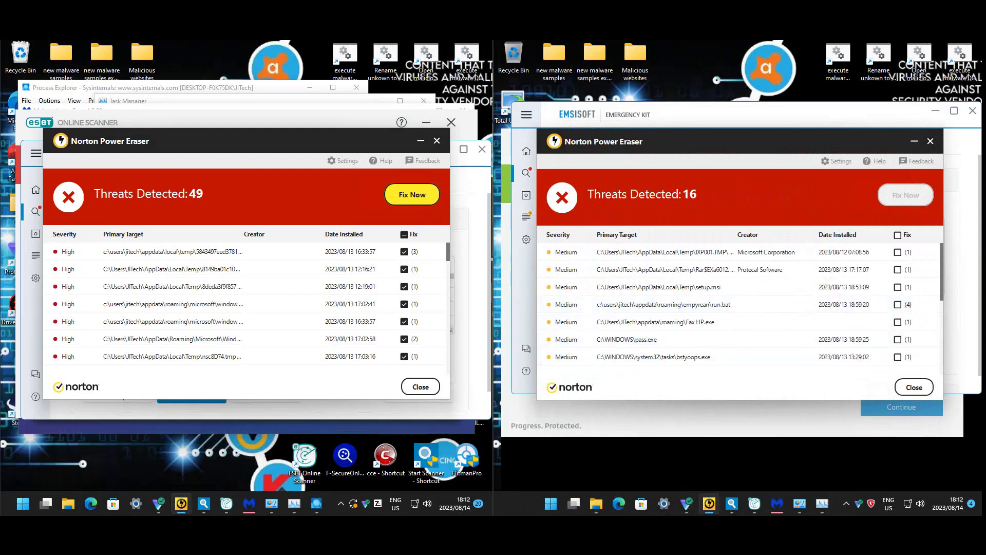
- Switch to the third test desktop, review its HitmanPro detections including feervjdfijutpdegpnk.exe, and close the results
{"action": "mouse_move", "coordinate": [214, 514]}
{"action": "left_click", "coordinate": [119, 495]}
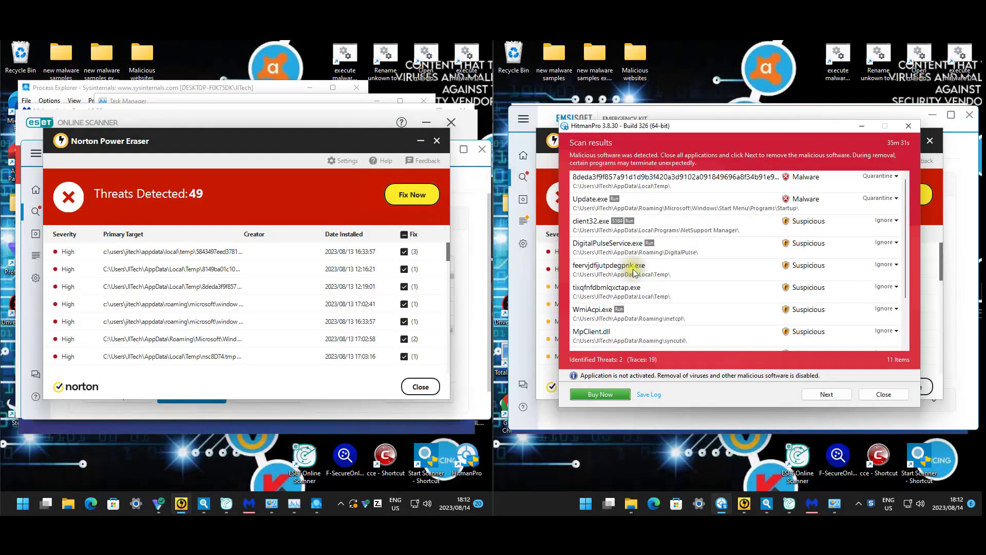
{"action": "scroll", "coordinate": [695, 279], "scroll_direction": "down", "scroll_amount": 1}
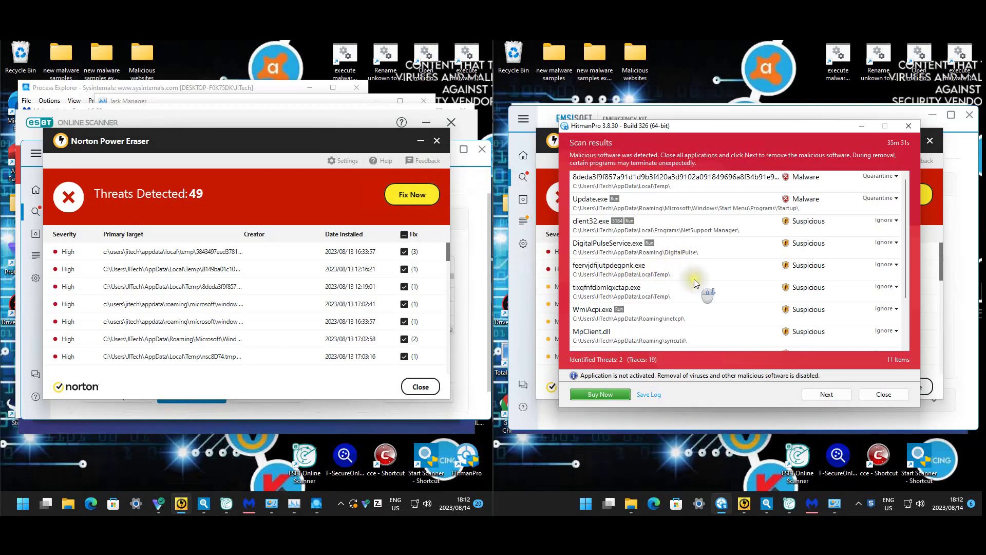
{"action": "left_click", "coordinate": [695, 279]}
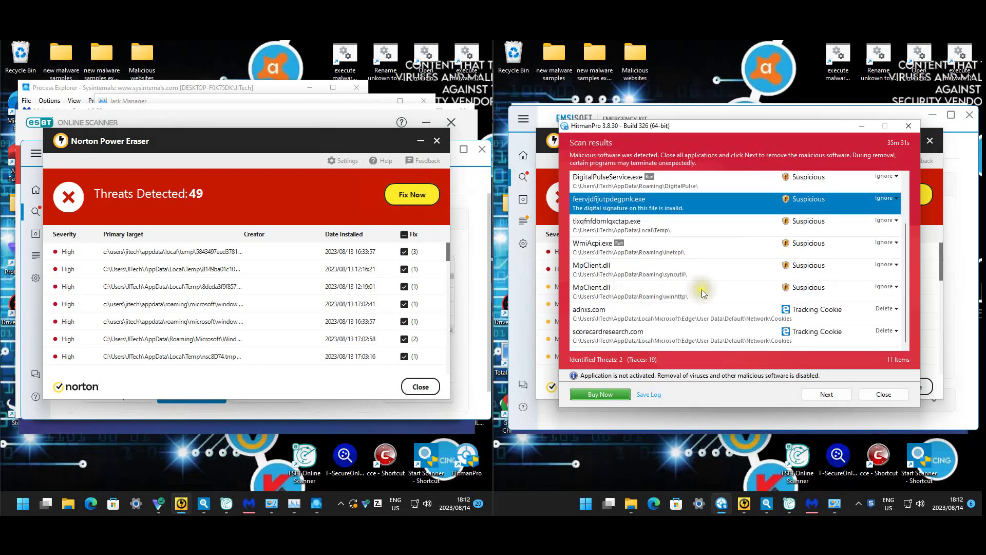
{"action": "left_click", "coordinate": [884, 395]}
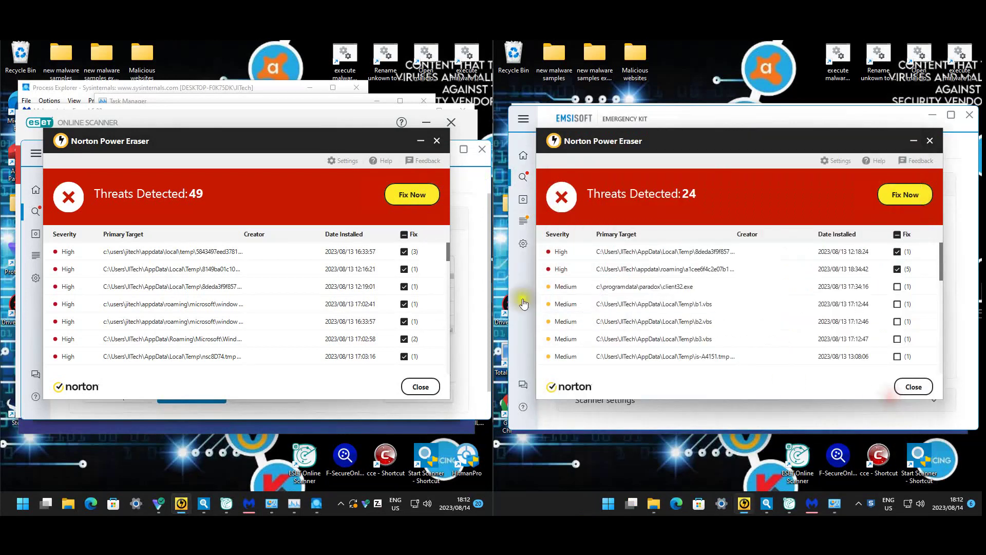
- Review Norton Power Eraser's high and medium severity threats on the ZoneAlarm desktop and close the scanner
{"action": "left_click", "coordinate": [321, 195]}
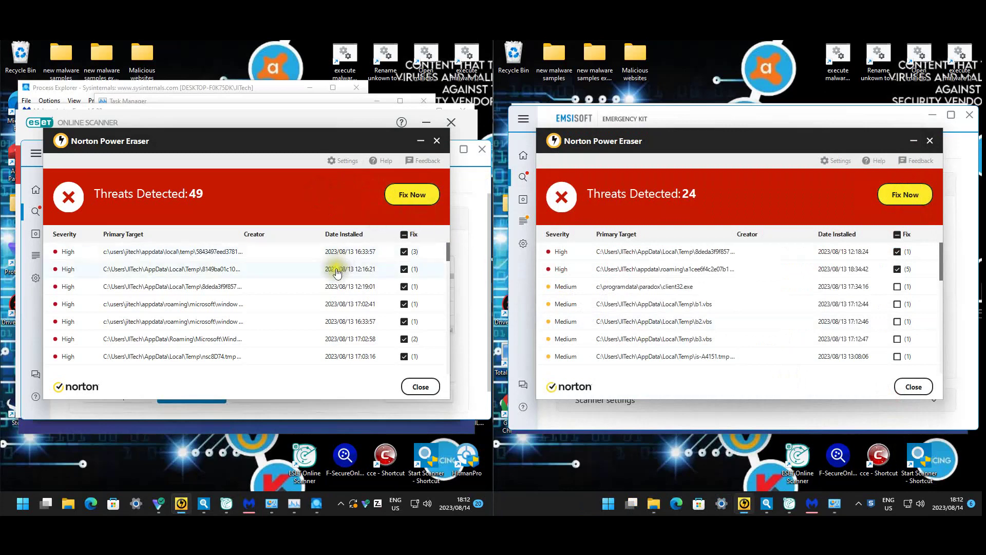
{"action": "scroll", "coordinate": [231, 261], "scroll_direction": "down", "scroll_amount": 5}
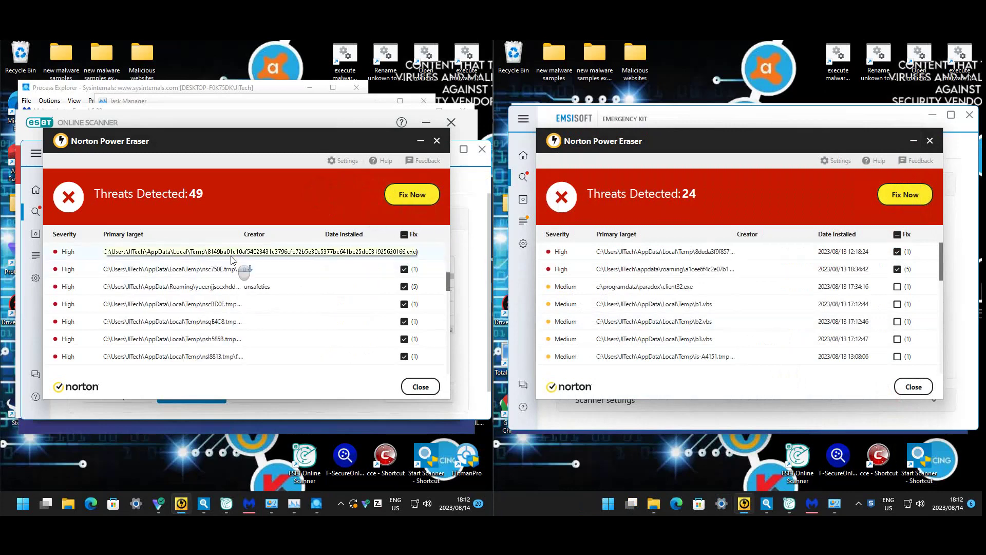
{"action": "scroll", "coordinate": [255, 292], "scroll_direction": "down", "scroll_amount": 5}
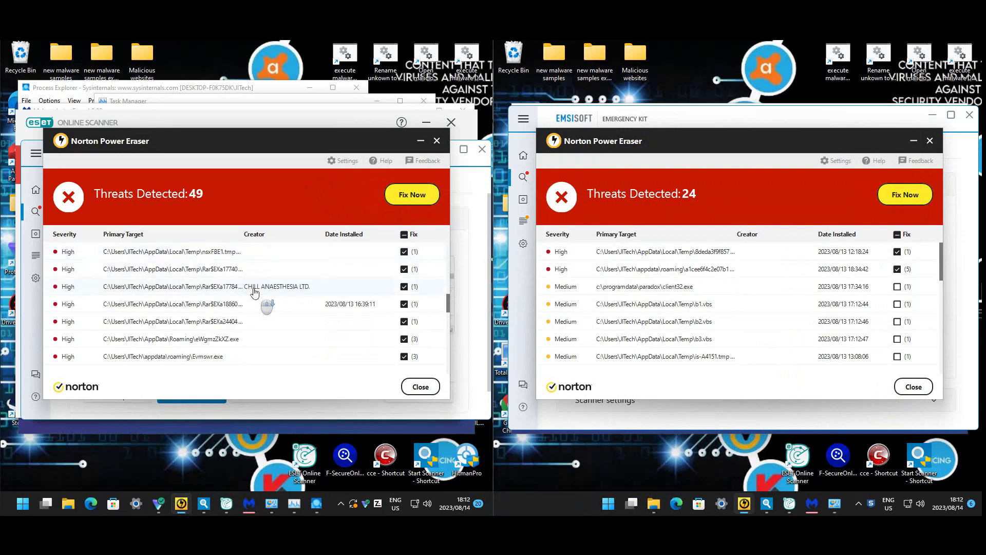
{"action": "scroll", "coordinate": [256, 294], "scroll_direction": "down", "scroll_amount": 6}
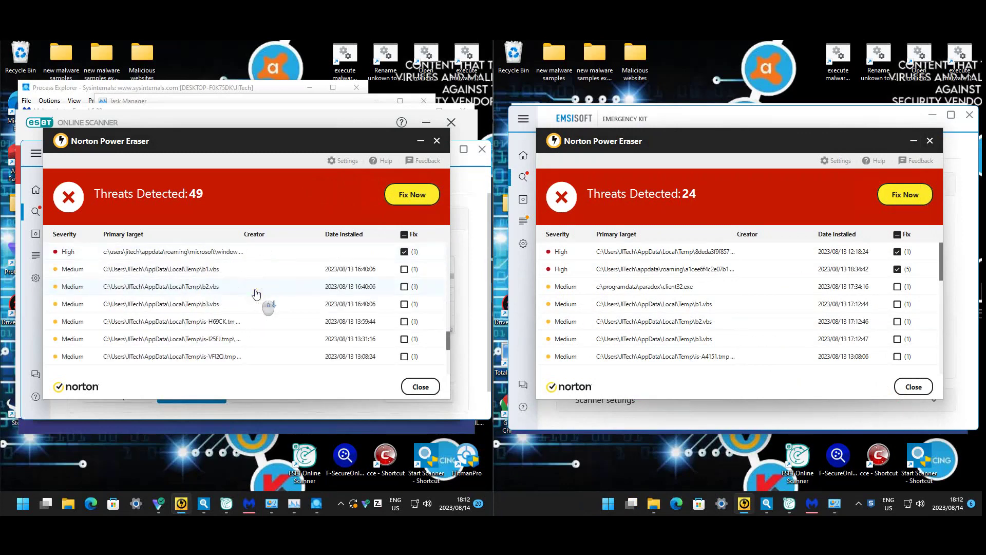
{"action": "left_click", "coordinate": [437, 140]}
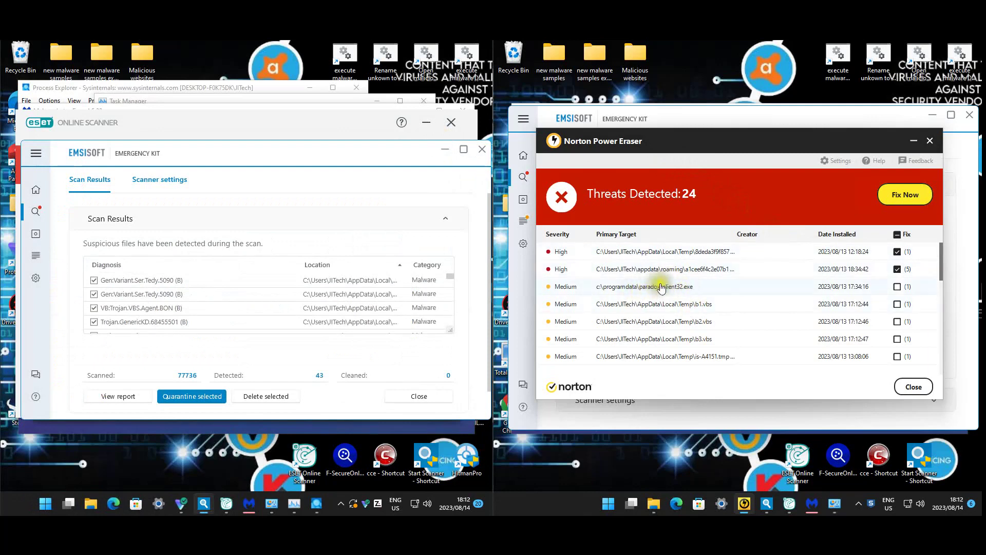
- Inspect the details of the net.exe detection in Norton Power Eraser on the third test desktop and return to the threat list
{"action": "scroll", "coordinate": [718, 350], "scroll_direction": "down", "scroll_amount": 1}
{"action": "scroll", "coordinate": [718, 351], "scroll_direction": "down", "scroll_amount": 3}
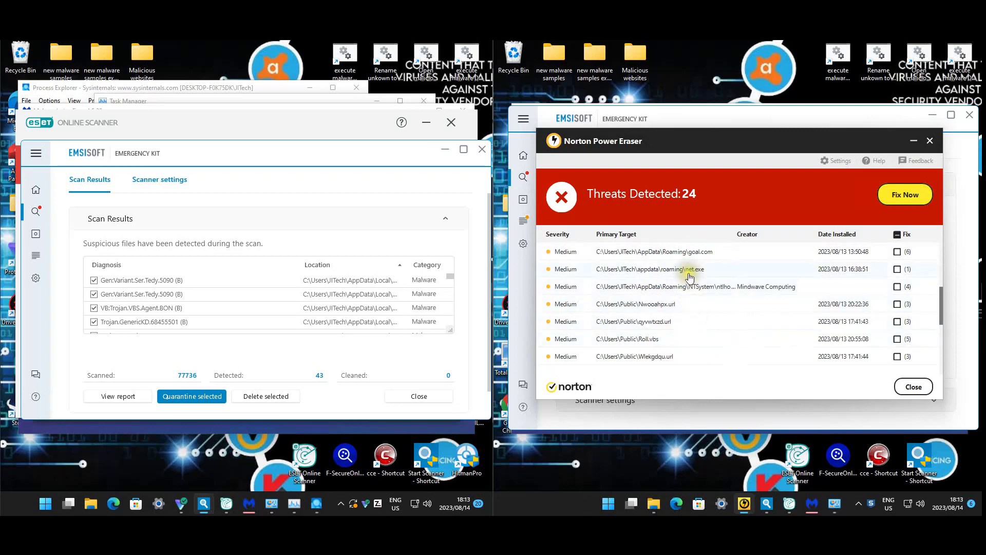
{"action": "left_click", "coordinate": [689, 276]}
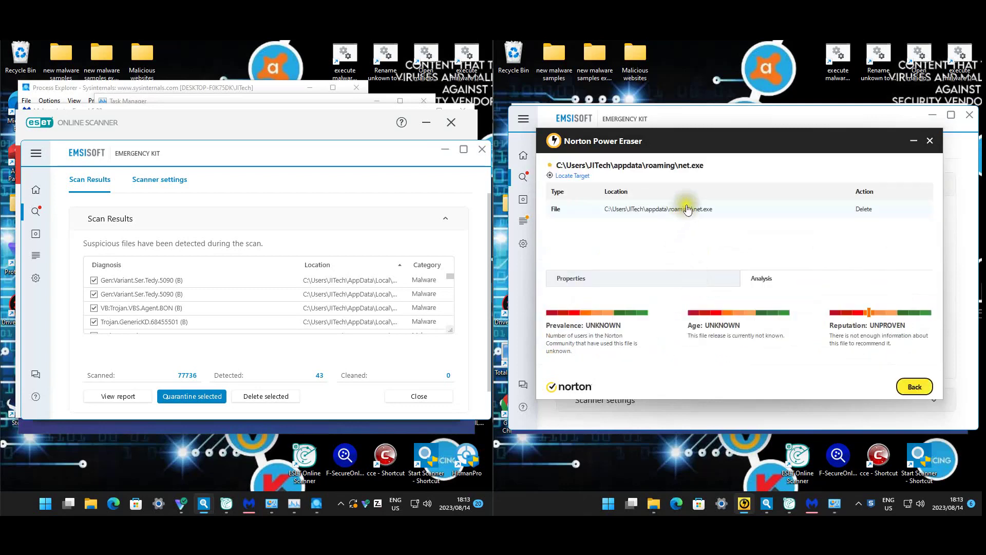
{"action": "left_click", "coordinate": [915, 387]}
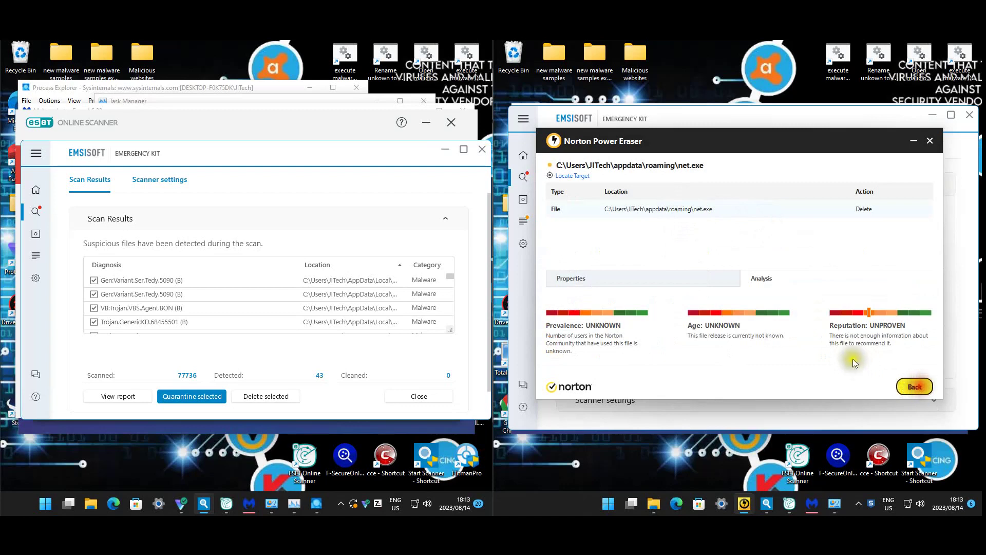
- Review the remaining medium severity threats in the third test desktop's Norton Power Eraser list and exit the scanner
{"action": "scroll", "coordinate": [750, 306], "scroll_direction": "down", "scroll_amount": 3}
{"action": "scroll", "coordinate": [751, 306], "scroll_direction": "down", "scroll_amount": 2}
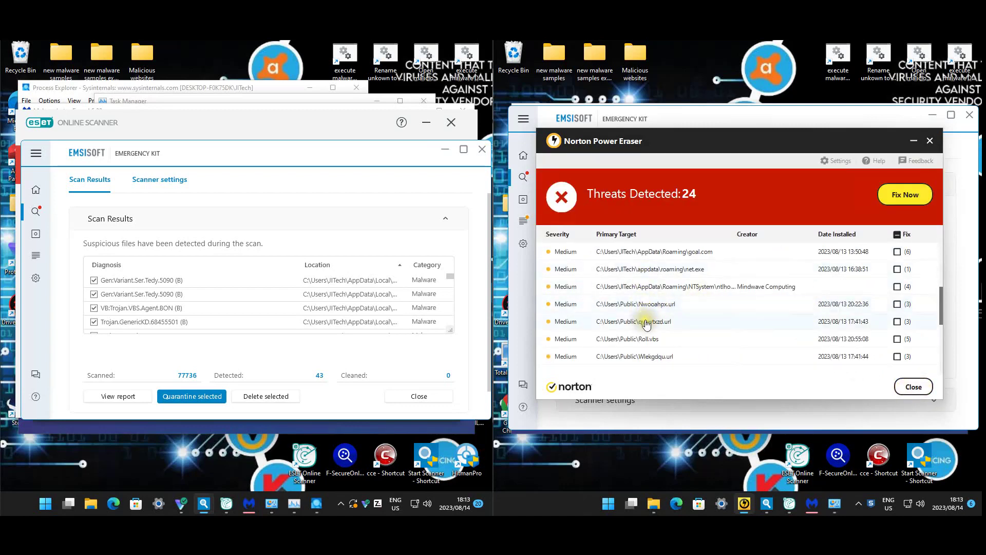
{"action": "scroll", "coordinate": [644, 323], "scroll_direction": "down", "scroll_amount": 3}
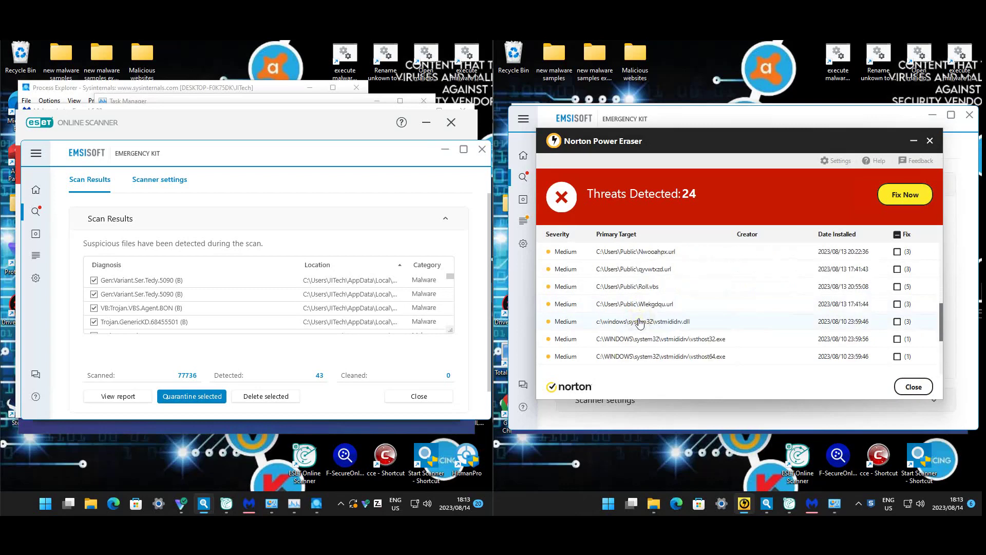
{"action": "left_click", "coordinate": [913, 387]}
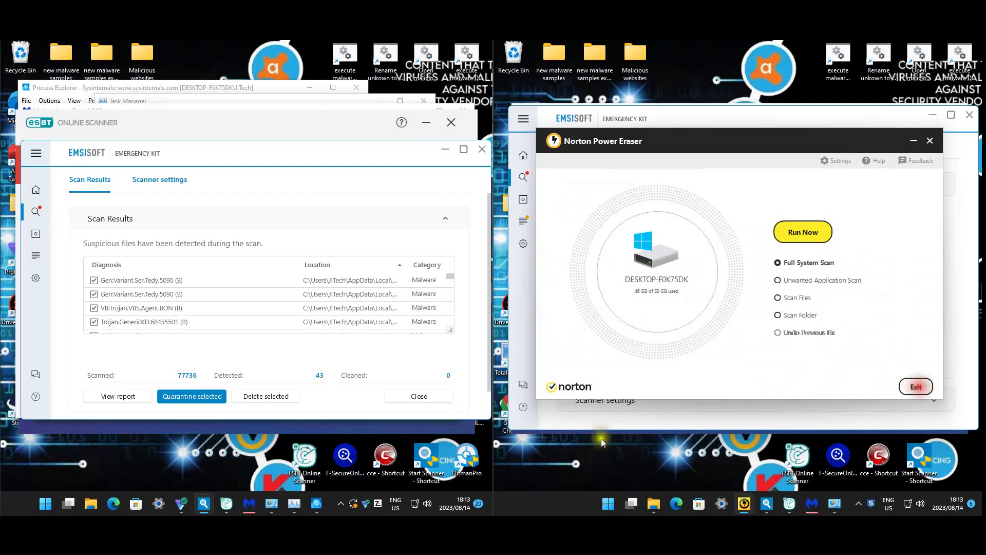
{"action": "left_click", "coordinate": [915, 386]}
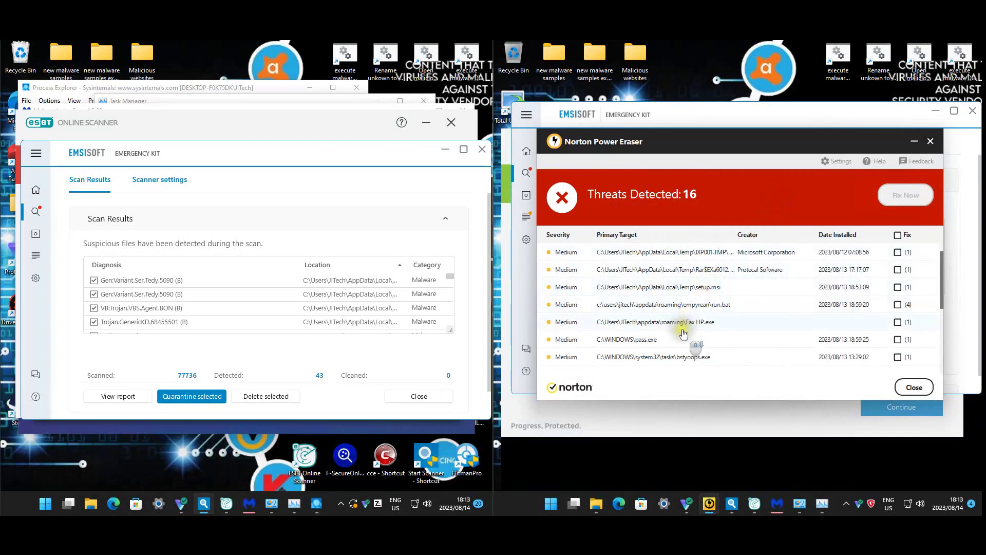
- Review Norton Power Eraser's medium severity threats on the G DATA desktop and exit the scanner
{"action": "scroll", "coordinate": [683, 334], "scroll_direction": "down", "scroll_amount": 1}
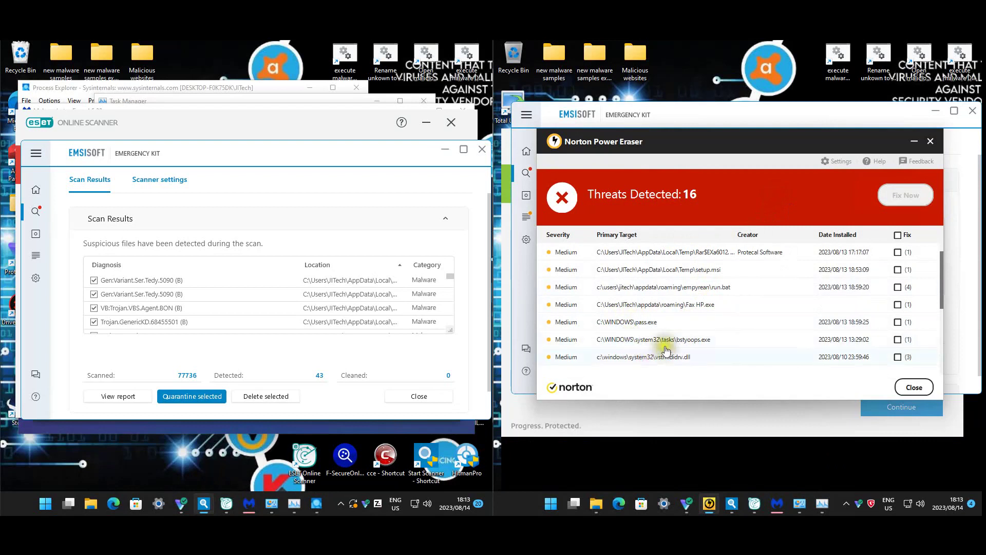
{"action": "scroll", "coordinate": [697, 343], "scroll_direction": "down", "scroll_amount": 6}
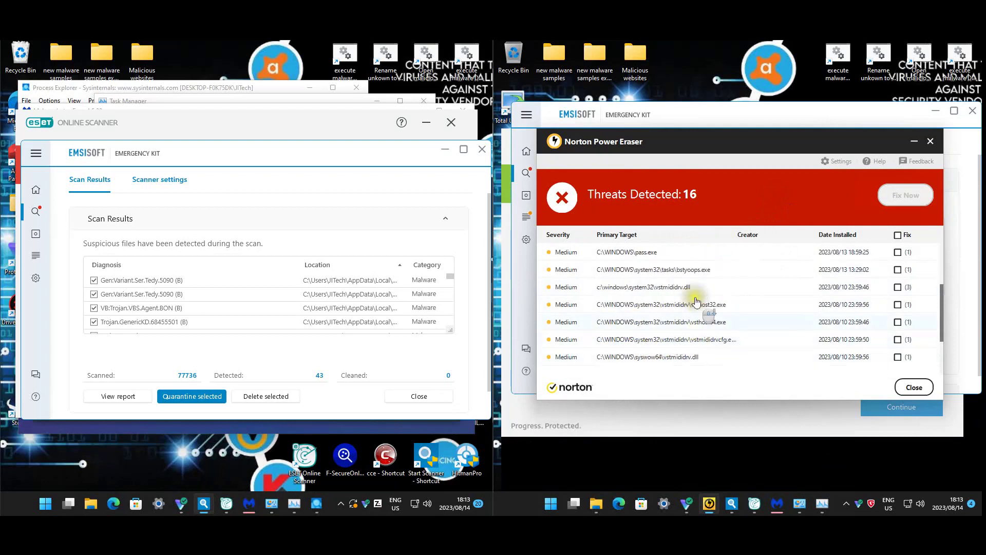
{"action": "scroll", "coordinate": [707, 312], "scroll_direction": "down", "scroll_amount": 2}
{"action": "left_click", "coordinate": [914, 387]}
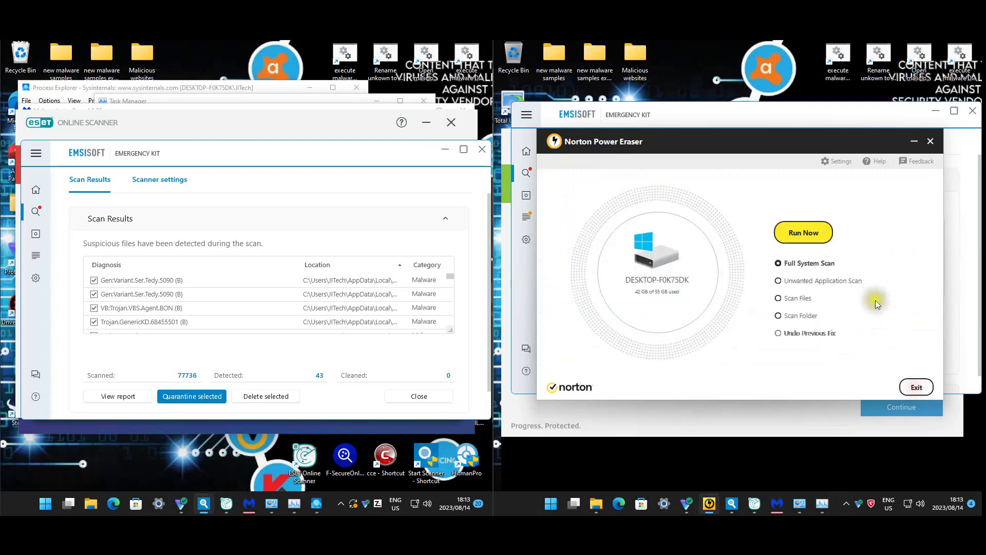
{"action": "left_click", "coordinate": [916, 387]}
- Review Emsisoft Emergency Kit's detections on the ZoneAlarm desktop, then close the scanner and dismiss its protection offer
{"action": "scroll", "coordinate": [343, 187], "scroll_direction": "down", "scroll_amount": 1}
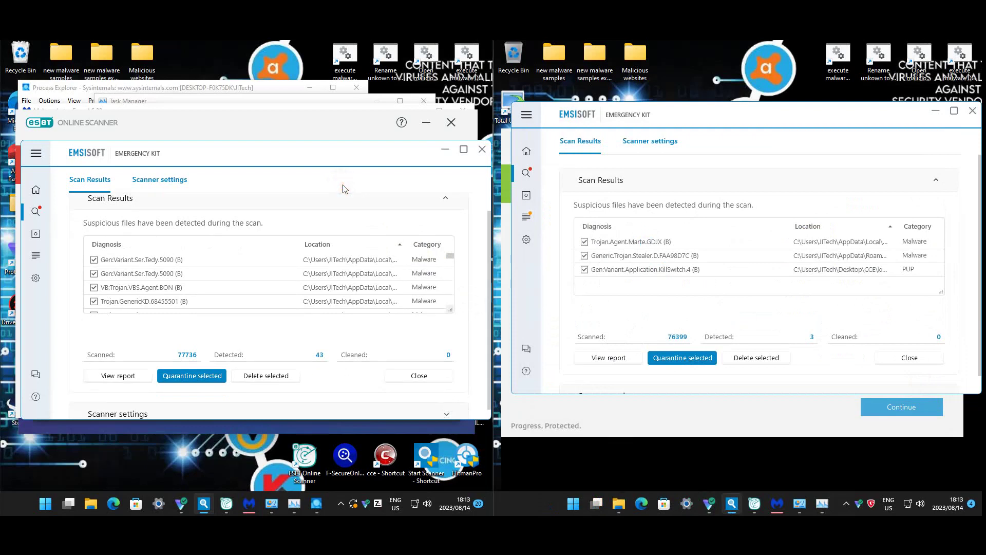
{"action": "scroll", "coordinate": [362, 256], "scroll_direction": "up", "scroll_amount": 1}
{"action": "left_click", "coordinate": [380, 263]}
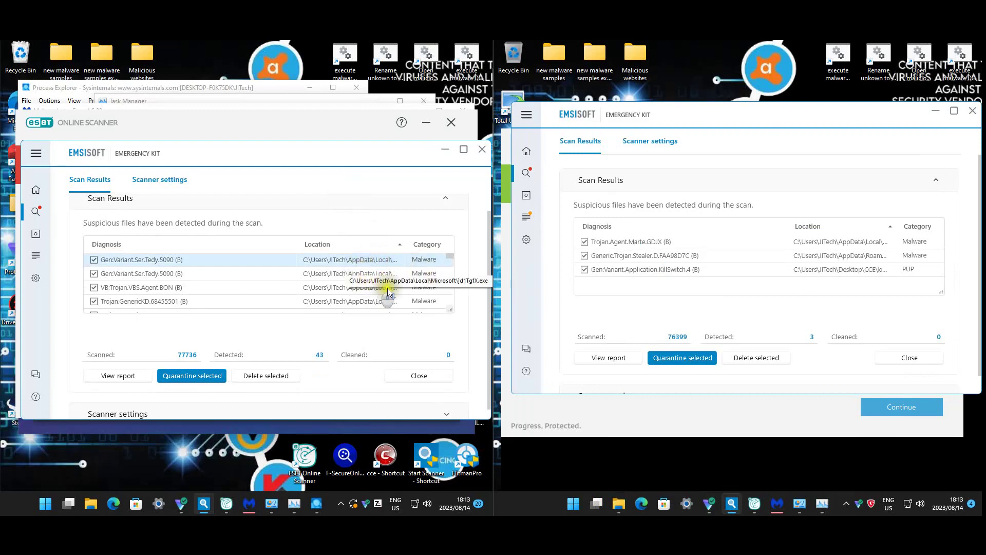
{"action": "scroll", "coordinate": [433, 303], "scroll_direction": "down", "scroll_amount": 3}
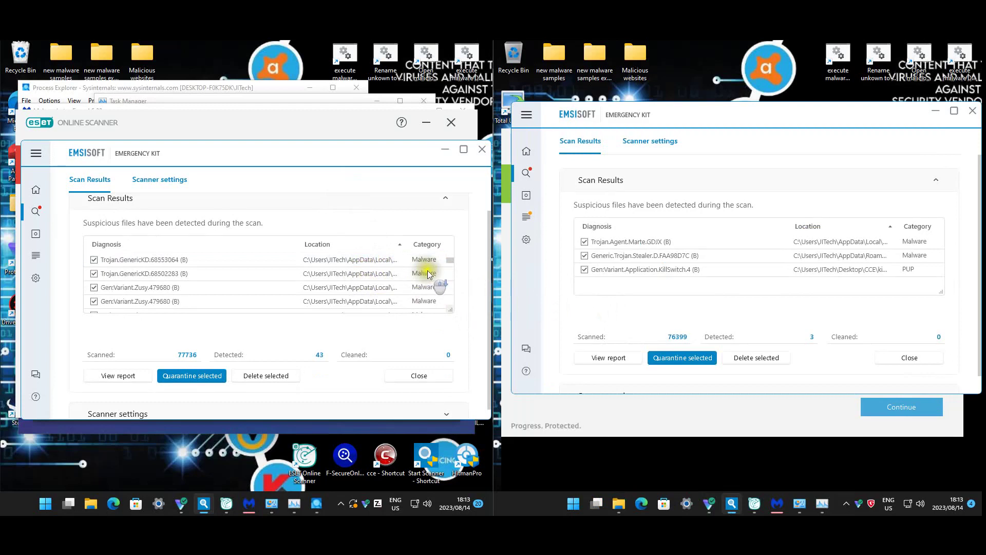
{"action": "scroll", "coordinate": [428, 279], "scroll_direction": "down", "scroll_amount": 5}
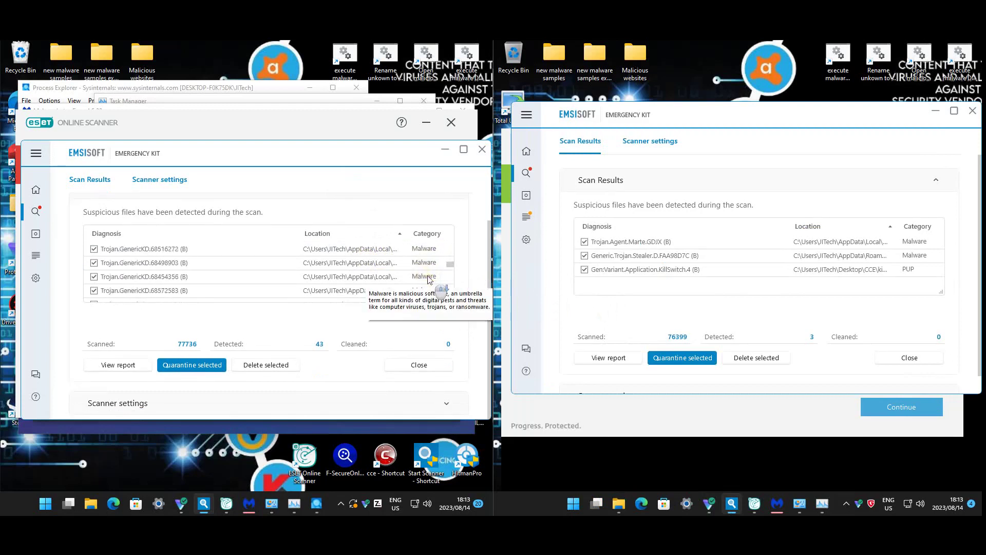
{"action": "scroll", "coordinate": [424, 276], "scroll_direction": "down", "scroll_amount": 3}
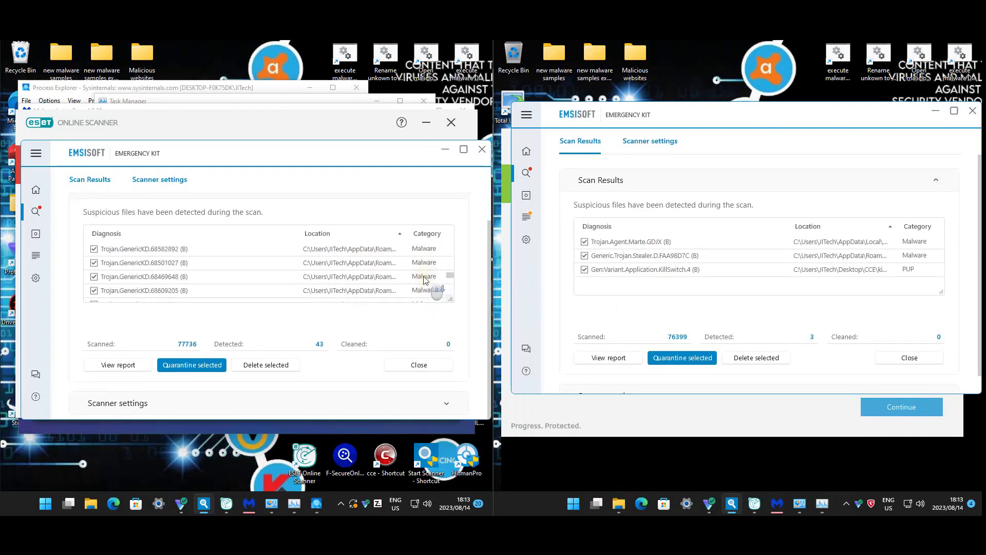
{"action": "scroll", "coordinate": [400, 283], "scroll_direction": "down", "scroll_amount": 5}
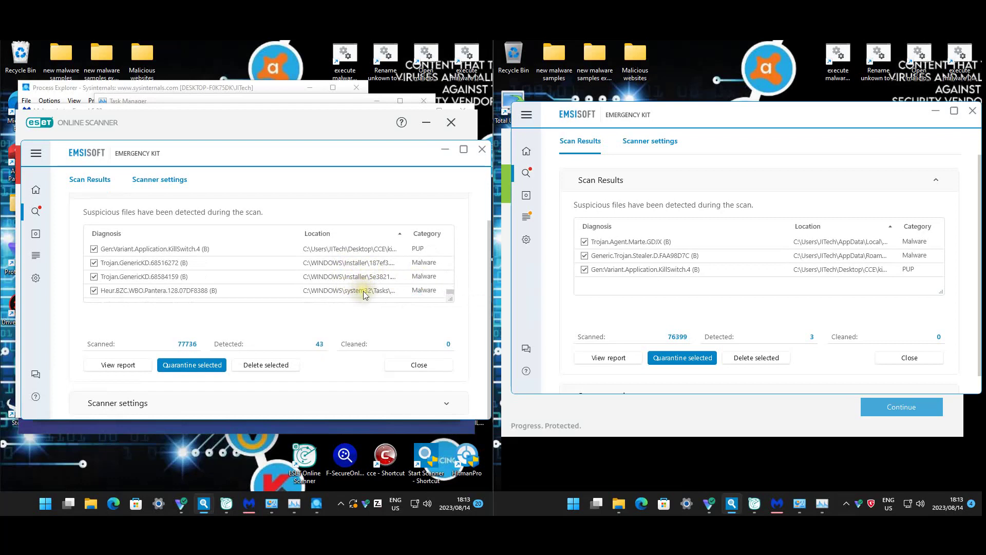
{"action": "scroll", "coordinate": [364, 288], "scroll_direction": "down", "scroll_amount": 2}
{"action": "left_click", "coordinate": [419, 365]}
{"action": "left_click", "coordinate": [483, 150]}
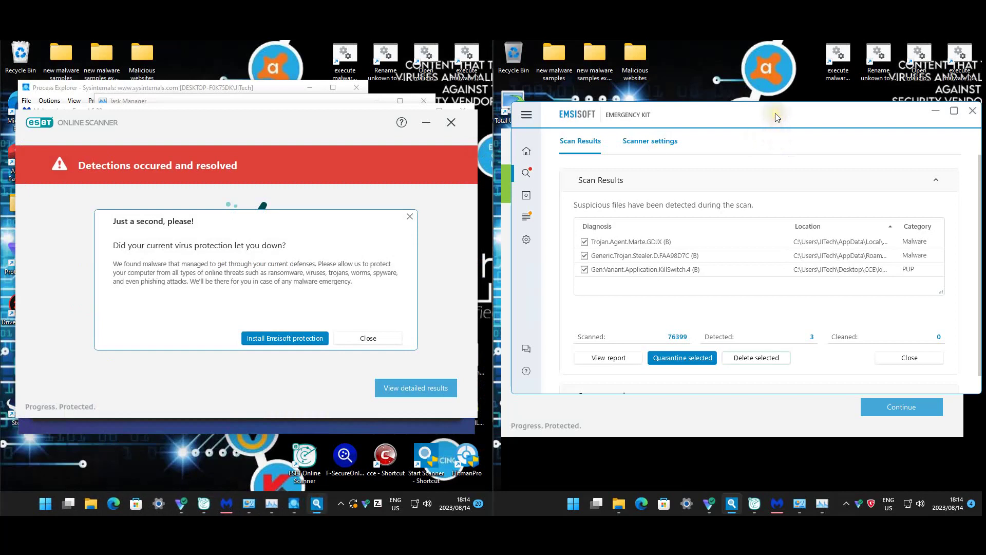
{"action": "left_click", "coordinate": [388, 341]}
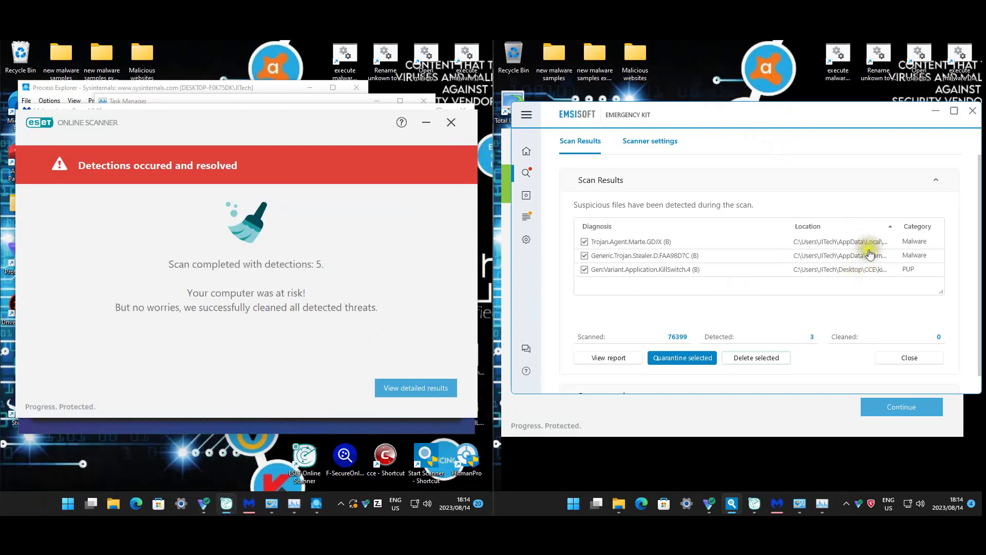
- Close the Emsisoft scan results and exit the scanner on the G DATA desktop
{"action": "left_click", "coordinate": [898, 366]}
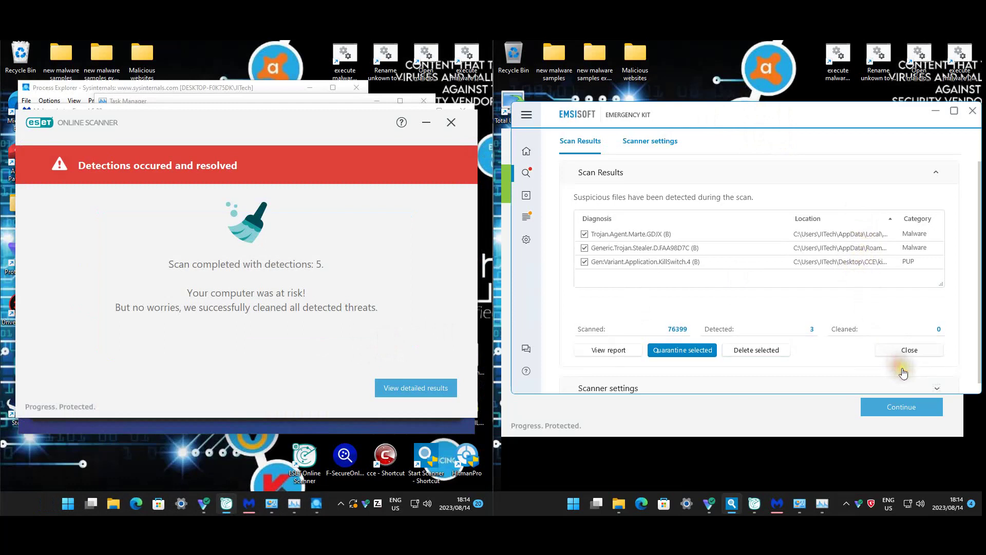
{"action": "left_click", "coordinate": [892, 354]}
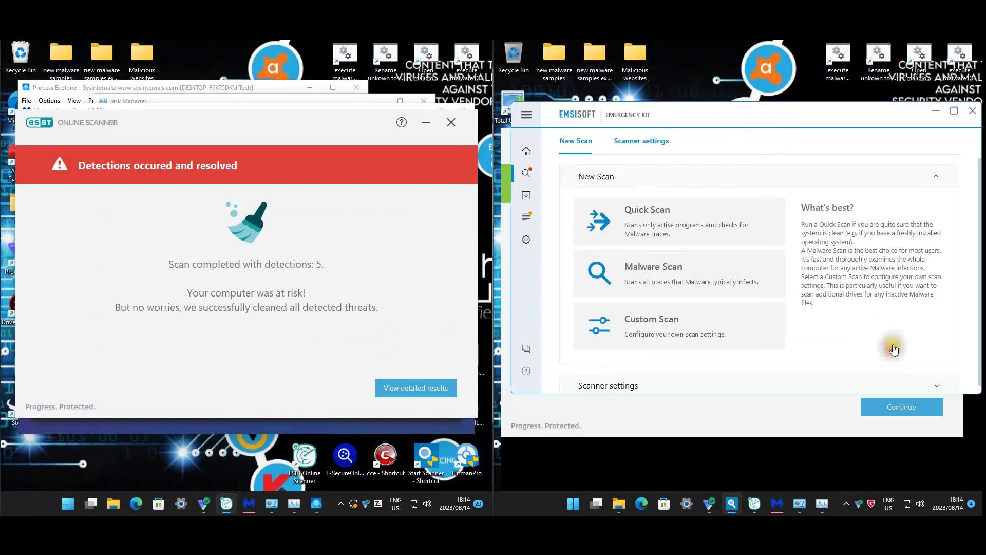
{"action": "left_click", "coordinate": [976, 112]}
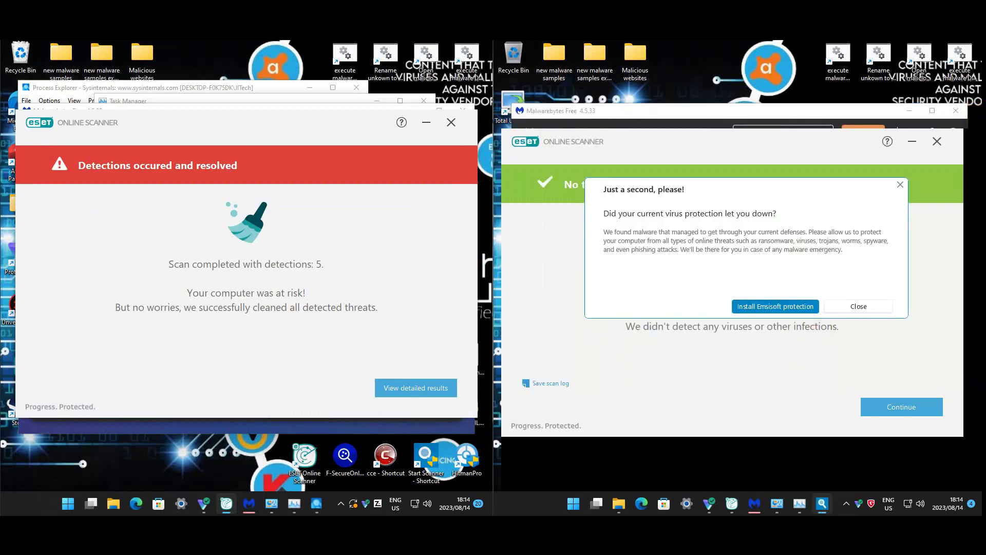
- Switch from the G DATA desktop to the Sophos Home desktop and examine Emsisoft's detections located in the Recycle Bin
{"action": "mouse_move", "coordinate": [213, 526]}
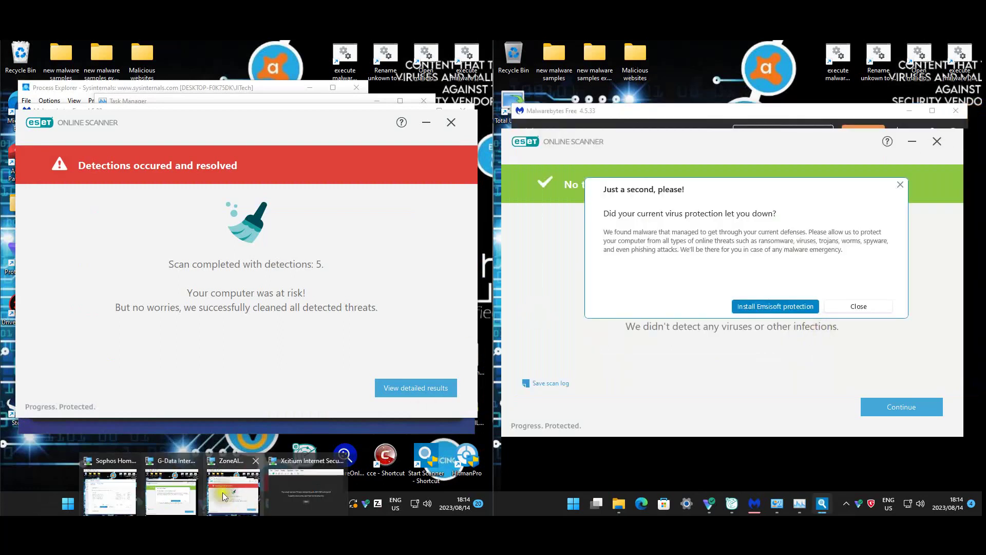
{"action": "left_click", "coordinate": [119, 497]}
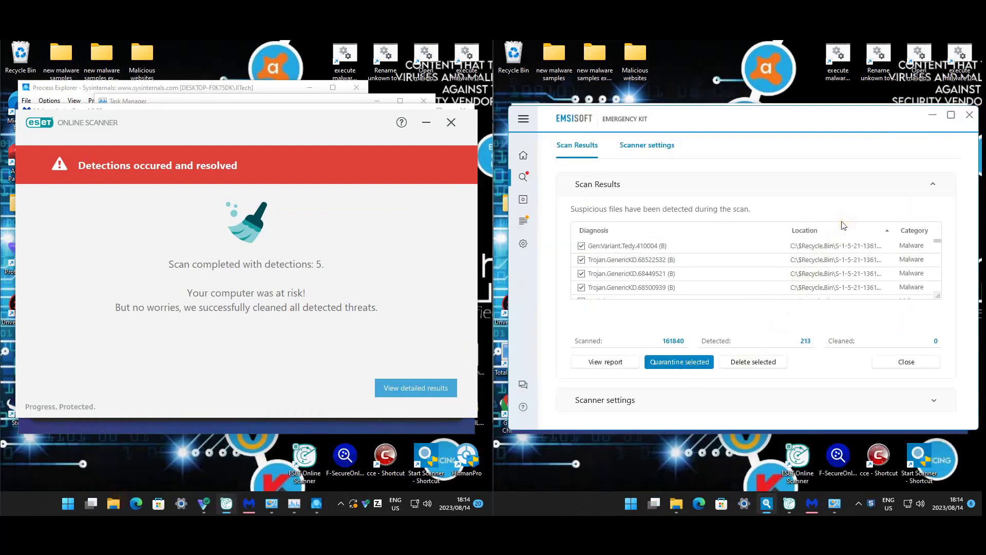
{"action": "left_click", "coordinate": [845, 247]}
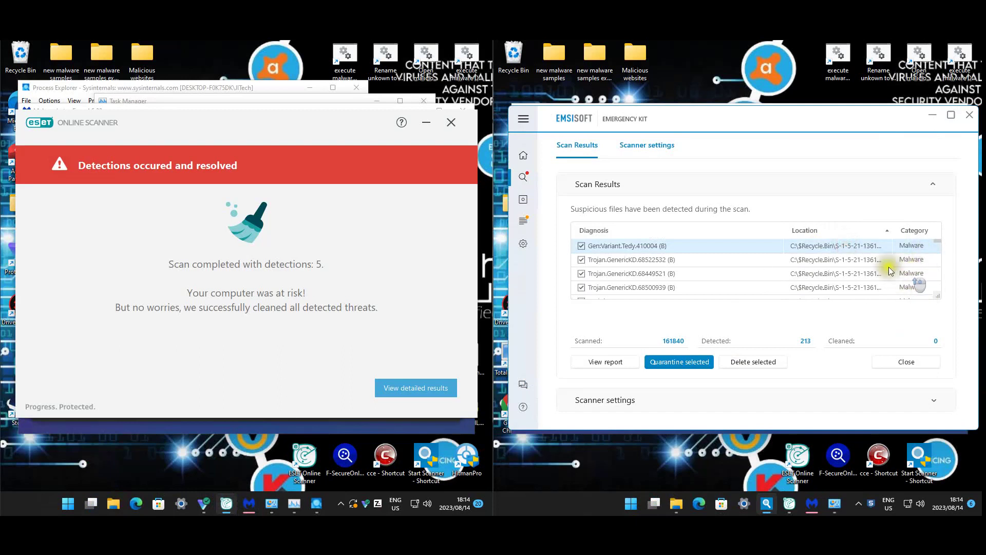
{"action": "scroll", "coordinate": [862, 247], "scroll_direction": "down", "scroll_amount": 1}
{"action": "scroll", "coordinate": [863, 249], "scroll_direction": "down", "scroll_amount": 3}
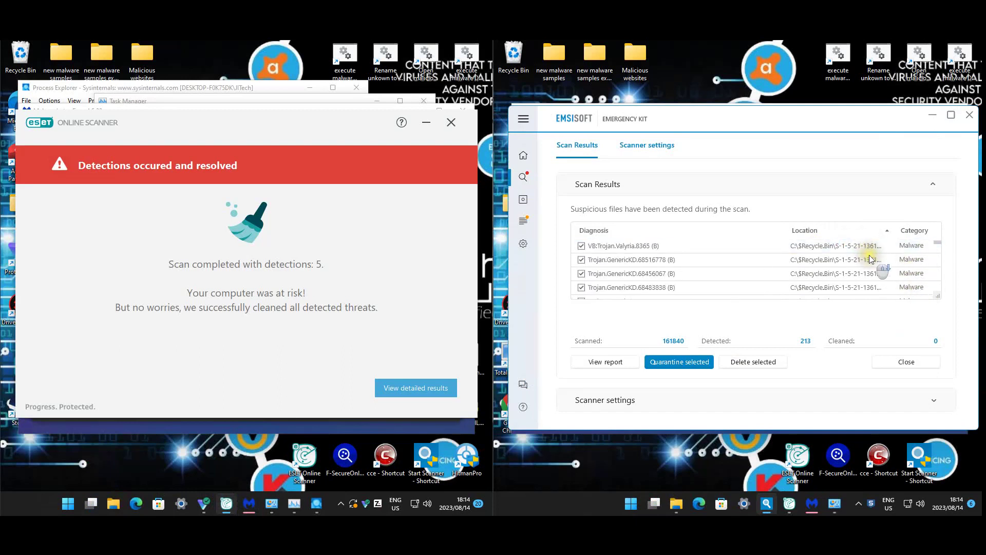
{"action": "scroll", "coordinate": [872, 260], "scroll_direction": "down", "scroll_amount": 5}
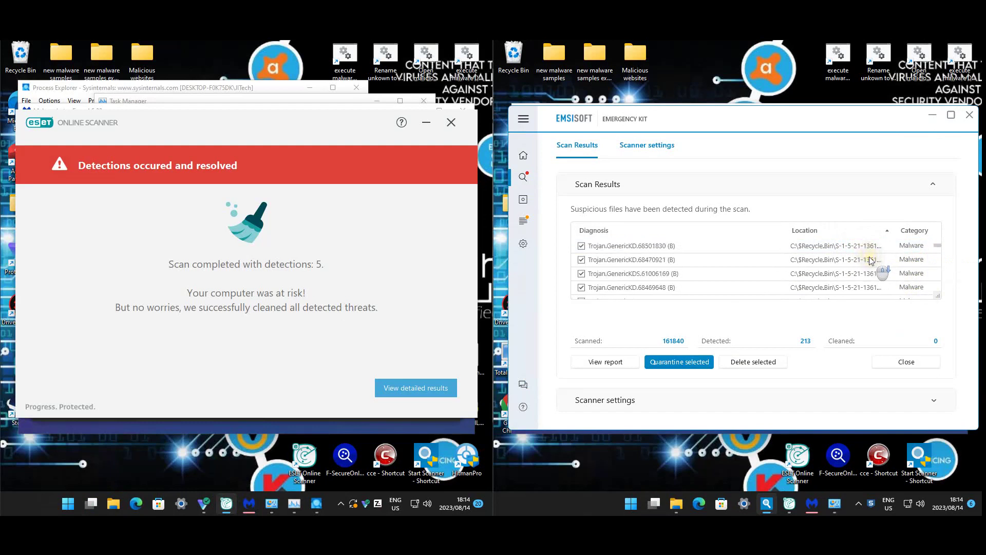
{"action": "scroll", "coordinate": [872, 261], "scroll_direction": "down", "scroll_amount": 5}
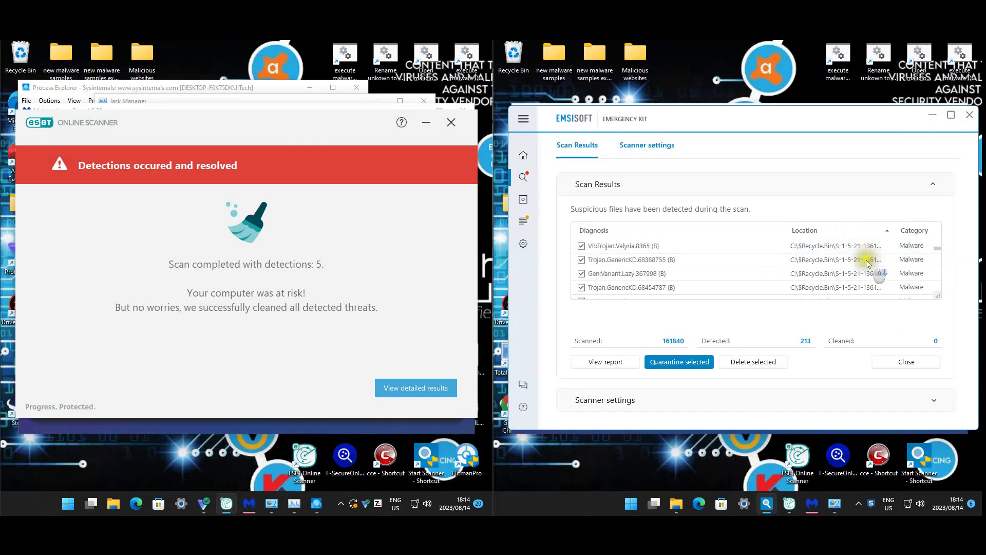
{"action": "scroll", "coordinate": [870, 289], "scroll_direction": "down", "scroll_amount": 3}
{"action": "left_click_drag", "start_coordinate": [938, 252], "coordinate": [938, 278]}
{"action": "scroll", "coordinate": [884, 278], "scroll_direction": "down", "scroll_amount": 5}
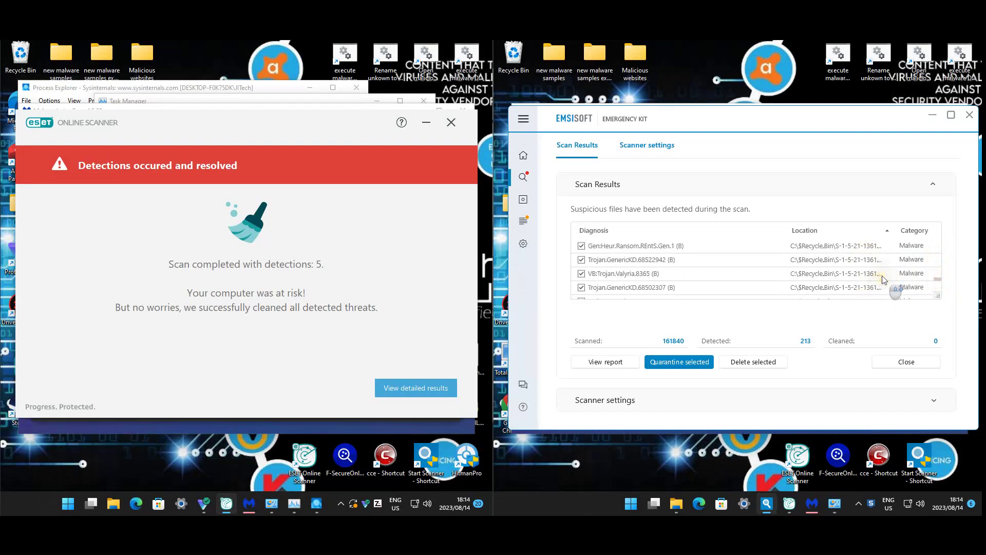
{"action": "scroll", "coordinate": [881, 276], "scroll_direction": "down", "scroll_amount": 5}
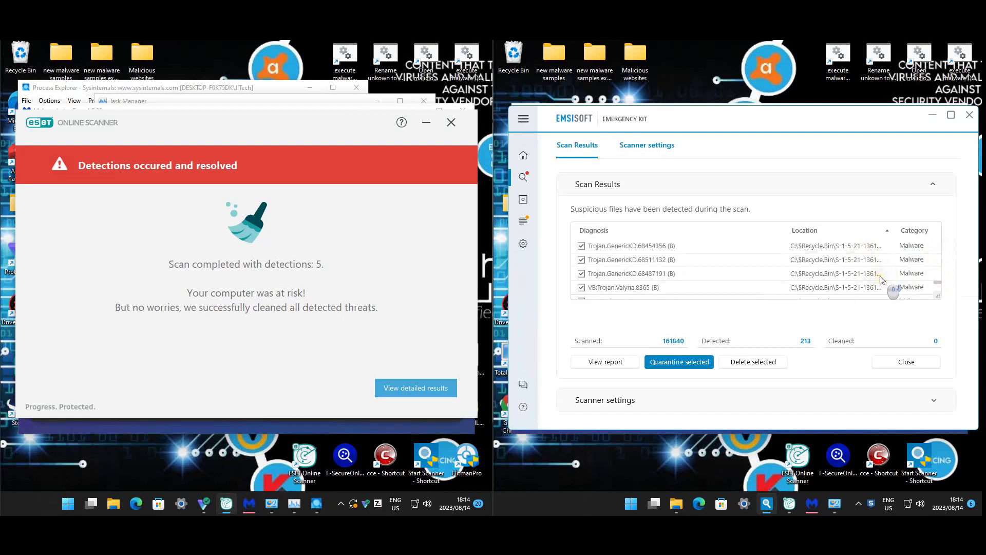
- Review Emsisoft's remaining detections in the user and Windows folders on the Sophos desktop, then exit the scanner and dismiss its protection offer
{"action": "scroll", "coordinate": [880, 278], "scroll_direction": "down", "scroll_amount": 5}
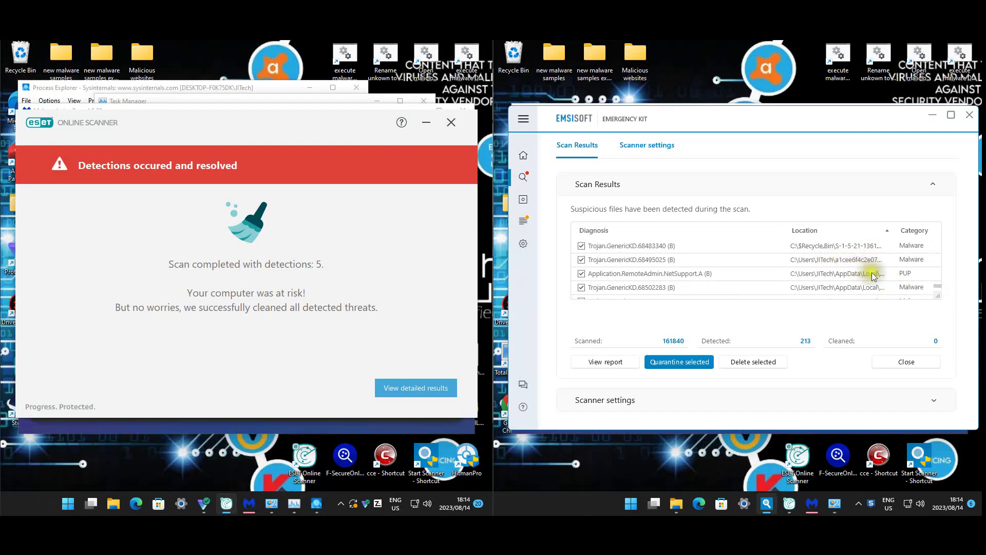
{"action": "scroll", "coordinate": [905, 254], "scroll_direction": "down", "scroll_amount": 5}
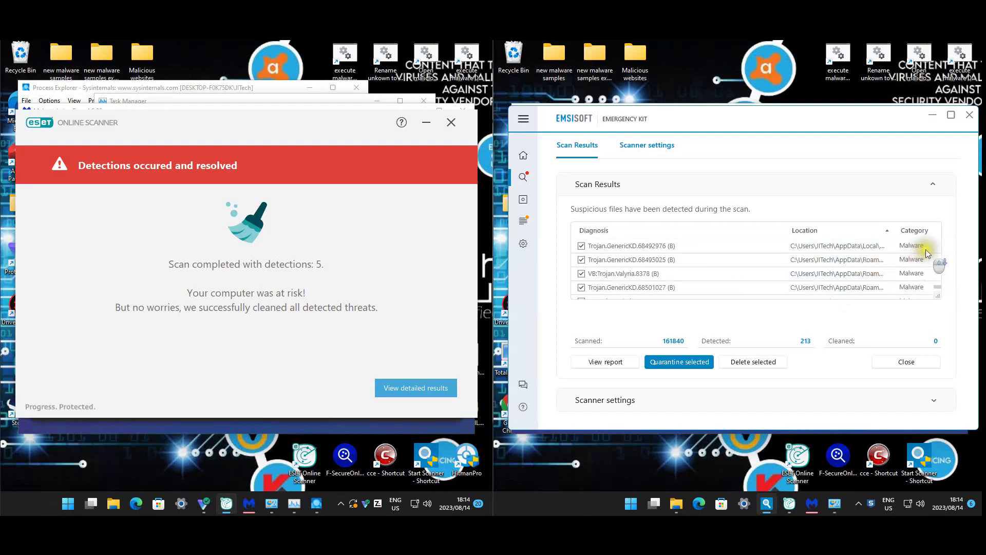
{"action": "scroll", "coordinate": [920, 259], "scroll_direction": "down", "scroll_amount": 5}
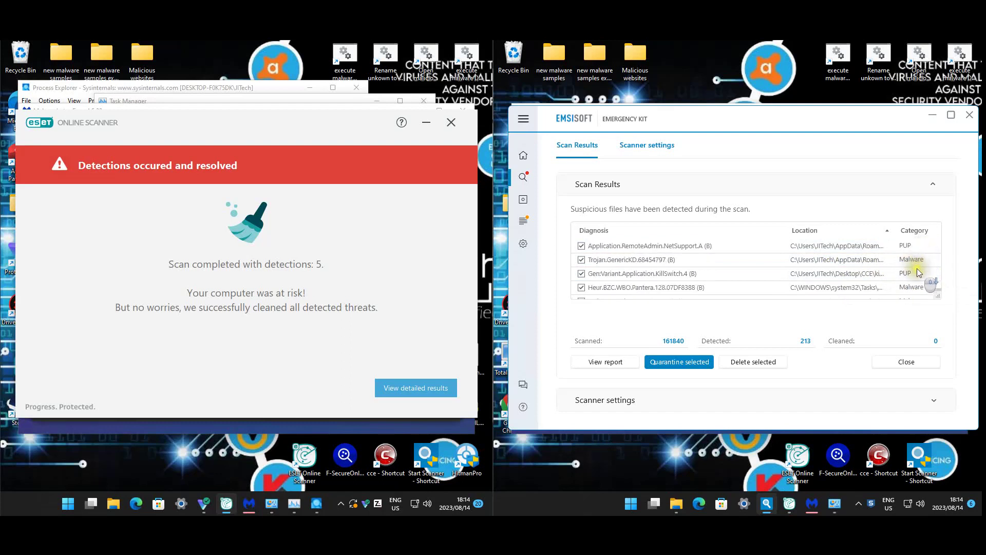
{"action": "scroll", "coordinate": [920, 273], "scroll_direction": "down", "scroll_amount": 1}
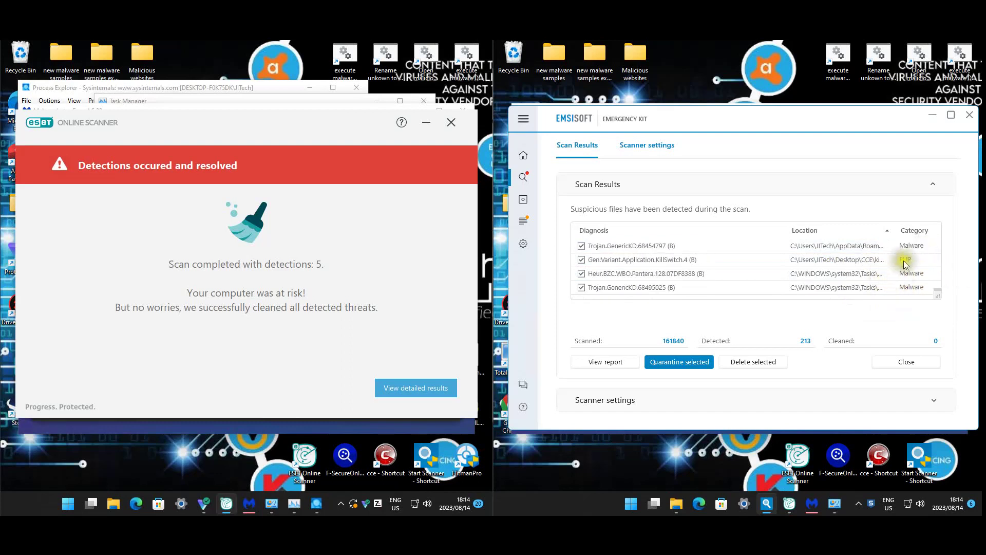
{"action": "scroll", "coordinate": [907, 276], "scroll_direction": "down", "scroll_amount": 1}
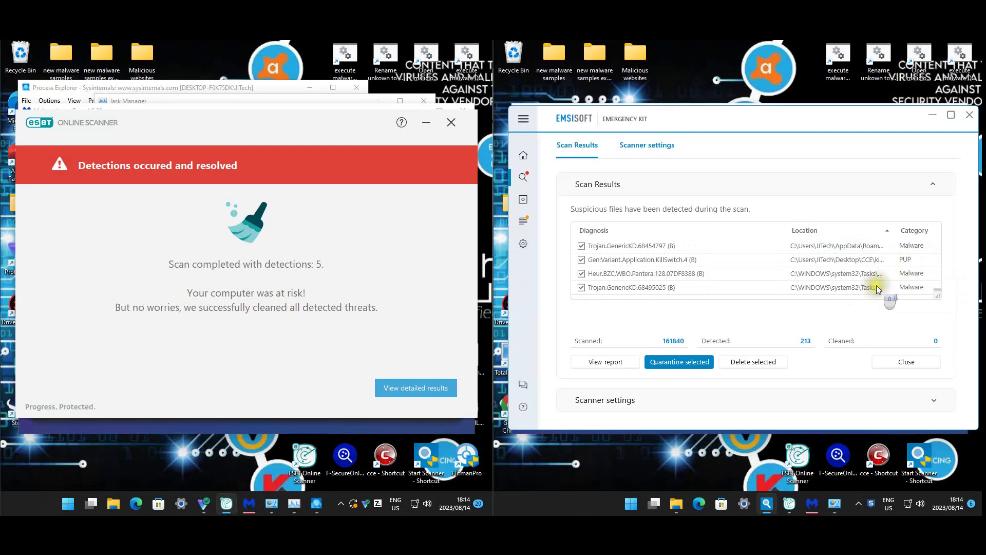
{"action": "left_click", "coordinate": [898, 361]}
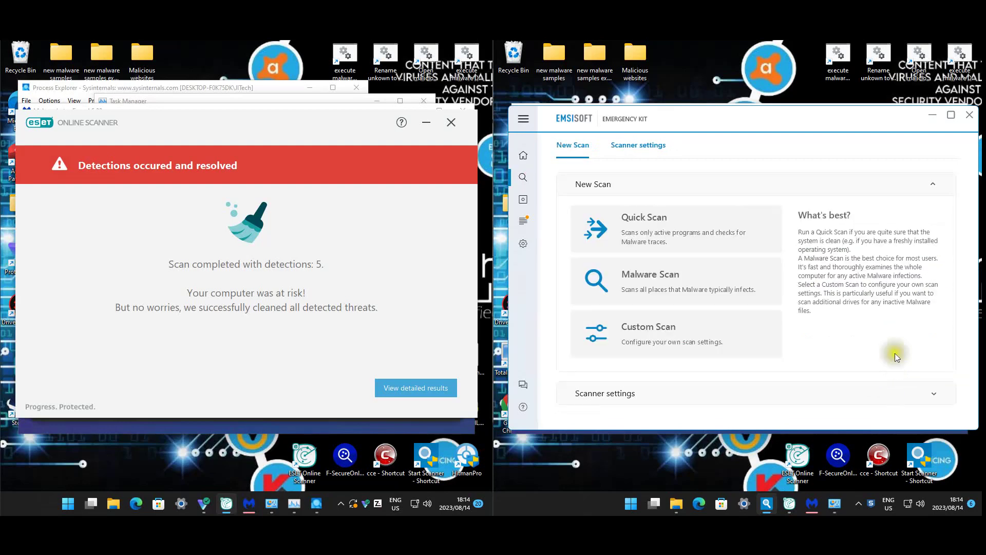
{"action": "left_click", "coordinate": [969, 114]}
{"action": "left_click", "coordinate": [856, 327]}
- Inspect the deleted malware samples in the Sophos desktop's Recycle Bin and close its window
{"action": "double_click", "coordinate": [514, 51]}
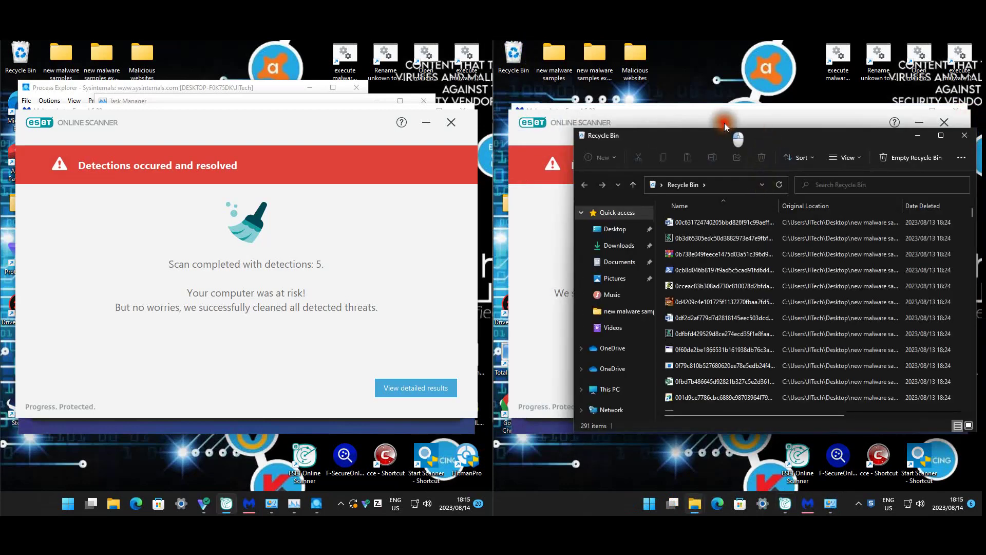
{"action": "left_click_drag", "start_coordinate": [725, 126], "coordinate": [681, 109]}
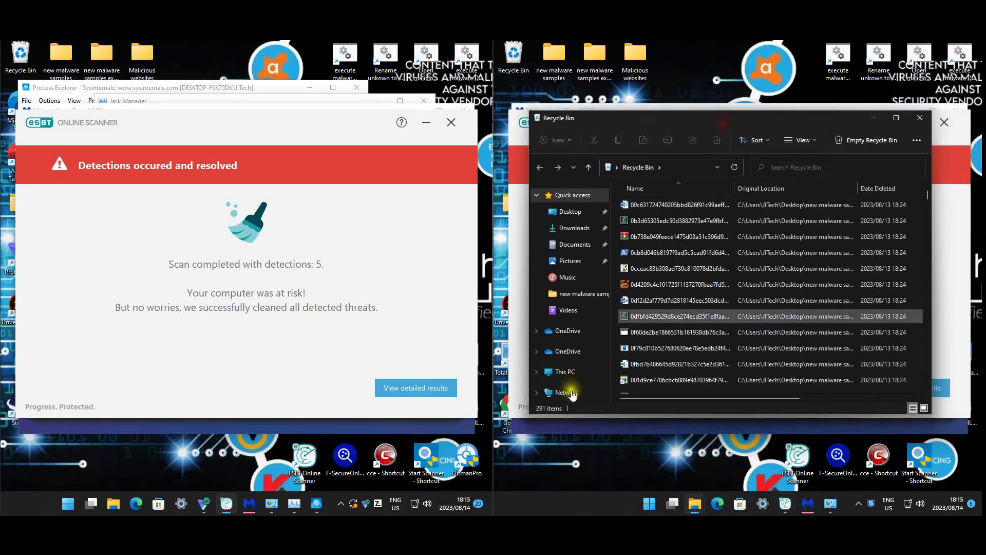
{"action": "left_click", "coordinate": [926, 121]}
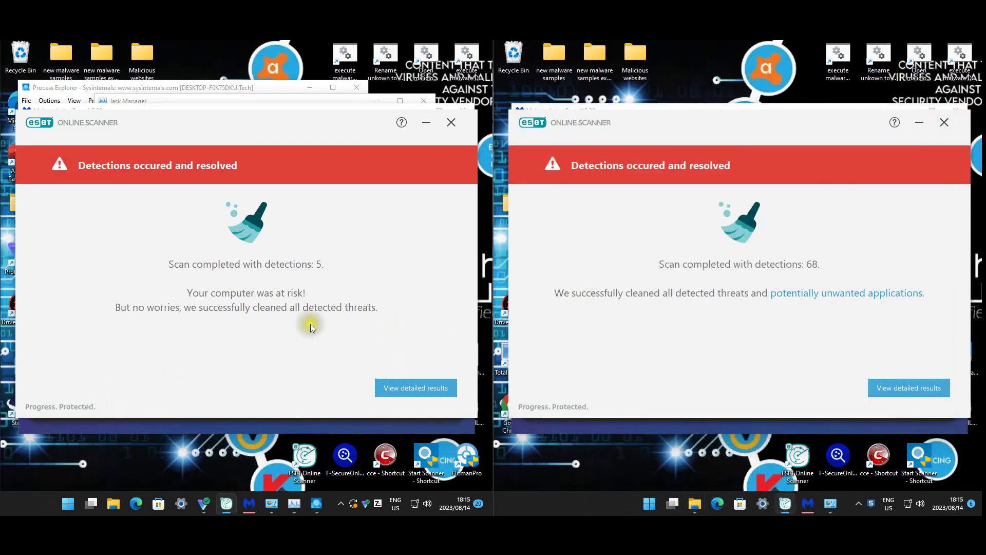
- Open ESET Online Scanner's detailed scan reports on the ZoneAlarm and Sophos desktops
{"action": "left_click", "coordinate": [420, 390]}
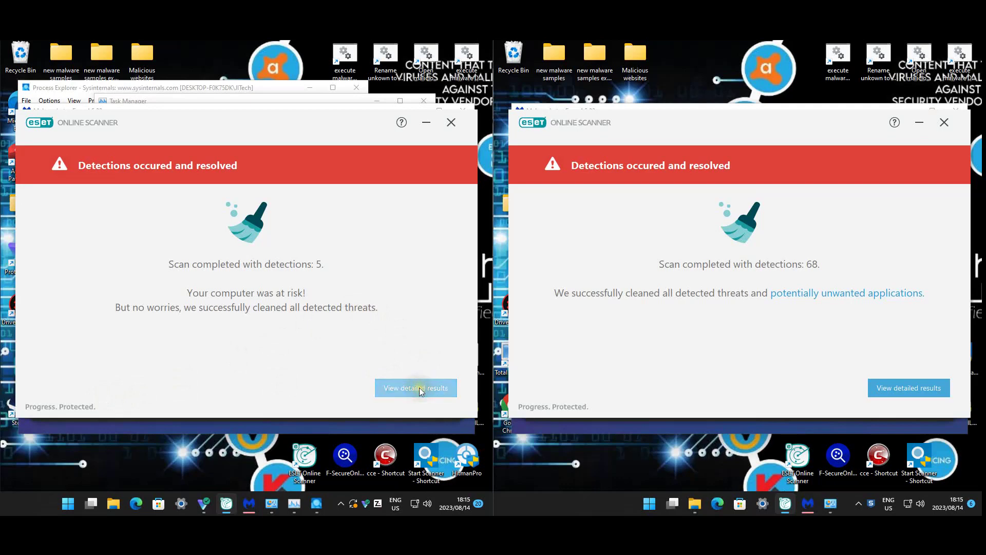
{"action": "left_click", "coordinate": [420, 387]}
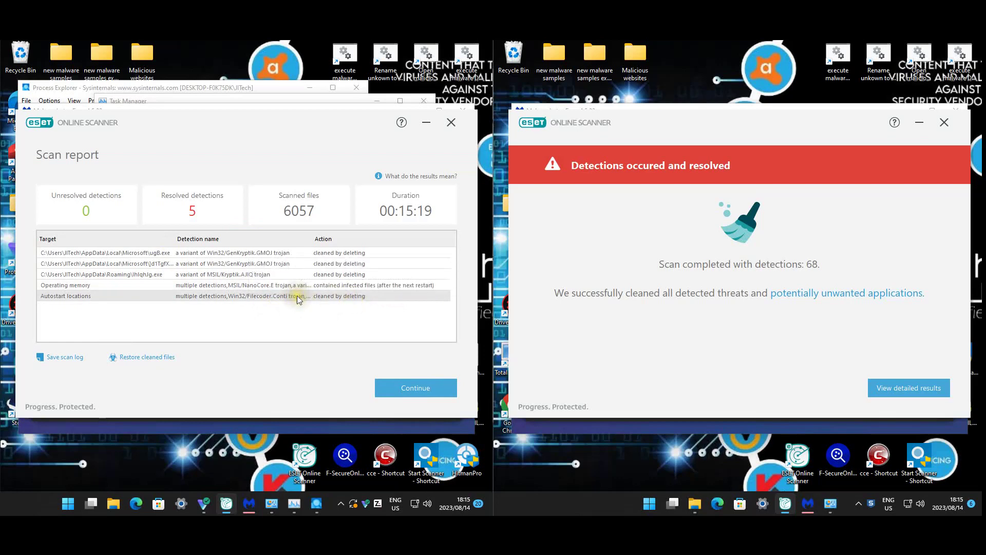
{"action": "left_click", "coordinate": [904, 387]}
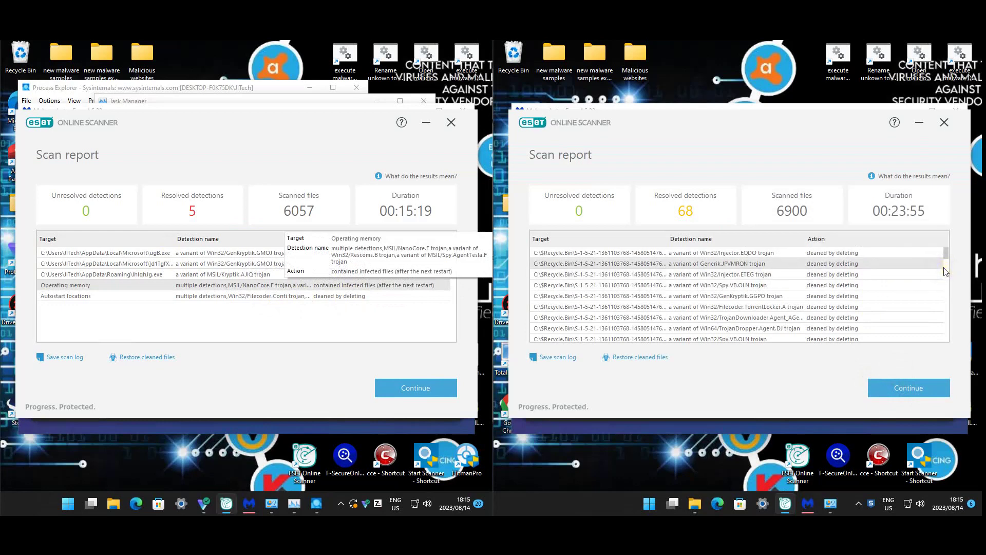
- Examine the last detections in the Sophos desktop's ESET scan report, including the operating memory entry
{"action": "left_click_drag", "start_coordinate": [948, 253], "coordinate": [945, 339]}
{"action": "scroll", "coordinate": [647, 283], "scroll_direction": "up", "scroll_amount": 2}
{"action": "left_click", "coordinate": [623, 335]}
{"action": "scroll", "coordinate": [668, 324], "scroll_direction": "down", "scroll_amount": 2}
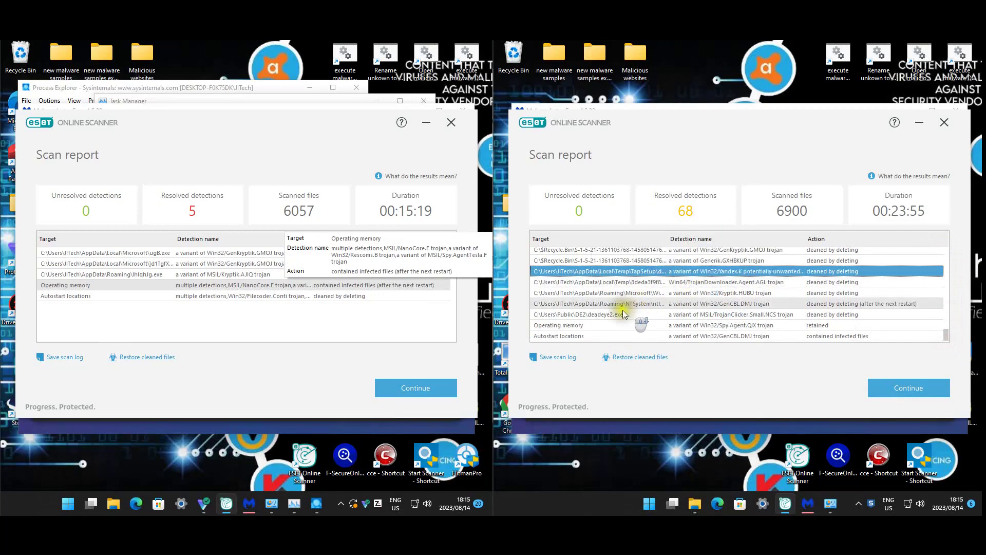
{"action": "left_click", "coordinate": [732, 328]}
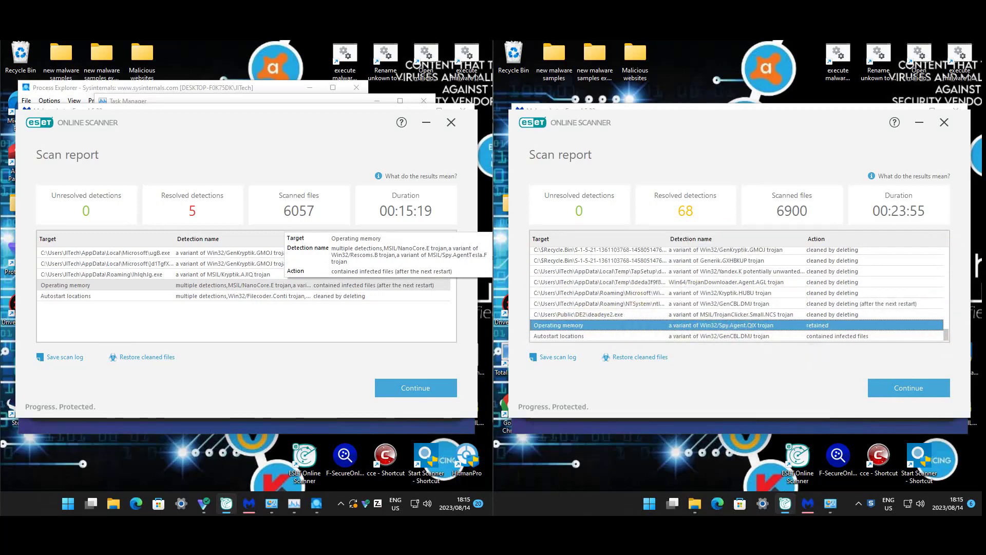
- Close ESET Online Scanner on the ZoneAlarm desktop without submitting an email address
{"action": "left_click", "coordinate": [458, 126]}
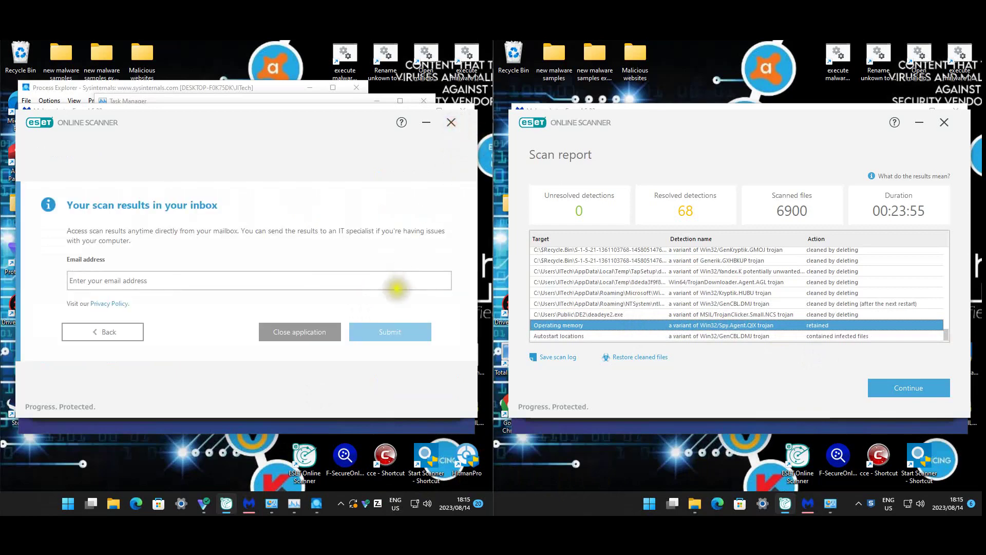
{"action": "left_click", "coordinate": [281, 333]}
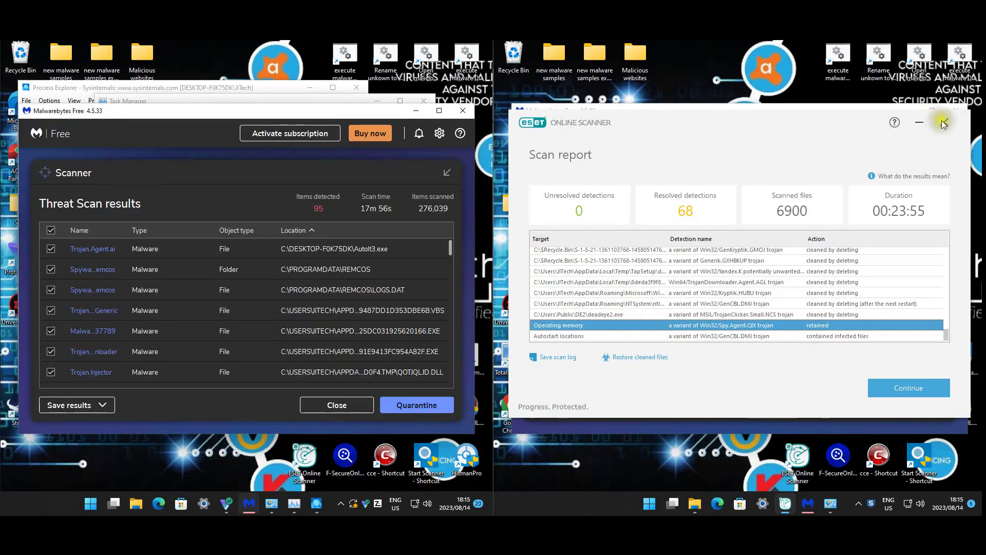
- Close ESET Online Scanner on the Sophos desktop without submitting an email address
{"action": "left_click", "coordinate": [943, 122]}
{"action": "left_click", "coordinate": [805, 331]}
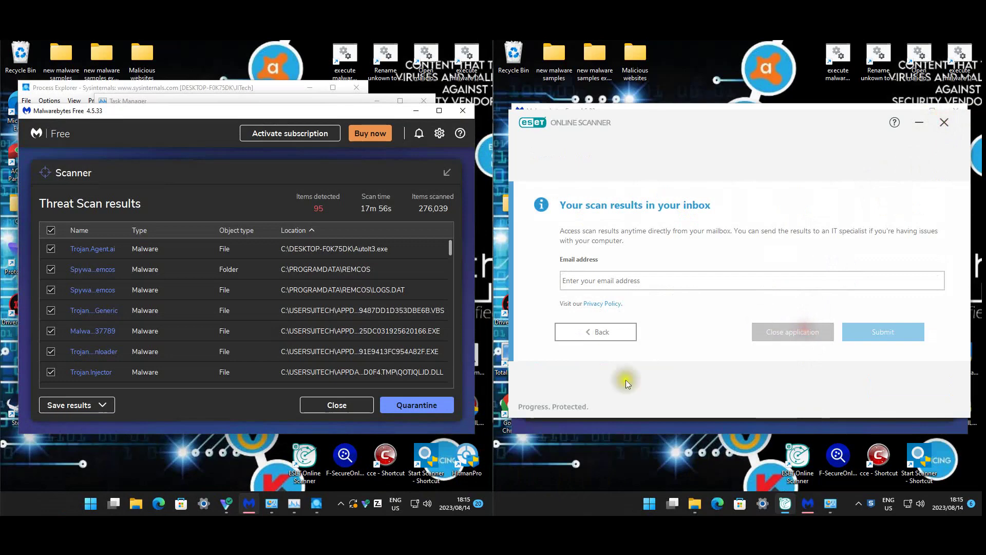
- Dismiss the Emsisoft protection offer on the G DATA desktop and exit ESET Online Scanner without enabling periodic scanning or submitting an email address
{"action": "mouse_move", "coordinate": [271, 506]}
{"action": "left_click", "coordinate": [201, 500]}
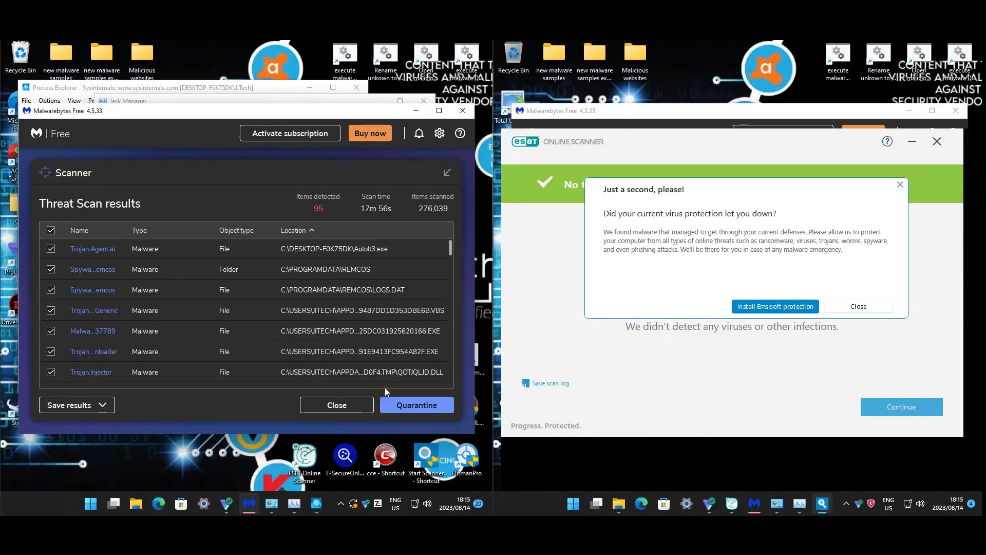
{"action": "left_click", "coordinate": [854, 306]}
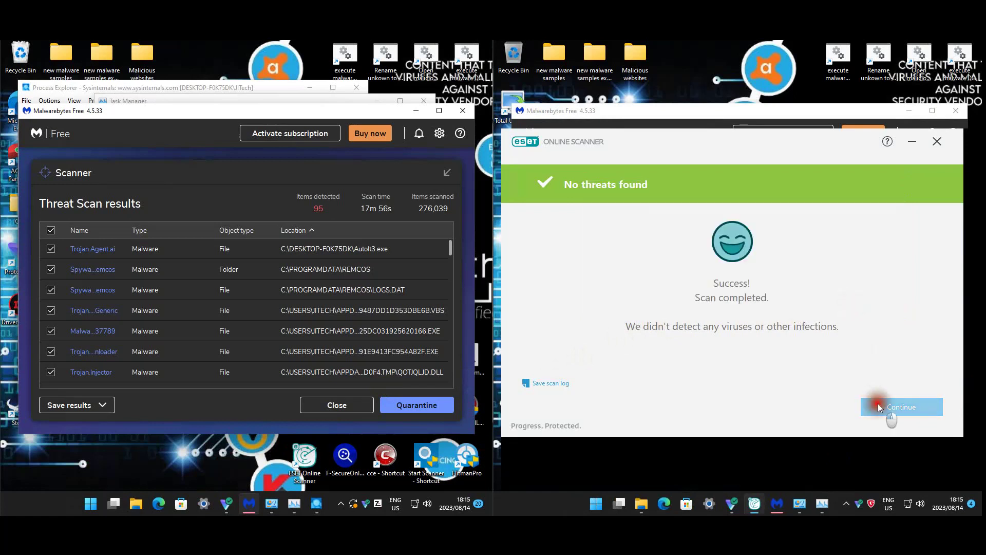
{"action": "left_click", "coordinate": [878, 402]}
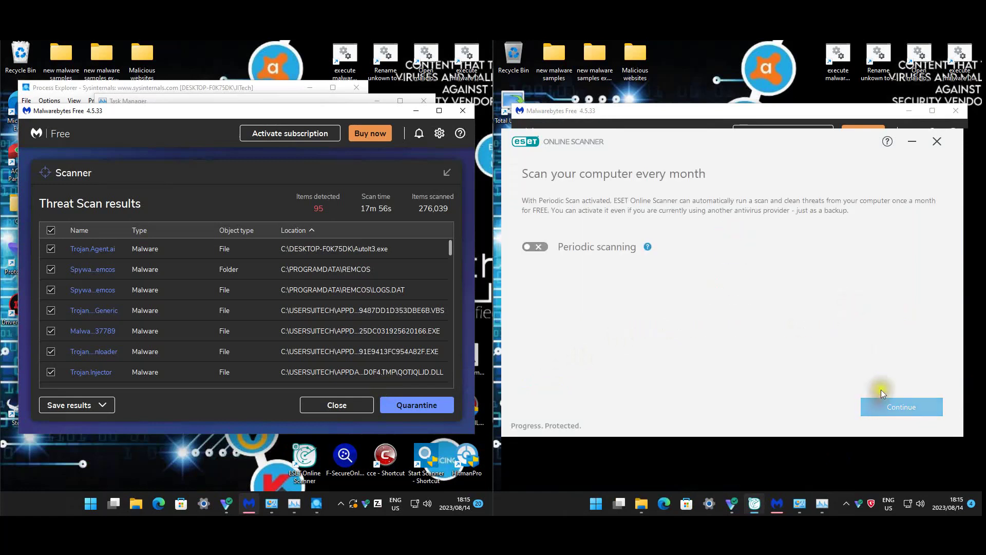
{"action": "left_click", "coordinate": [942, 136]}
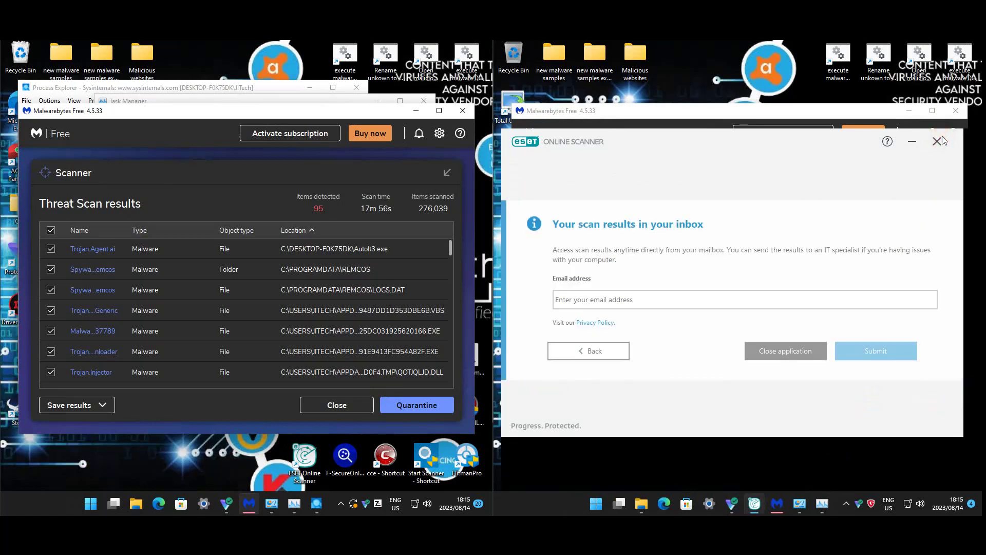
{"action": "left_click", "coordinate": [801, 347]}
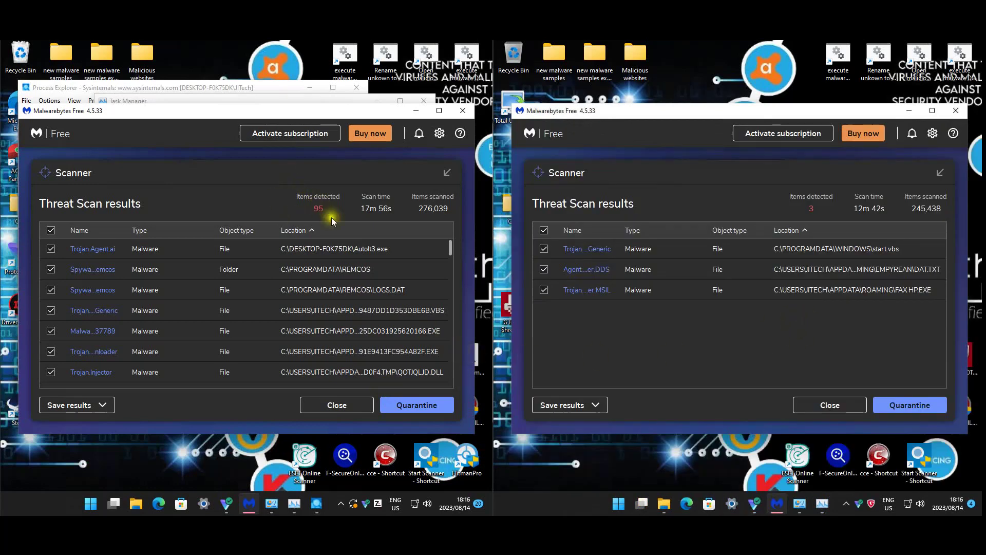
- Examine the ZoneAlarm desktop's Malwarebytes detections, from the AutoIt3 and Remcos files to the scheduled-task files and registry keys
{"action": "left_click", "coordinate": [303, 248]}
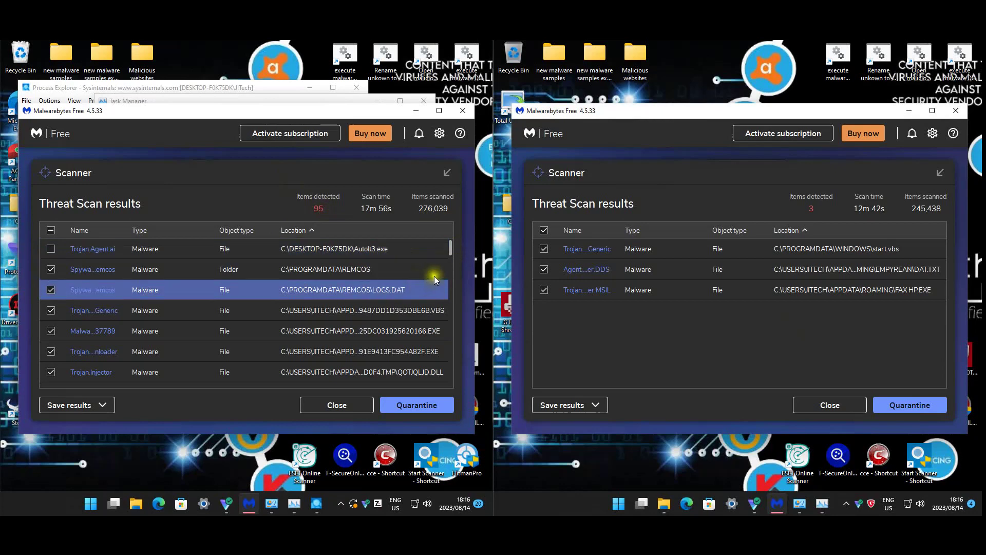
{"action": "left_click_drag", "start_coordinate": [452, 244], "coordinate": [455, 332]}
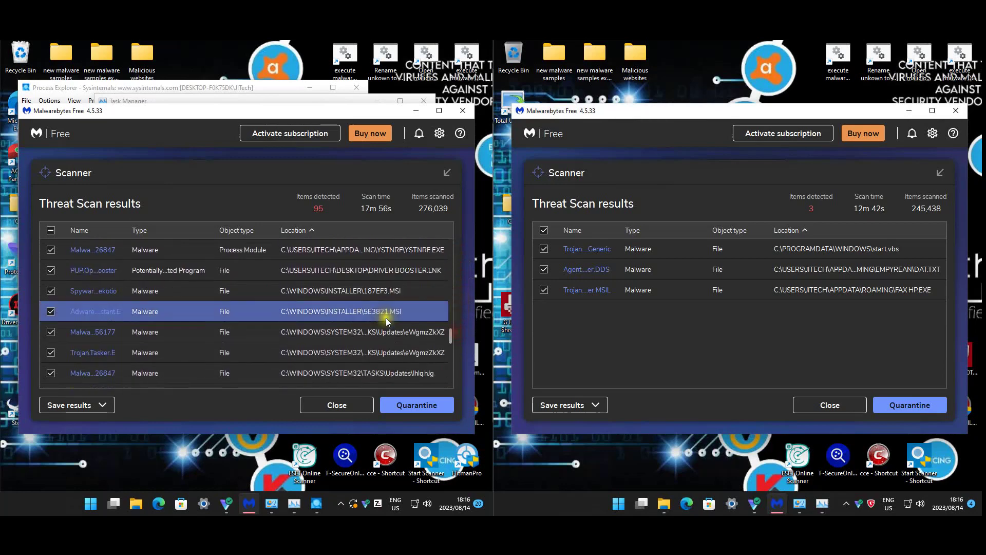
{"action": "left_click", "coordinate": [450, 338]}
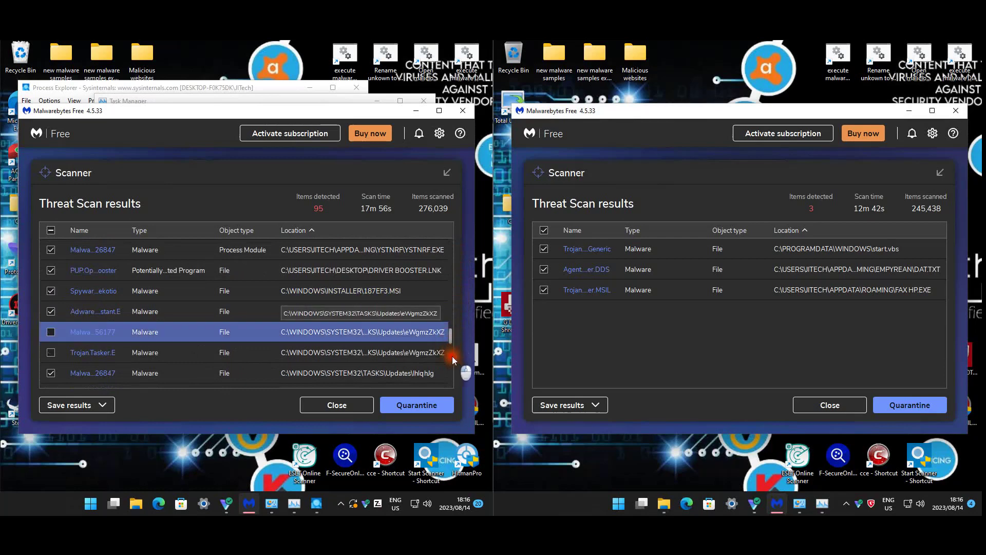
{"action": "scroll", "coordinate": [452, 340], "scroll_direction": "down", "scroll_amount": 2}
{"action": "scroll", "coordinate": [452, 355], "scroll_direction": "down", "scroll_amount": 2}
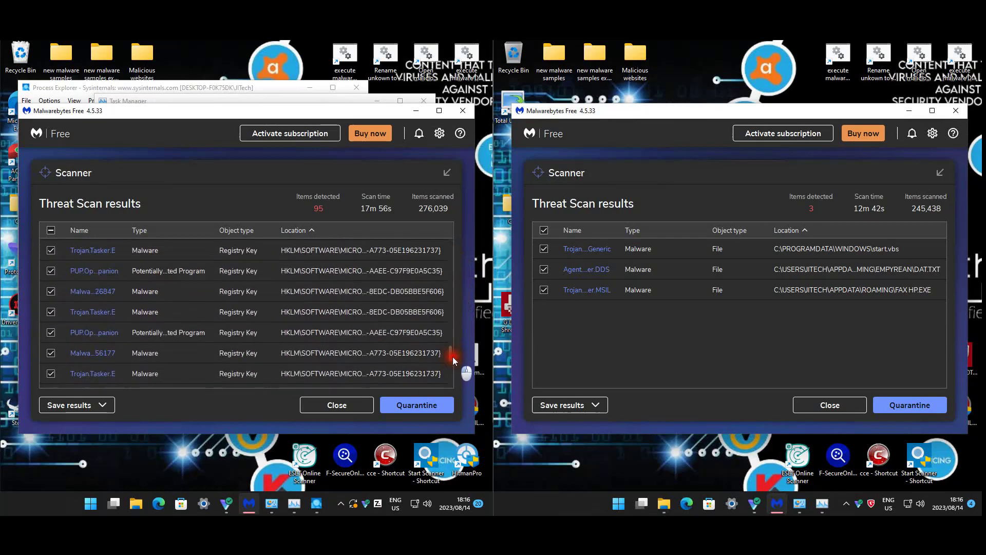
{"action": "scroll", "coordinate": [453, 354], "scroll_direction": "up", "scroll_amount": 1}
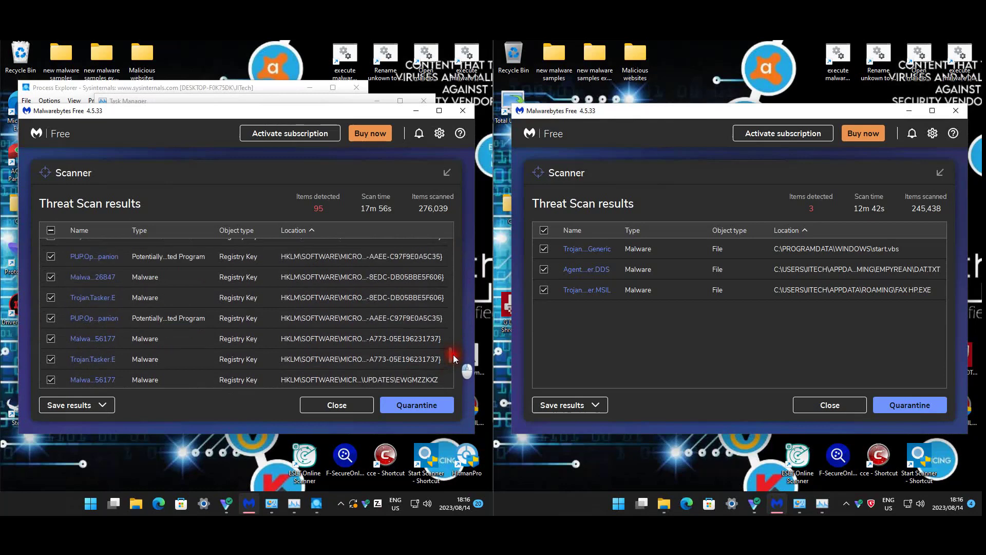
{"action": "scroll", "coordinate": [454, 355], "scroll_direction": "down", "scroll_amount": 2}
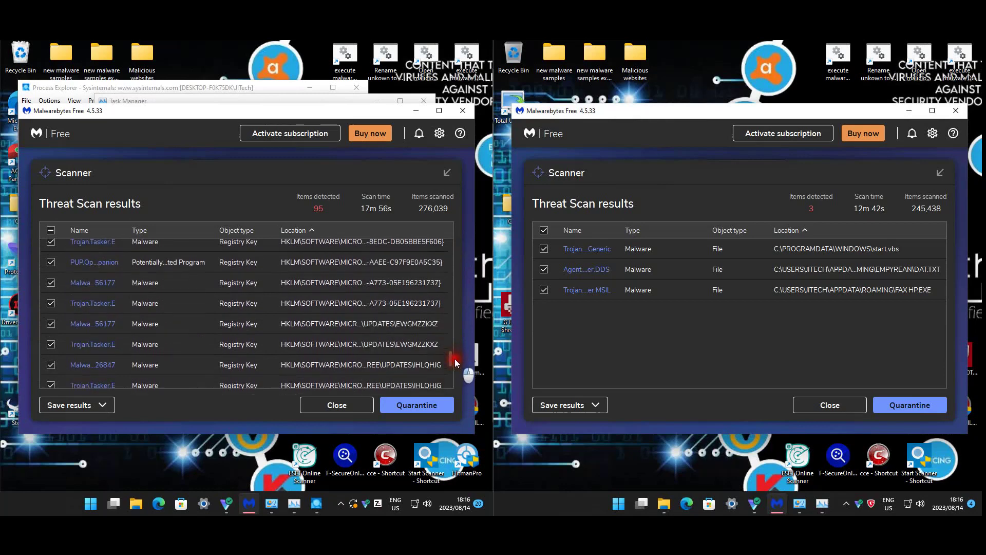
{"action": "scroll", "coordinate": [455, 362], "scroll_direction": "down", "scroll_amount": 1}
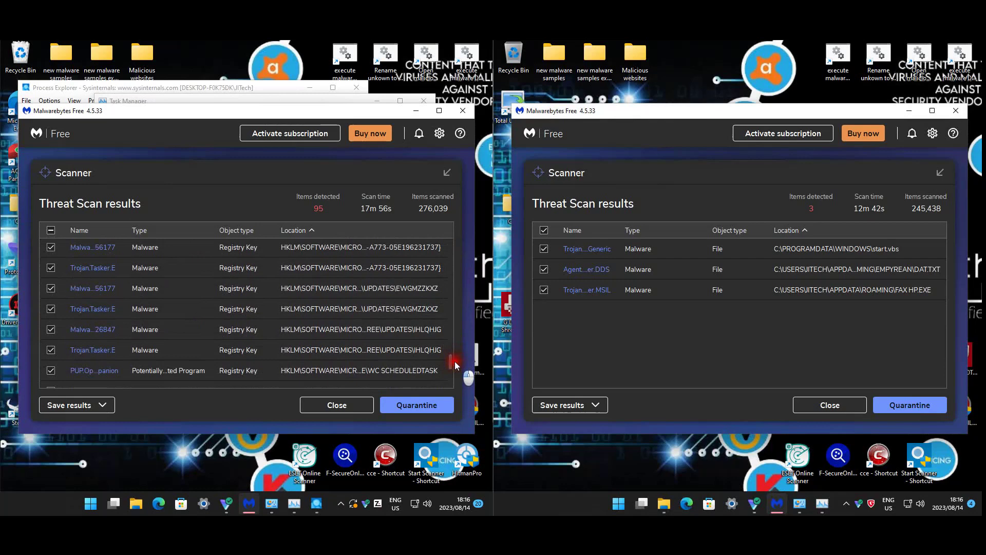
- Close the Malwarebytes scan results and windows on the ZoneAlarm and G DATA desktops without quarantining anything
{"action": "left_click_drag", "start_coordinate": [454, 361], "coordinate": [455, 399]}
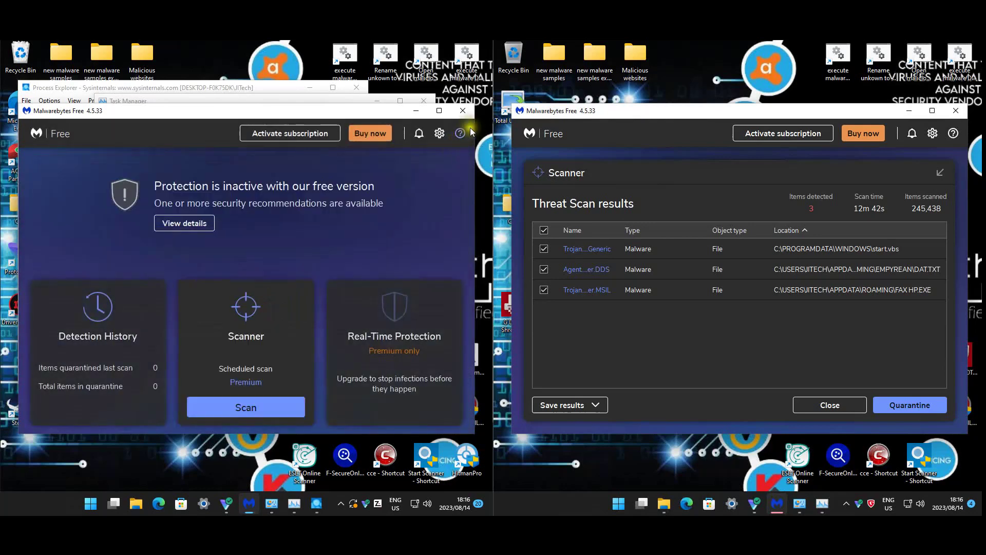
{"action": "left_click", "coordinate": [472, 110]}
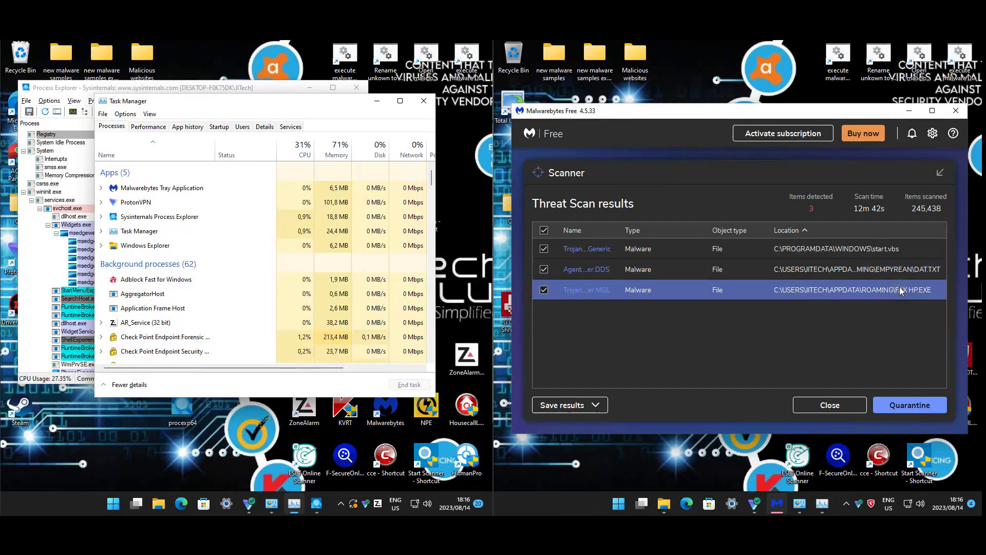
{"action": "left_click", "coordinate": [838, 403]}
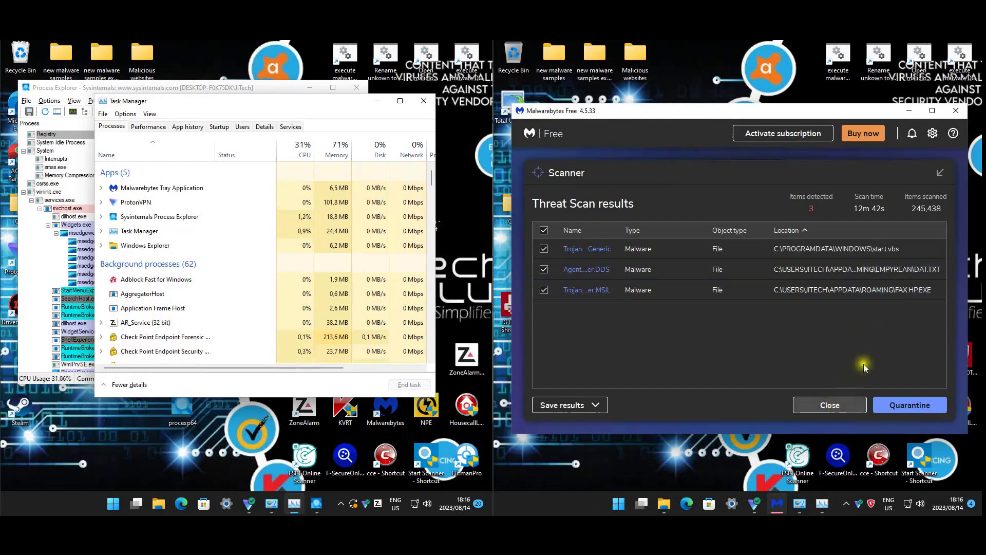
{"action": "left_click", "coordinate": [741, 319]}
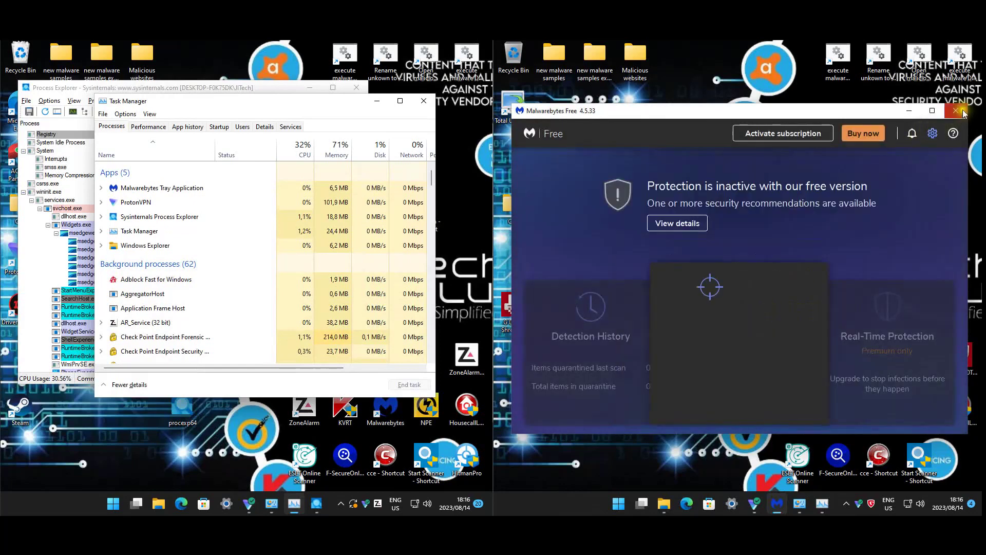
{"action": "left_click", "coordinate": [955, 110]}
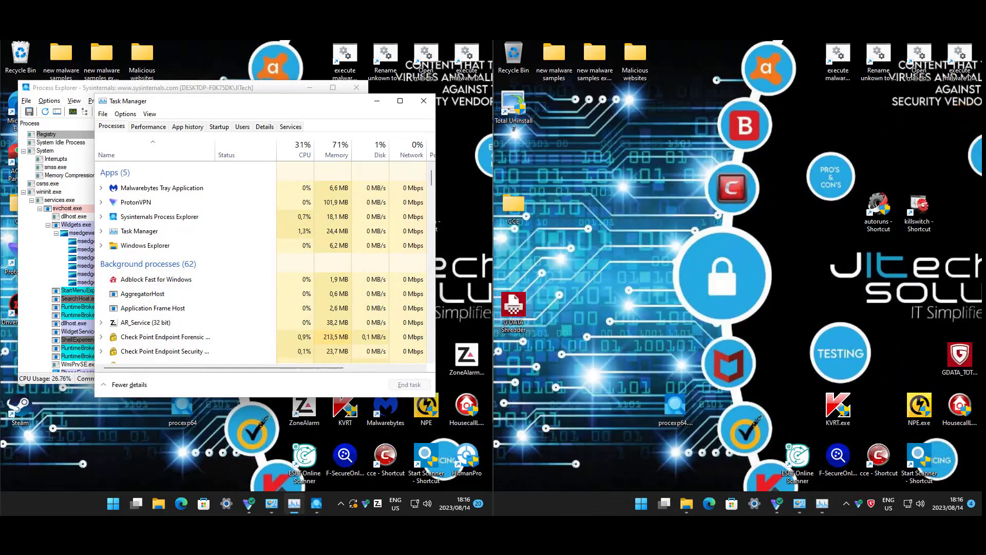
- Examine the Sophos desktop's Malwarebytes detections across the Recycle Bin, AppData and registry, unticking the Remcos folder and its LOGS.DAT file
{"action": "mouse_move", "coordinate": [214, 525]}
{"action": "left_click", "coordinate": [121, 486]}
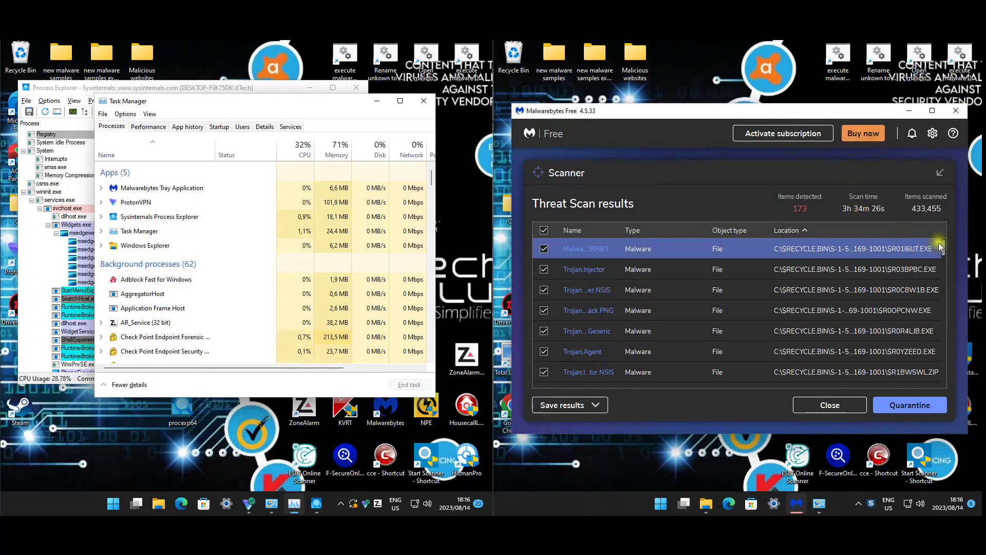
{"action": "left_click_drag", "start_coordinate": [945, 245], "coordinate": [947, 354]}
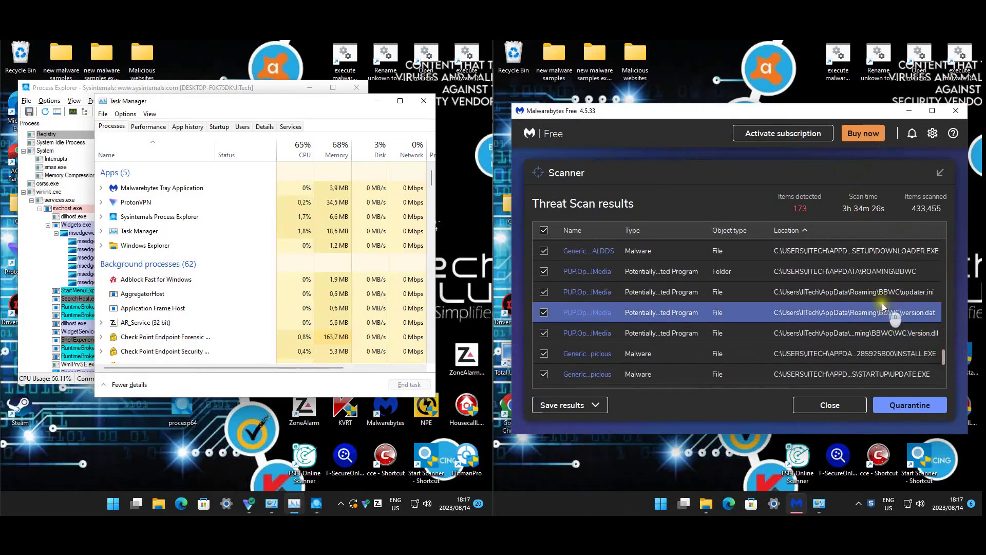
{"action": "scroll", "coordinate": [883, 304], "scroll_direction": "up", "scroll_amount": 1}
{"action": "scroll", "coordinate": [864, 303], "scroll_direction": "up", "scroll_amount": 1}
{"action": "scroll", "coordinate": [864, 300], "scroll_direction": "up", "scroll_amount": 4}
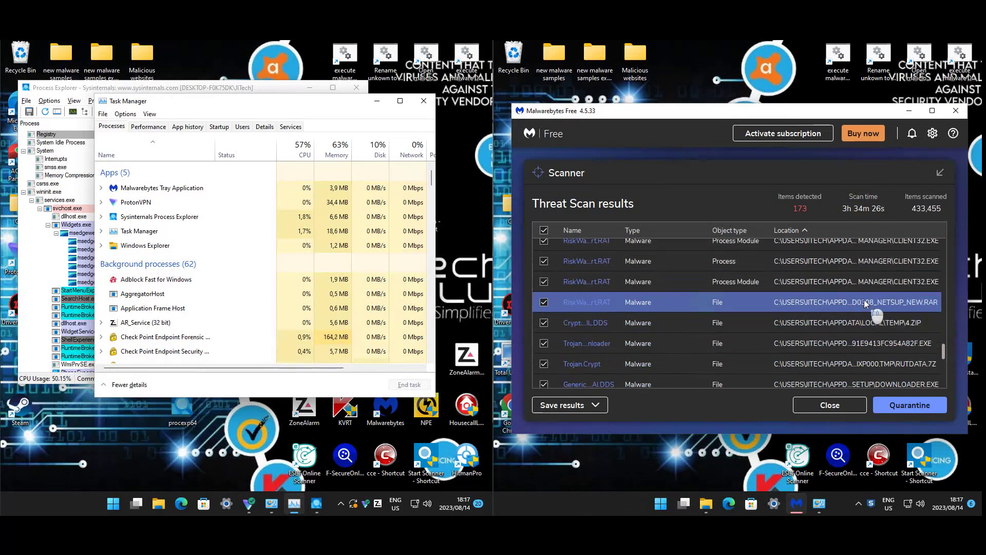
{"action": "scroll", "coordinate": [865, 300], "scroll_direction": "up", "scroll_amount": 3}
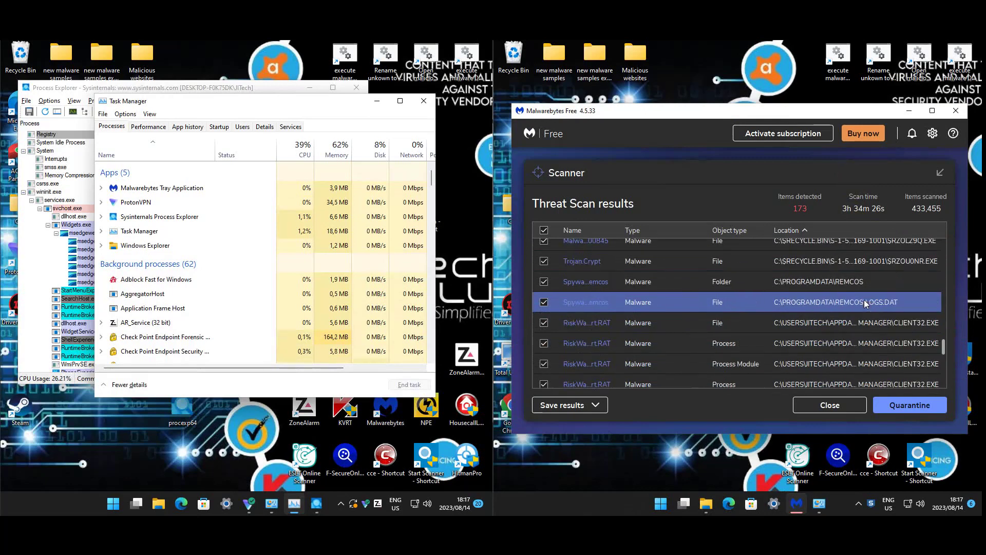
{"action": "scroll", "coordinate": [813, 268], "scroll_direction": "up", "scroll_amount": 1}
{"action": "left_click", "coordinate": [836, 306]}
{"action": "left_click", "coordinate": [871, 324]}
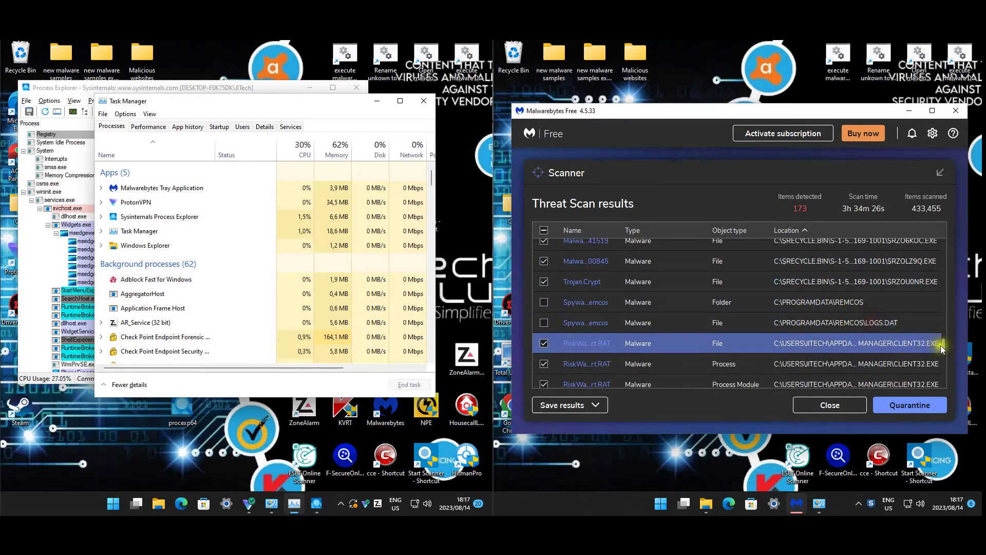
{"action": "left_click_drag", "start_coordinate": [946, 356], "coordinate": [945, 386]}
- Discard the Malwarebytes scan results on the Sophos desktop without quarantining and close its window
{"action": "left_click", "coordinate": [842, 405]}
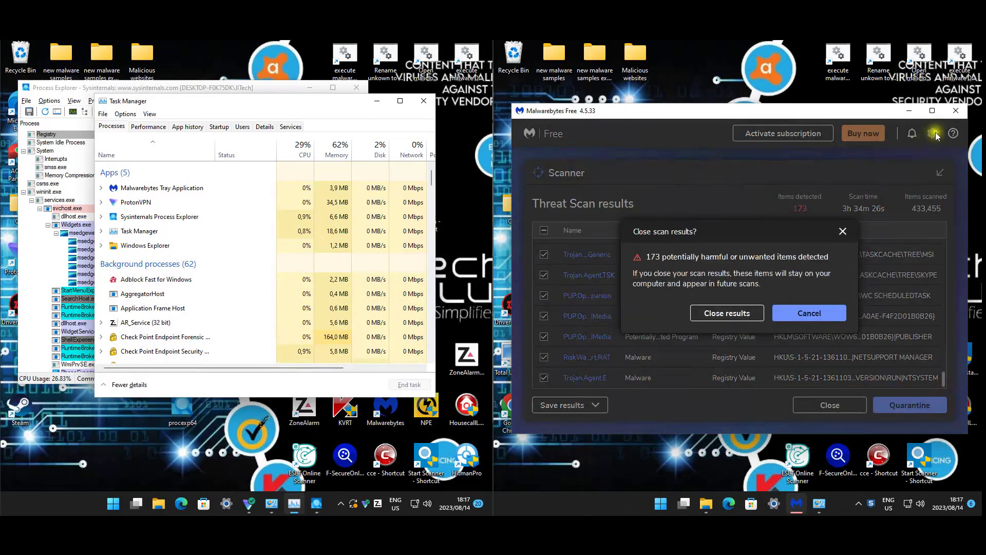
{"action": "left_click", "coordinate": [727, 313]}
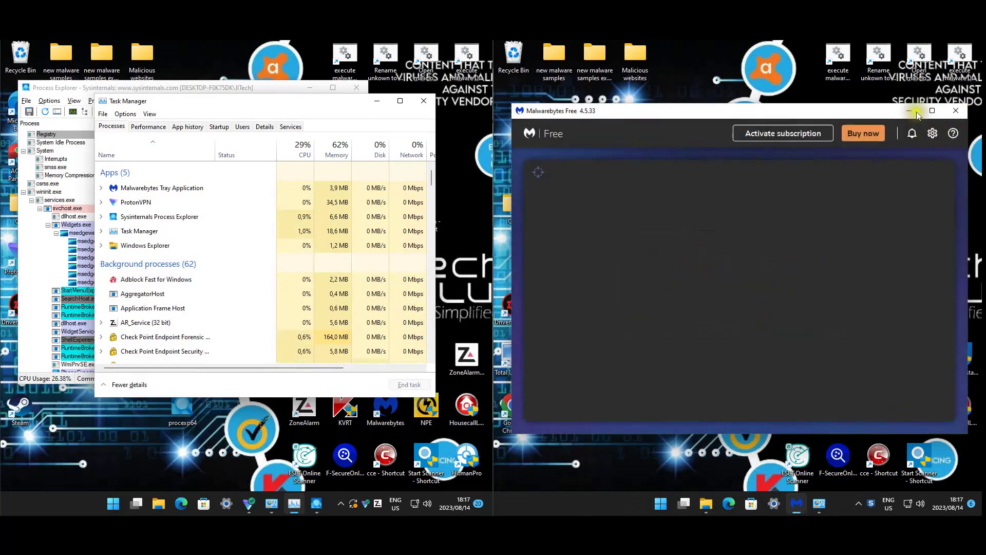
{"action": "left_click", "coordinate": [932, 110]}
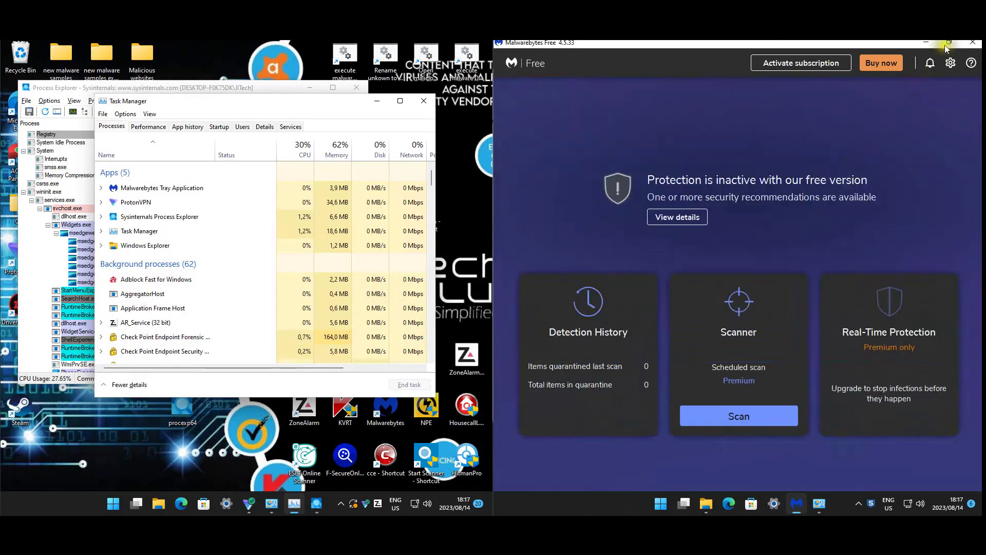
{"action": "left_click", "coordinate": [949, 43]}
{"action": "left_click", "coordinate": [954, 111]}
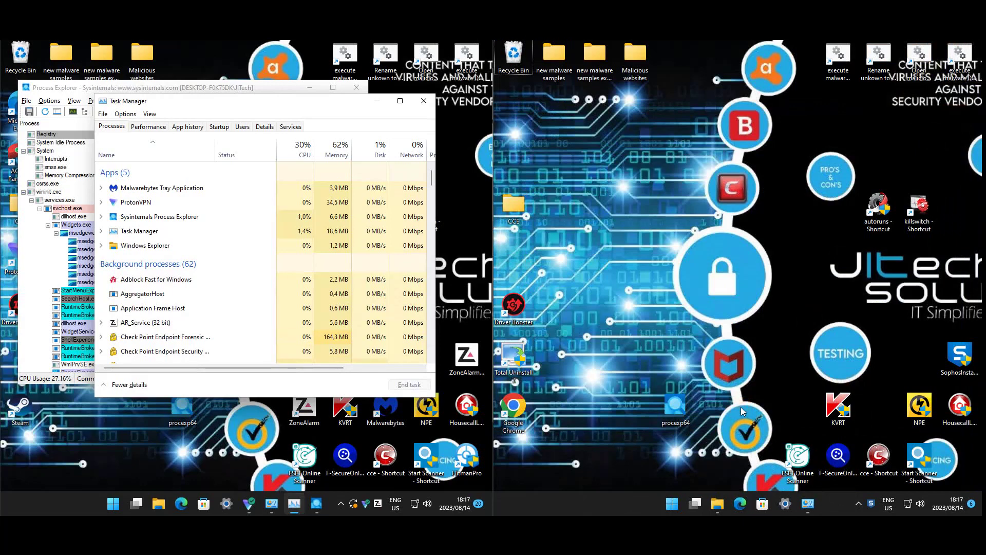
- Open Task Manager on the Sophos desktop and show the startup entries in the ZoneAlarm desktop's Task Manager
{"action": "key", "text": "ctrl+shift+Escape"}
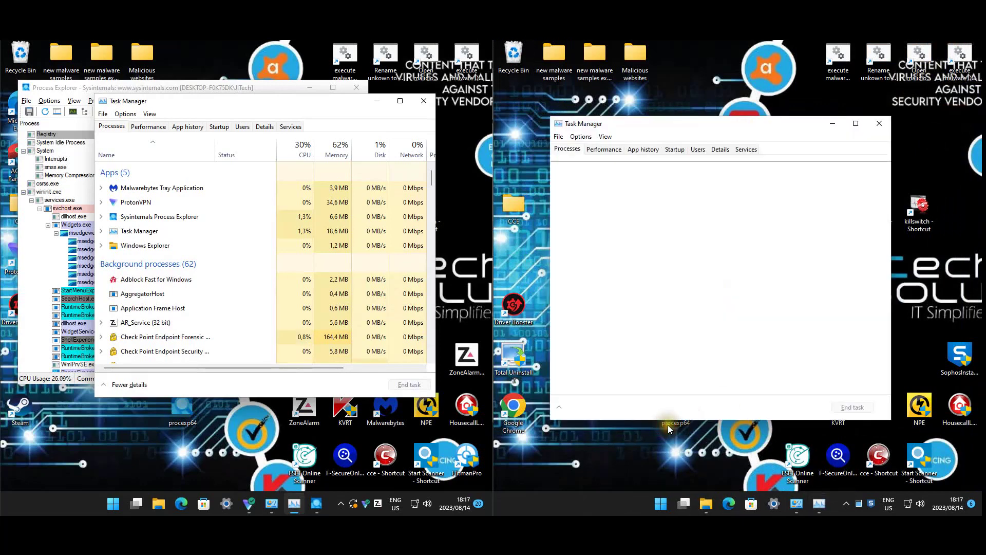
{"action": "left_click", "coordinate": [243, 112]}
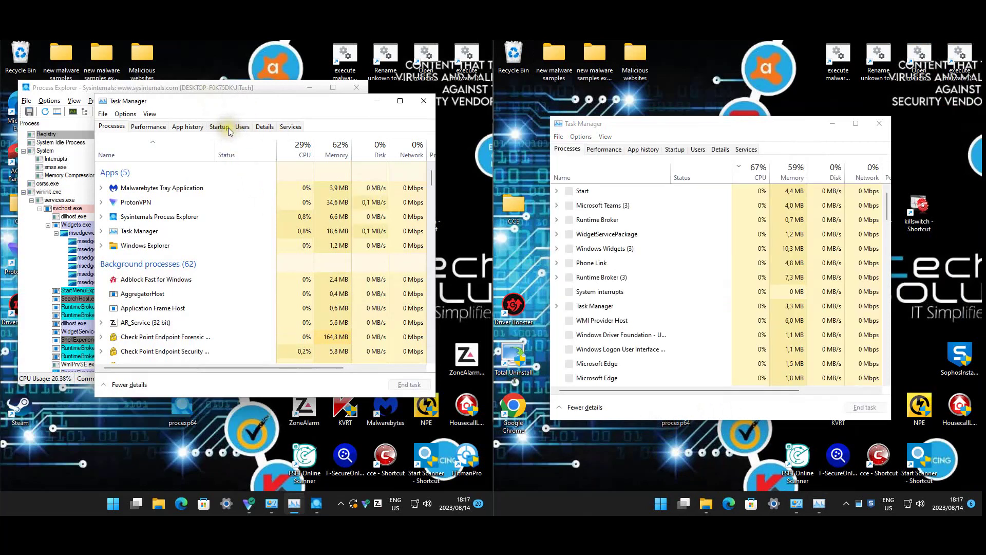
{"action": "left_click", "coordinate": [228, 127]}
{"action": "left_click", "coordinate": [242, 126]}
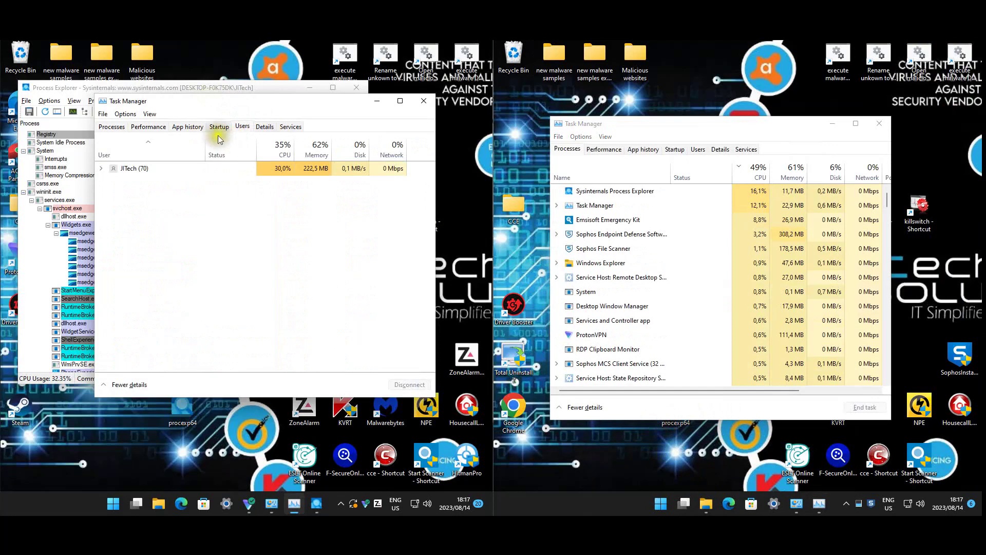
{"action": "left_click", "coordinate": [217, 129]}
- Check whether the suspicious startup entries from Anyoyvtq to Ijhzxjakko on the ZoneAlarm desktop offer a file location
{"action": "left_click", "coordinate": [162, 197]}
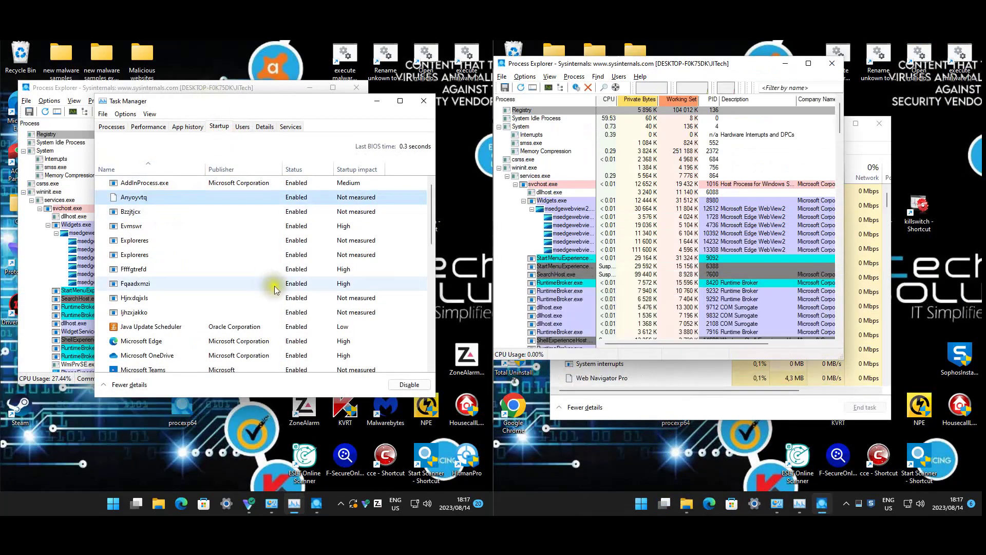
{"action": "right_click", "coordinate": [133, 240]}
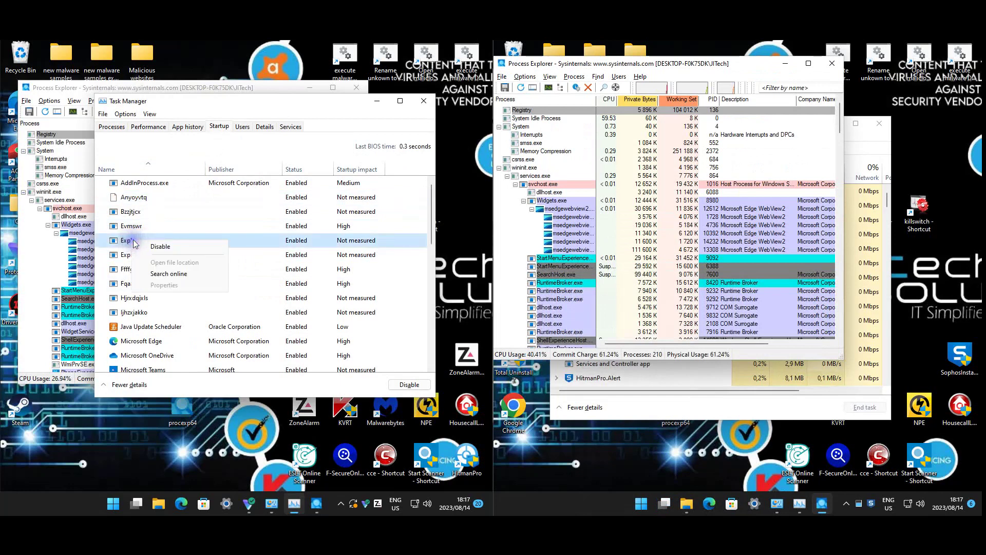
{"action": "right_click", "coordinate": [119, 257]}
{"action": "right_click", "coordinate": [116, 267]}
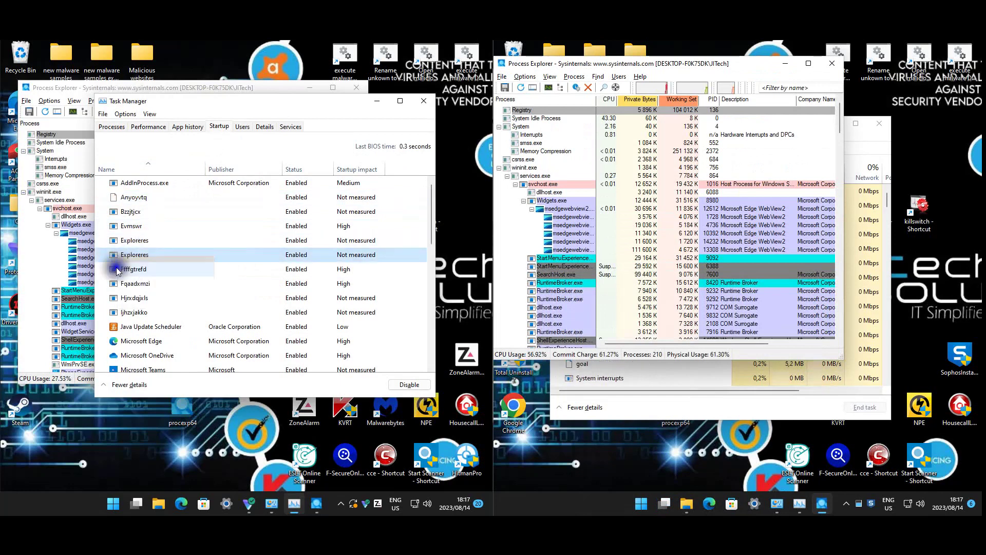
{"action": "right_click", "coordinate": [111, 286]}
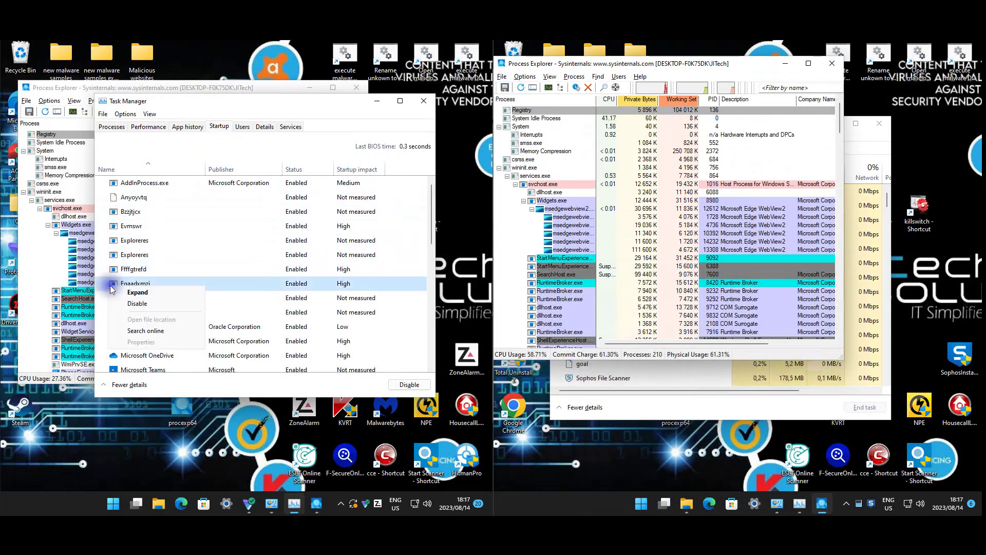
{"action": "right_click", "coordinate": [226, 301]}
{"action": "right_click", "coordinate": [199, 316]}
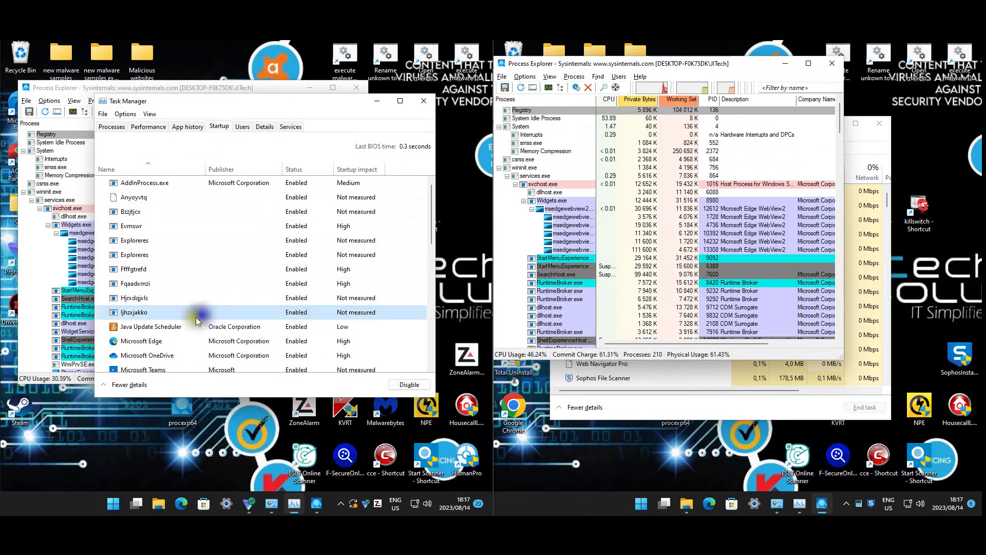
- Check whether the Evmswr, Bzzjtjcx and Anyoyvtq startup entries offer a file location and view the properties of AddInProcess.exe on the ZoneAlarm desktop
{"action": "right_click", "coordinate": [125, 227]}
{"action": "right_click", "coordinate": [134, 212]}
{"action": "right_click", "coordinate": [135, 196]}
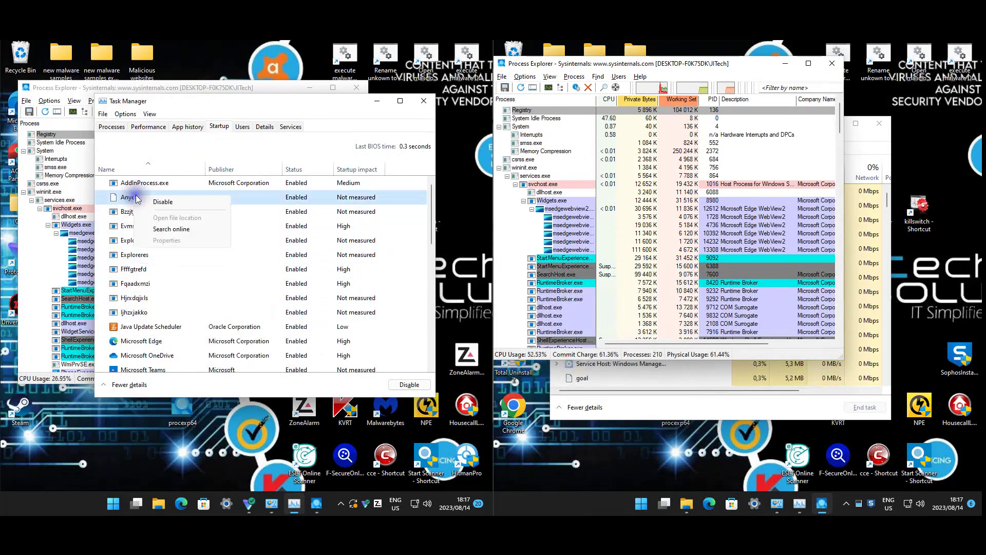
{"action": "right_click", "coordinate": [134, 184]}
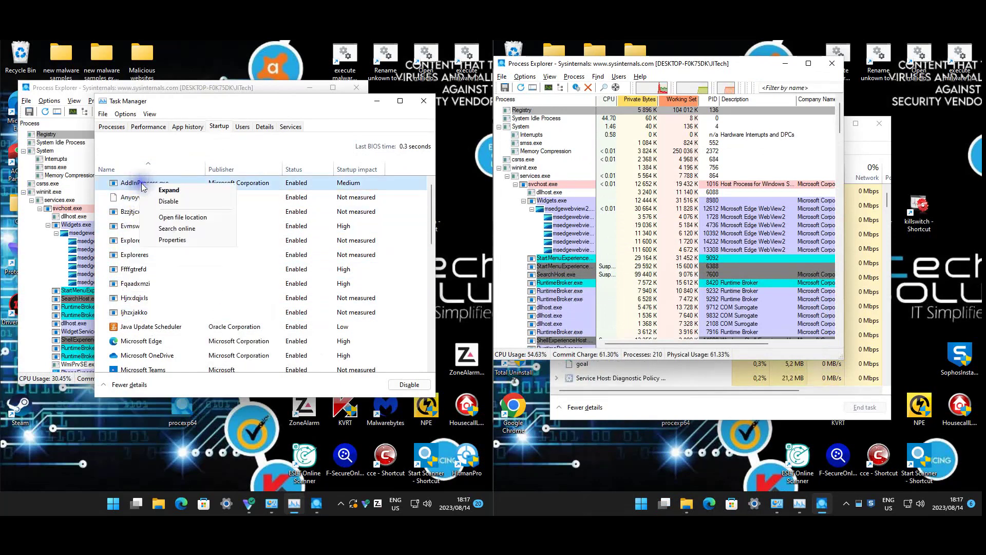
{"action": "left_click", "coordinate": [174, 239]}
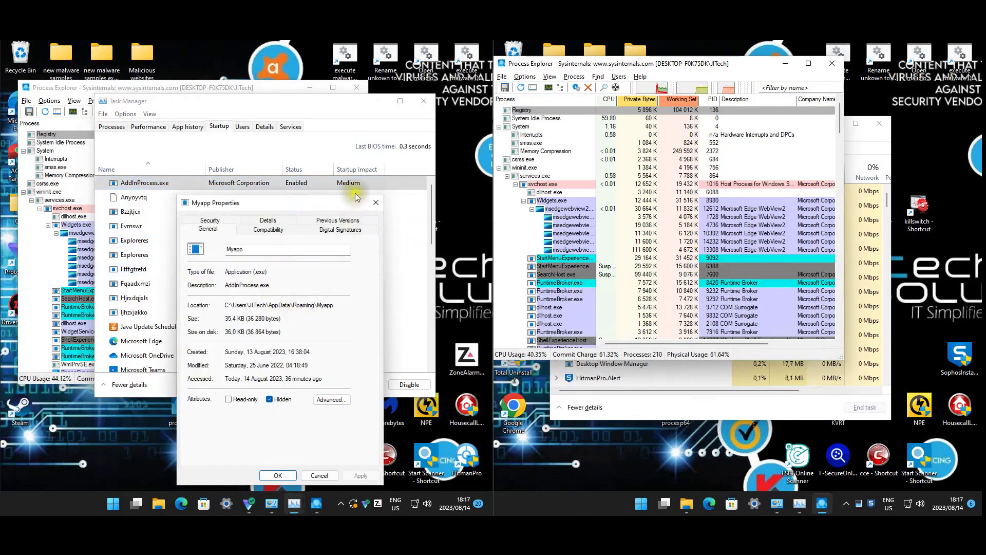
{"action": "left_click", "coordinate": [378, 201]}
- Review the remaining startup entries on the ZoneAlarm desktop down to ZoneAlarm AntiKeylogger and close Task Manager
{"action": "scroll", "coordinate": [319, 277], "scroll_direction": "down", "scroll_amount": 6}
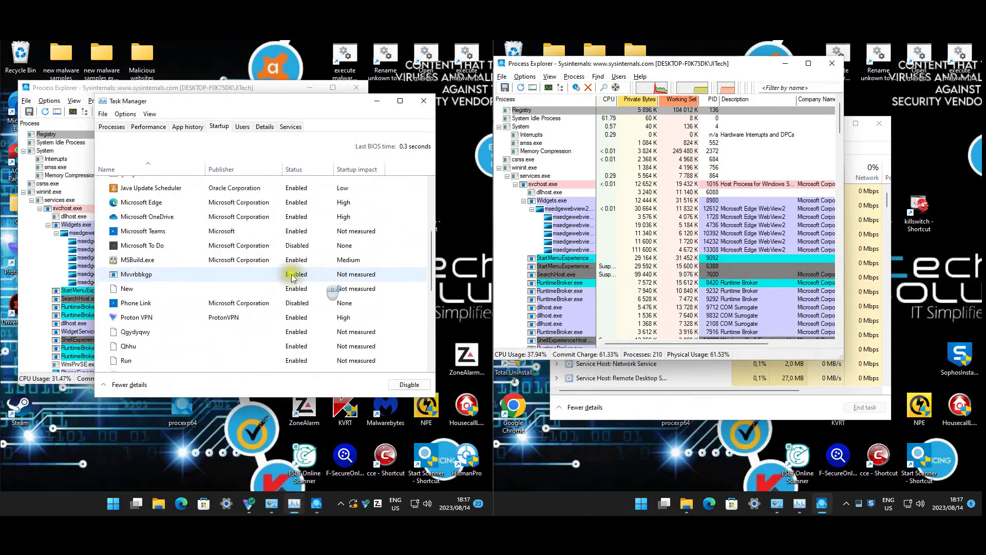
{"action": "scroll", "coordinate": [293, 280], "scroll_direction": "down", "scroll_amount": 4}
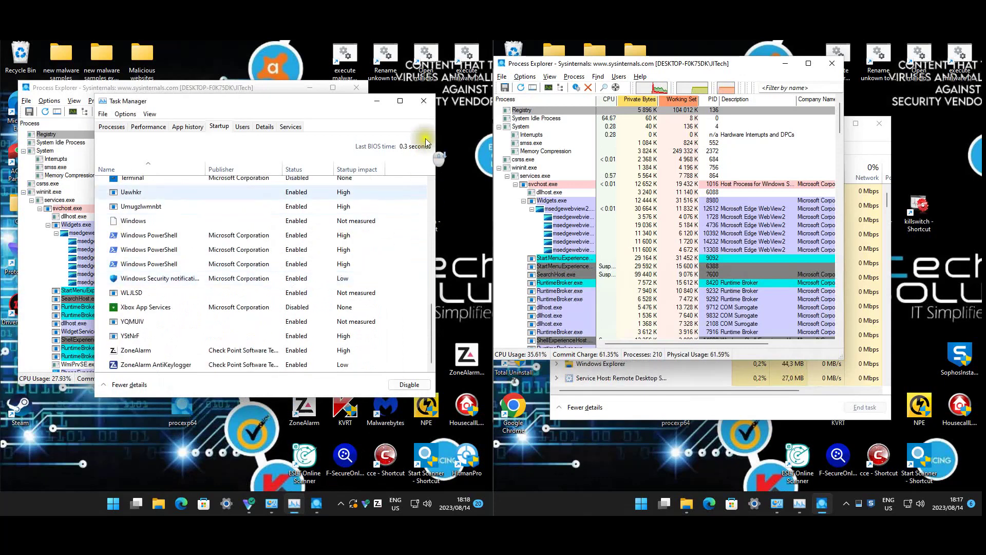
{"action": "left_click", "coordinate": [424, 101]}
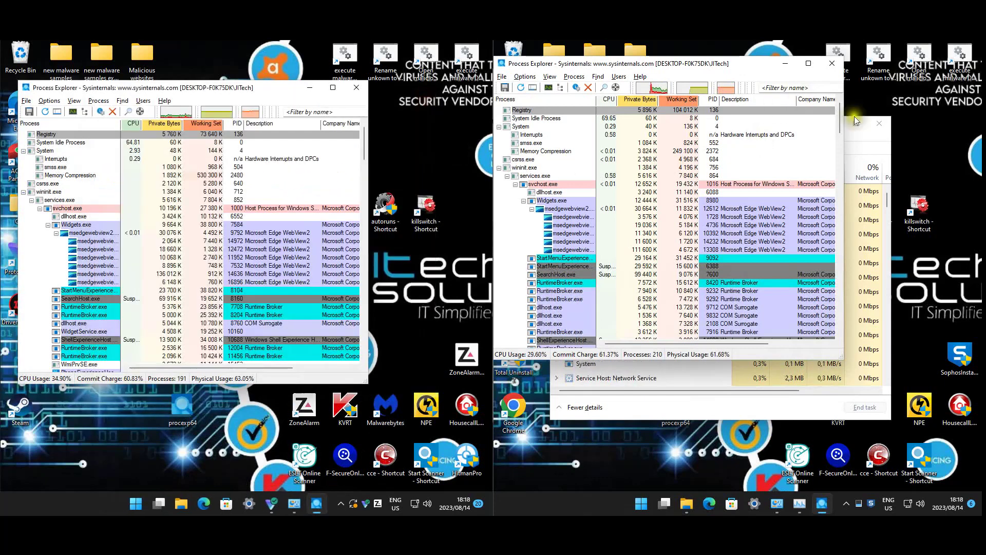
- Bring the Sophos desktop's Task Manager to the front and show its startup entries
{"action": "left_click", "coordinate": [861, 144]}
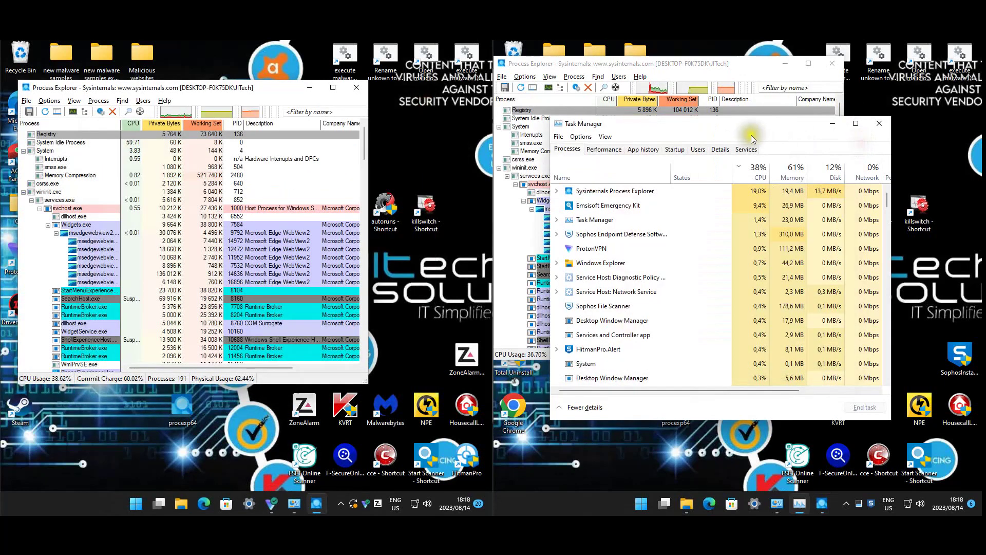
{"action": "left_click", "coordinate": [698, 149]}
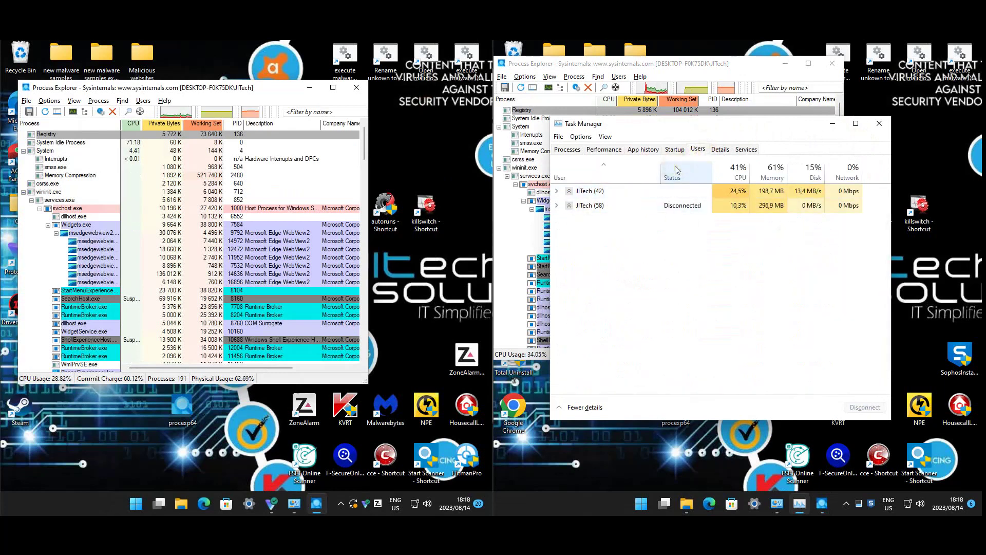
{"action": "left_click", "coordinate": [681, 149]}
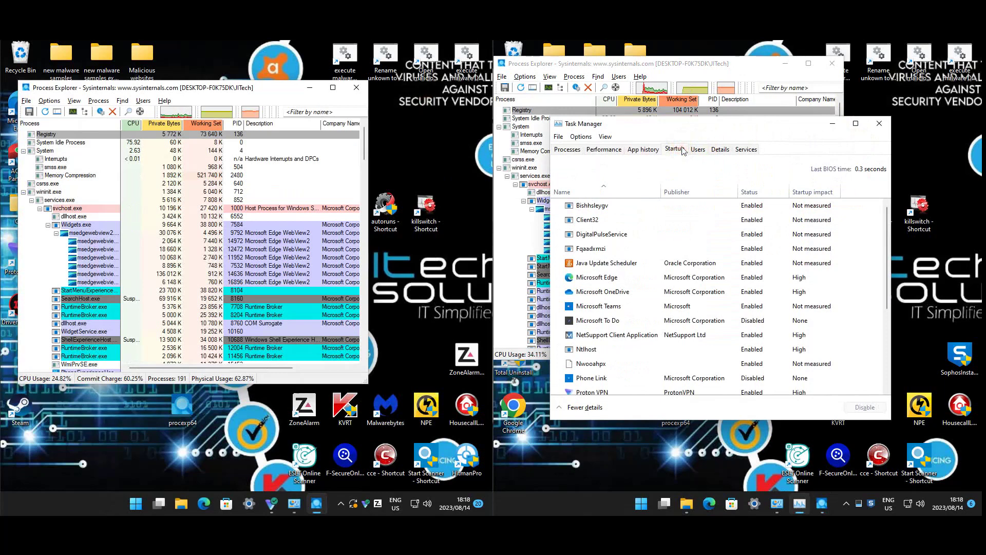
- Check the available options for the Bishhsleygv and Client32 startup entries and inspect DigitalPulseService's folder location in its properties
{"action": "right_click", "coordinate": [609, 205]}
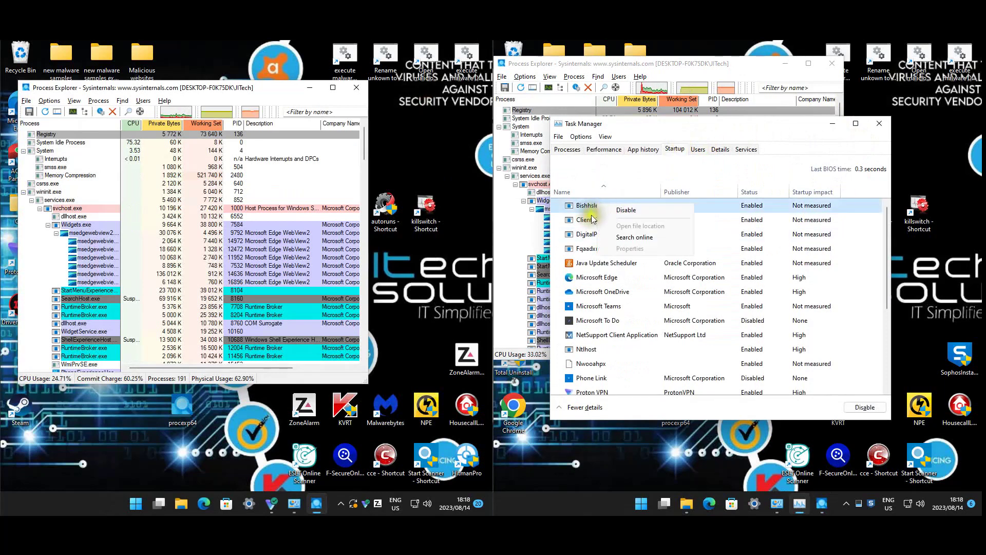
{"action": "right_click", "coordinate": [589, 218]}
{"action": "right_click", "coordinate": [582, 234]}
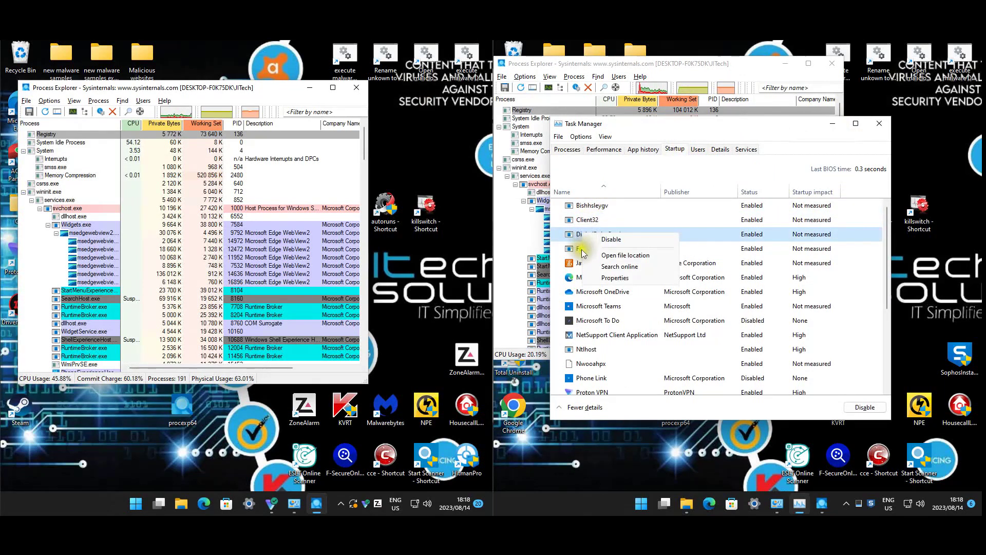
{"action": "left_click", "coordinate": [606, 278]}
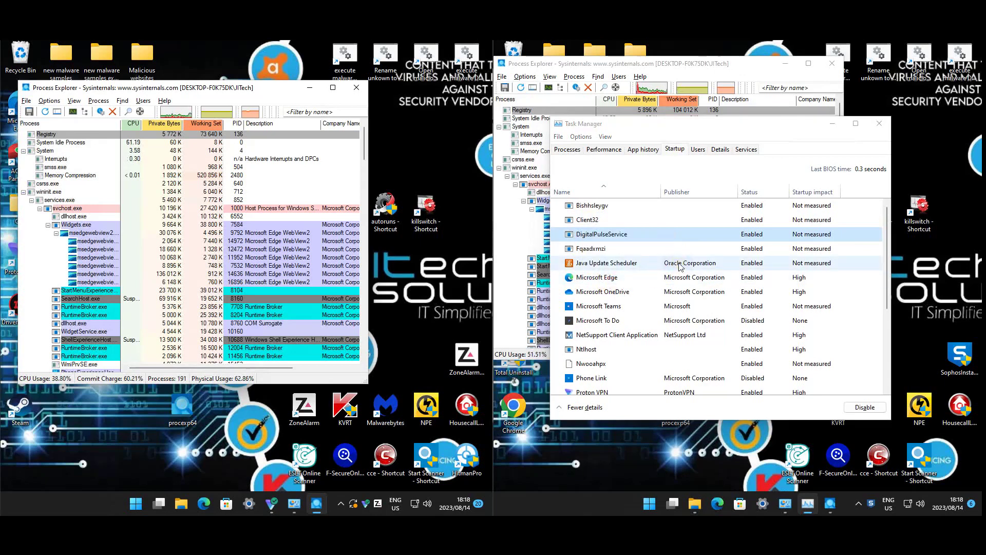
{"action": "left_click_drag", "start_coordinate": [750, 304], "coordinate": [821, 306]}
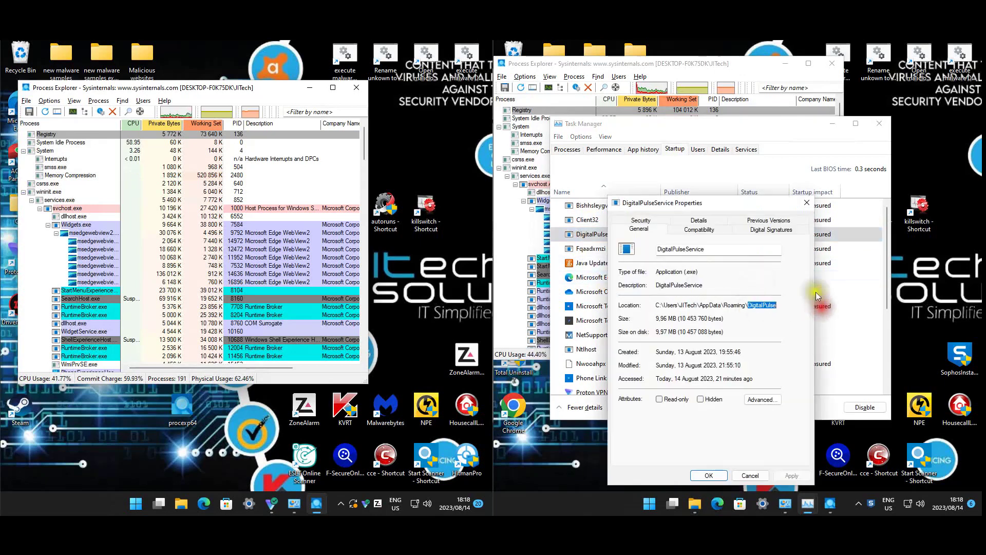
{"action": "left_click", "coordinate": [807, 203]}
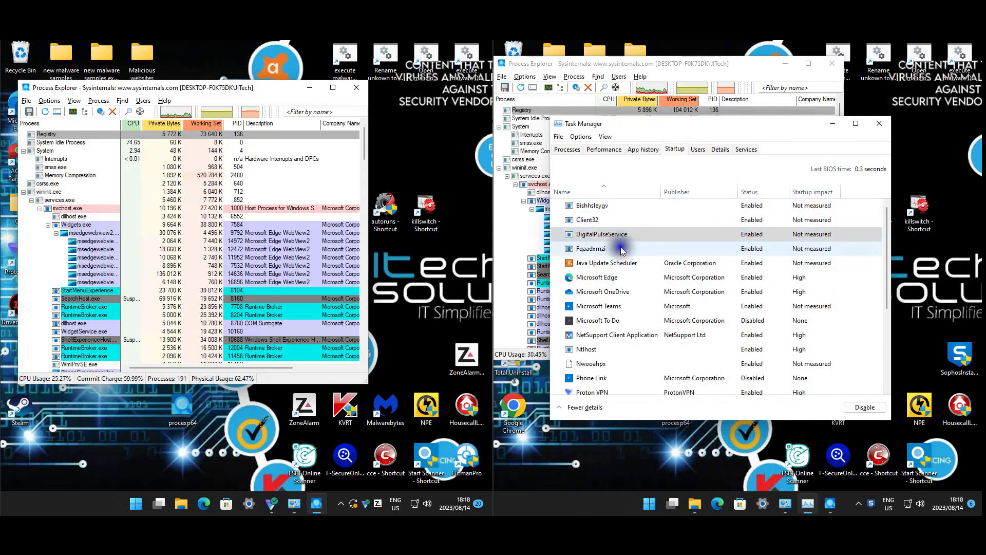
- Check the available options for the Fqaadxrnzi and Ntlhost startup entries and view the target URL in Nwooahpx's properties
{"action": "right_click", "coordinate": [621, 249]}
{"action": "left_click", "coordinate": [807, 319]}
{"action": "scroll", "coordinate": [637, 314], "scroll_direction": "down", "scroll_amount": 1}
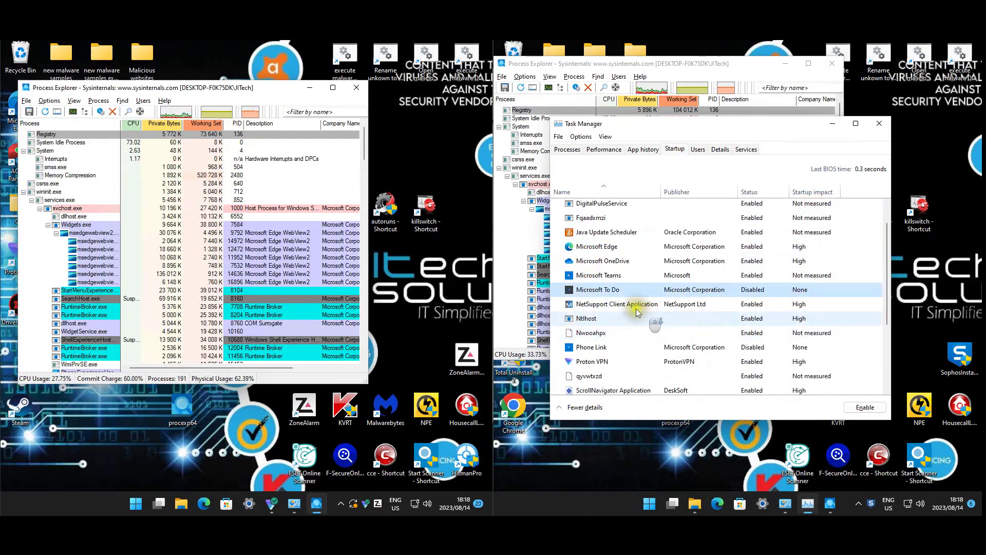
{"action": "right_click", "coordinate": [589, 319]}
{"action": "right_click", "coordinate": [588, 334]}
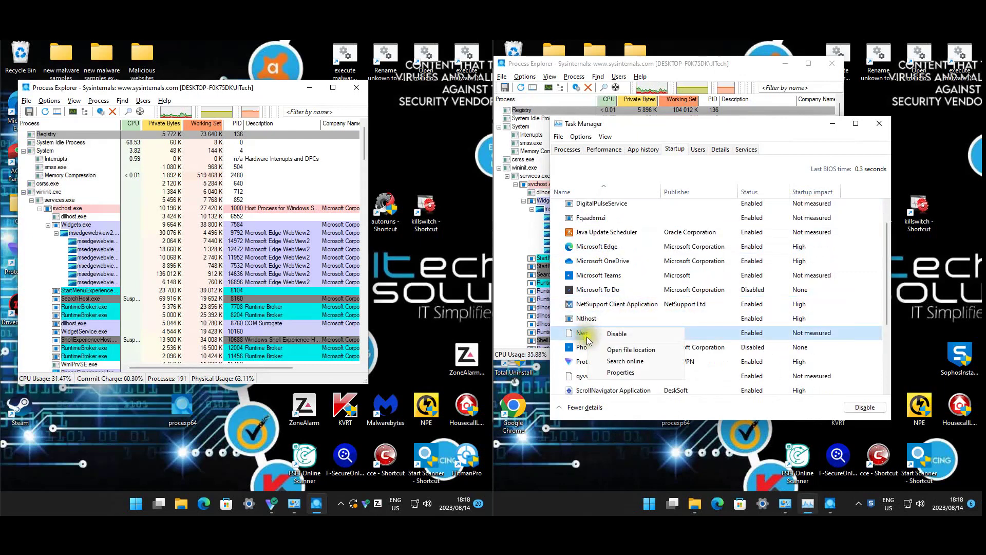
{"action": "left_click", "coordinate": [622, 372]}
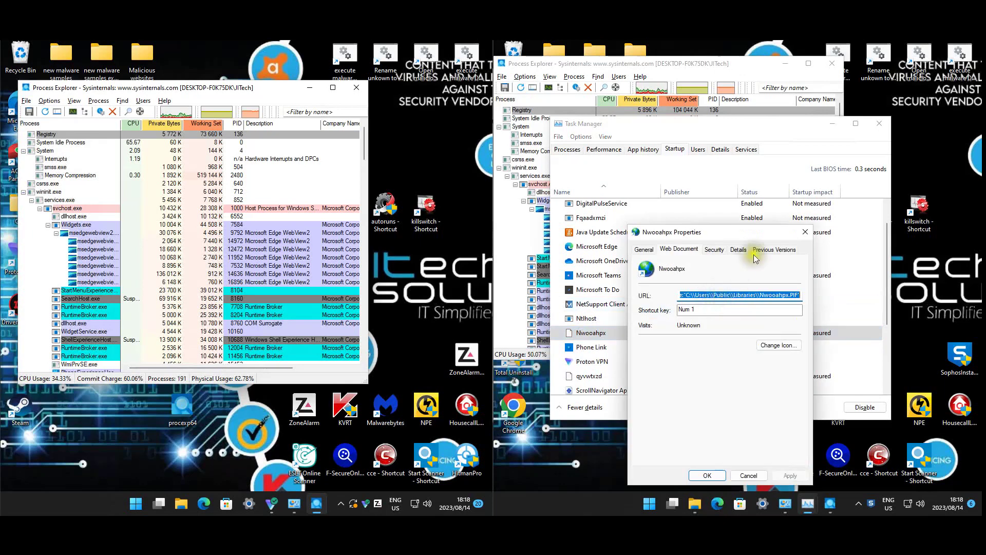
{"action": "left_click", "coordinate": [805, 232]}
- View the target URL in the properties of the qyvwtxzd startup entry and close the dialog
{"action": "right_click", "coordinate": [639, 382]}
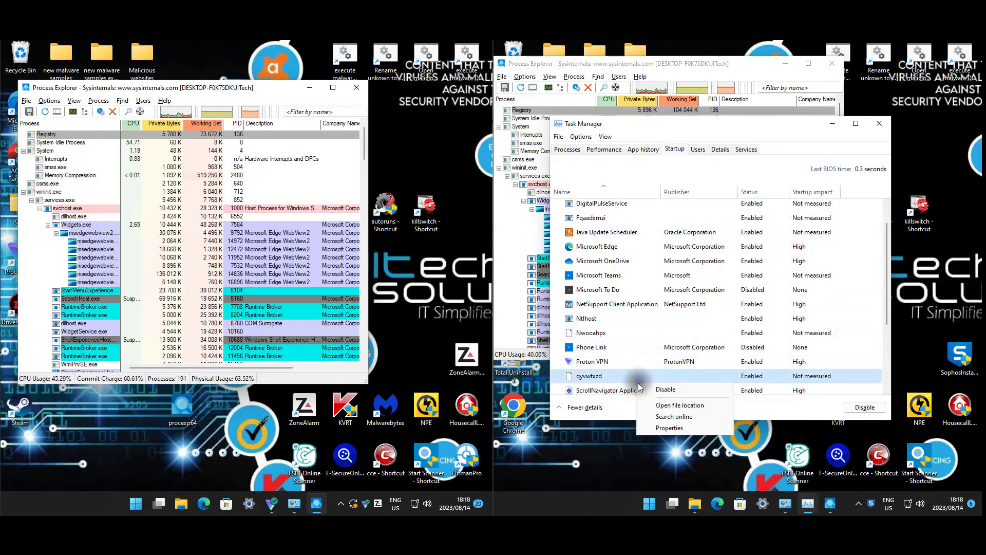
{"action": "left_click", "coordinate": [679, 429]}
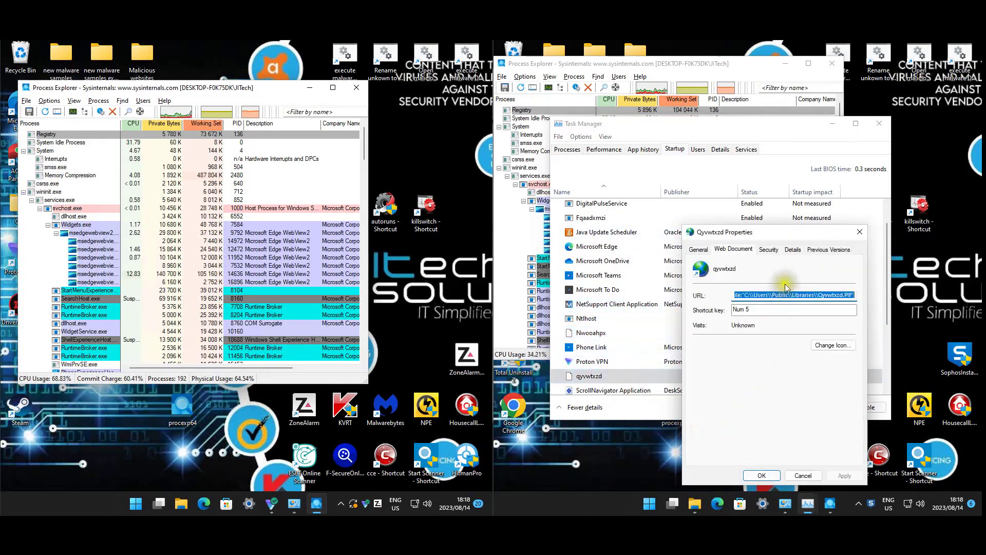
{"action": "left_click", "coordinate": [859, 232]}
- View the properties of the Wlekgdqu startup entry near the end of the list and close the Sophos desktop's Task Manager
{"action": "scroll", "coordinate": [737, 288], "scroll_direction": "down", "scroll_amount": 3}
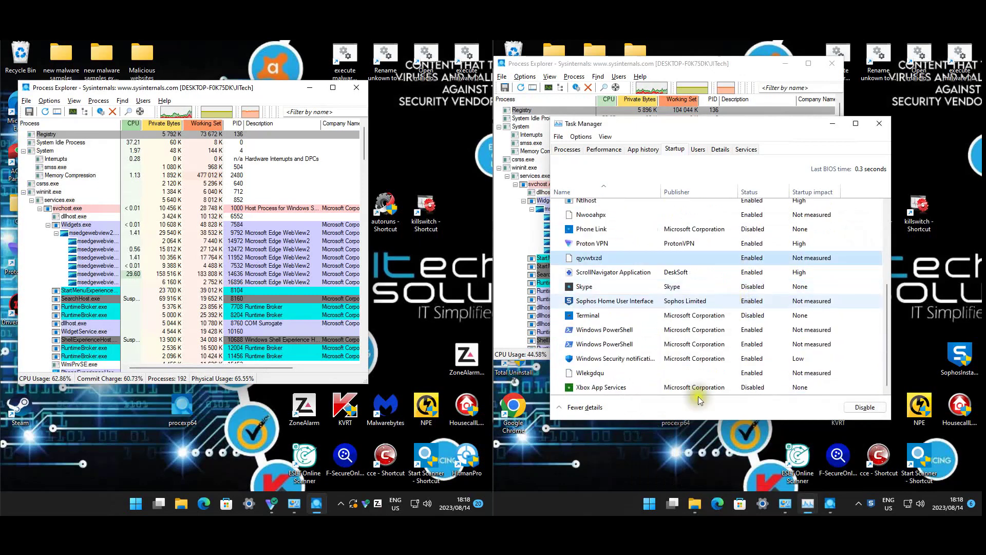
{"action": "right_click", "coordinate": [602, 376]}
{"action": "left_click", "coordinate": [631, 424]}
{"action": "left_click", "coordinate": [815, 230]}
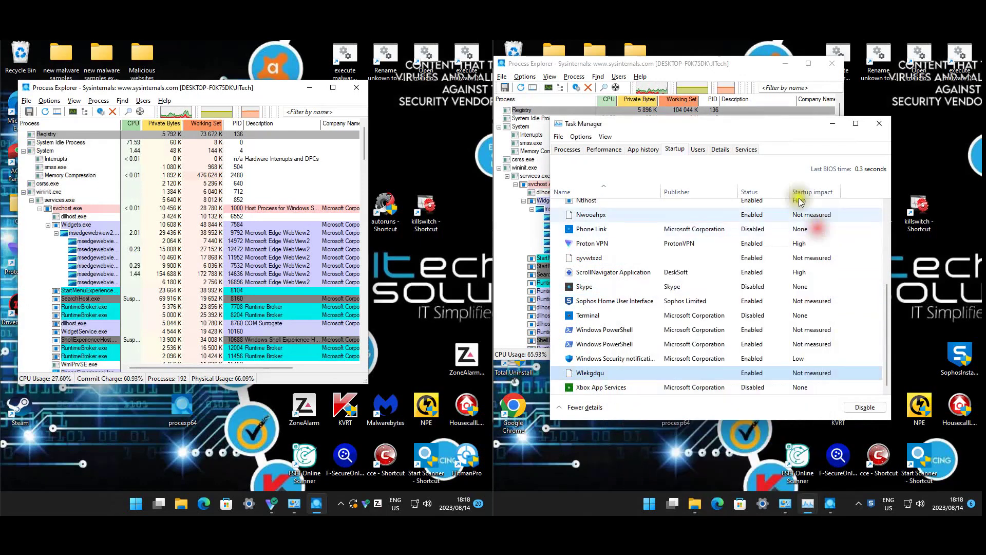
{"action": "left_click", "coordinate": [887, 126]}
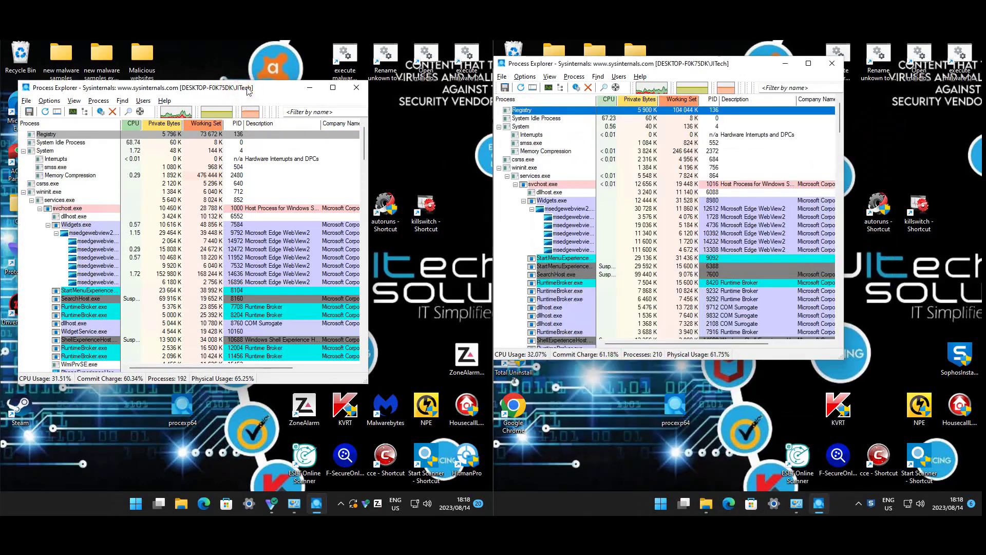
- Examine the ZoneAlarm desktop's process tree, including the PowerShell process under cmd.exe and its command line, and close Process Explorer
{"action": "left_click", "coordinate": [304, 370]}
{"action": "left_click_drag", "start_coordinate": [369, 135], "coordinate": [361, 331]}
{"action": "left_click", "coordinate": [85, 295]}
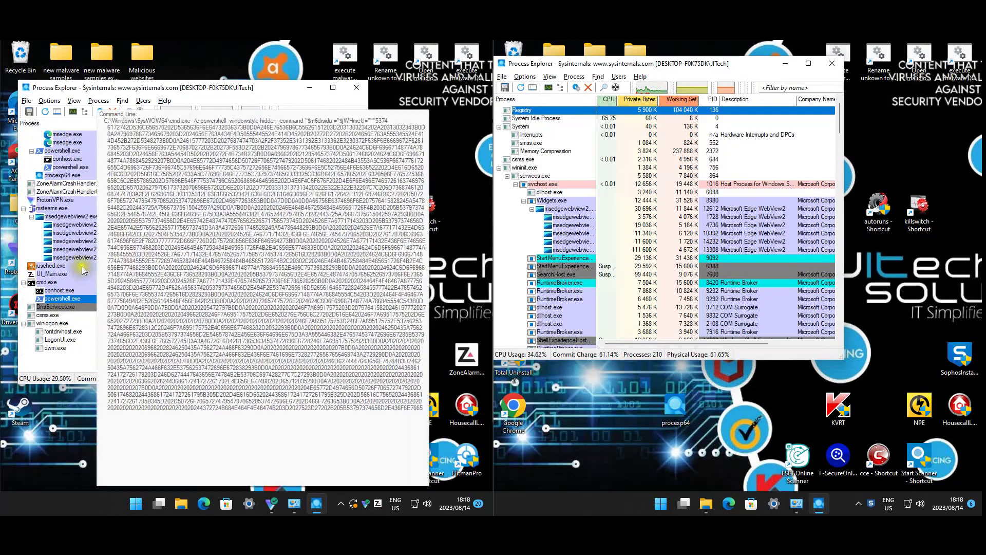
{"action": "left_click", "coordinate": [358, 88]}
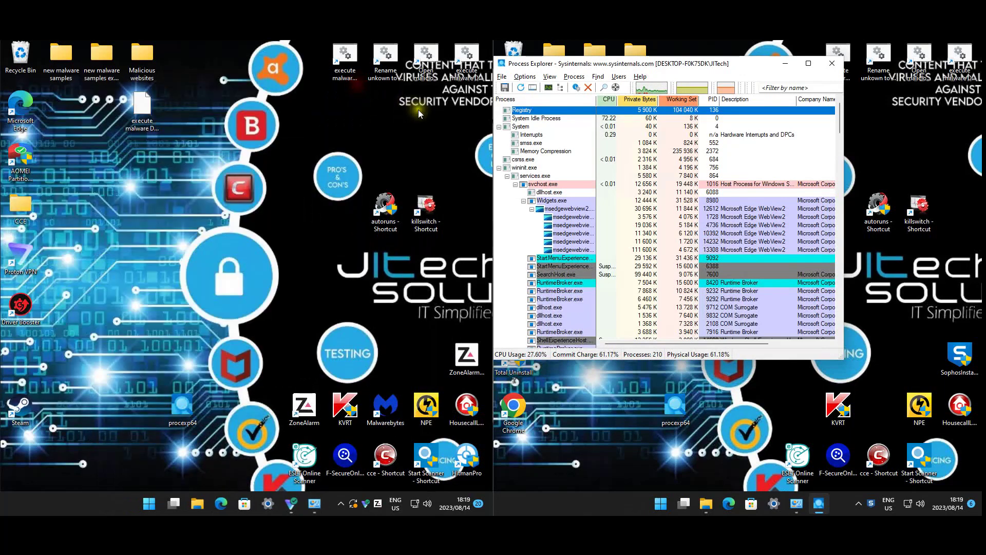
- Examine the VirusTotal ratings of all processes in the Sophos desktop's Process Explorer and close it
{"action": "left_click", "coordinate": [905, 135]}
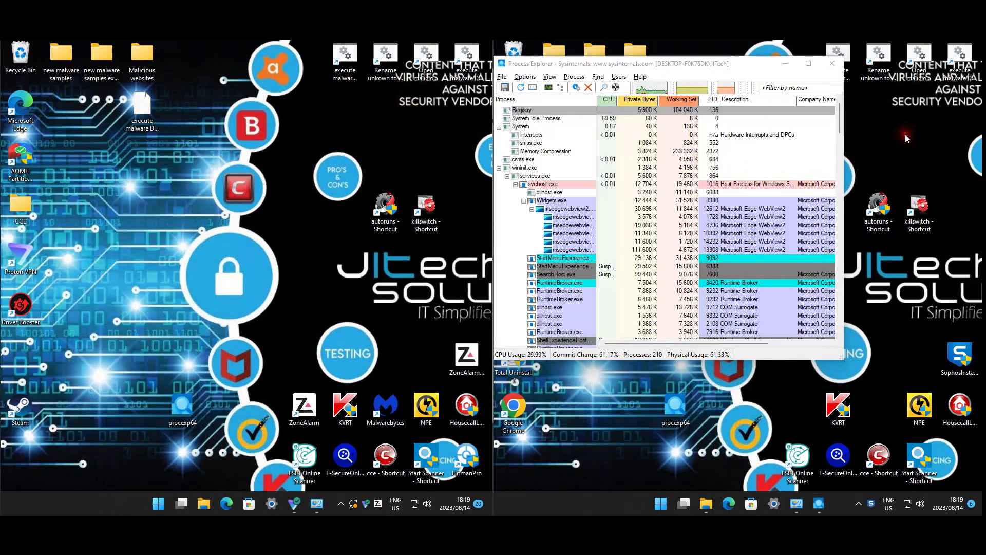
{"action": "left_click", "coordinate": [804, 341]}
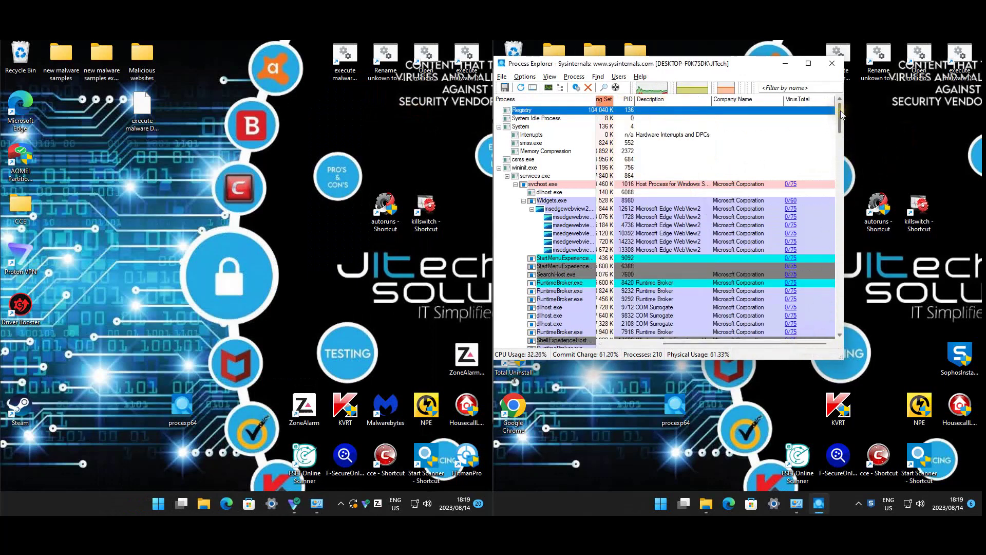
{"action": "left_click_drag", "start_coordinate": [841, 114], "coordinate": [835, 296]}
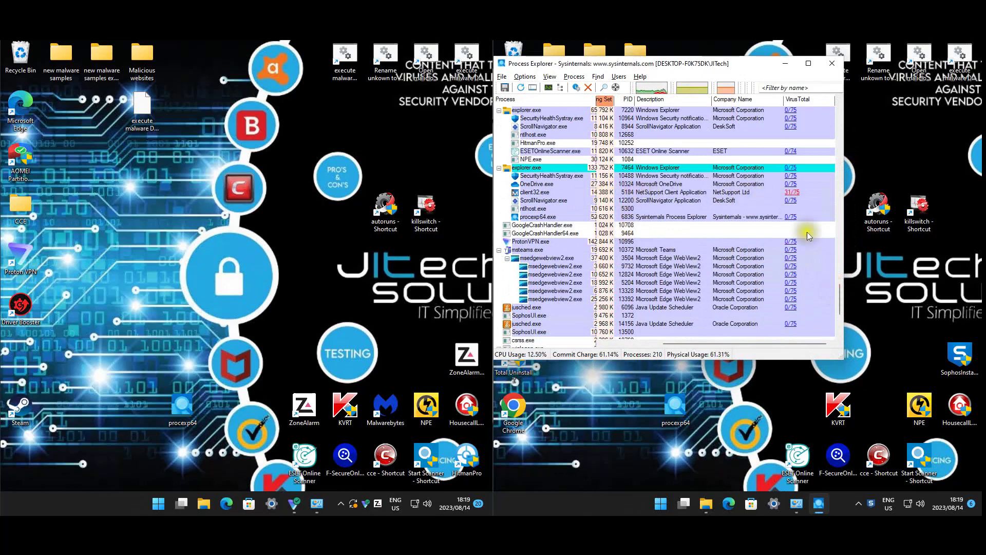
{"action": "left_click_drag", "start_coordinate": [843, 295], "coordinate": [846, 316]}
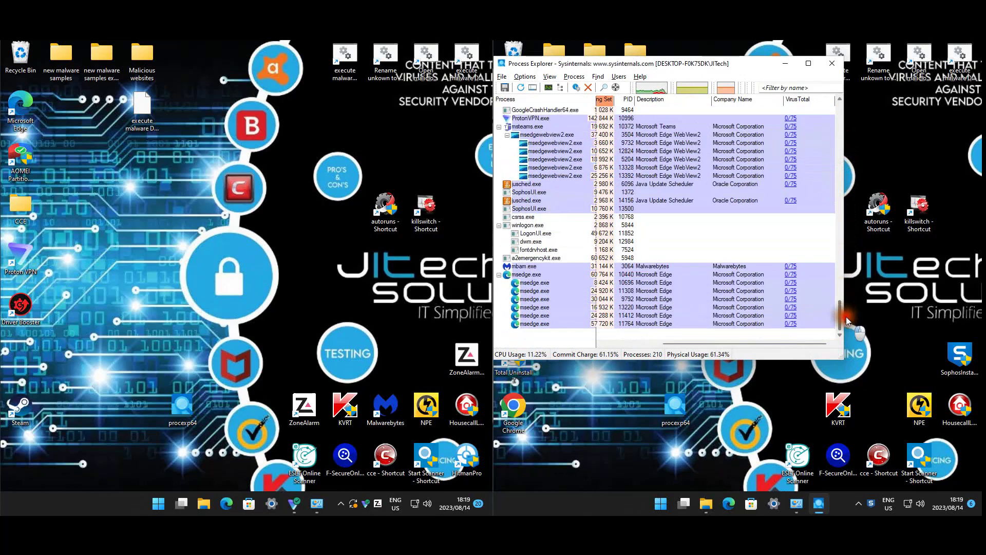
{"action": "left_click", "coordinate": [841, 63]}
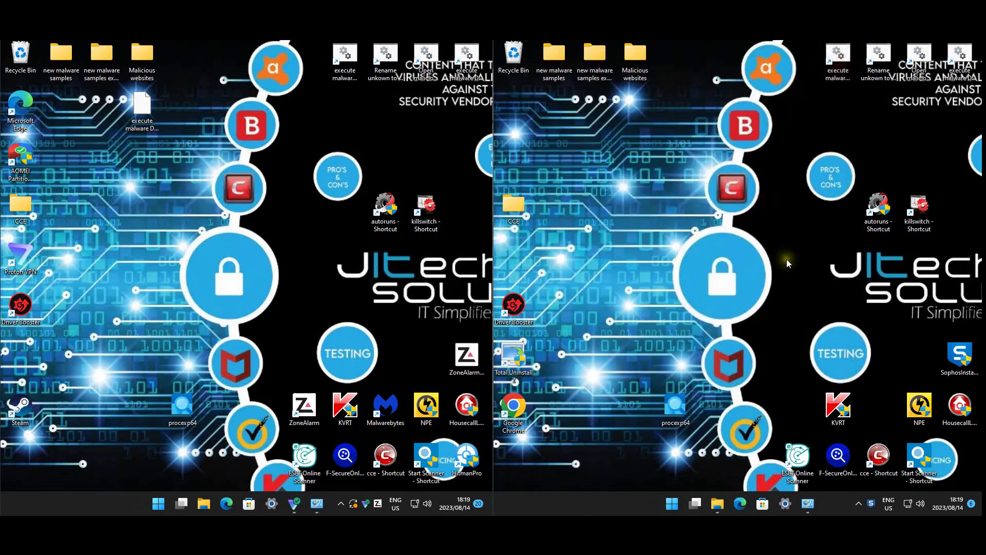
- Examine the installed programs on the ZoneAlarm desktop, selecting Adblock, BBWC, FNSpacer731, ScreenConnect Client and Zortam Mp4 Media Studio Pro
{"action": "left_click", "coordinate": [317, 505]}
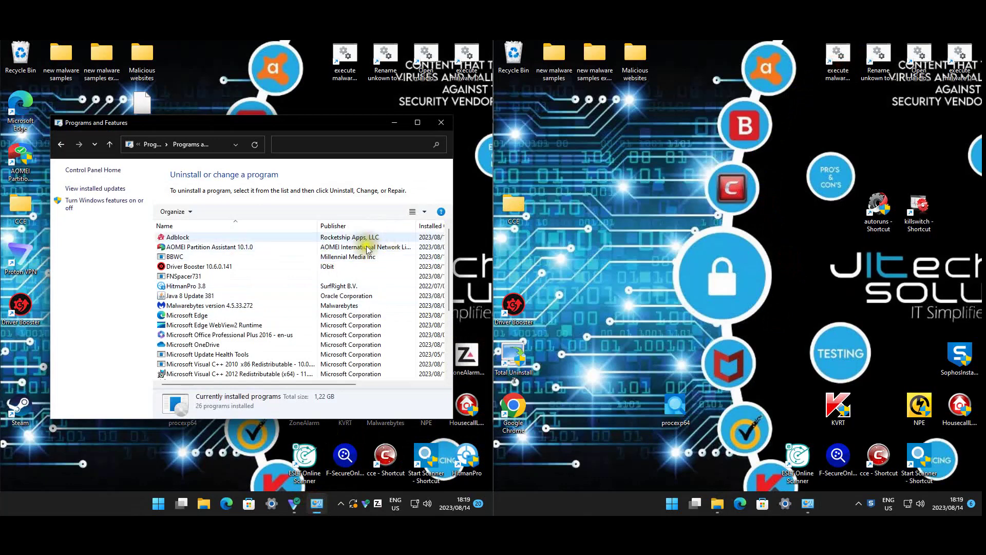
{"action": "left_click", "coordinate": [211, 238]}
{"action": "left_click", "coordinate": [210, 258]}
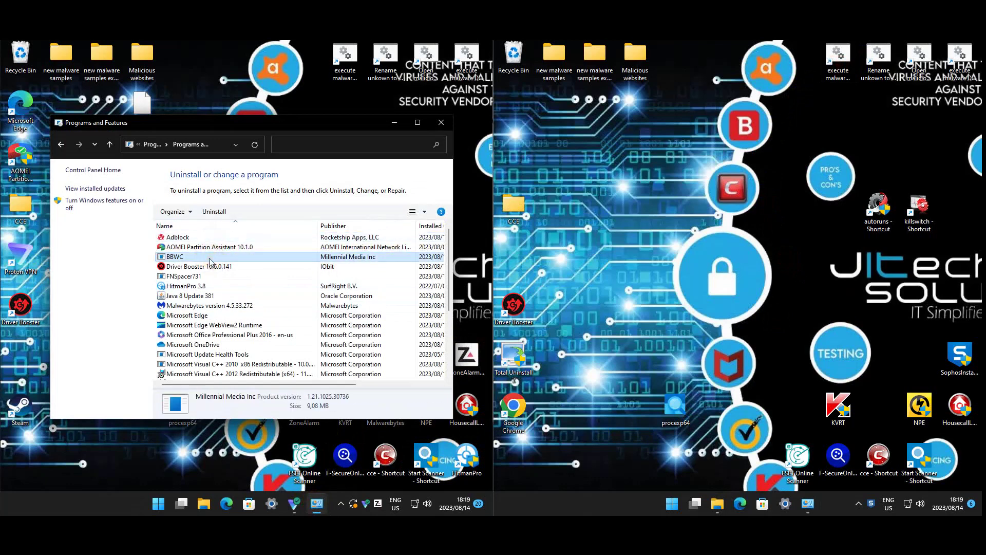
{"action": "left_click", "coordinate": [209, 277]}
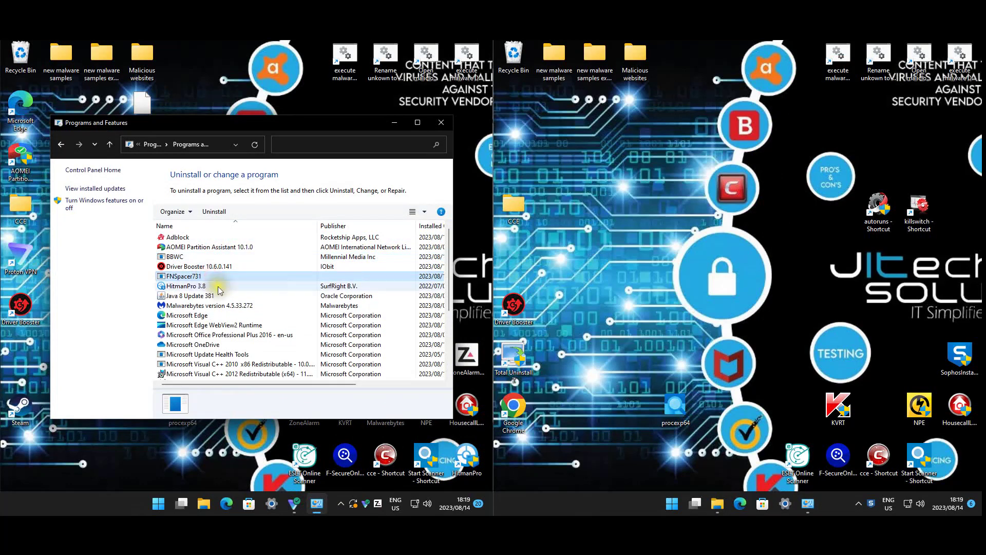
{"action": "scroll", "coordinate": [236, 328], "scroll_direction": "down", "scroll_amount": 4}
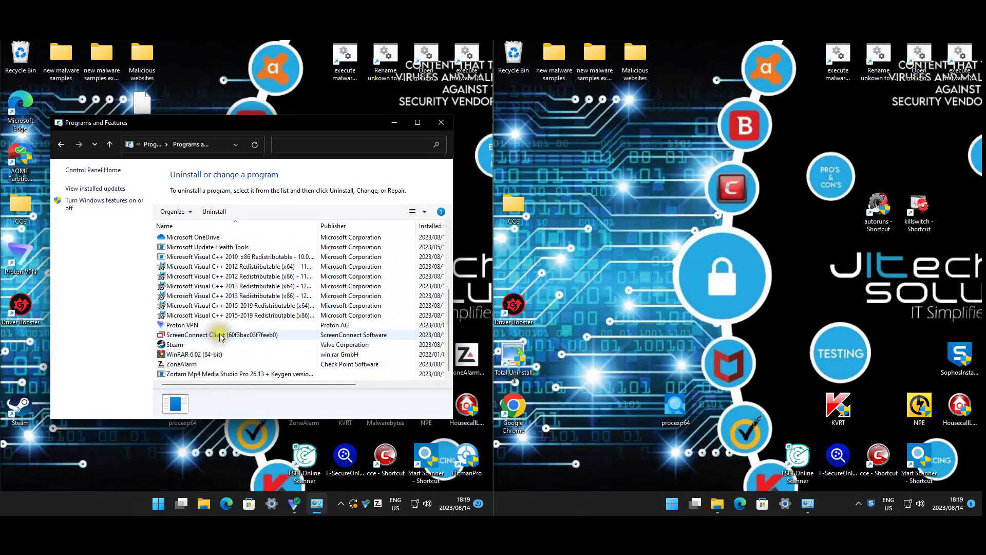
{"action": "left_click", "coordinate": [250, 336]}
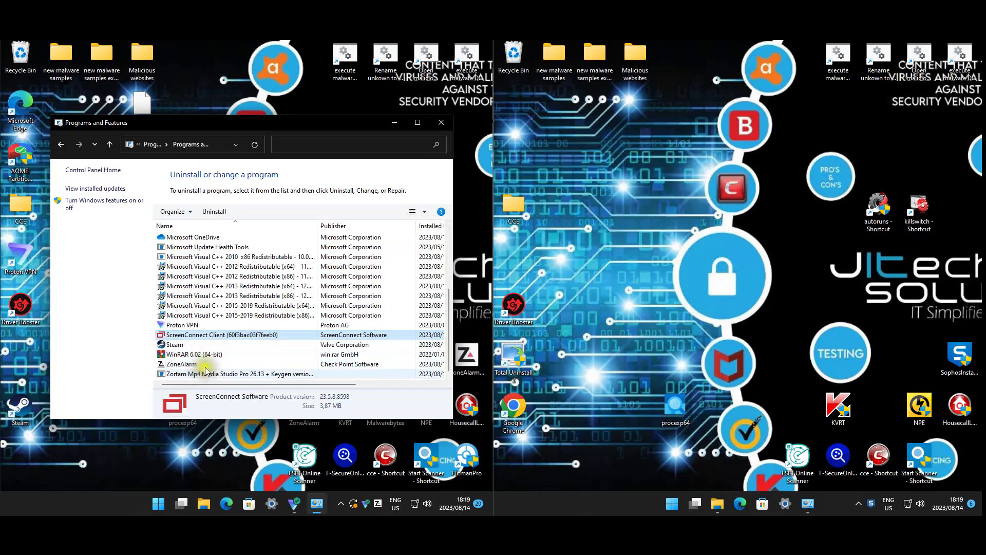
{"action": "left_click", "coordinate": [238, 377]}
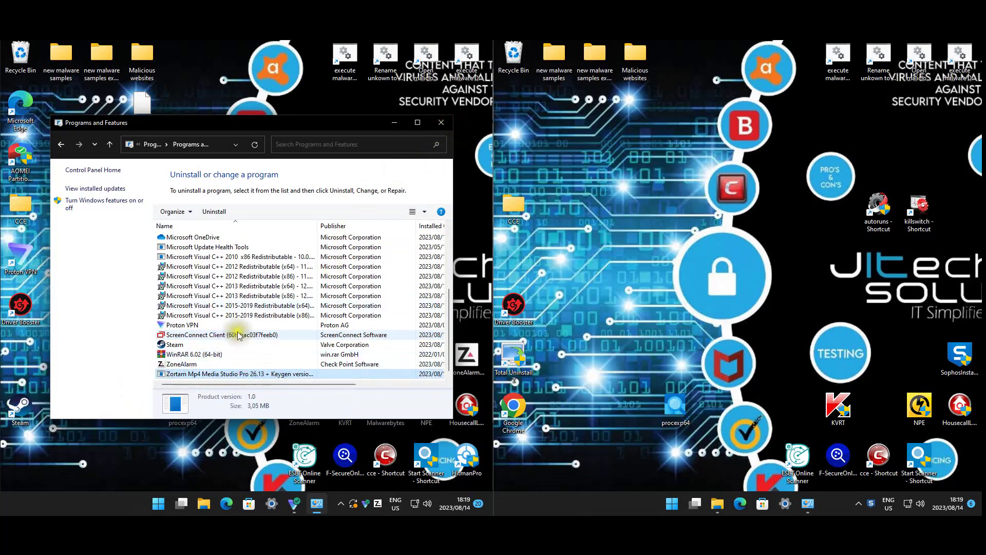
- Close the ZoneAlarm desktop's program list and examine the installed programs on the Sophos desktop, selecting Total Uninstall 7.4.0
{"action": "left_click", "coordinate": [448, 121]}
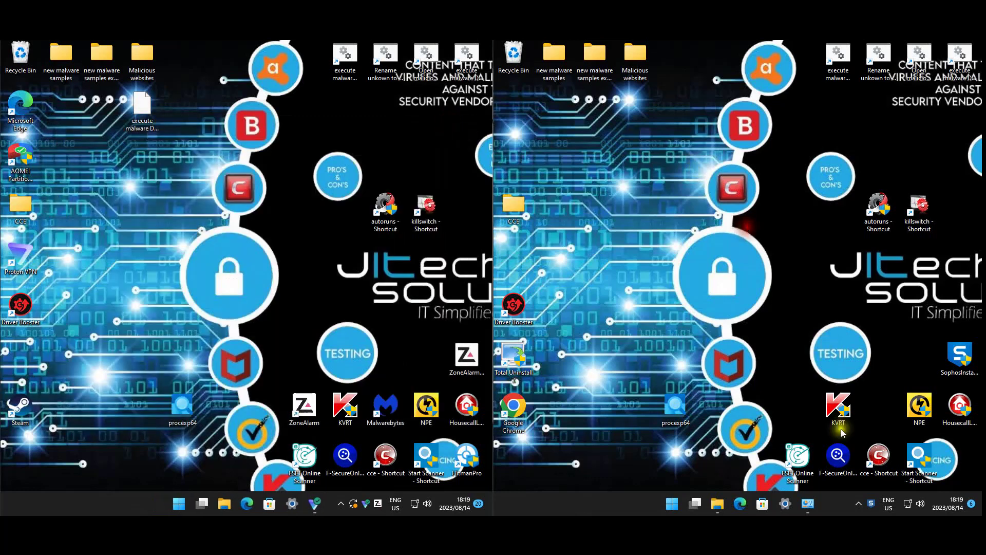
{"action": "left_click", "coordinate": [808, 503]}
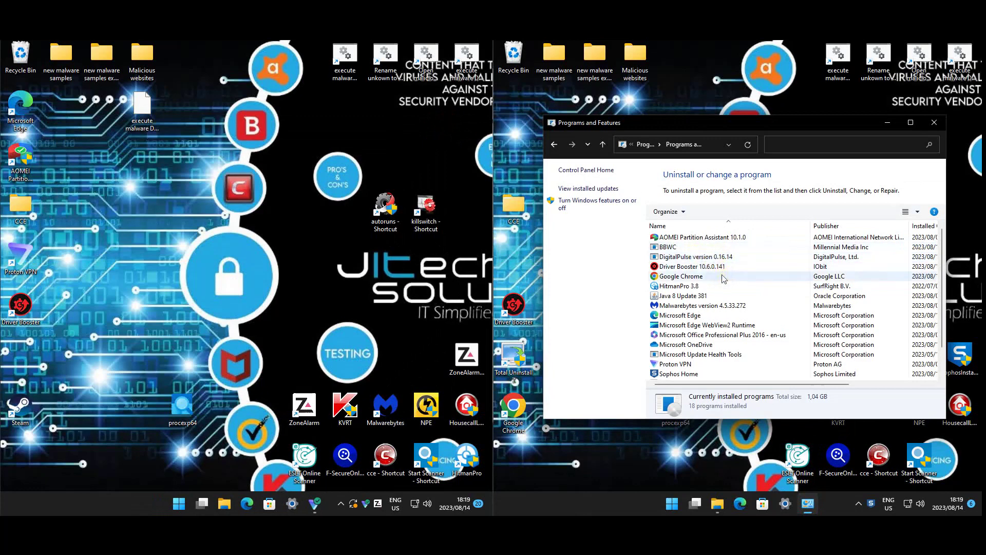
{"action": "scroll", "coordinate": [718, 297], "scroll_direction": "down", "scroll_amount": 1}
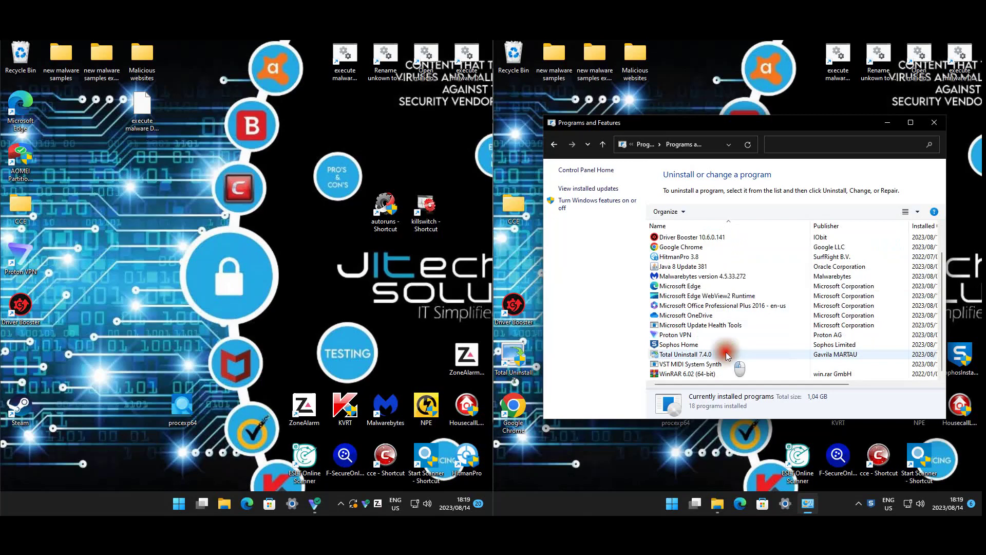
{"action": "left_click", "coordinate": [726, 354]}
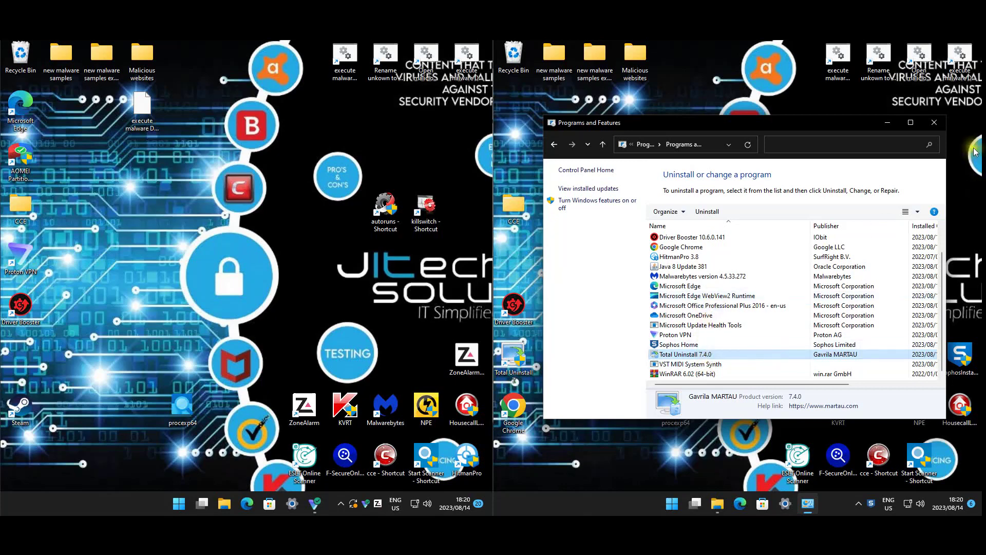
{"action": "left_click", "coordinate": [935, 126]}
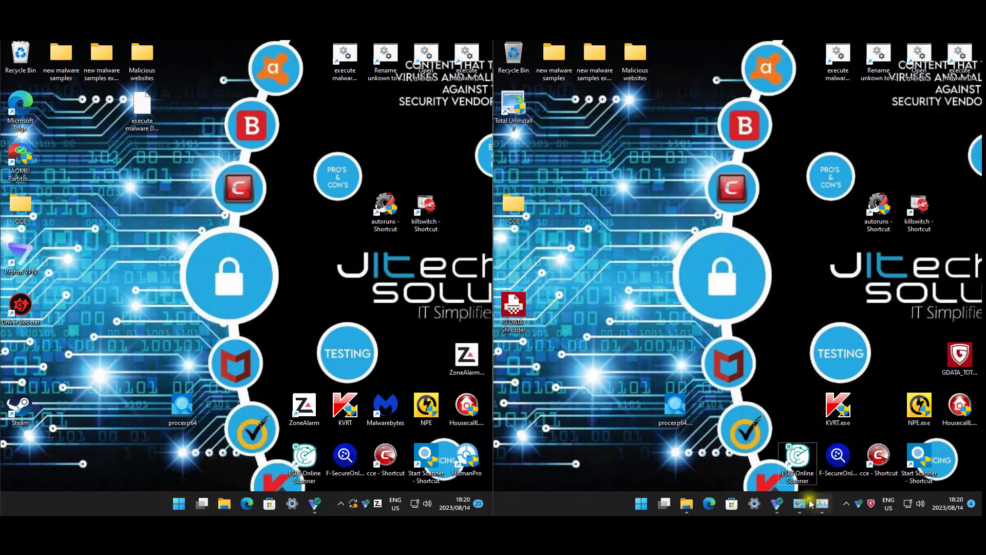
- View the properties of the run.bat startup entry in the G DATA desktop's Task Manager
{"action": "left_click", "coordinate": [823, 503]}
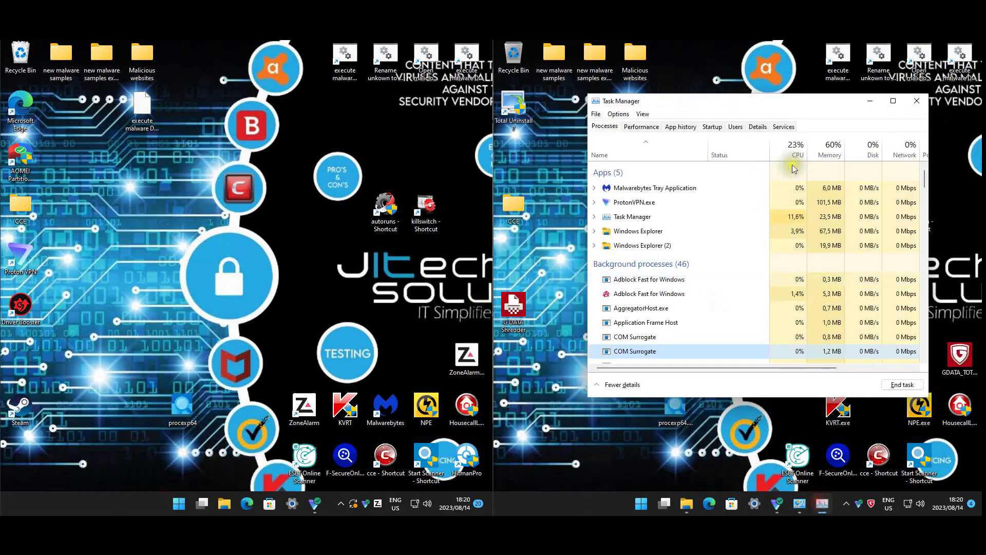
{"action": "left_click", "coordinate": [736, 127]}
{"action": "left_click", "coordinate": [719, 127]}
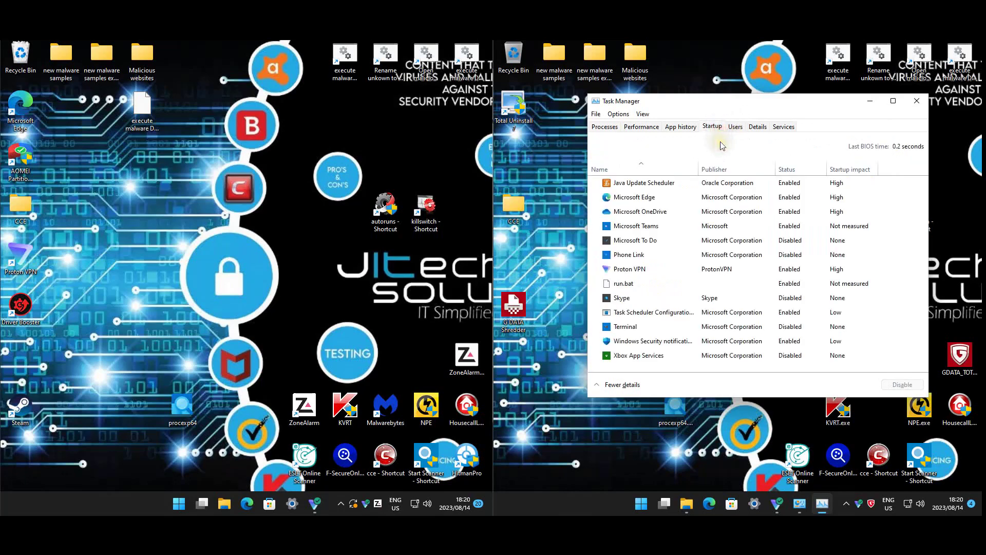
{"action": "right_click", "coordinate": [627, 287]}
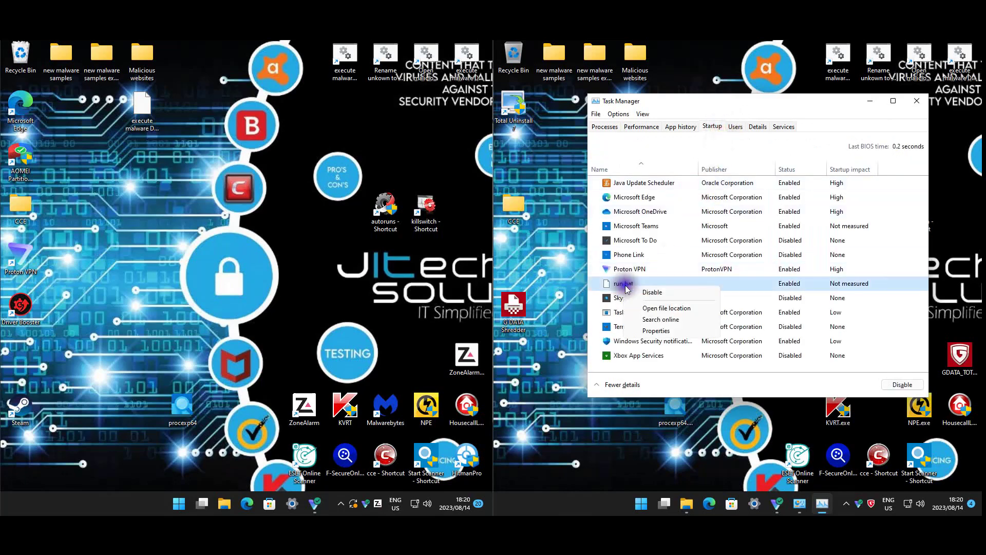
{"action": "left_click", "coordinate": [665, 332]}
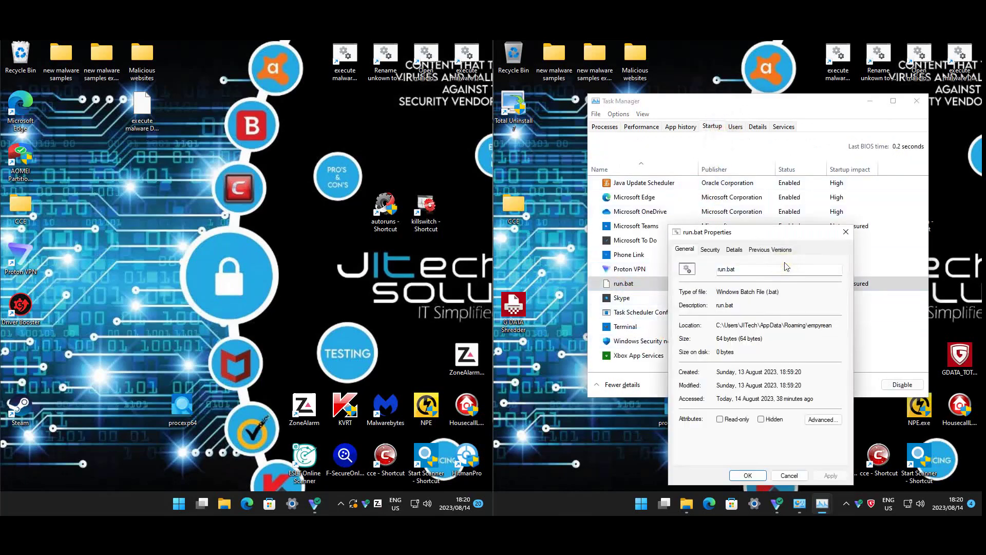
{"action": "left_click", "coordinate": [846, 232]}
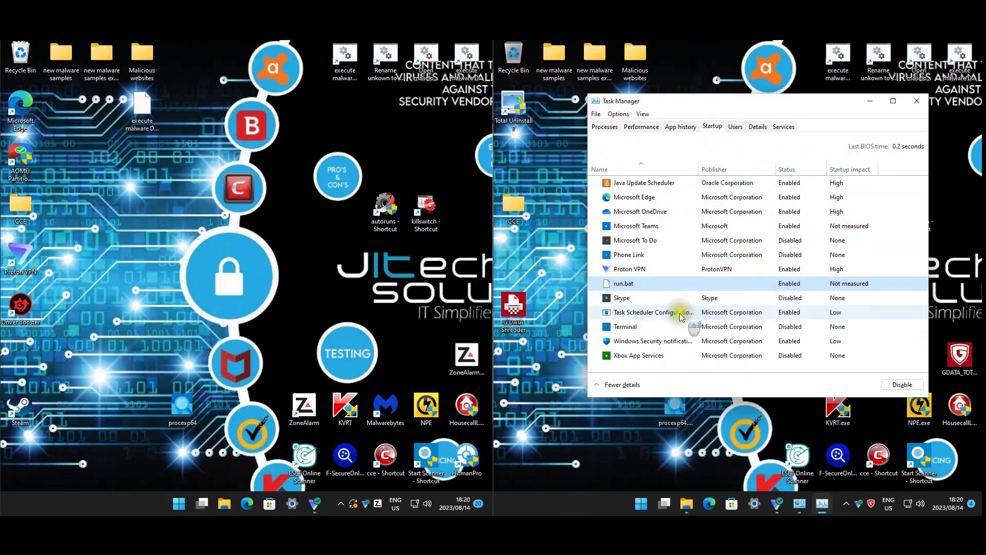
- View the properties of the Task Scheduler Configuration Tool startup entry and close the G DATA desktop's Task Manager
{"action": "left_click", "coordinate": [657, 313]}
{"action": "right_click", "coordinate": [657, 313]}
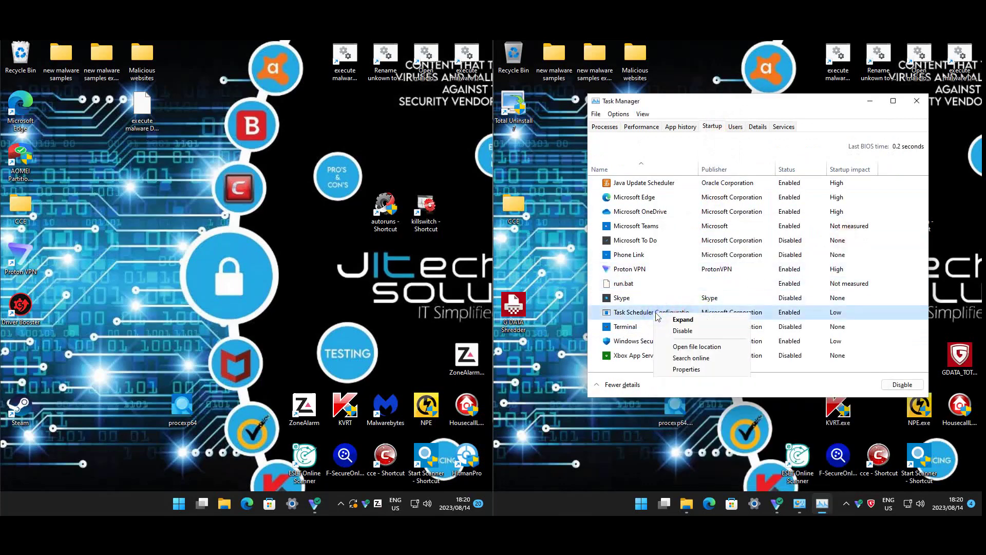
{"action": "left_click", "coordinate": [698, 371]}
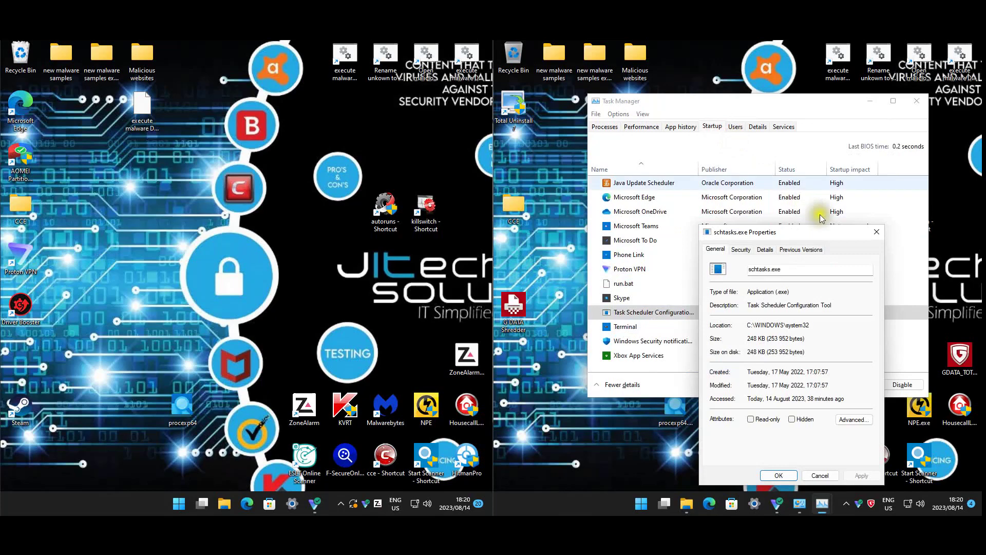
{"action": "left_click", "coordinate": [879, 234]}
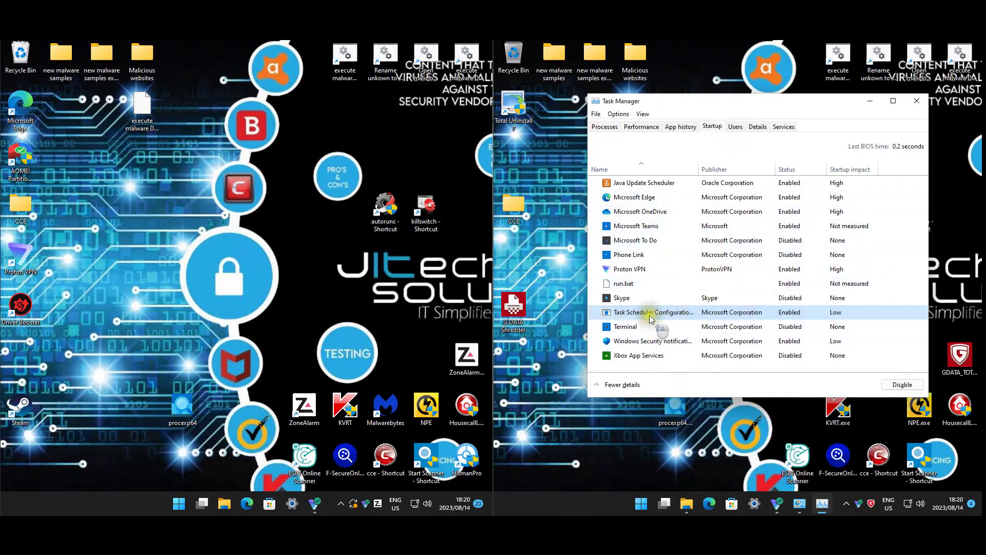
{"action": "left_click", "coordinate": [917, 105]}
- Examine the installed programs on the G DATA desktop, selecting Detroit Become Human Trainer, DigitalPulse and ScreenConnect Client, and close both program list windows
{"action": "mouse_move", "coordinate": [822, 504]}
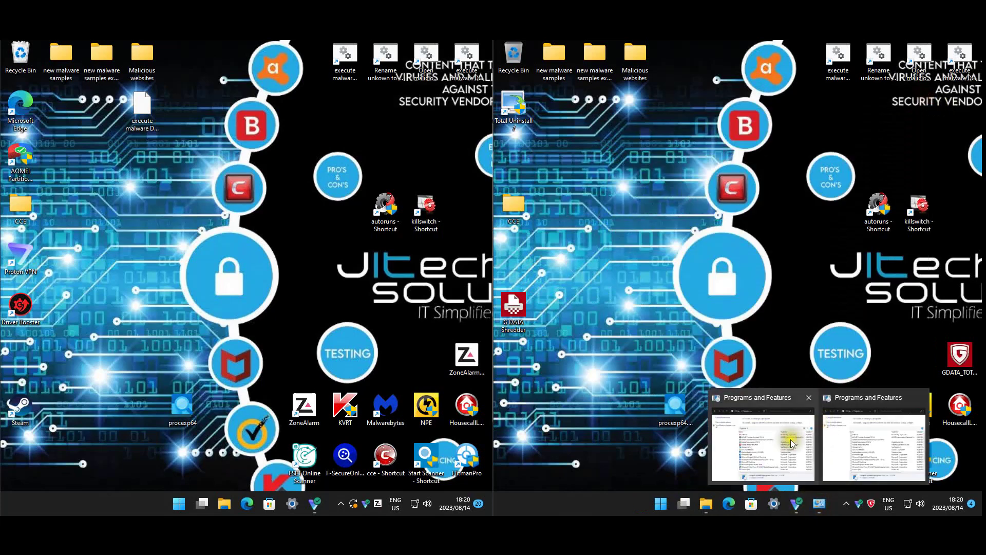
{"action": "left_click", "coordinate": [791, 439]}
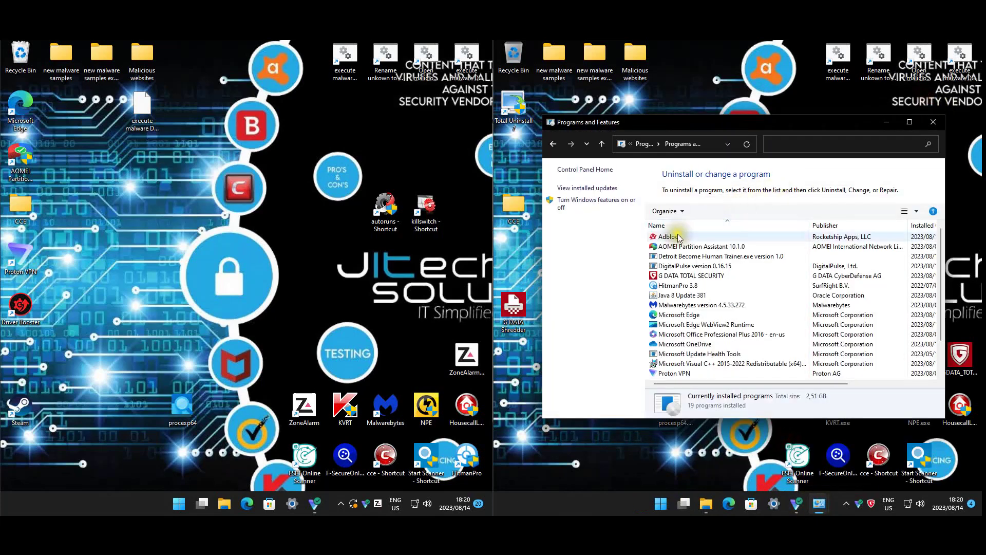
{"action": "left_click", "coordinate": [707, 257]}
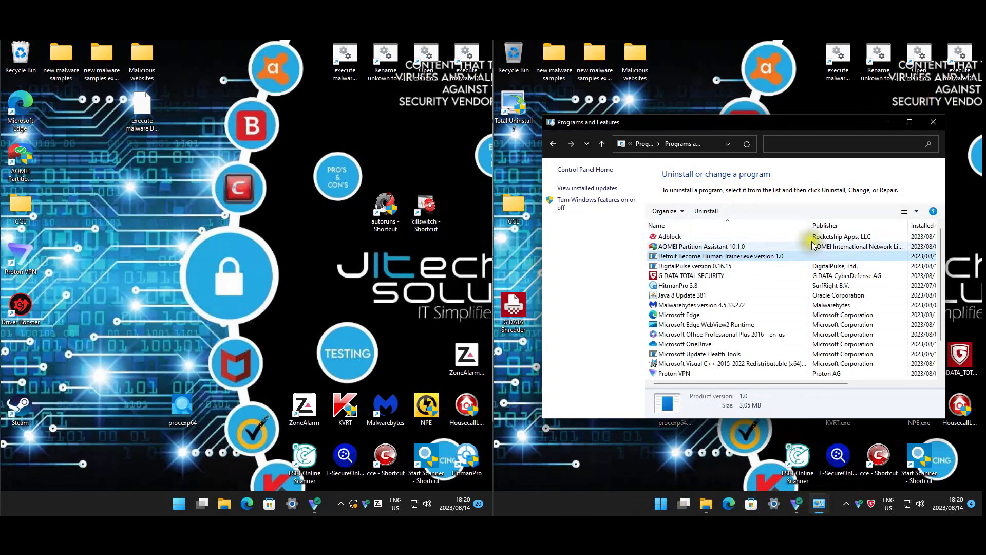
{"action": "left_click", "coordinate": [715, 268]}
{"action": "scroll", "coordinate": [715, 268], "scroll_direction": "down", "scroll_amount": 2}
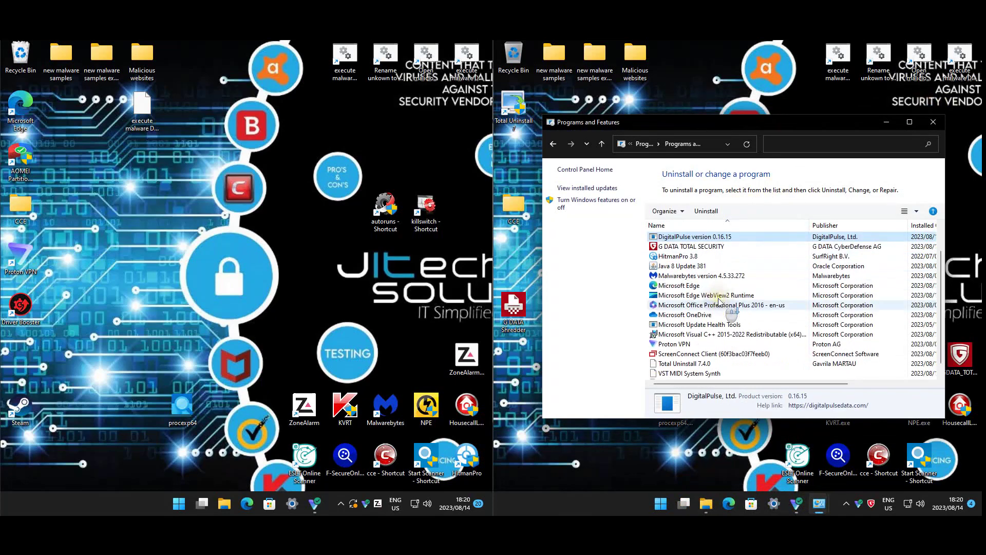
{"action": "left_click", "coordinate": [714, 346]}
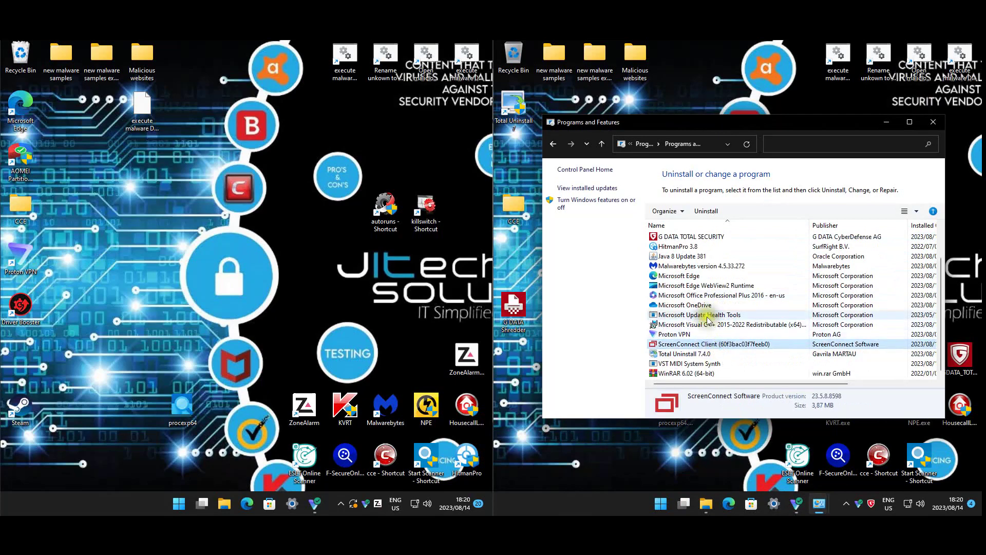
{"action": "left_click", "coordinate": [933, 128]}
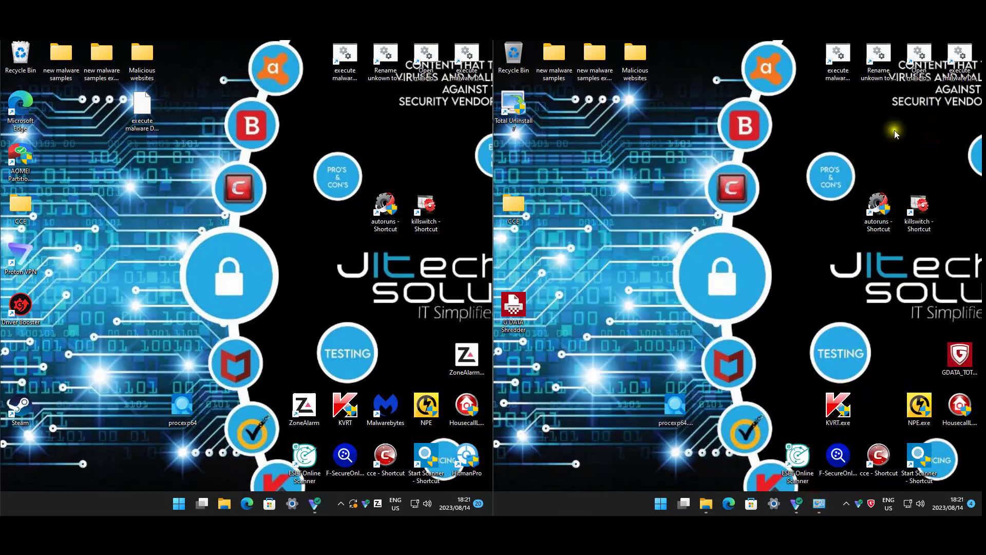
{"action": "left_click", "coordinate": [820, 504]}
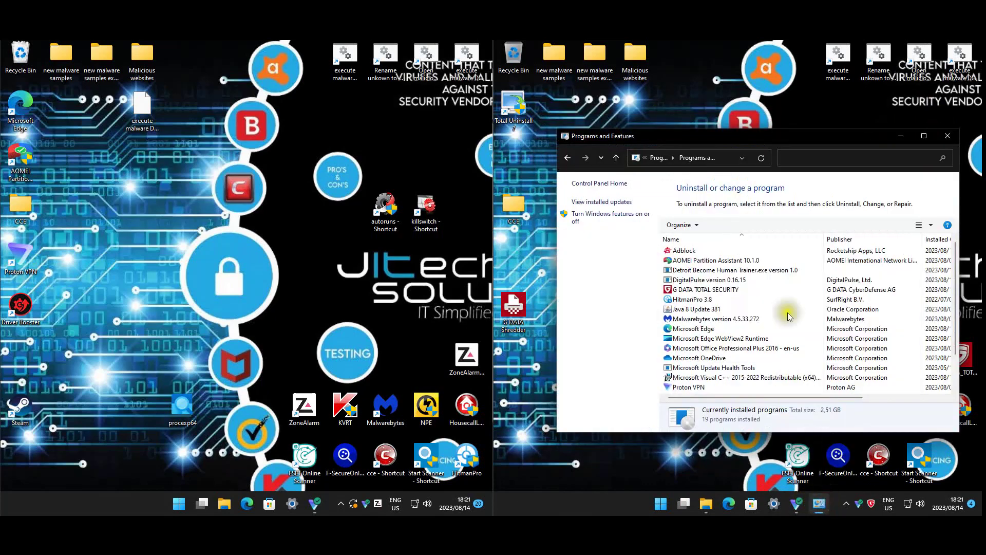
{"action": "left_click", "coordinate": [948, 136]}
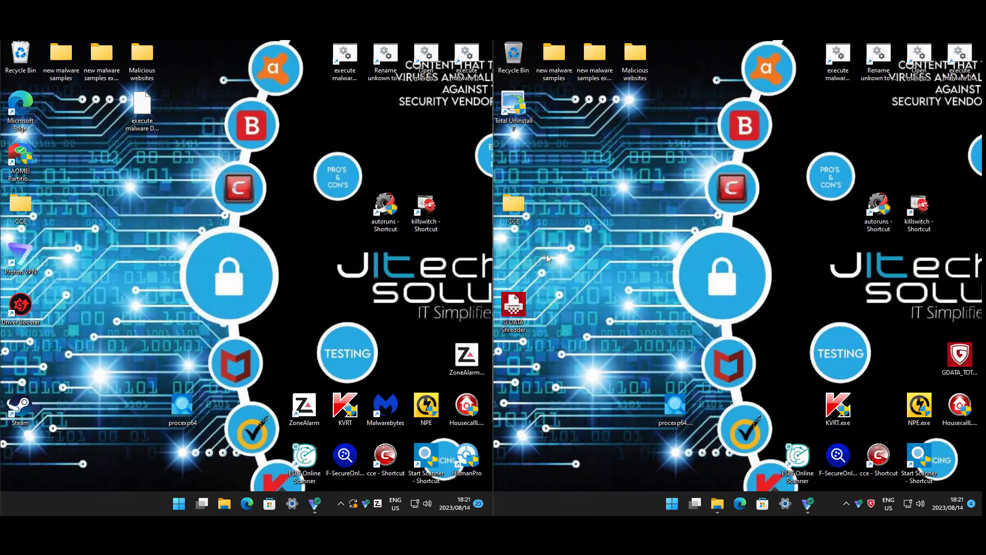
- Check the files in the G DATA desktop's Documents, Downloads and Pictures folders and close File Explorer
{"action": "left_click", "coordinate": [608, 262]}
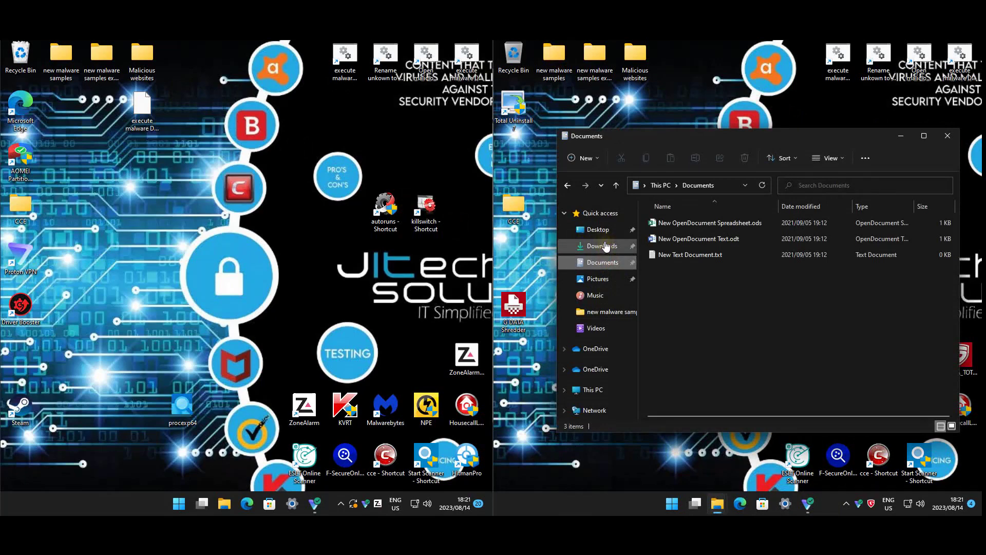
{"action": "left_click", "coordinate": [606, 246]}
{"action": "left_click", "coordinate": [602, 283]}
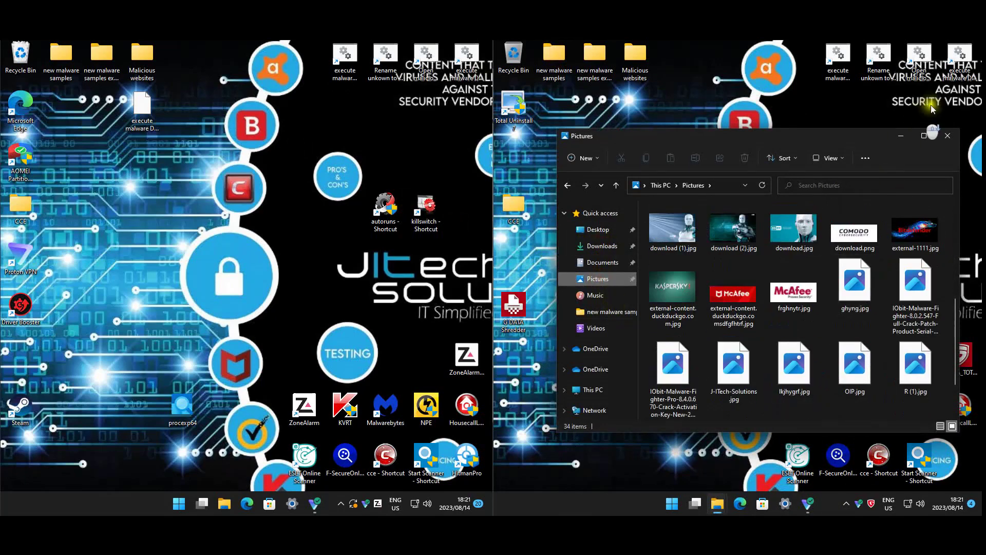
{"action": "left_click", "coordinate": [948, 136]}
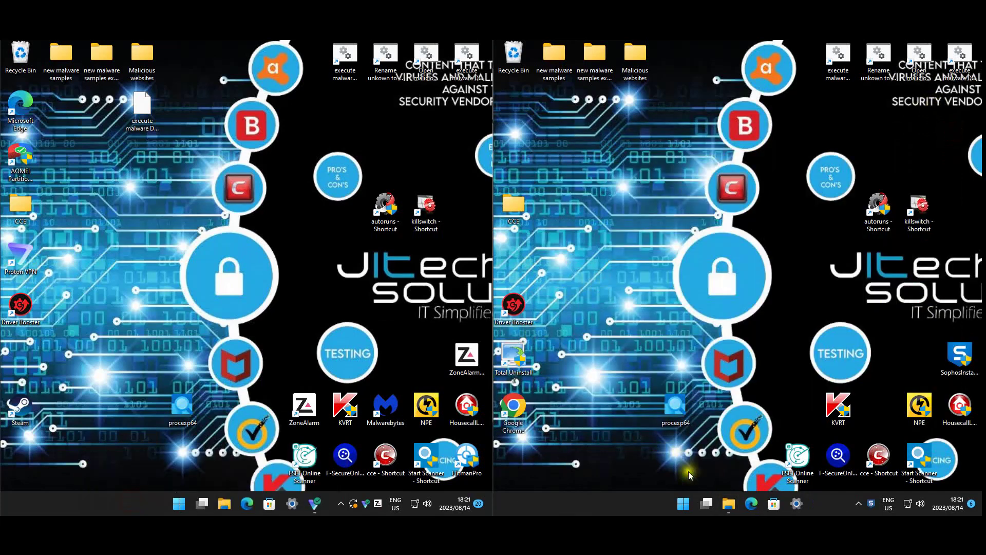
- Check the files in the Sophos desktop's Downloads, Documents and Pictures folders and close File Explorer
{"action": "left_click", "coordinate": [729, 504]}
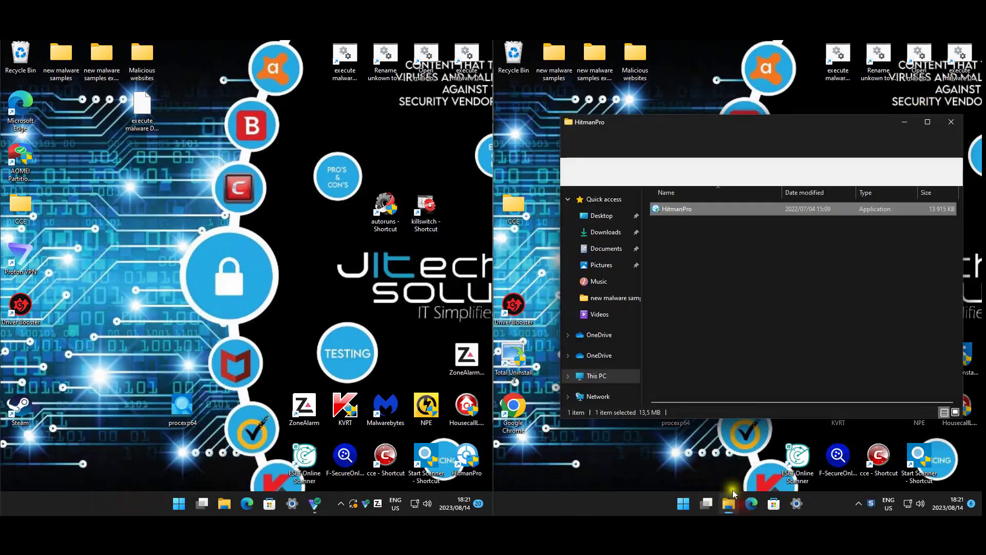
{"action": "left_click", "coordinate": [607, 233]}
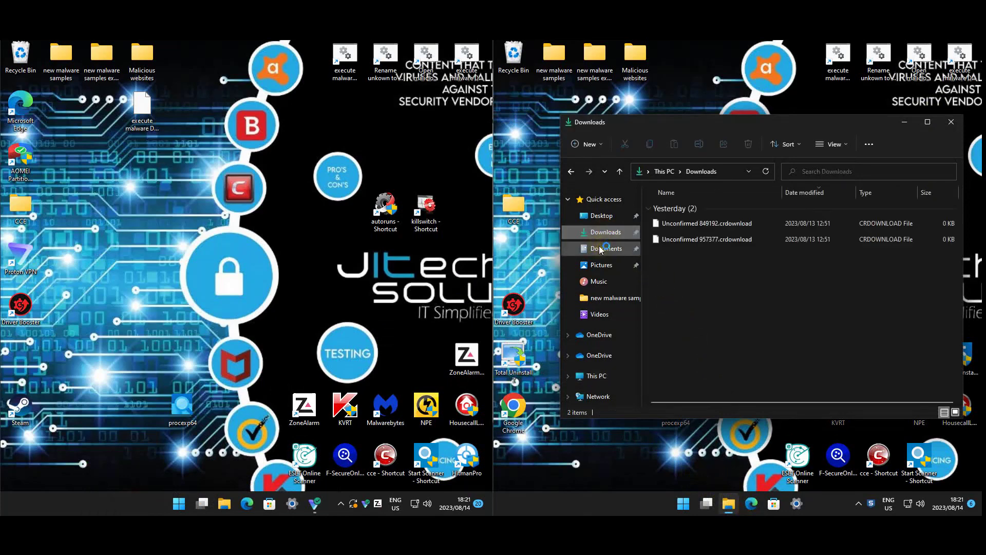
{"action": "left_click", "coordinate": [600, 248]}
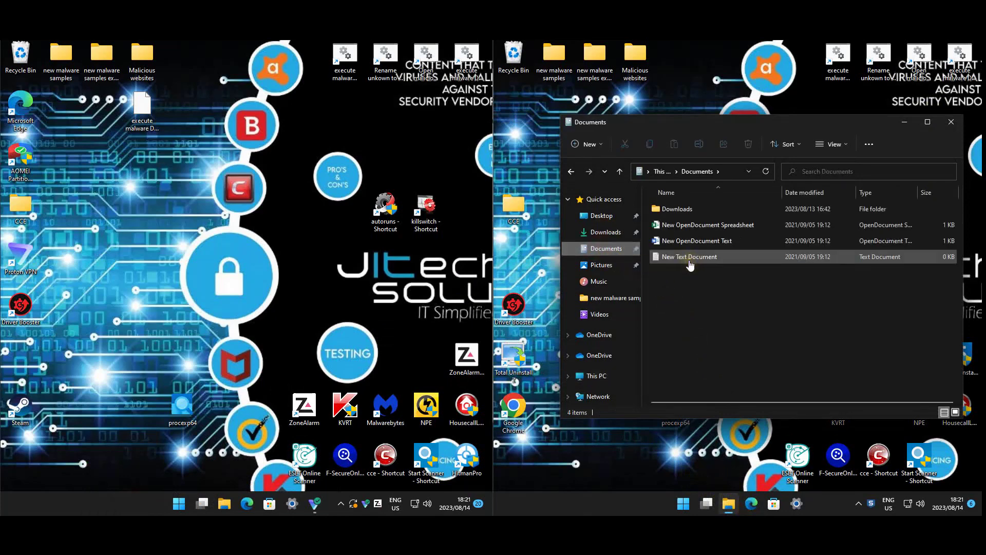
{"action": "left_click", "coordinate": [610, 266]}
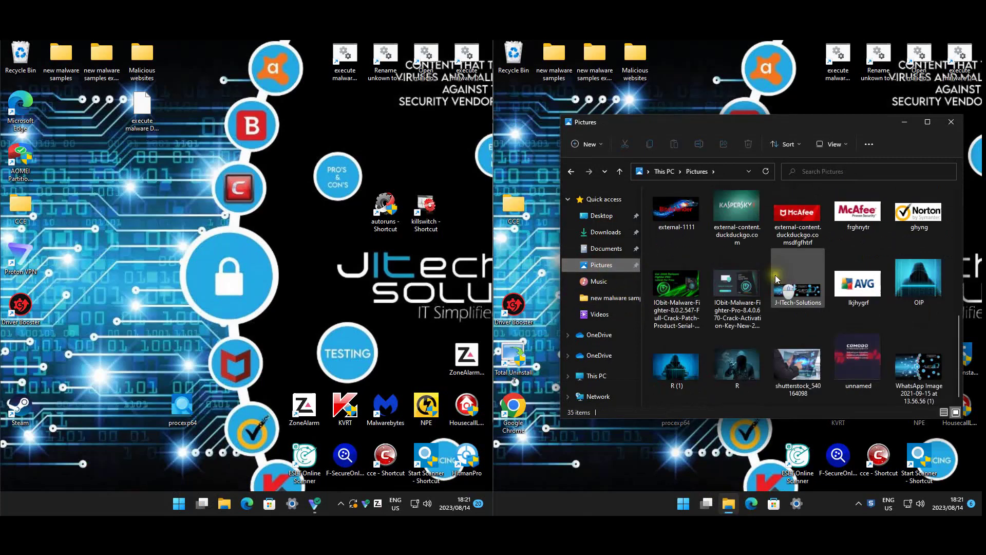
{"action": "left_click", "coordinate": [950, 122]}
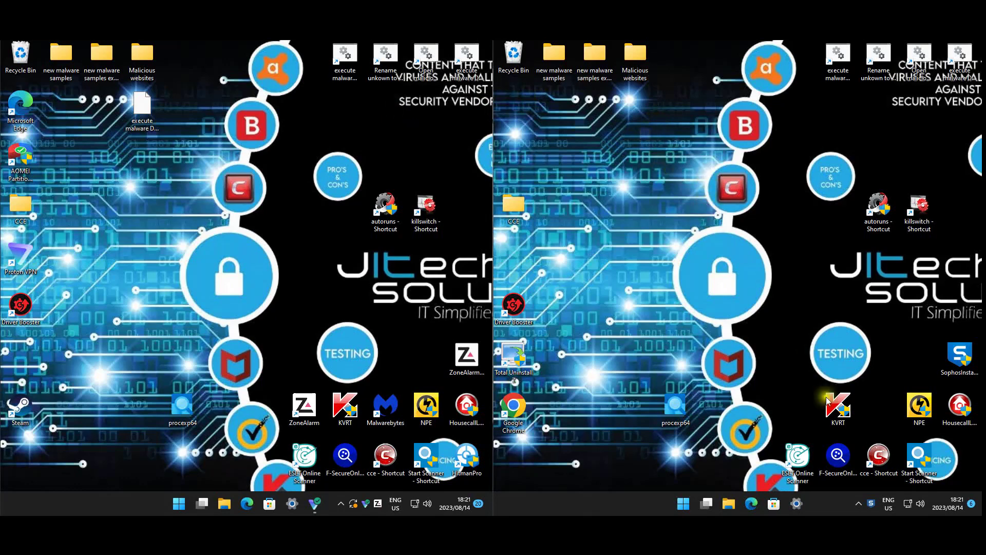
{"action": "left_click", "coordinate": [859, 502]}
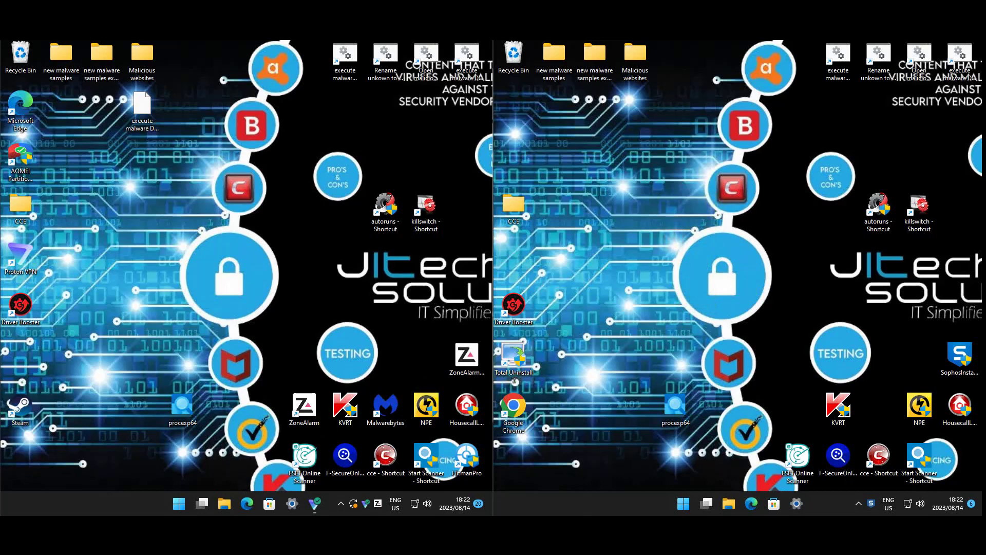
{"action": "mouse_move", "coordinate": [202, 504]}
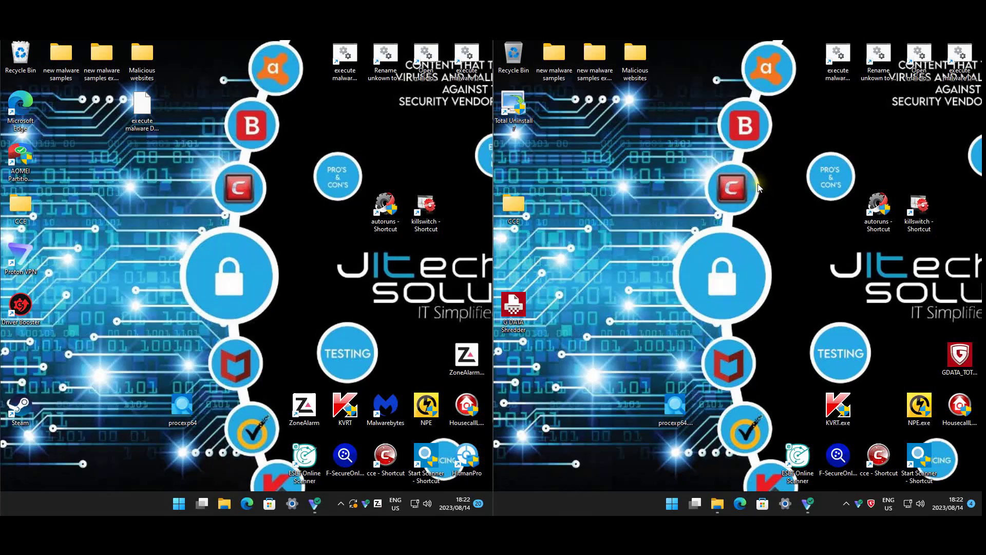
- Examine the VirusTotal ratings of the running processes in the G DATA desktop's Process Explorer and close it
{"action": "double_click", "coordinate": [680, 402]}
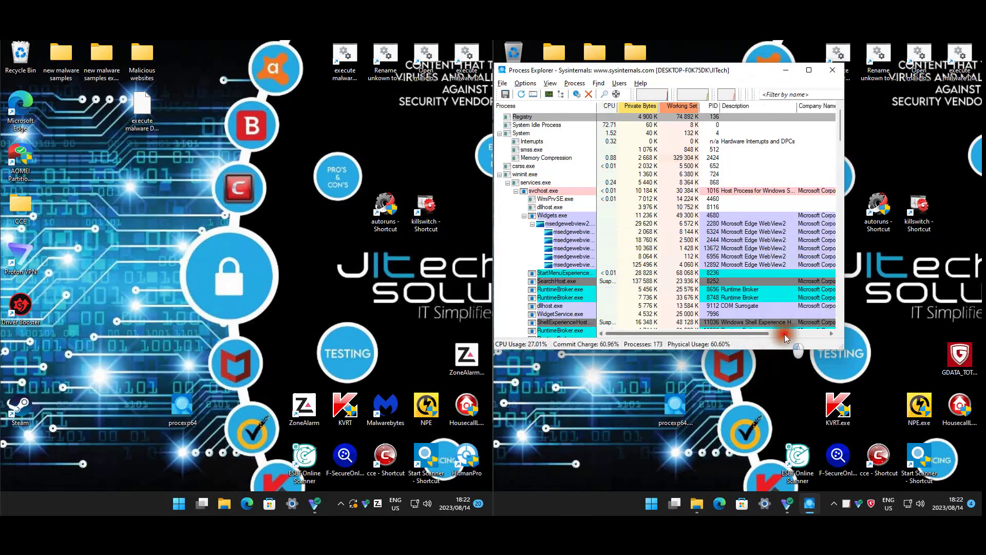
{"action": "left_click", "coordinate": [784, 334]}
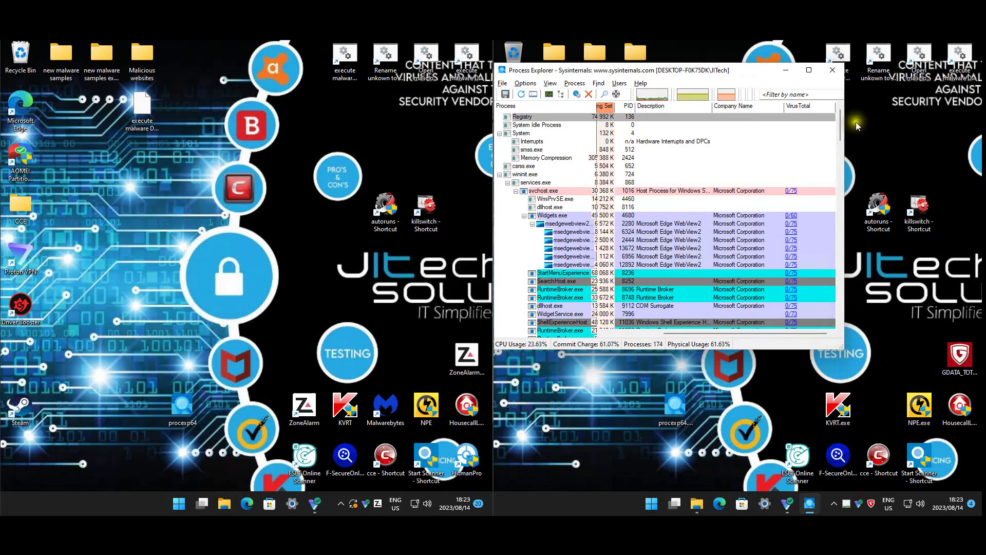
{"action": "left_click_drag", "start_coordinate": [840, 118], "coordinate": [843, 306]}
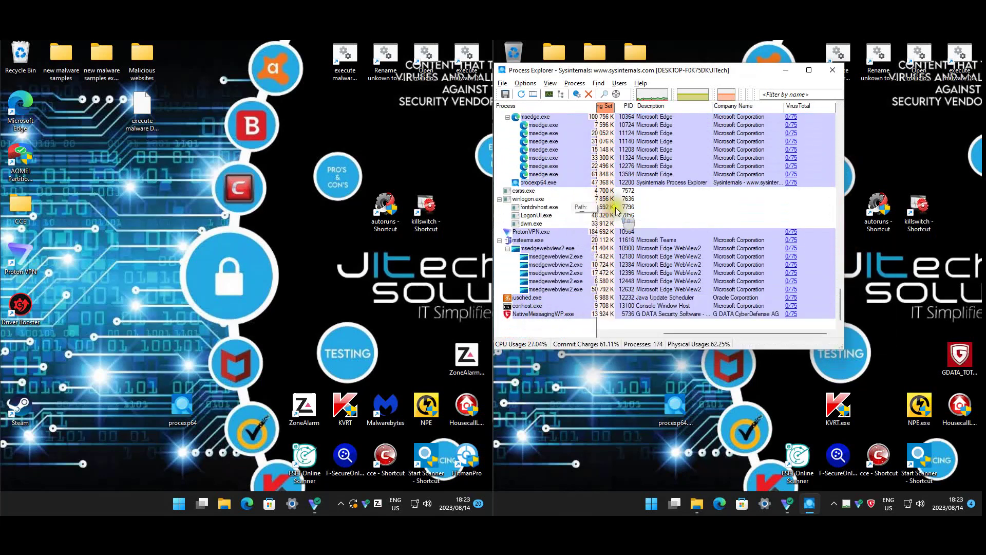
{"action": "scroll", "coordinate": [668, 200], "scroll_direction": "up", "scroll_amount": 3}
{"action": "scroll", "coordinate": [669, 199], "scroll_direction": "up", "scroll_amount": 3}
{"action": "left_click", "coordinate": [833, 69]}
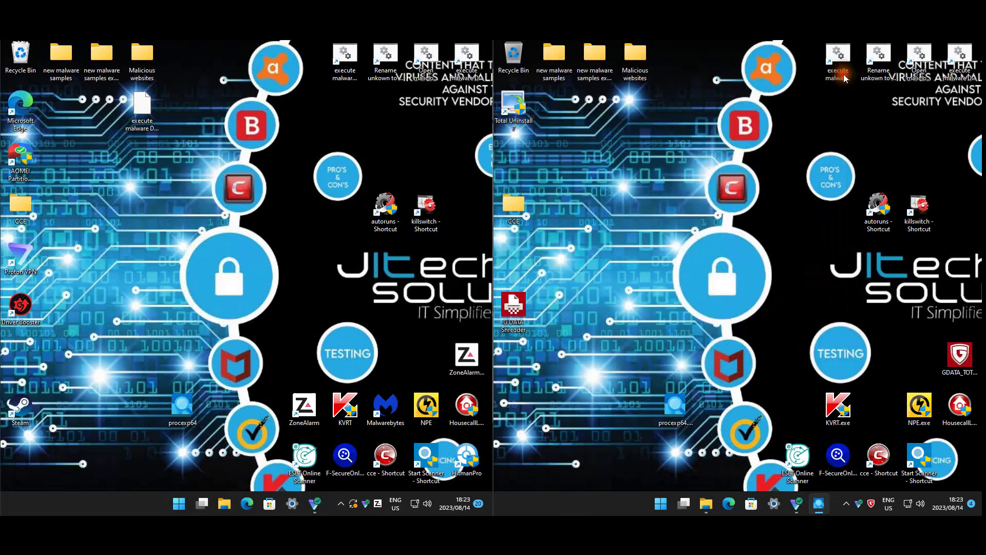